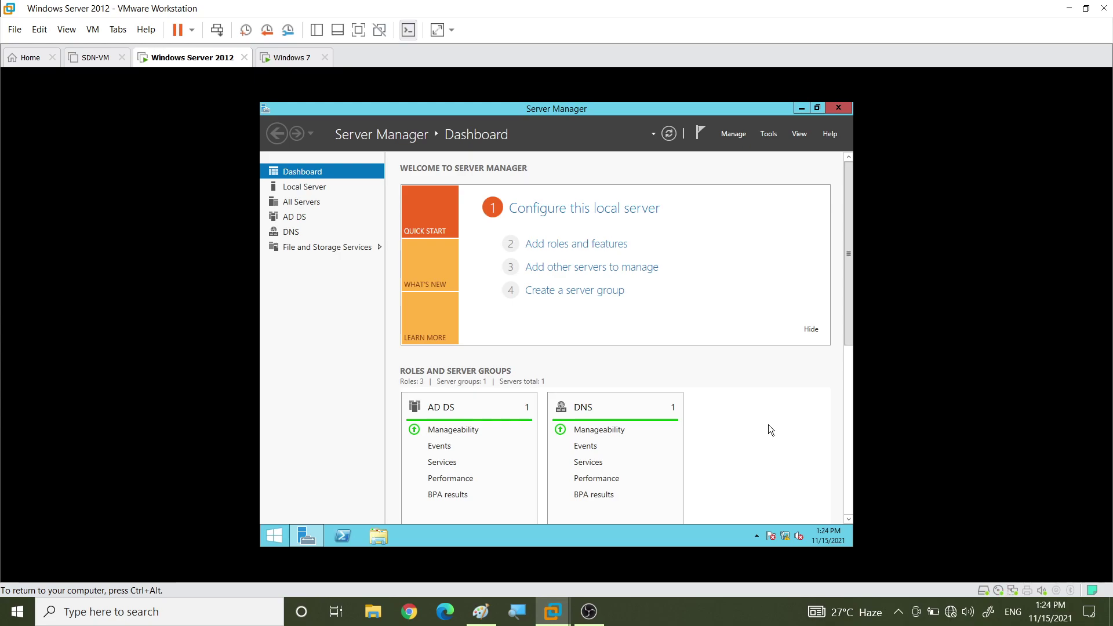
Launch Active Directory Users and Computers from Server Manager's Tools menu
{"action": "left_click", "coordinate": [768, 135]}
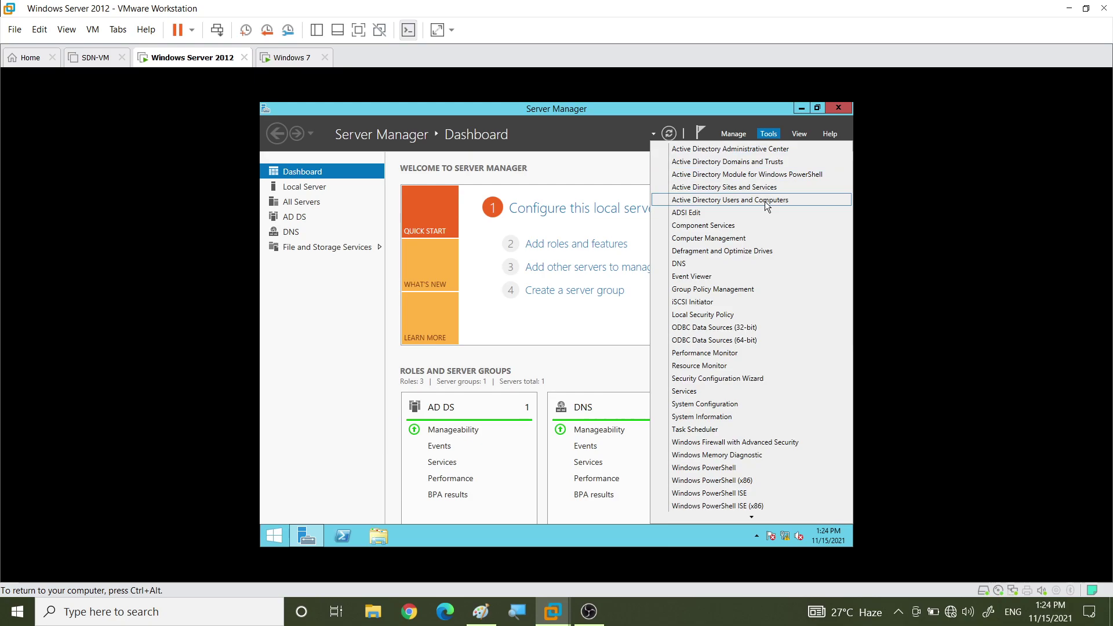
{"action": "left_click", "coordinate": [765, 201]}
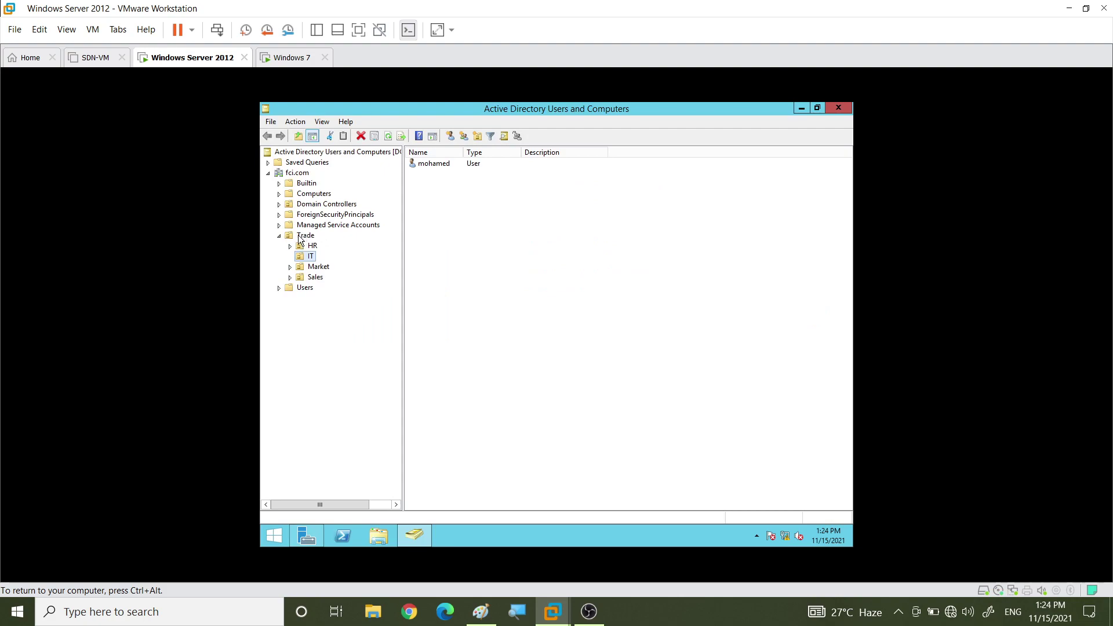
Browse fci.com's Computers and Trade\Sales OU, selecting the PC1SALES computer and user account
{"action": "left_click", "coordinate": [294, 174]}
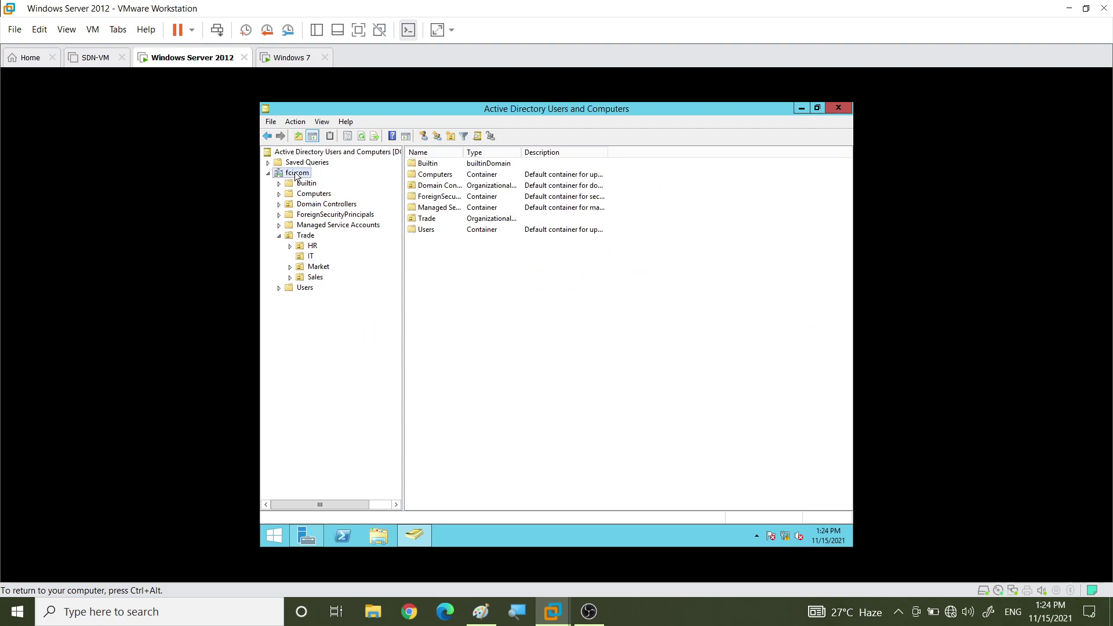
{"action": "left_click", "coordinate": [311, 195]}
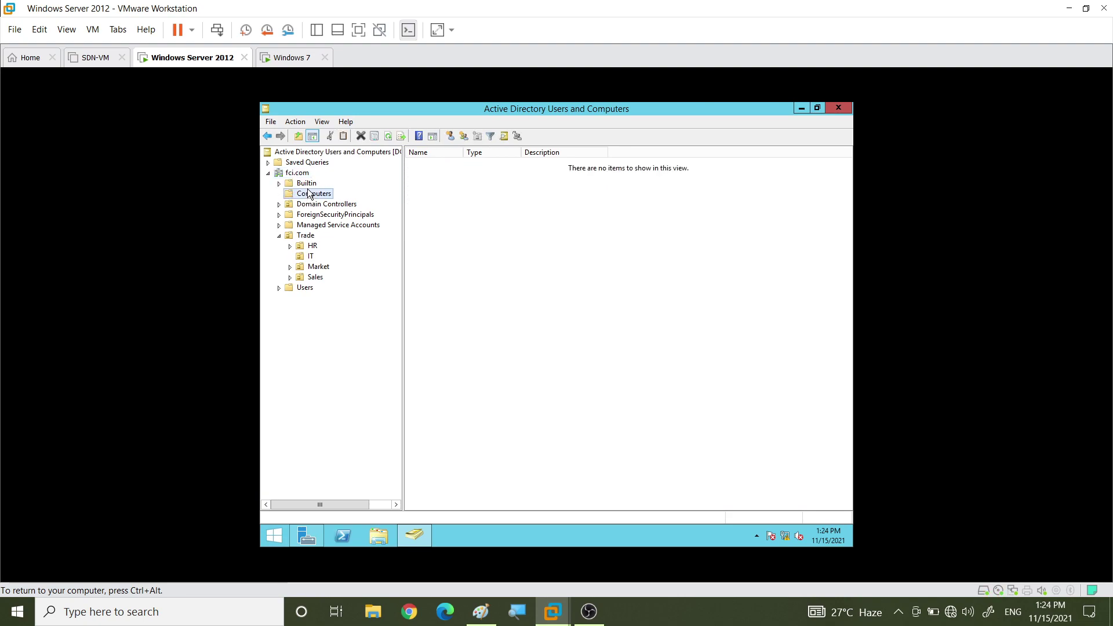
{"action": "left_click", "coordinate": [302, 236]}
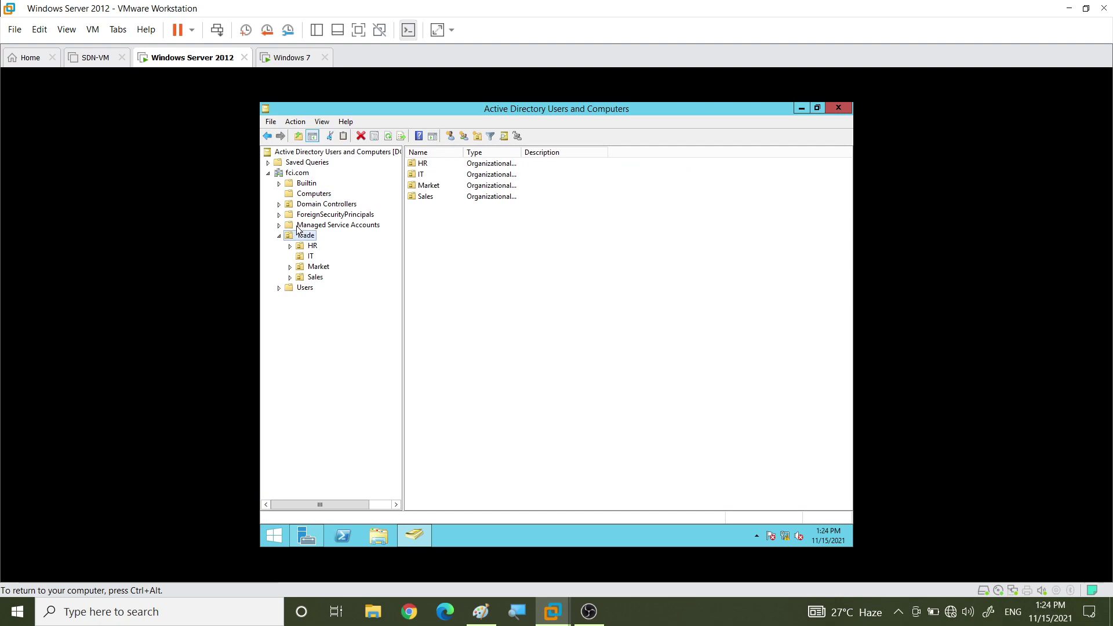
{"action": "left_click", "coordinate": [315, 279]}
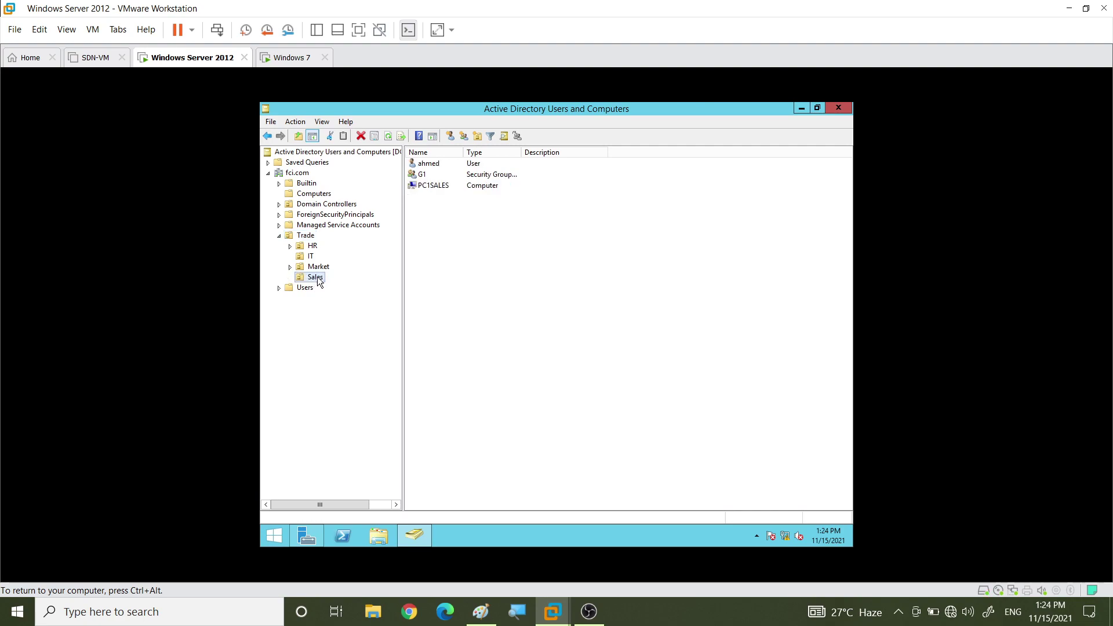
{"action": "left_click", "coordinate": [440, 187]}
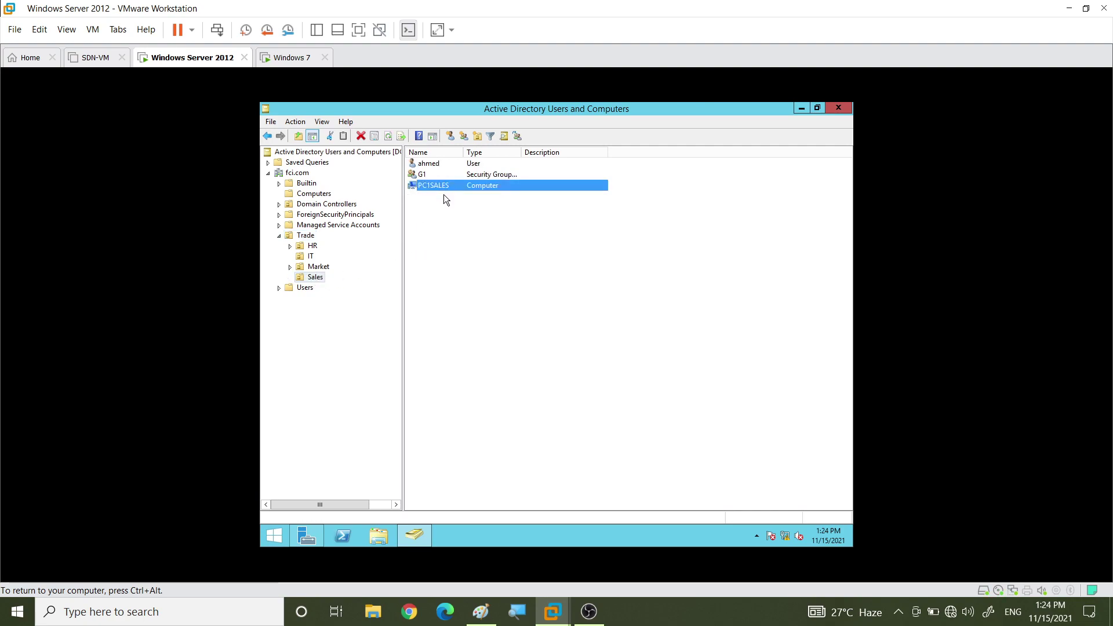
{"action": "left_click", "coordinate": [441, 165]}
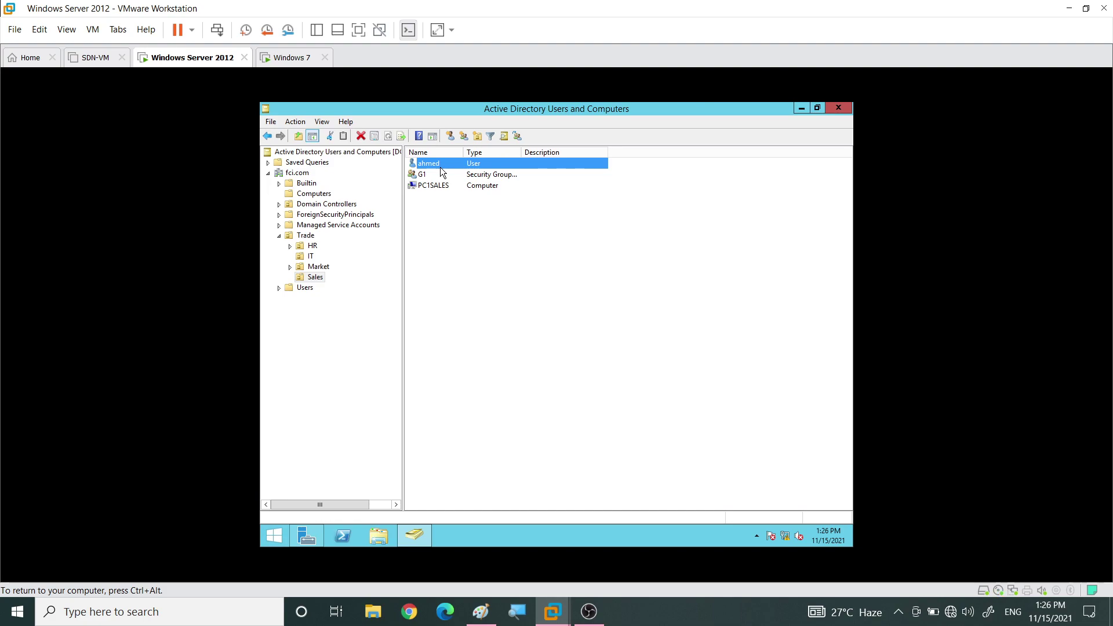
Switch to the Windows 7 VM, sign in with the domain user's password, and open Start
{"action": "left_click", "coordinate": [290, 58]}
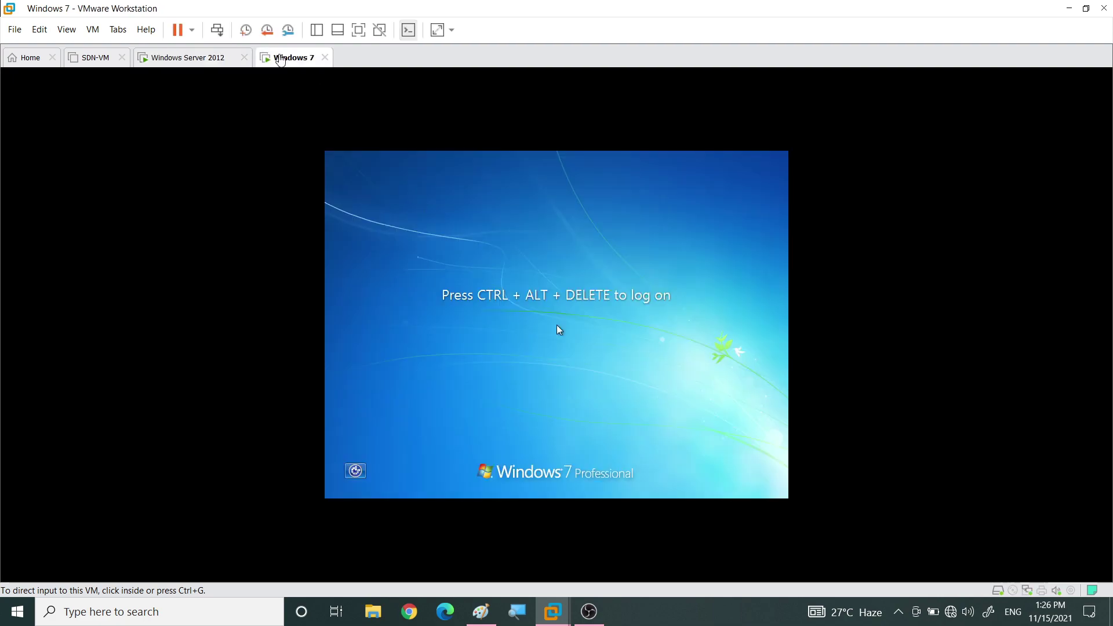
{"action": "left_click", "coordinate": [559, 329]}
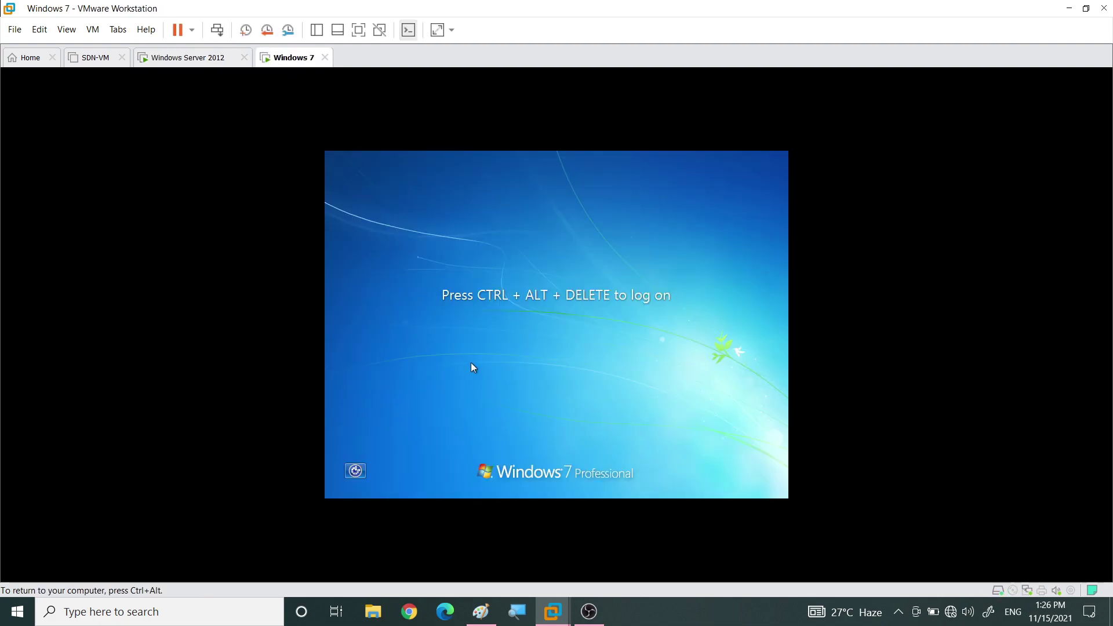
{"action": "key", "text": "ctrl+alt+Delete"}
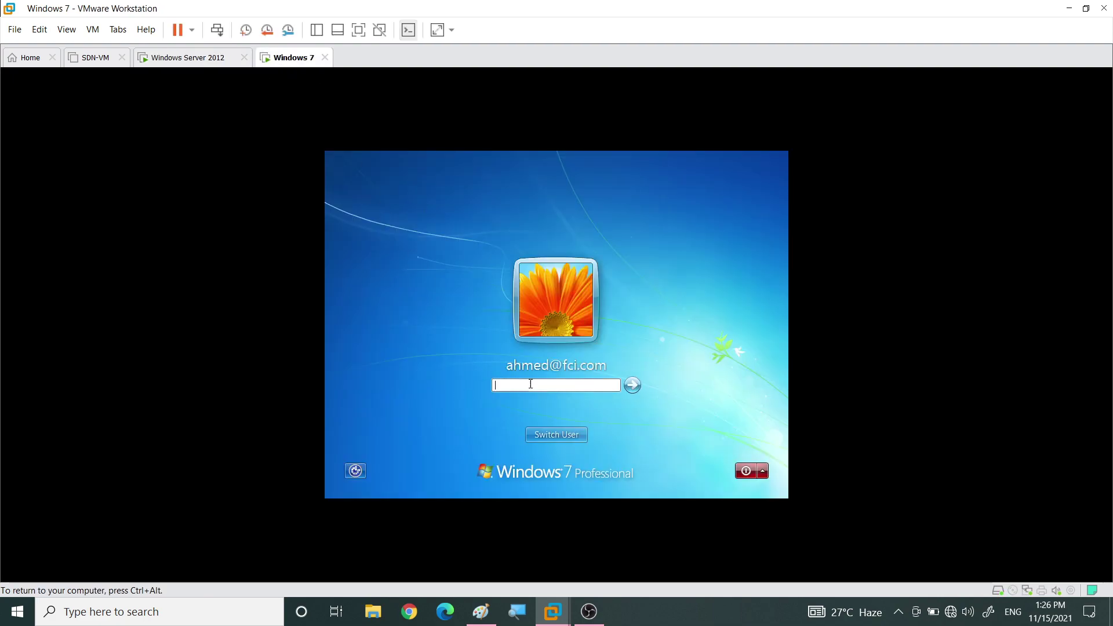
{"action": "type", "text": "********"}
{"action": "key", "text": "Return"}
{"action": "key", "text": "ctrl+alt"}
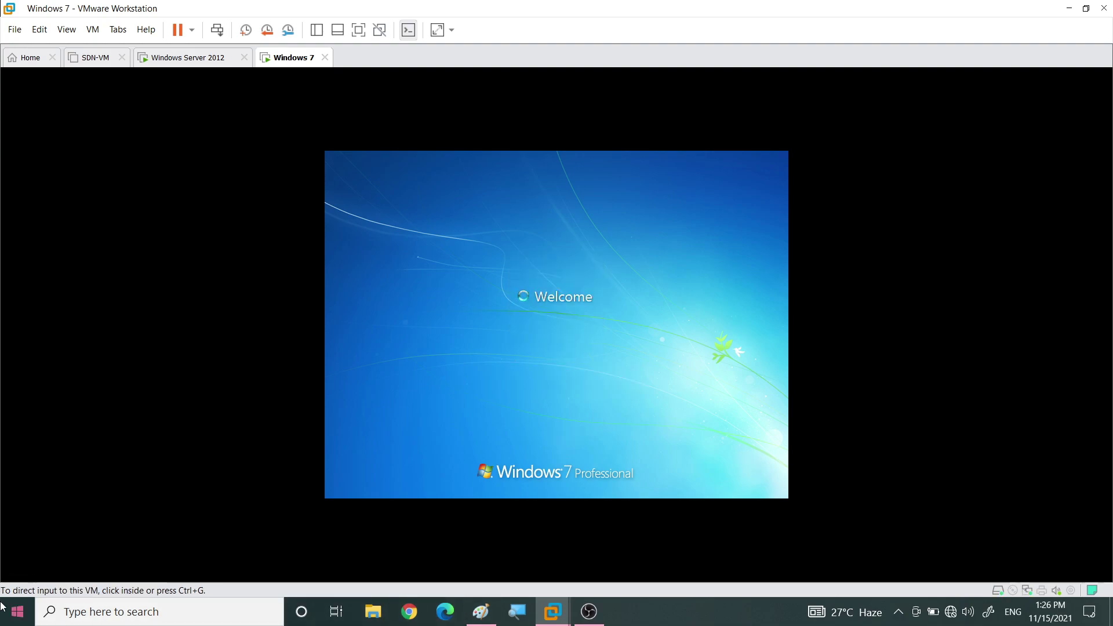
{"action": "left_click", "coordinate": [17, 612]}
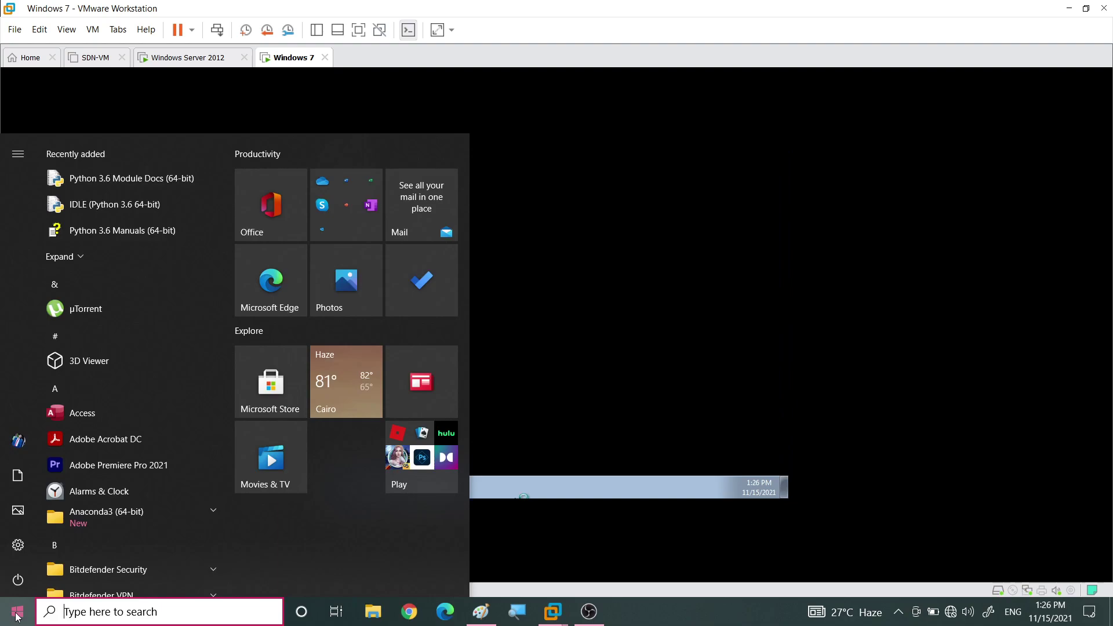
Launch Edit group policy from a 'gp' search, maximize it, widen the tree, and expand both Configuration nodes
{"action": "type", "text": "gp"}
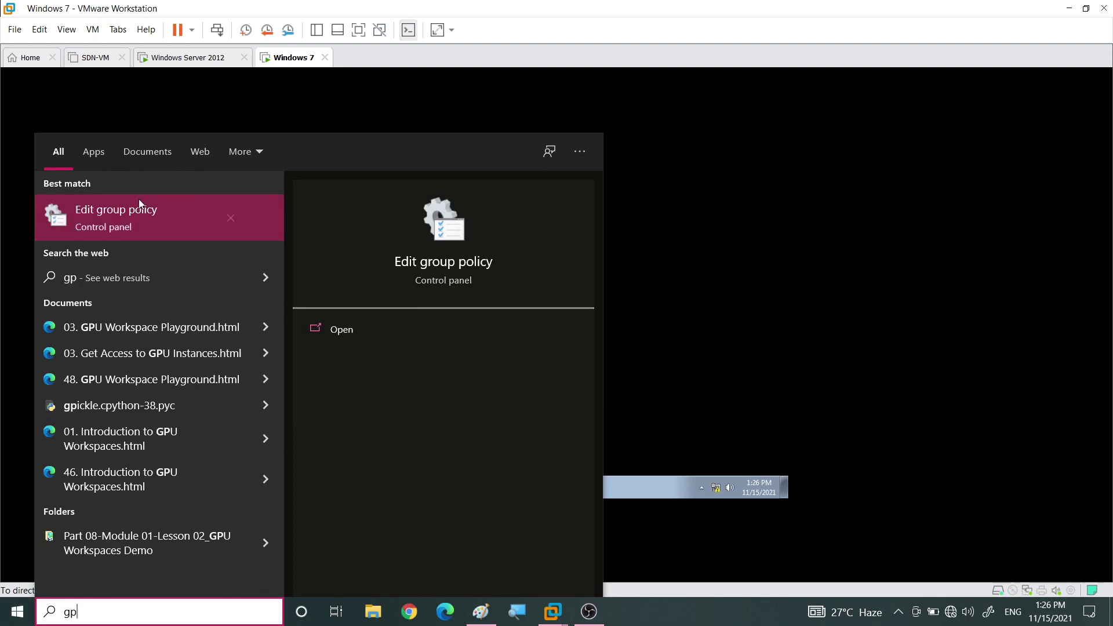
{"action": "left_click", "coordinate": [120, 216]}
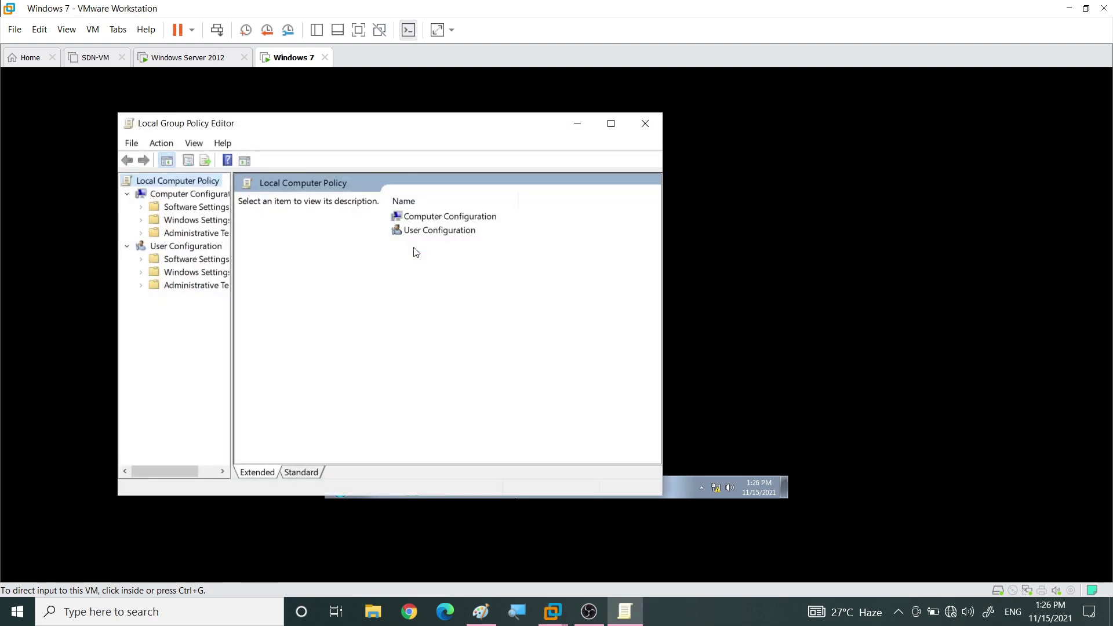
{"action": "left_click", "coordinate": [612, 122]}
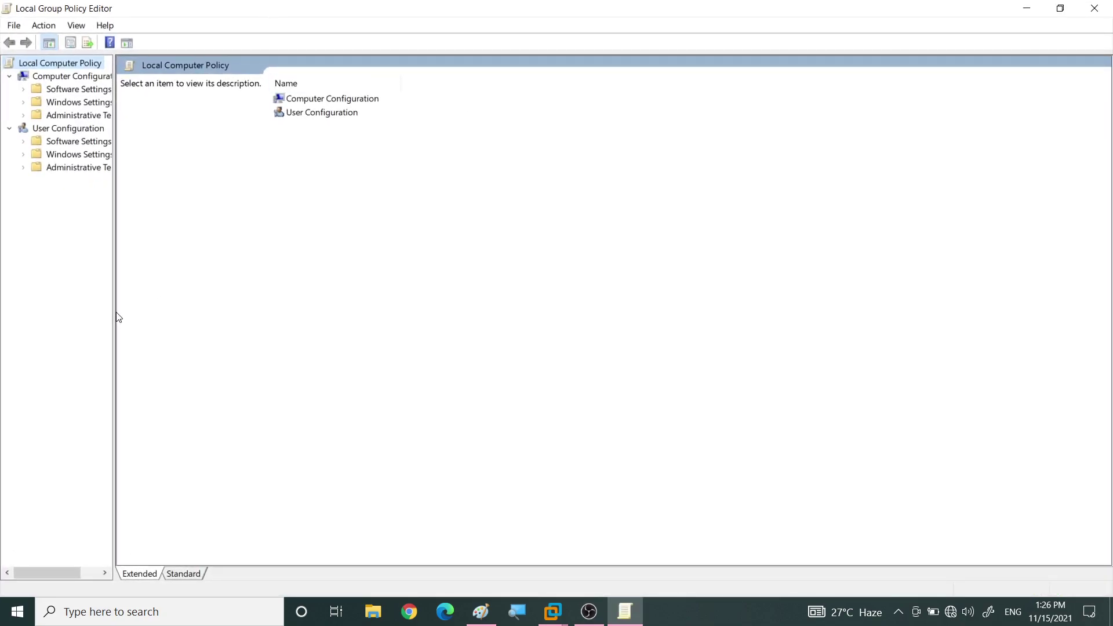
{"action": "left_click_drag", "start_coordinate": [115, 308], "coordinate": [280, 305]}
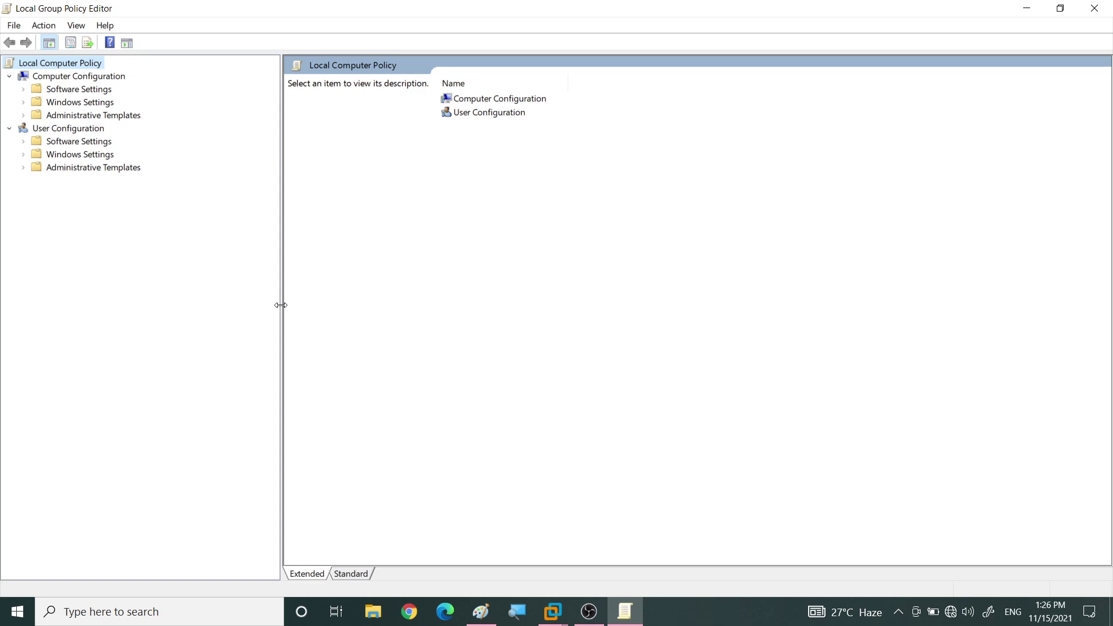
{"action": "left_click", "coordinate": [51, 76]}
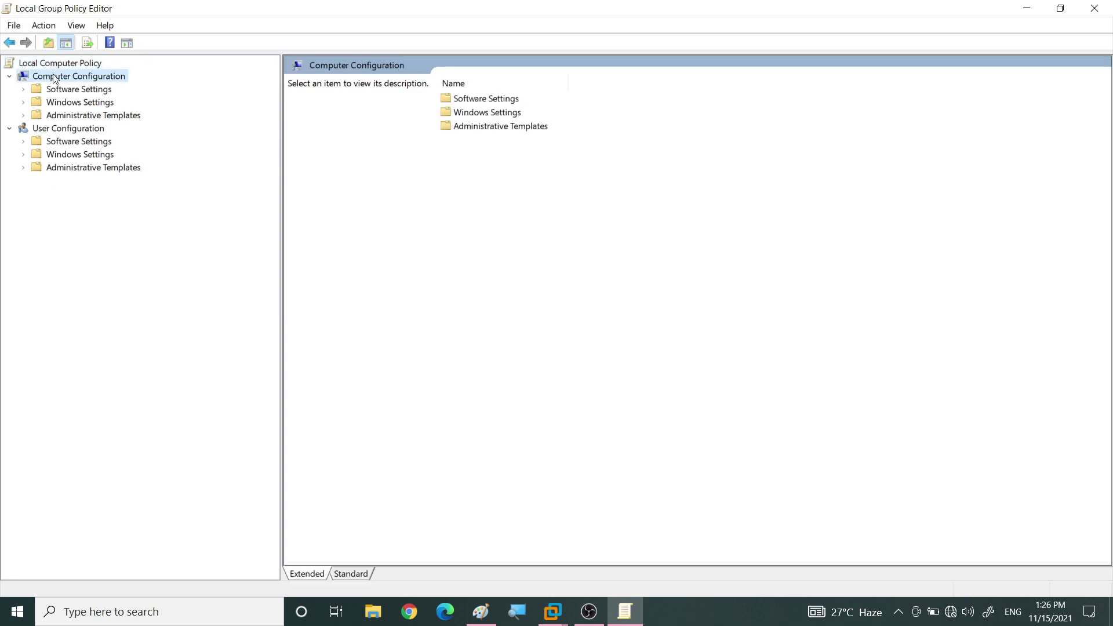
{"action": "left_click", "coordinate": [60, 131]}
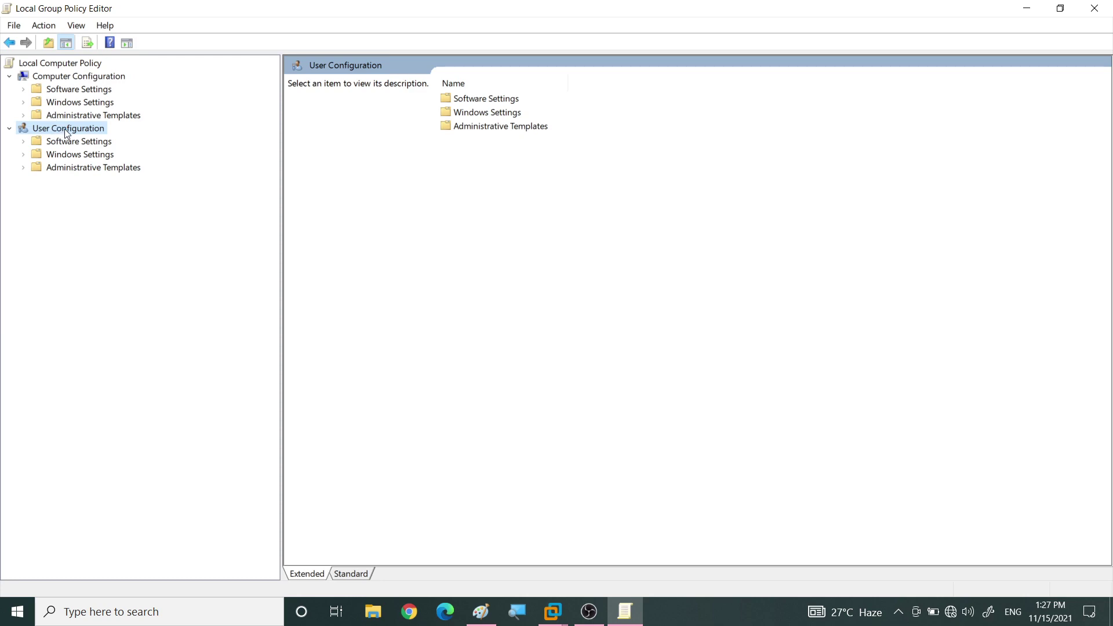
Browse Computer Configuration's folders and the user Administrative Templates categories (Control Panel, Desktop, Network, Shared Folders, System)
{"action": "left_click", "coordinate": [38, 93]}
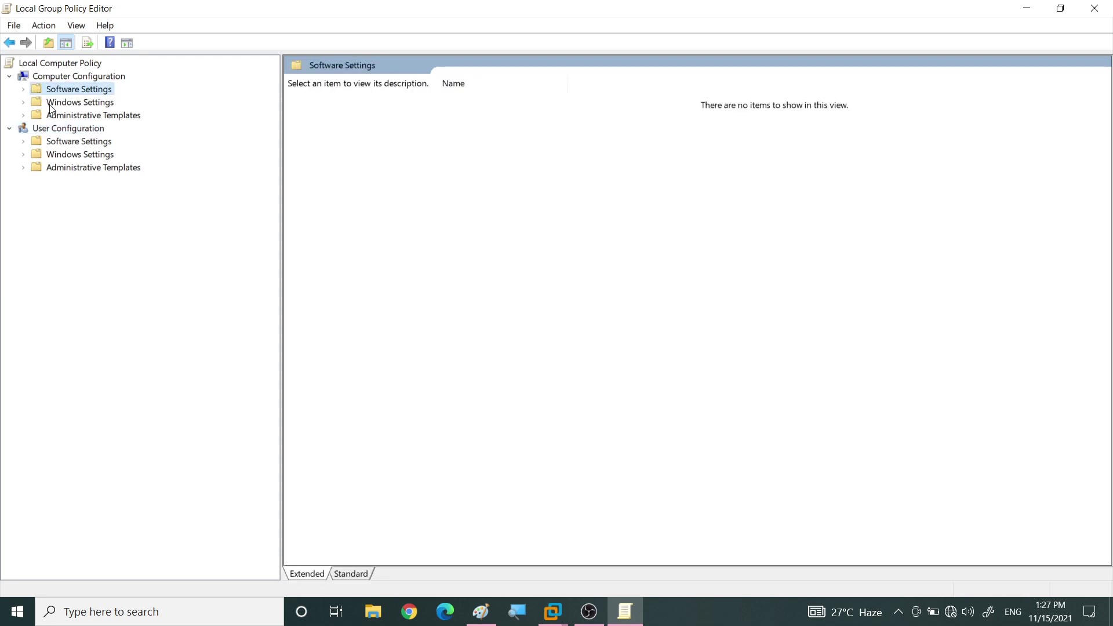
{"action": "left_click", "coordinate": [50, 107]}
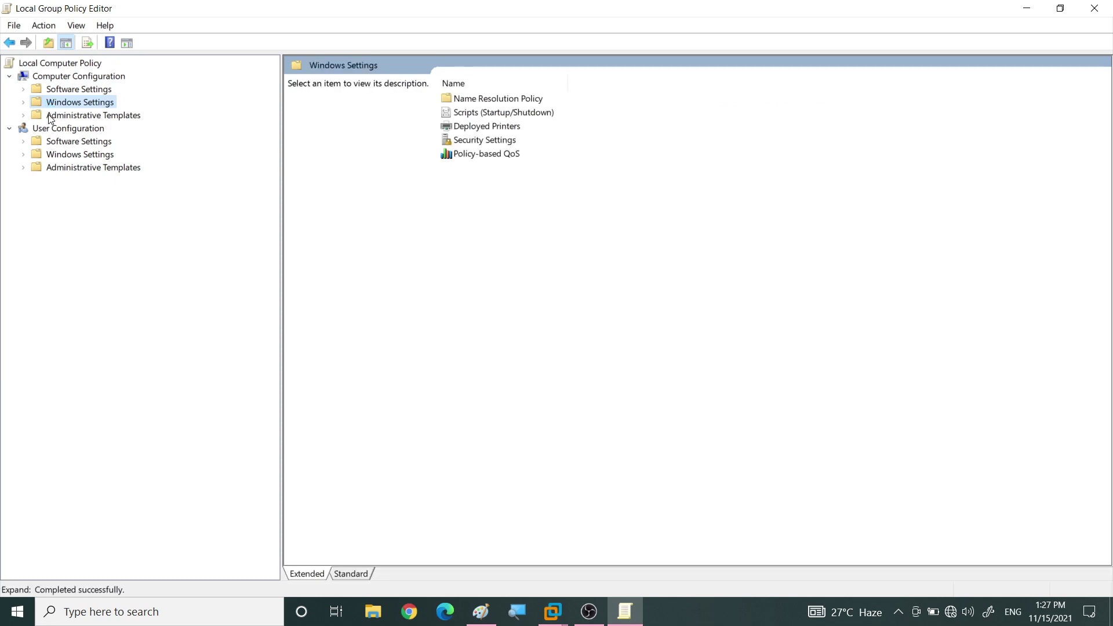
{"action": "left_click", "coordinate": [49, 118]}
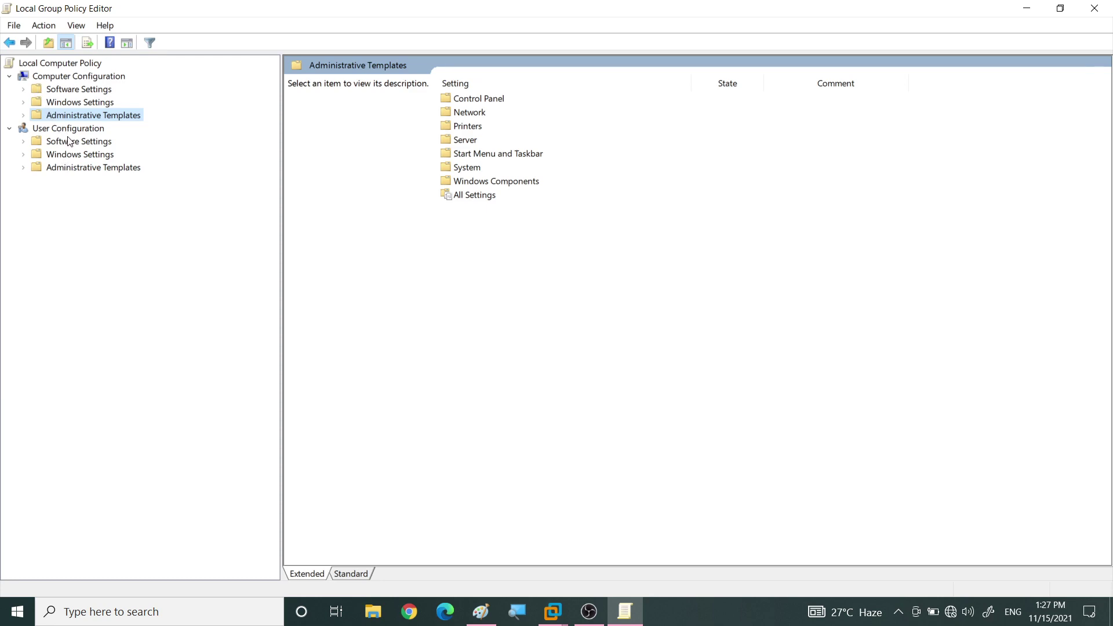
{"action": "left_click", "coordinate": [23, 168]}
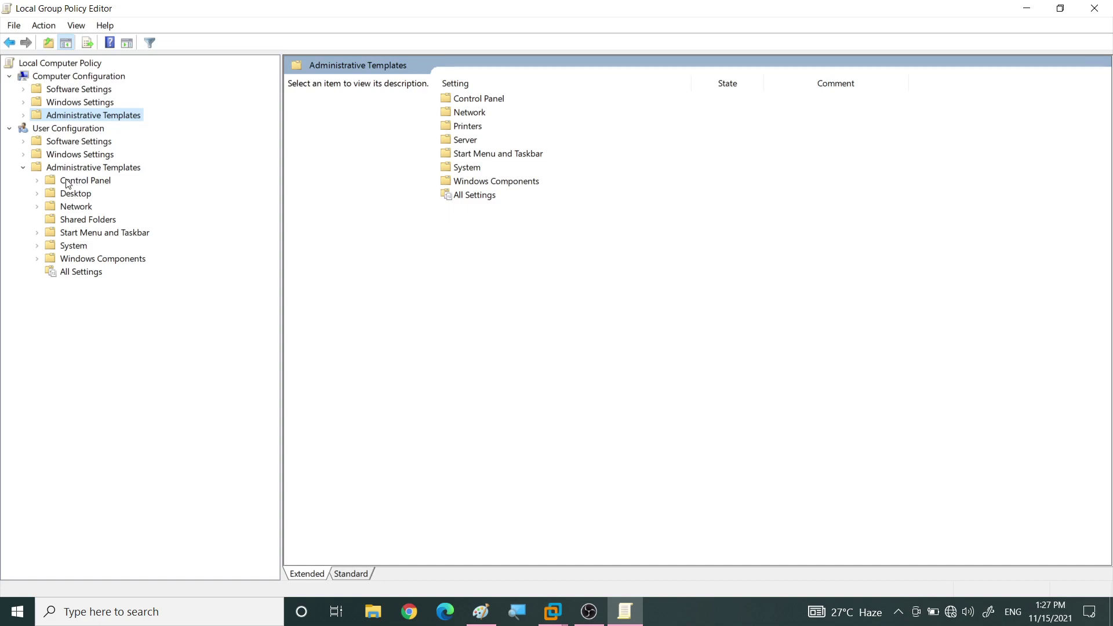
{"action": "left_click", "coordinate": [61, 186]}
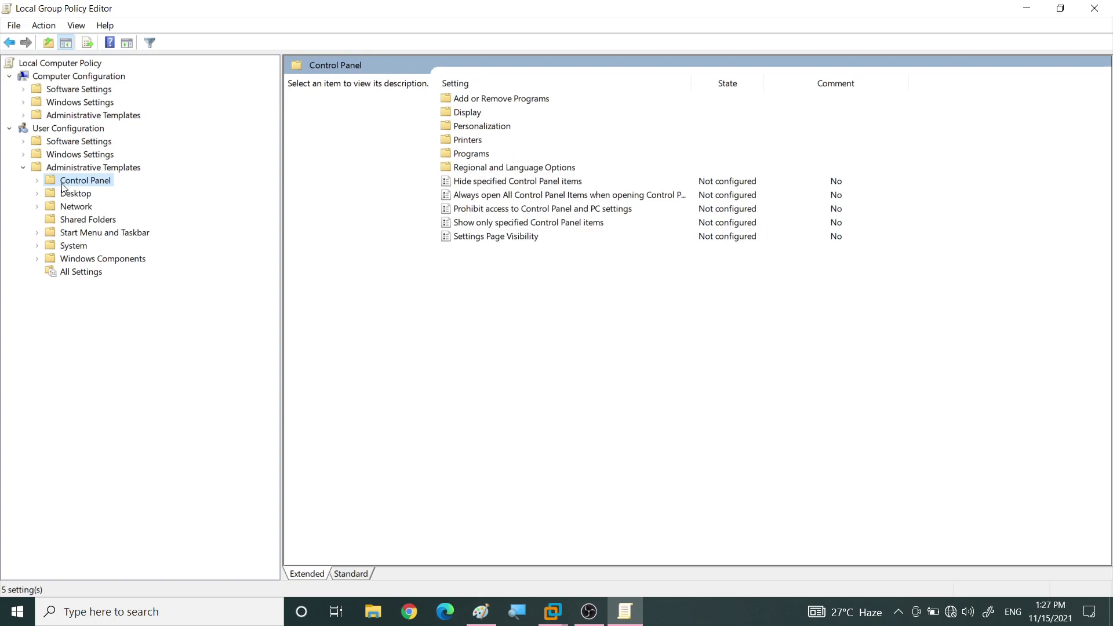
{"action": "left_click", "coordinate": [74, 195]}
{"action": "left_click", "coordinate": [82, 207]}
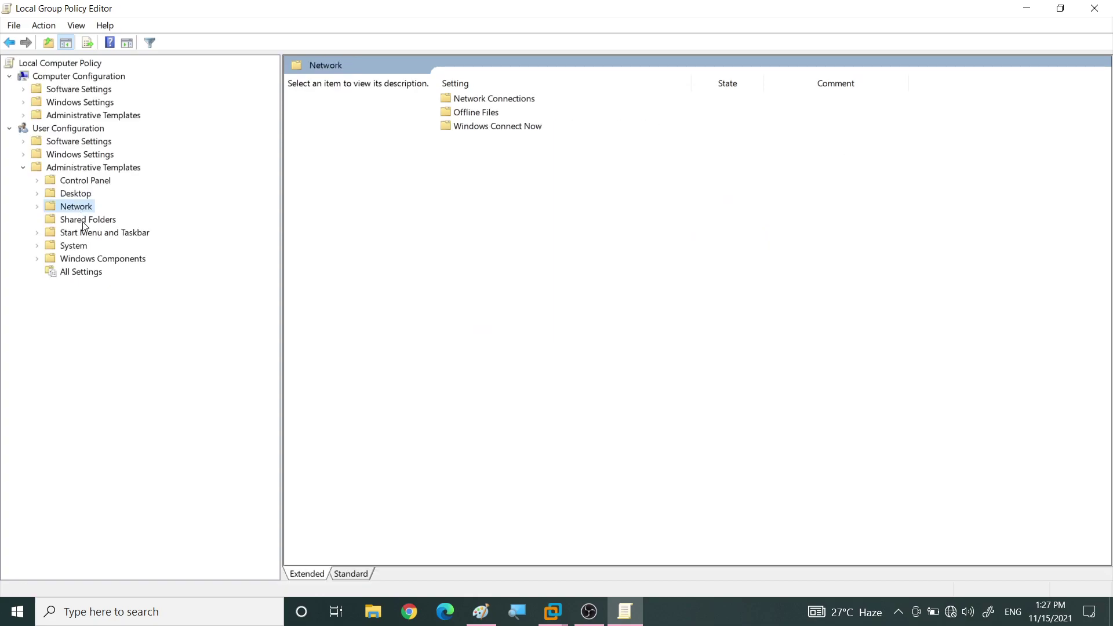
{"action": "left_click", "coordinate": [85, 220]}
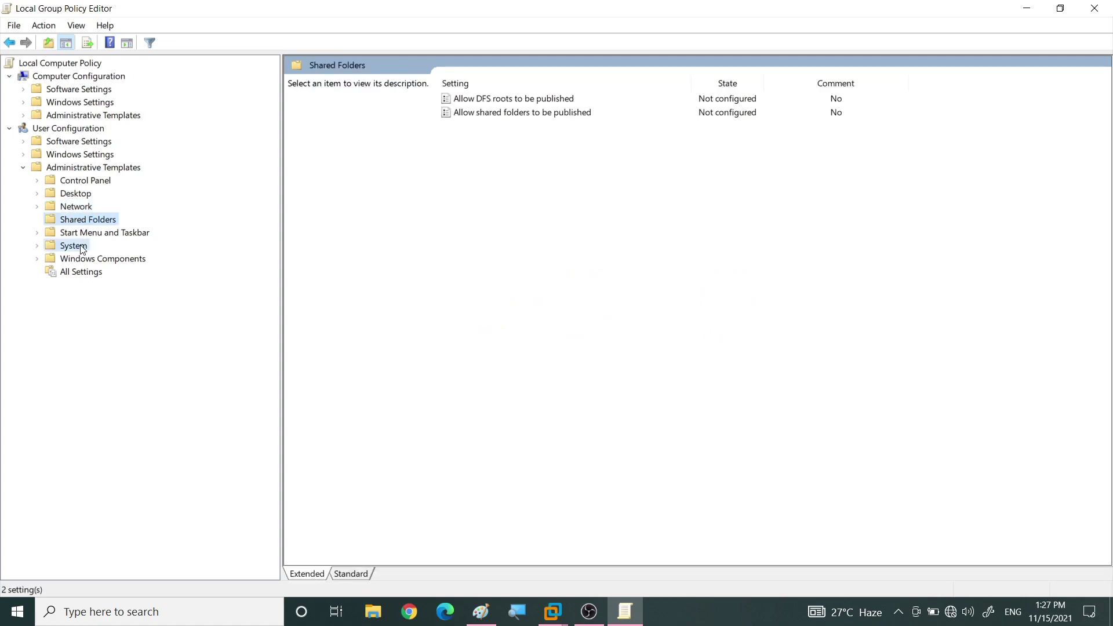
{"action": "left_click", "coordinate": [83, 247]}
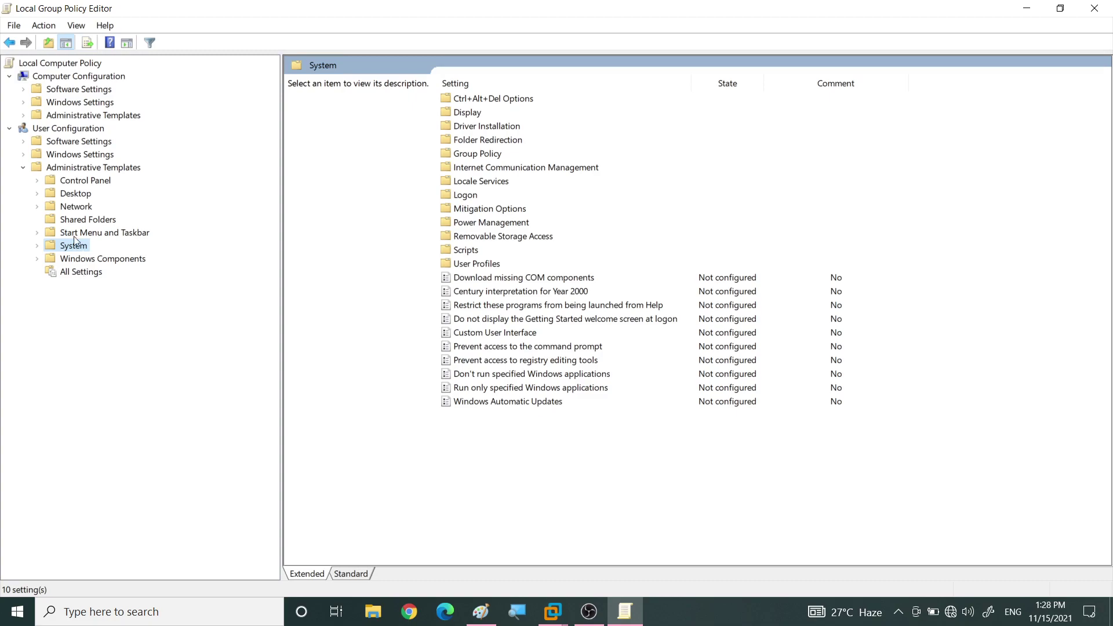
List the user Desktop settings and show the 'Hide Internet Explorer icon on desktop' description
{"action": "left_click", "coordinate": [38, 195]}
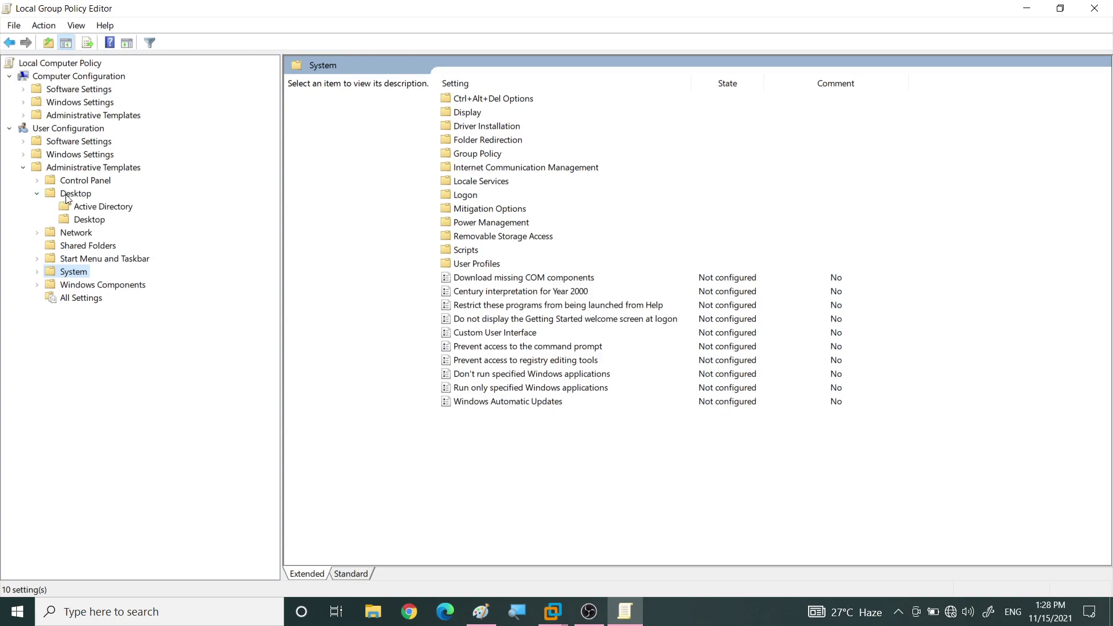
{"action": "left_click", "coordinate": [64, 198]}
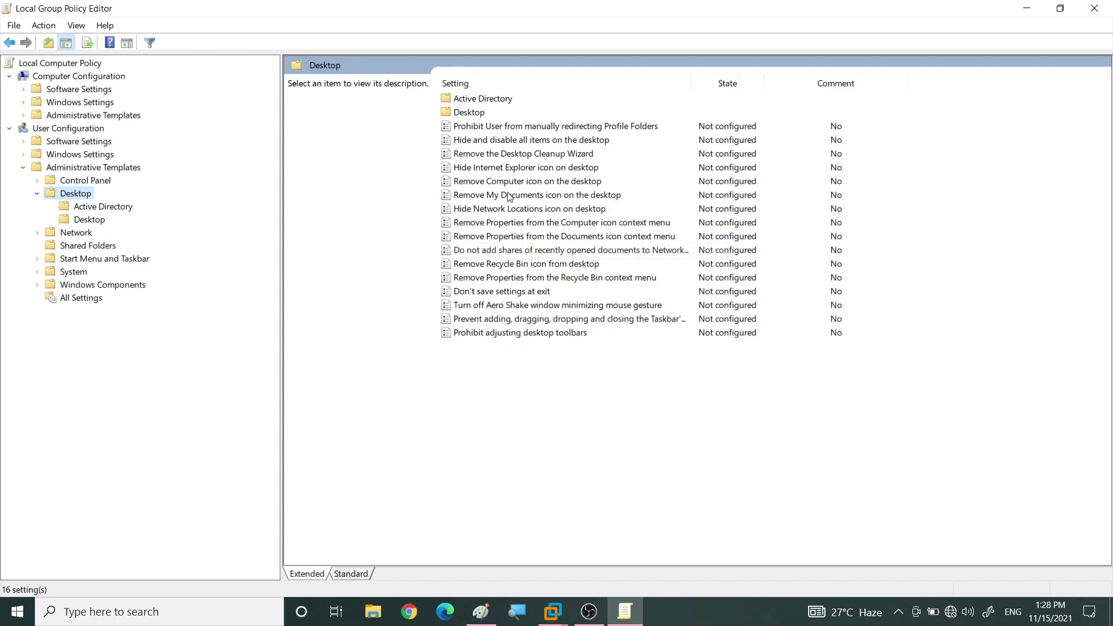
{"action": "left_click", "coordinate": [478, 169]}
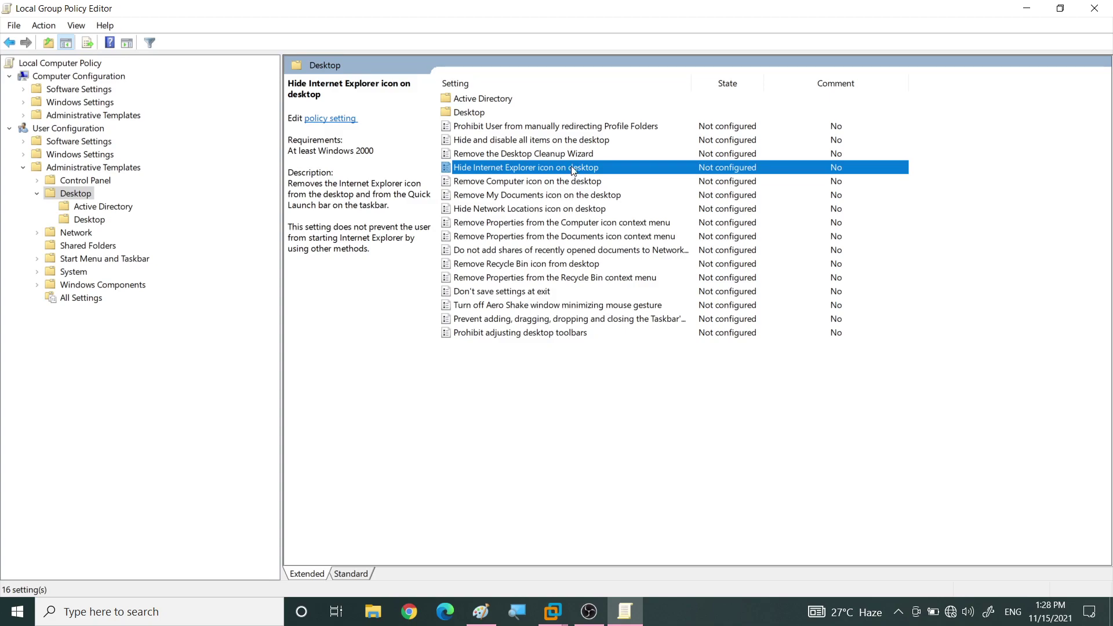
{"action": "double_click", "coordinate": [573, 168]}
{"action": "left_click_drag", "start_coordinate": [302, 109], "coordinate": [512, 69]}
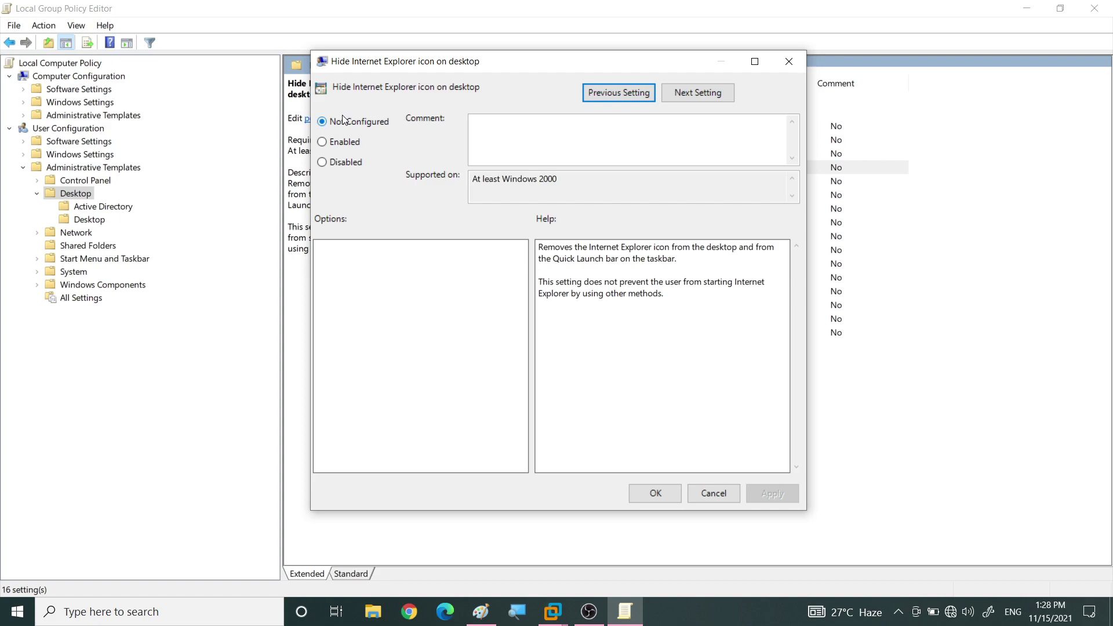
{"action": "left_click", "coordinate": [343, 144]}
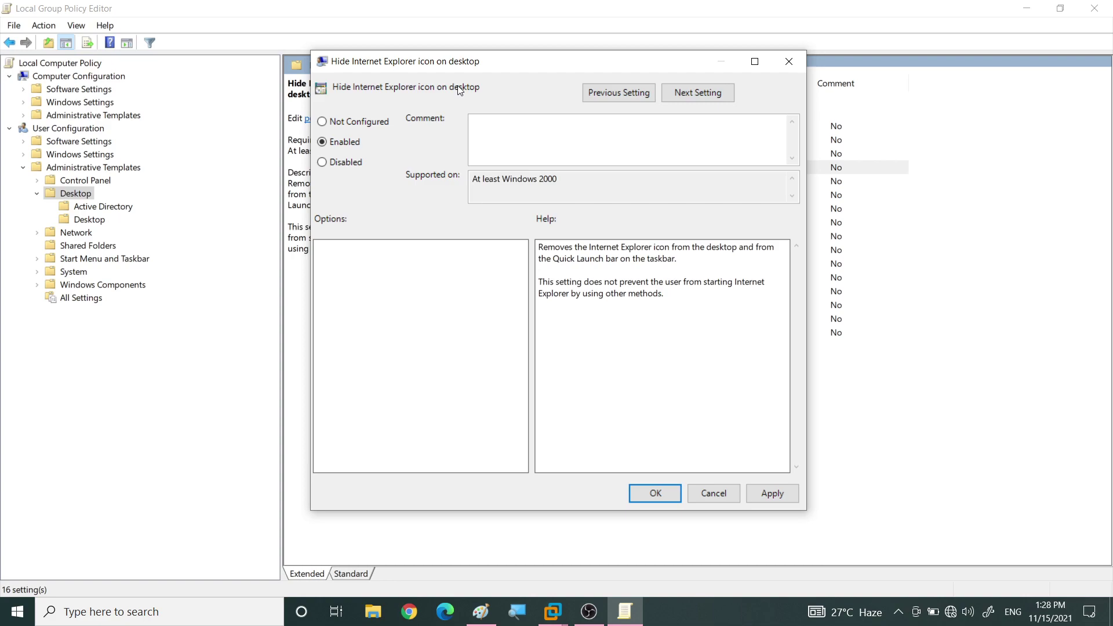
{"action": "left_click", "coordinate": [344, 165]}
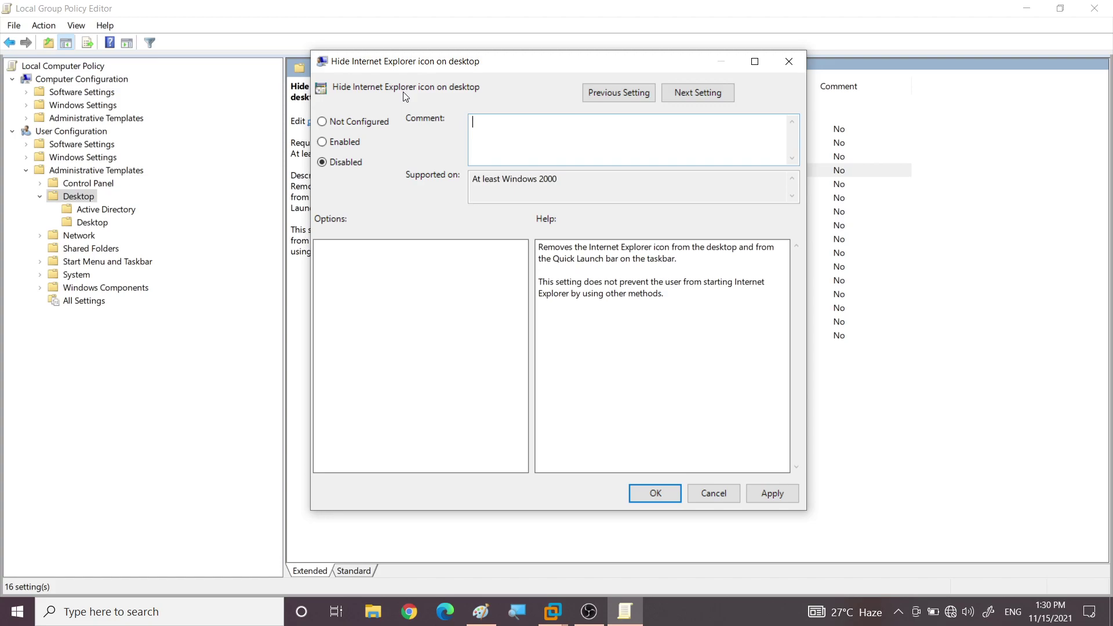
{"action": "left_click_drag", "start_coordinate": [667, 294], "coordinate": [529, 246]}
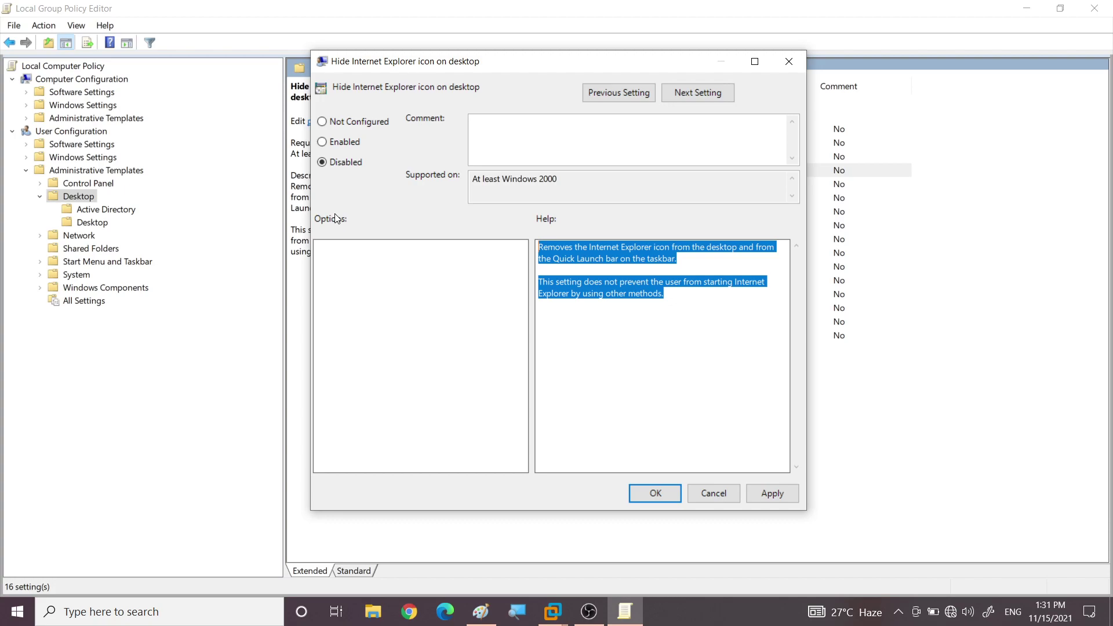
{"action": "left_click", "coordinate": [341, 127]}
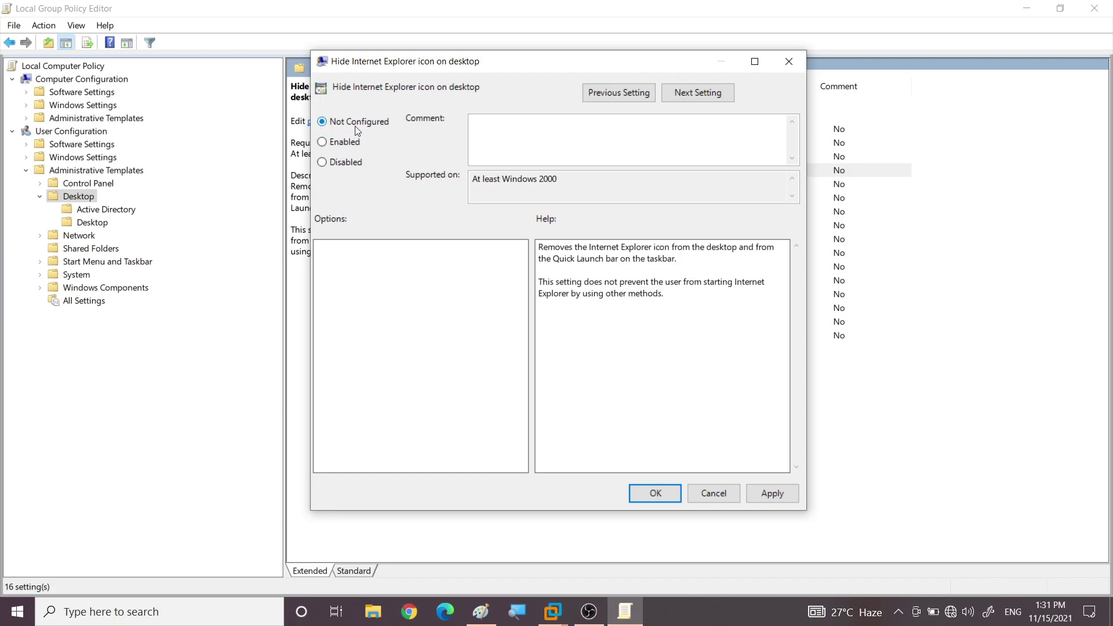
{"action": "left_click", "coordinate": [715, 493]}
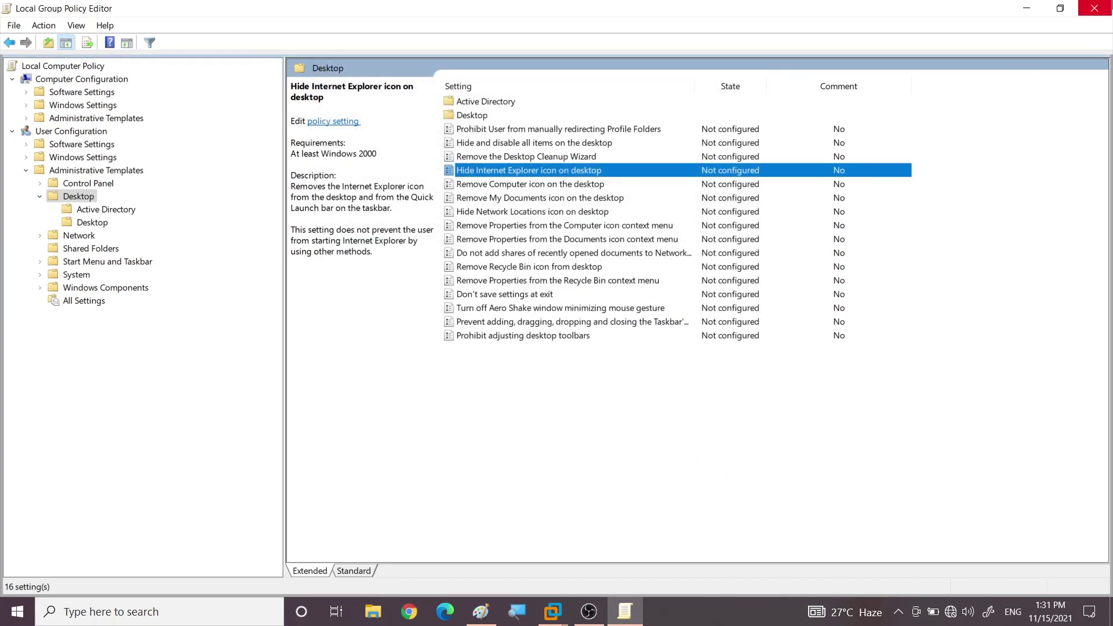
Close Local Group Policy Editor, dismiss the Windows 7 Action Center balloon, and return to Server 2012
{"action": "left_click", "coordinate": [1096, 9]}
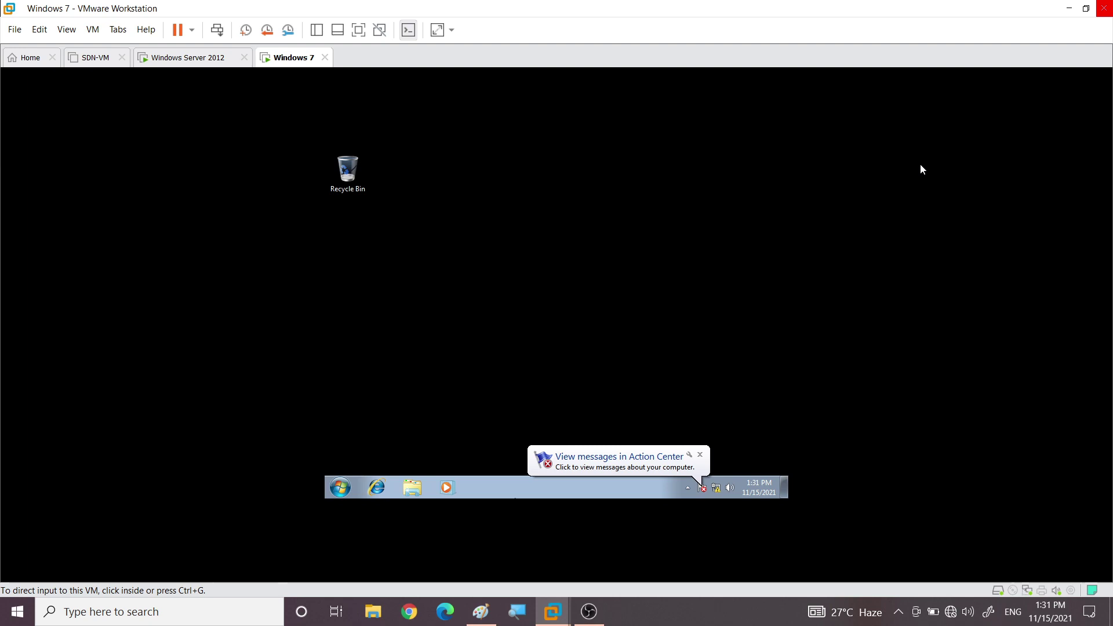
{"action": "left_click", "coordinate": [624, 315]}
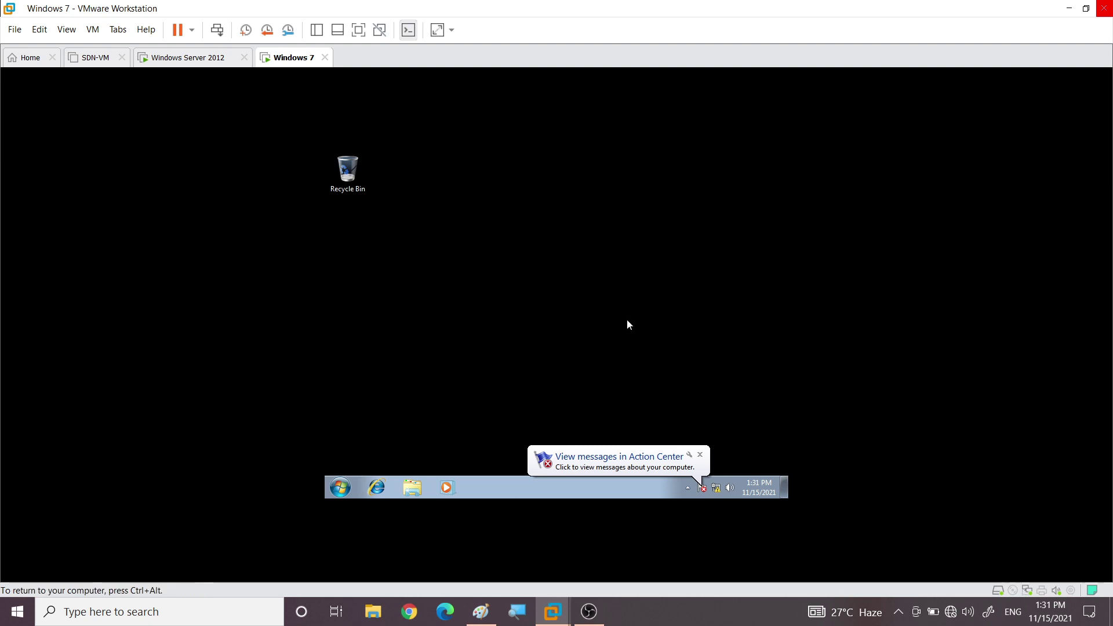
{"action": "left_click", "coordinate": [700, 455]}
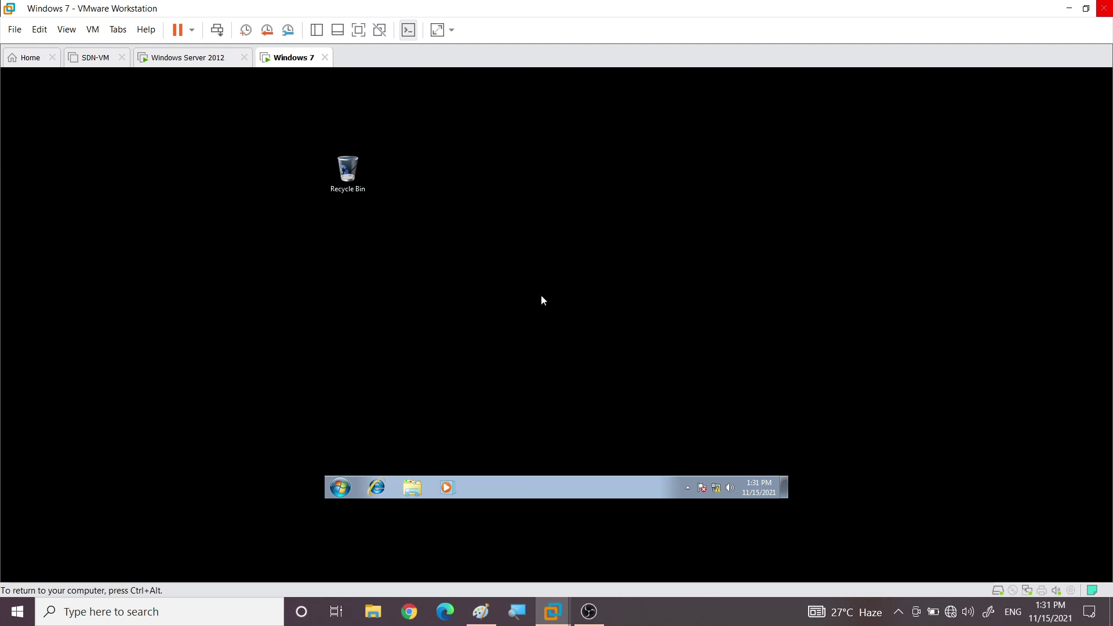
{"action": "left_click", "coordinate": [195, 59]}
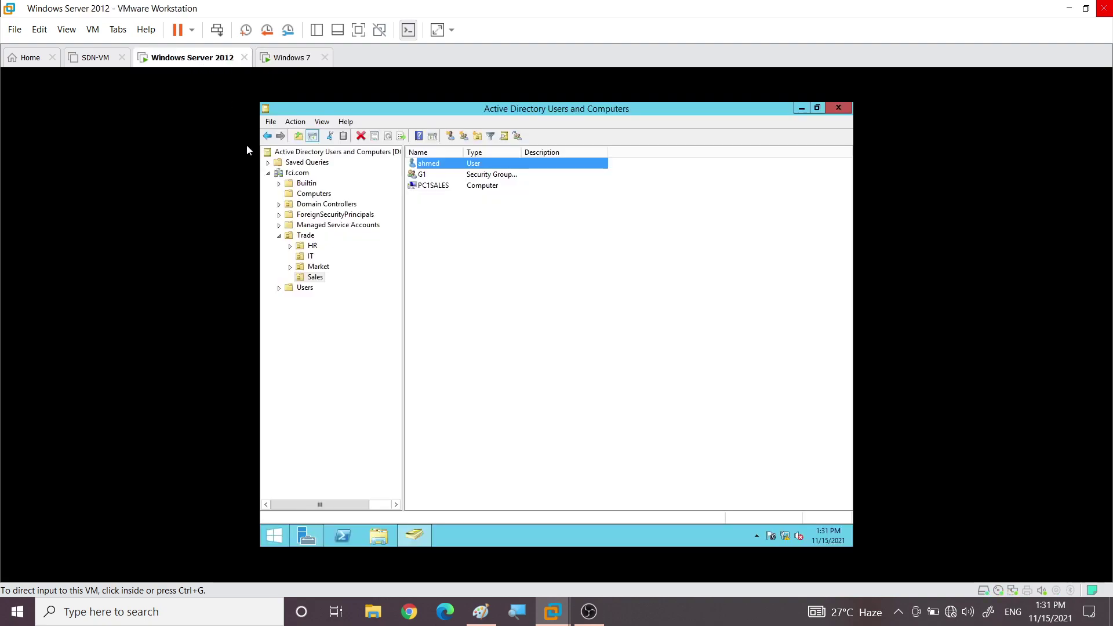
Review Trade's HR, IT, Market and Sales units and the Sales objects, then close the console
{"action": "left_click", "coordinate": [300, 237]}
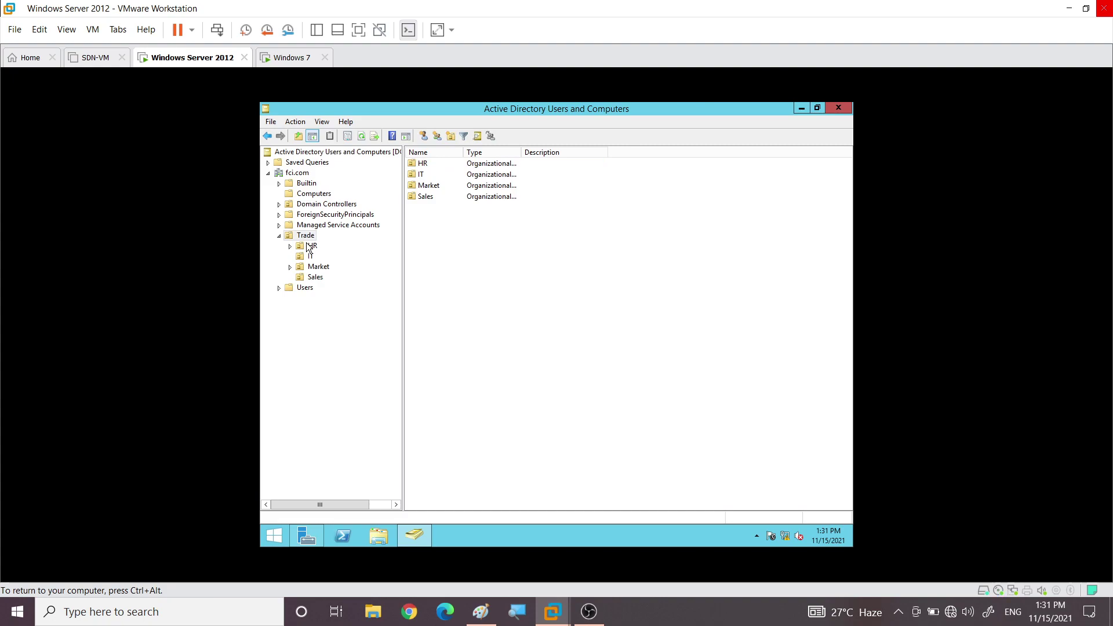
{"action": "left_click", "coordinate": [309, 246]}
{"action": "left_click", "coordinate": [313, 260]}
{"action": "left_click", "coordinate": [316, 268]}
{"action": "left_click", "coordinate": [316, 278]}
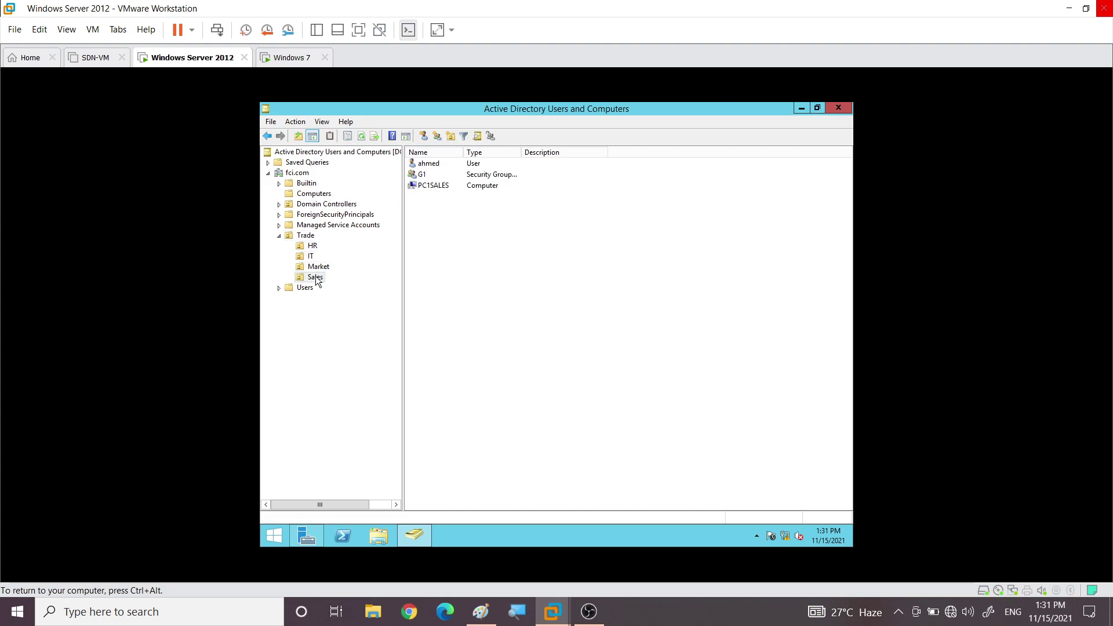
{"action": "left_click", "coordinate": [431, 168]}
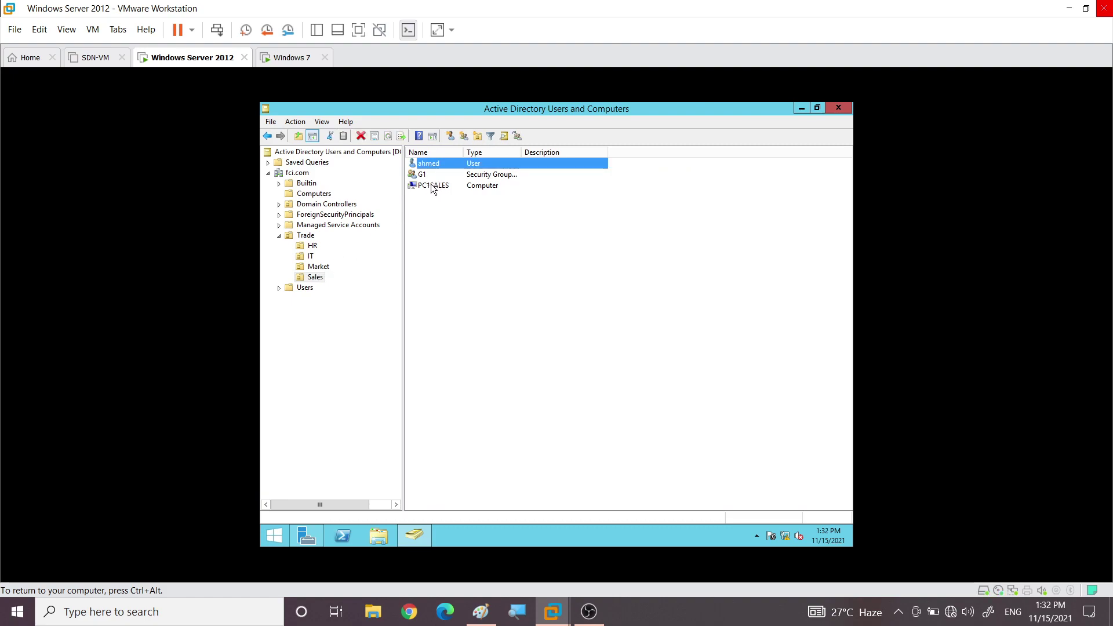
{"action": "left_click", "coordinate": [432, 185]}
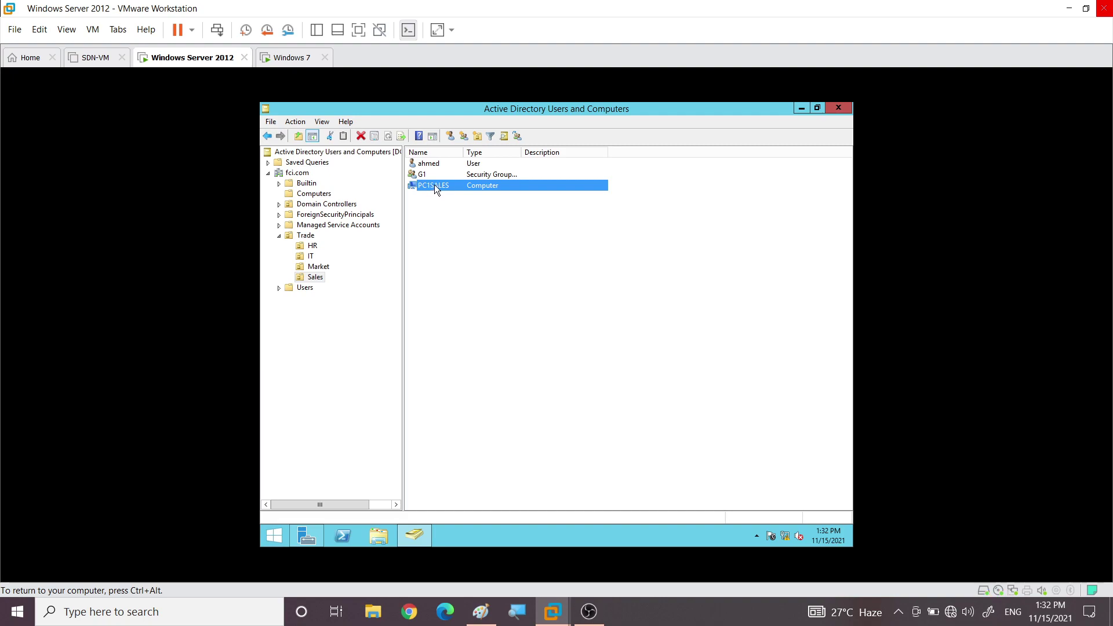
{"action": "left_click", "coordinate": [840, 109]}
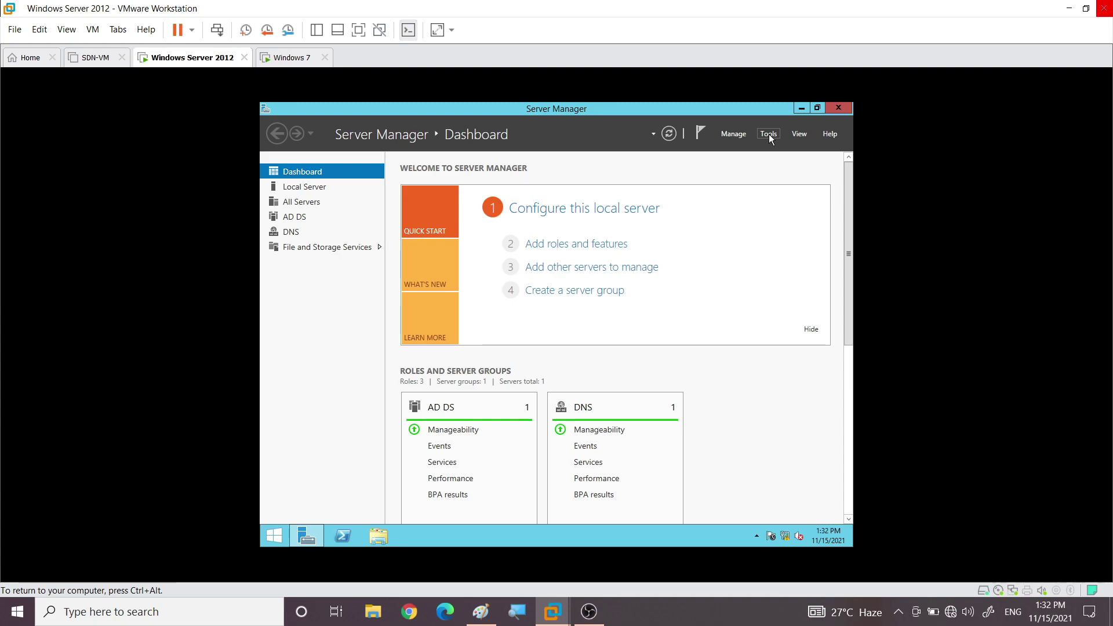
Launch Group Policy Management from Server Manager's Tools menu
{"action": "left_click", "coordinate": [769, 133]}
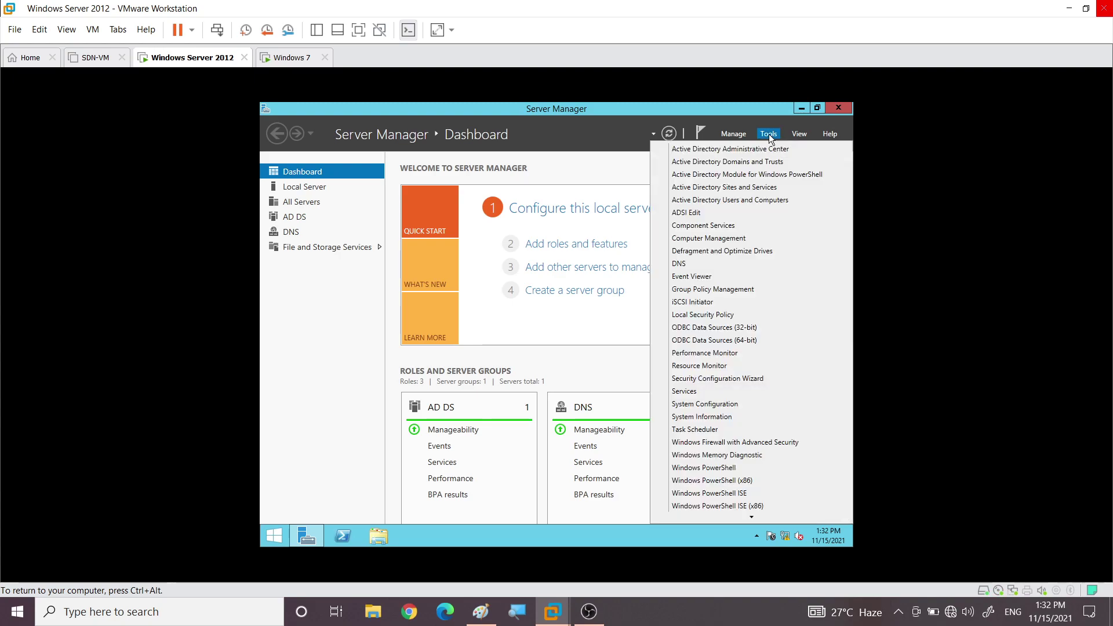
{"action": "left_click", "coordinate": [693, 290]}
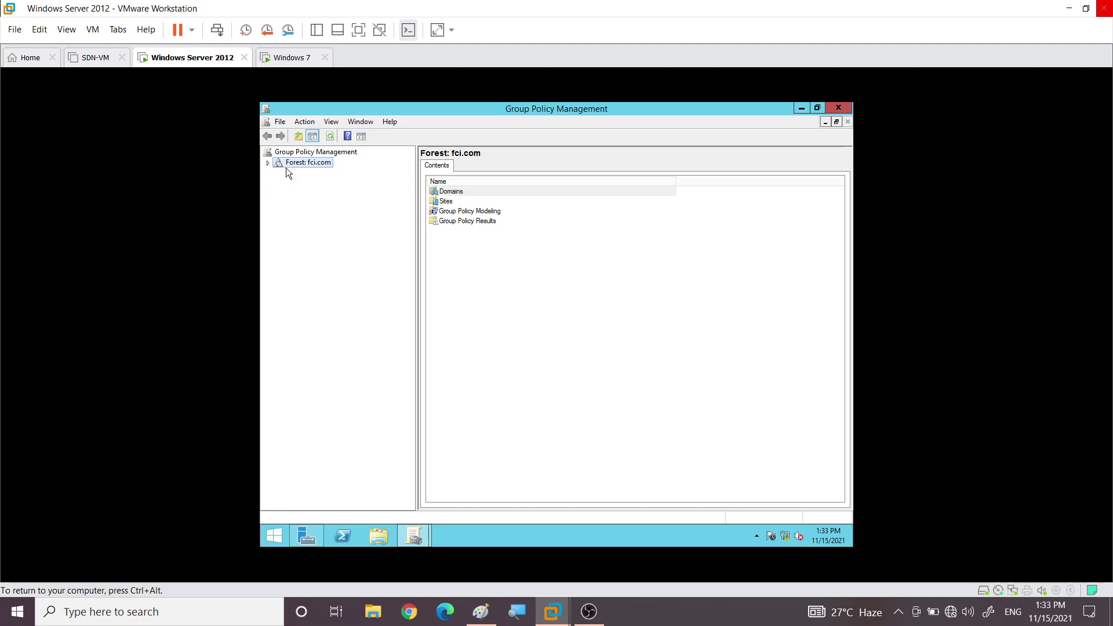
Expand the fci.com forest and domain and view the GPOs linked to Domain Controllers
{"action": "left_click", "coordinate": [268, 163]}
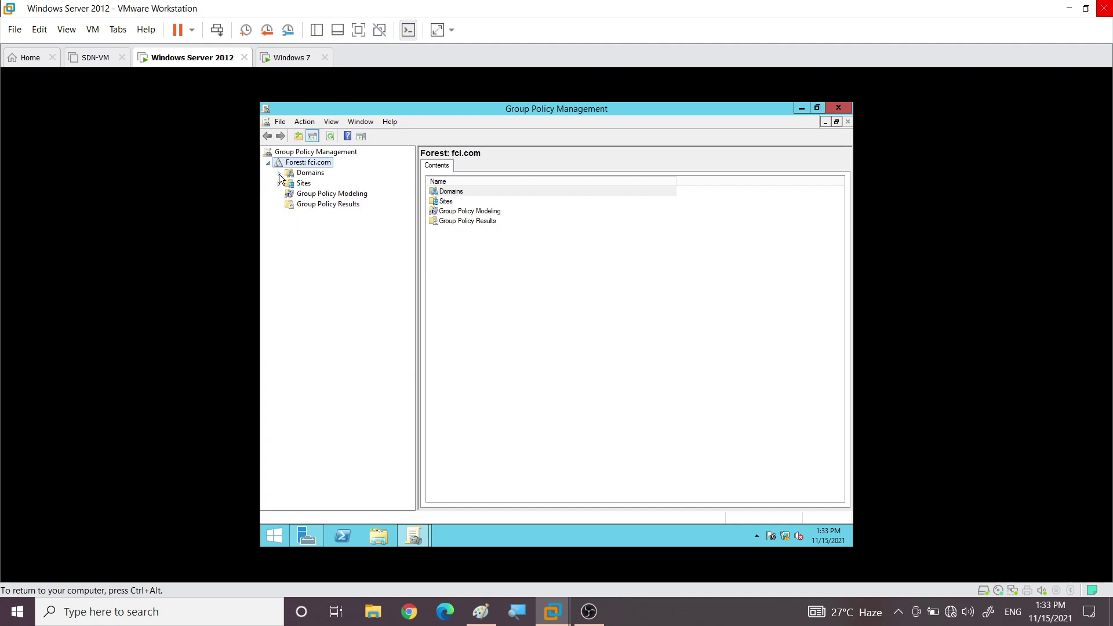
{"action": "left_click", "coordinate": [279, 174]}
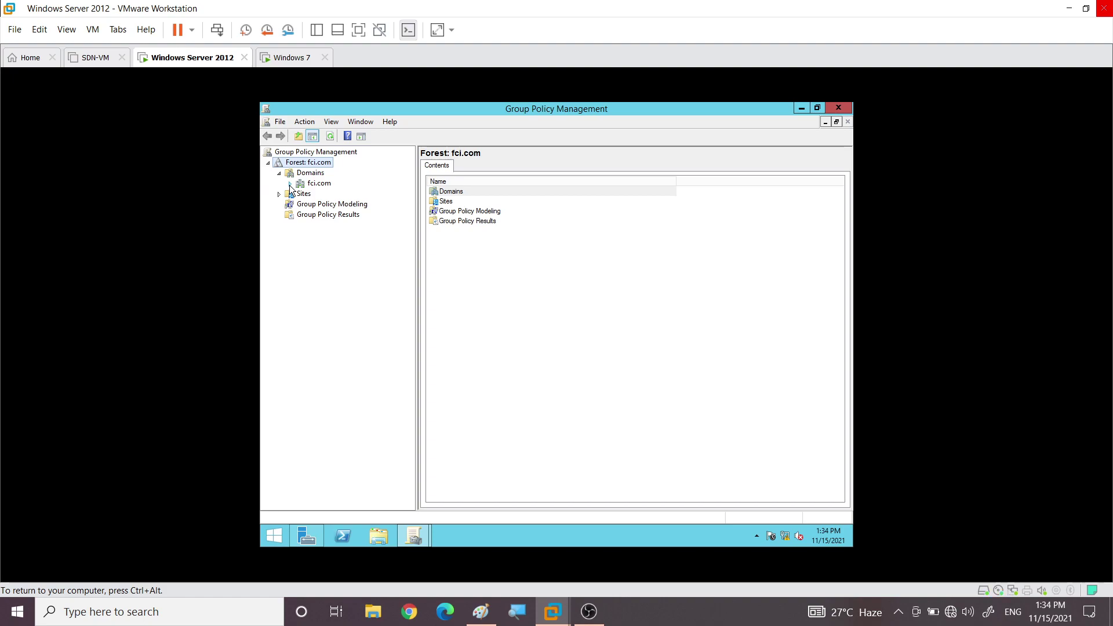
{"action": "left_click", "coordinate": [289, 184]}
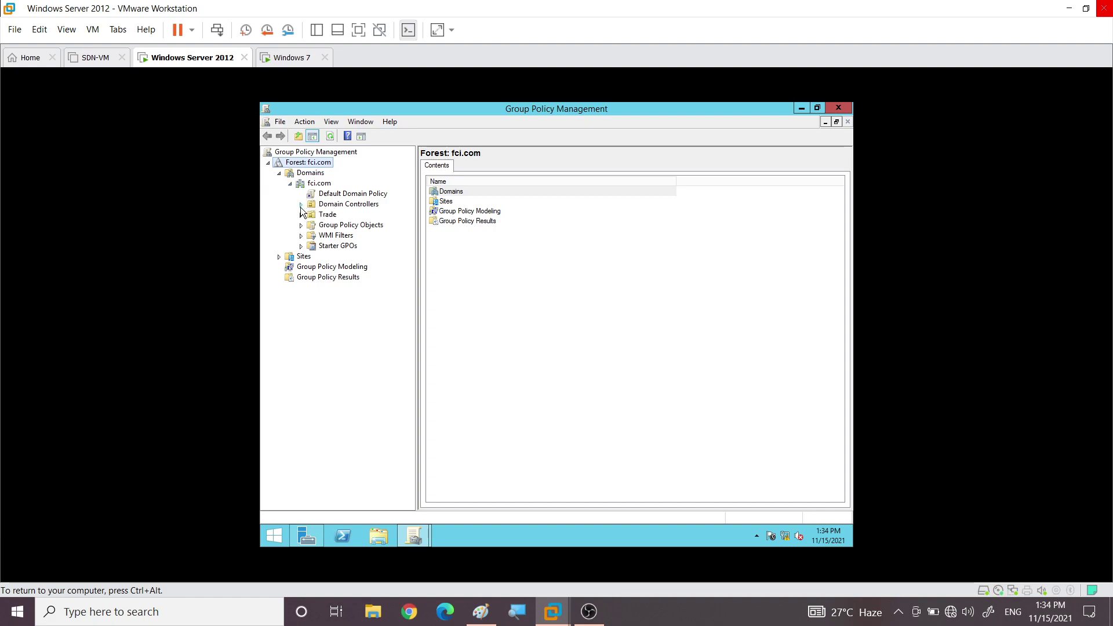
{"action": "left_click", "coordinate": [319, 206]}
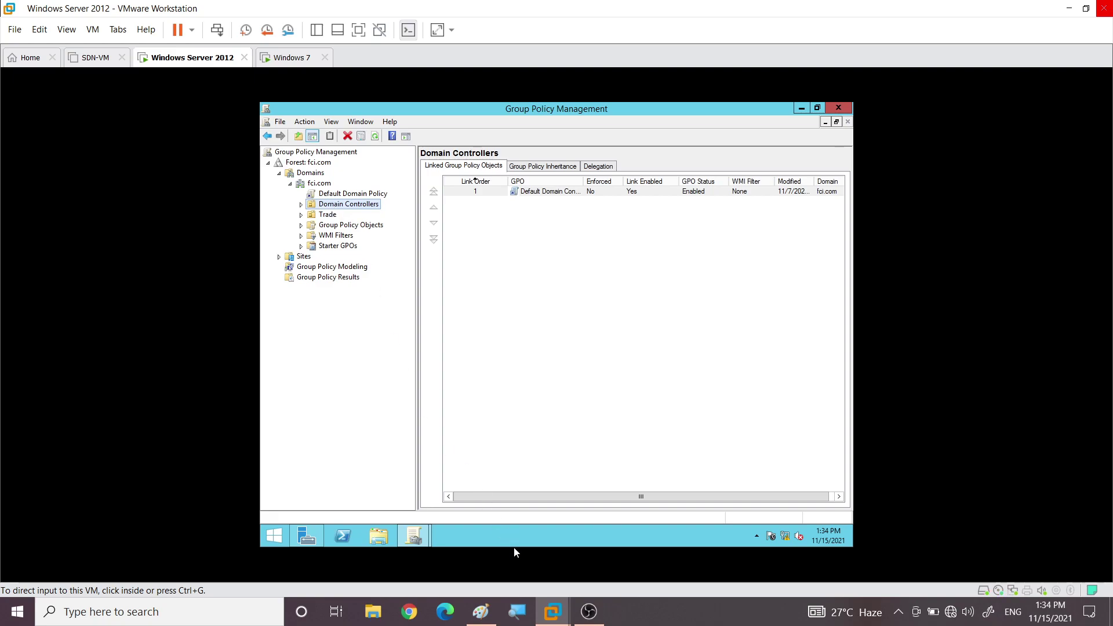
Check the Sales unit and Trade's linked GPOs, then expand Group Policy Objects to list both default policies
{"action": "left_click", "coordinate": [518, 612]}
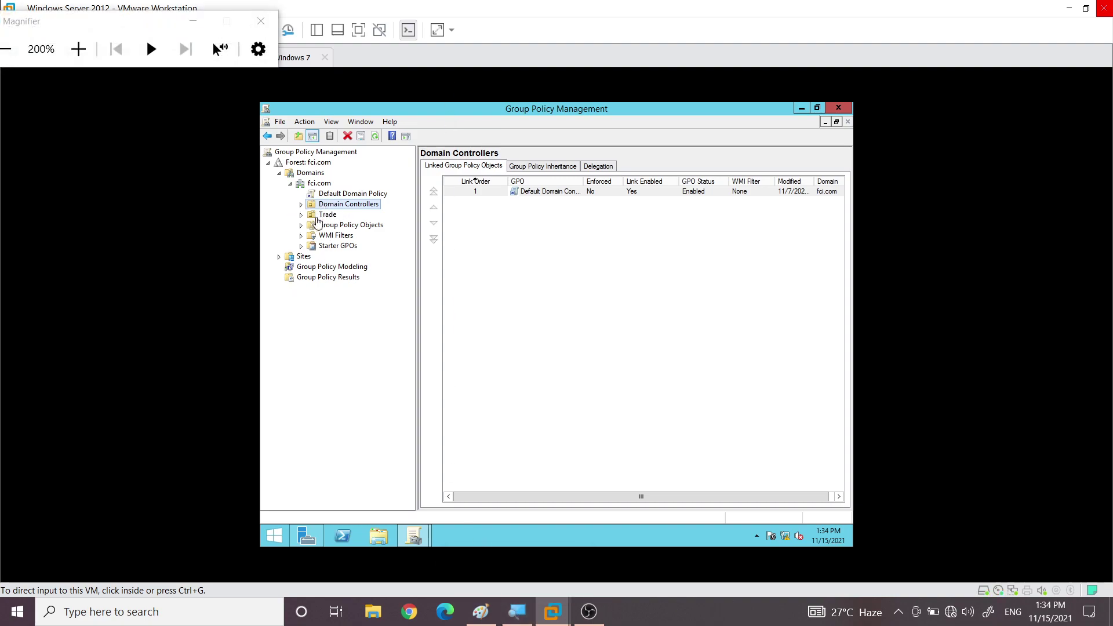
{"action": "left_click", "coordinate": [302, 217]}
{"action": "left_click", "coordinate": [302, 214]}
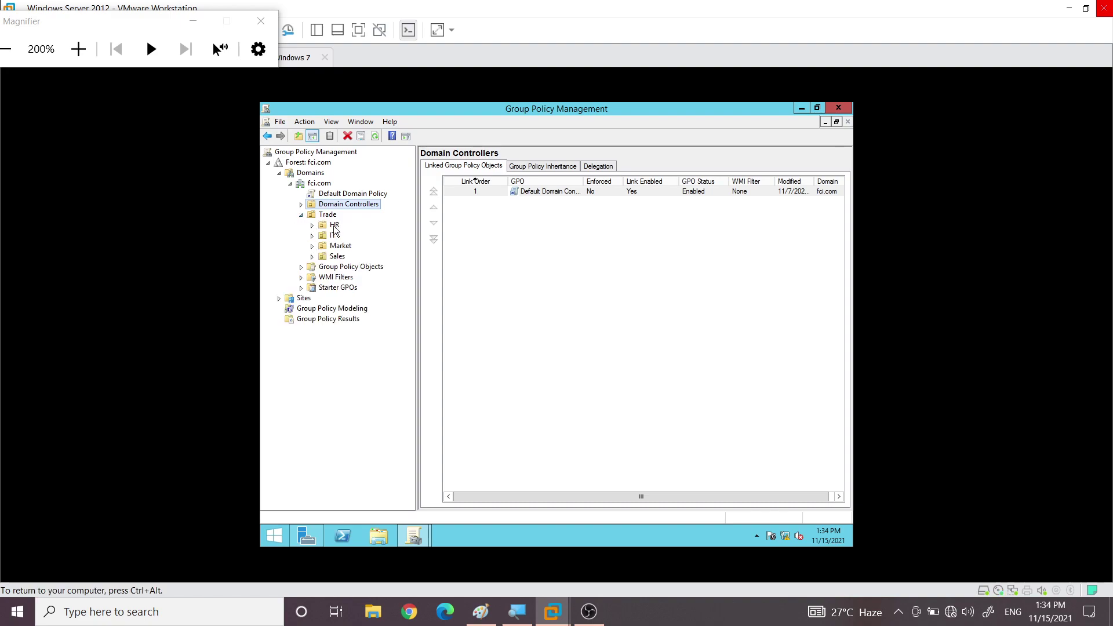
{"action": "left_click", "coordinate": [330, 259]}
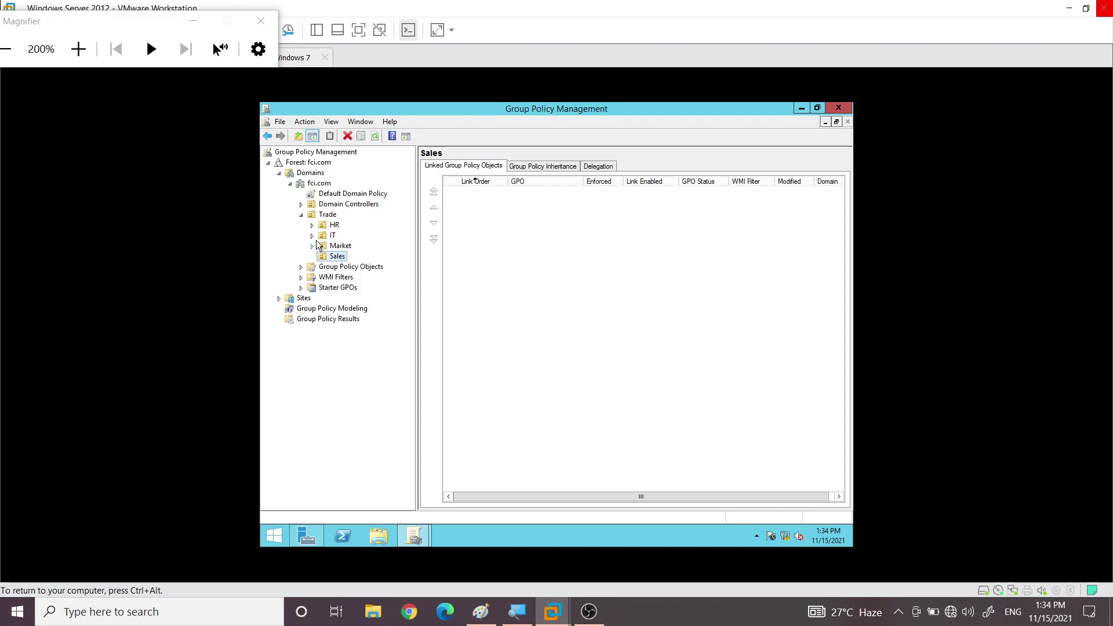
{"action": "left_click", "coordinate": [325, 206]}
{"action": "left_click", "coordinate": [301, 214]}
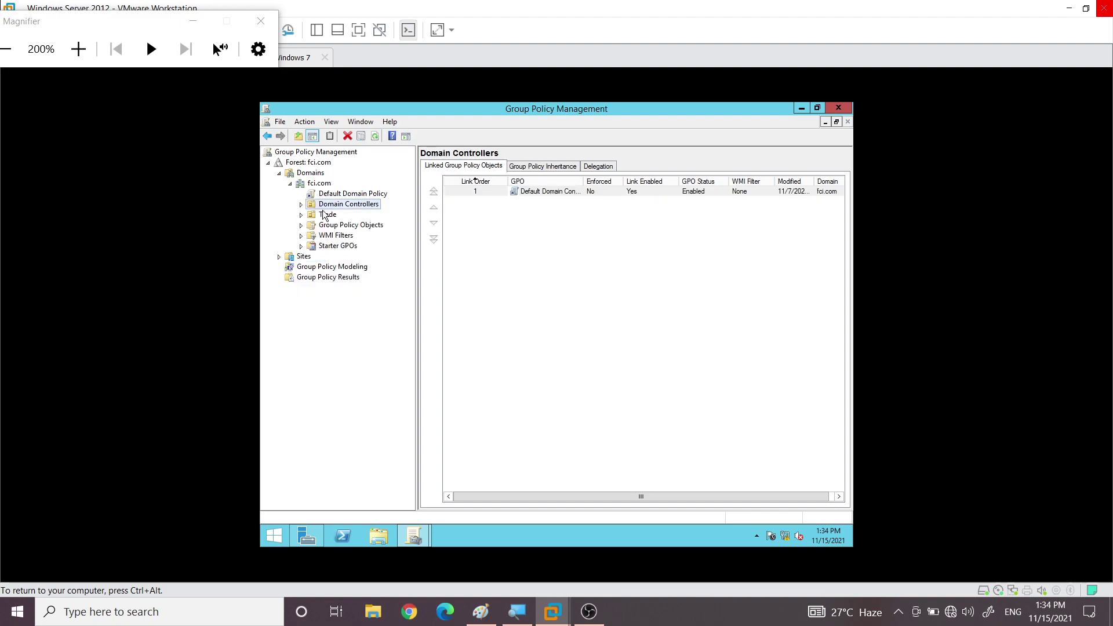
{"action": "left_click", "coordinate": [326, 216]}
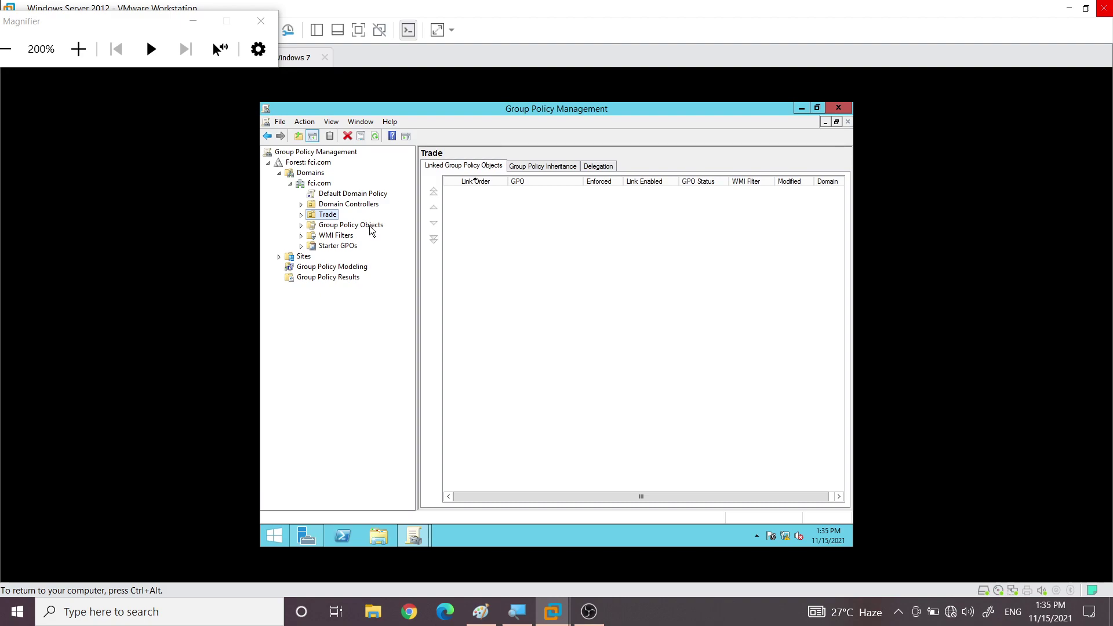
{"action": "left_click", "coordinate": [301, 225]}
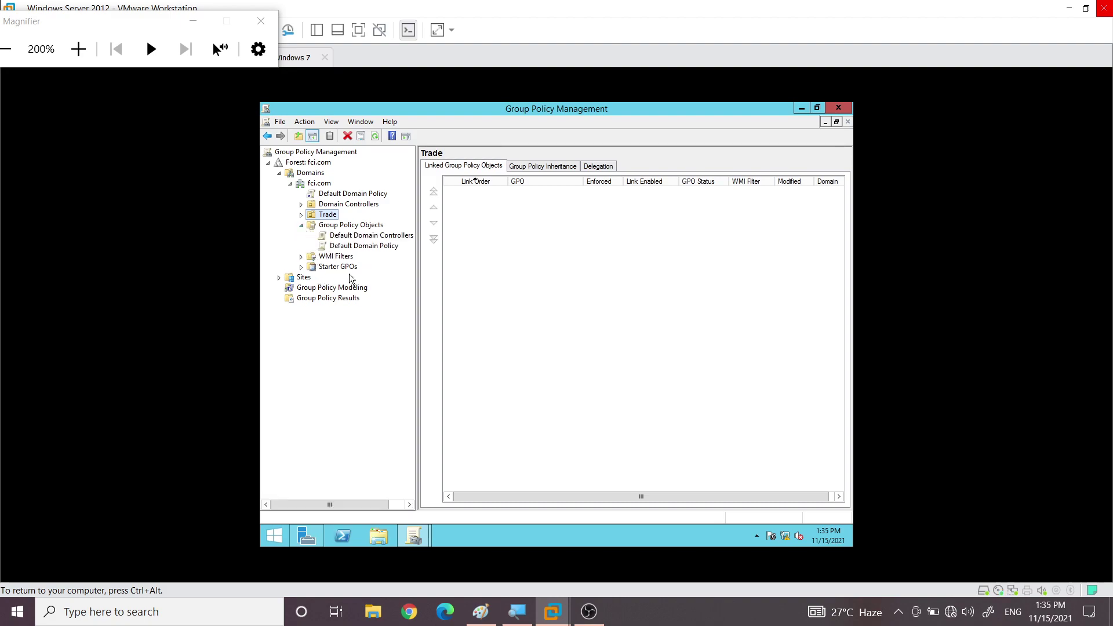
Widen the console tree pane so the full GPO names like Default Domain Controllers Policy are readable
{"action": "left_click_drag", "start_coordinate": [415, 262], "coordinate": [467, 263]}
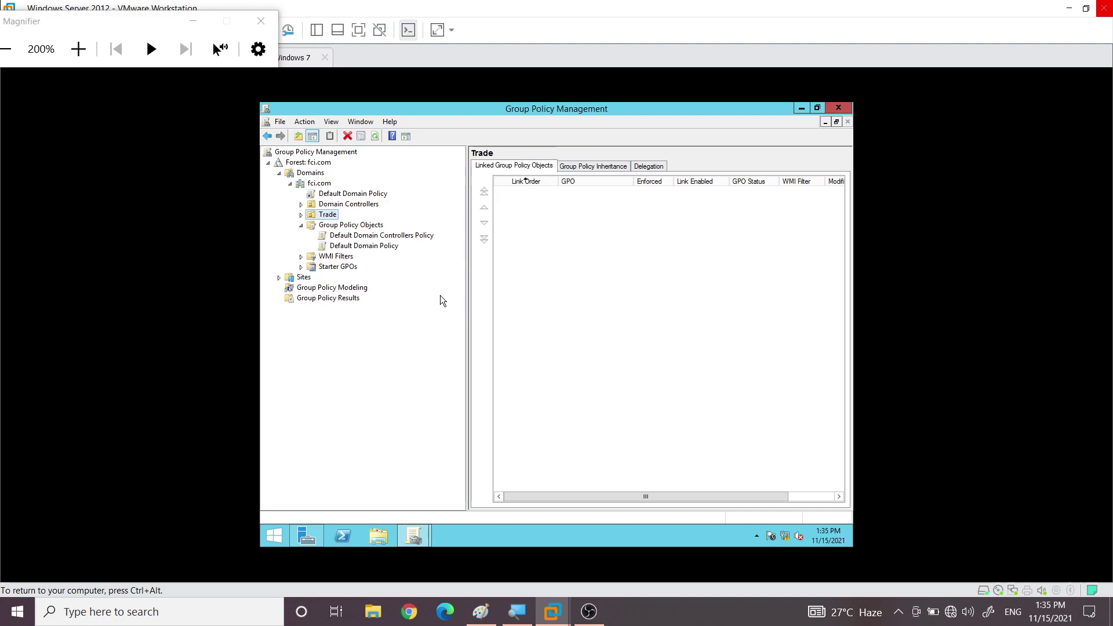
Compare the scope of Default Domain Controllers Policy with that of Default Domain Policy
{"action": "left_click", "coordinate": [359, 237]}
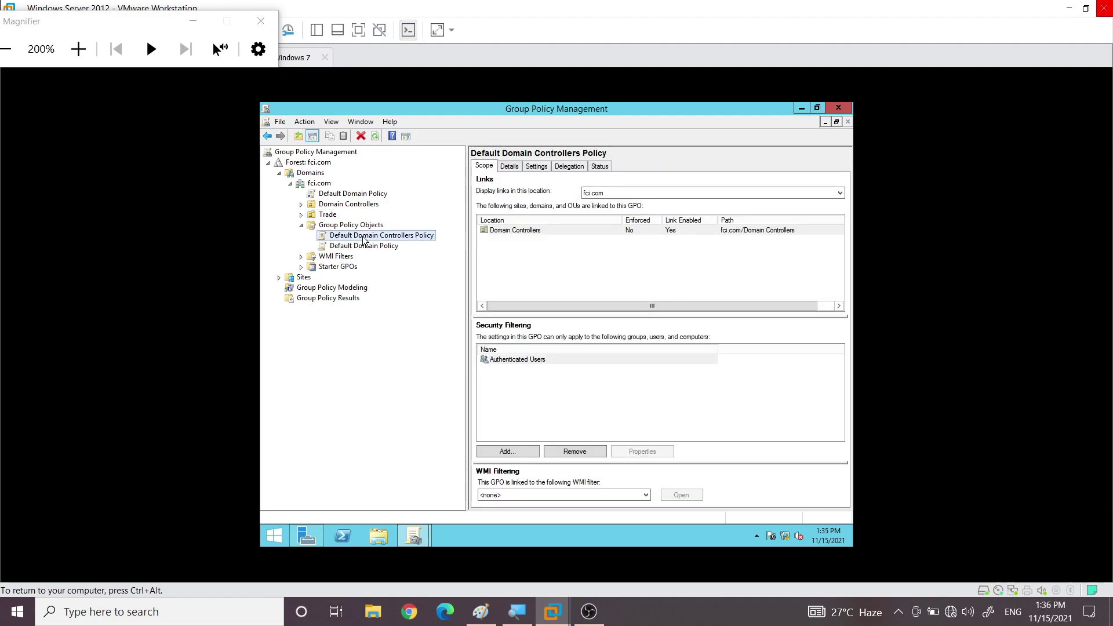
{"action": "left_click", "coordinate": [365, 247]}
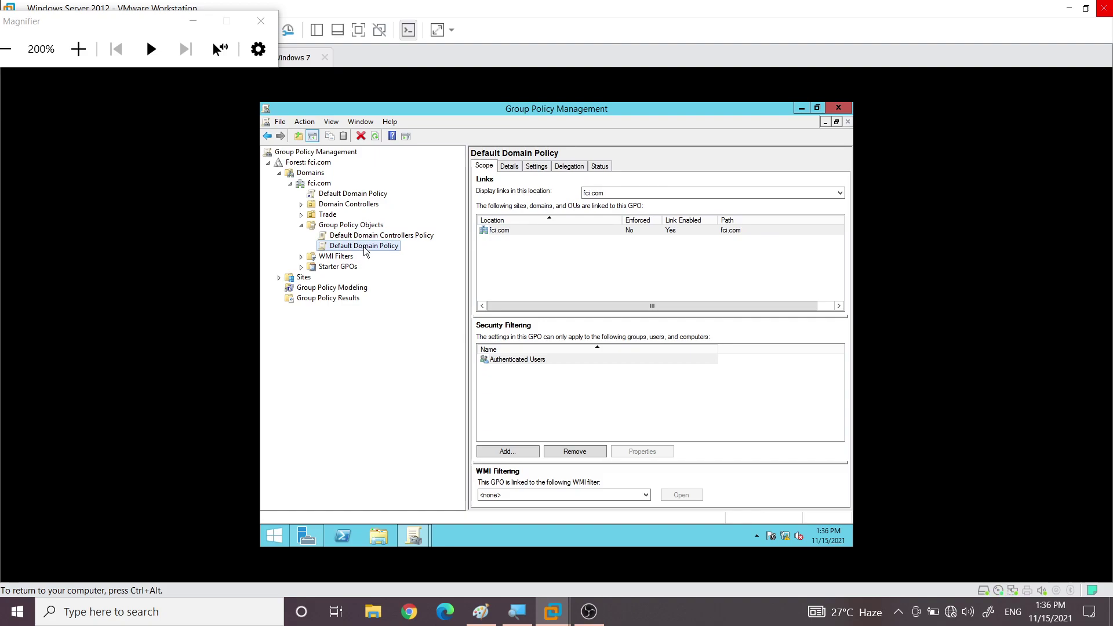
{"action": "left_click", "coordinate": [370, 237]}
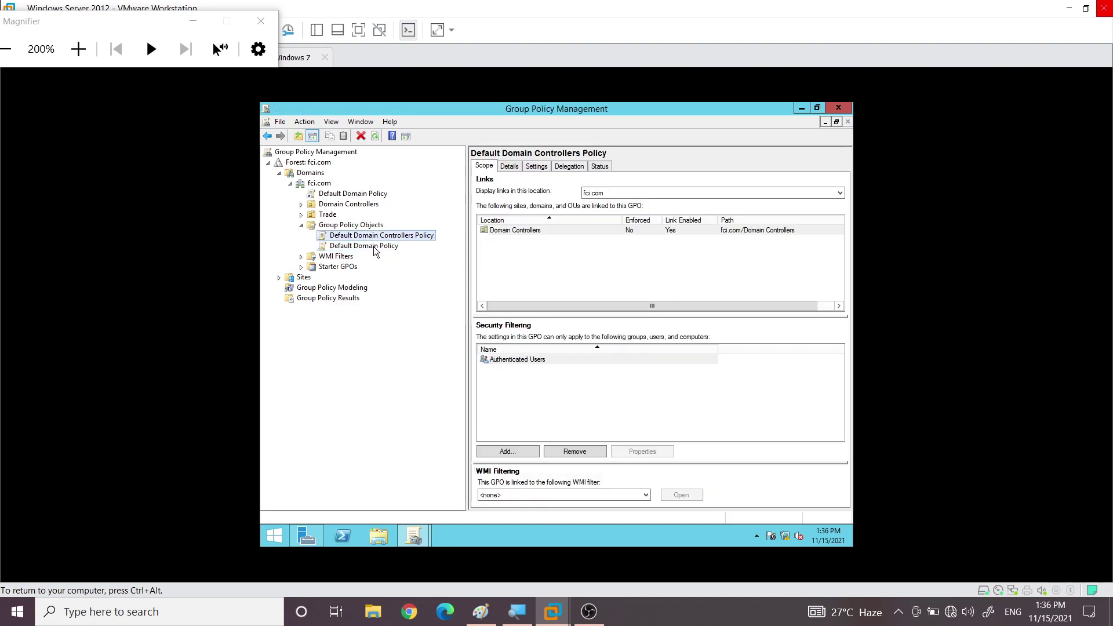
{"action": "left_click", "coordinate": [374, 246]}
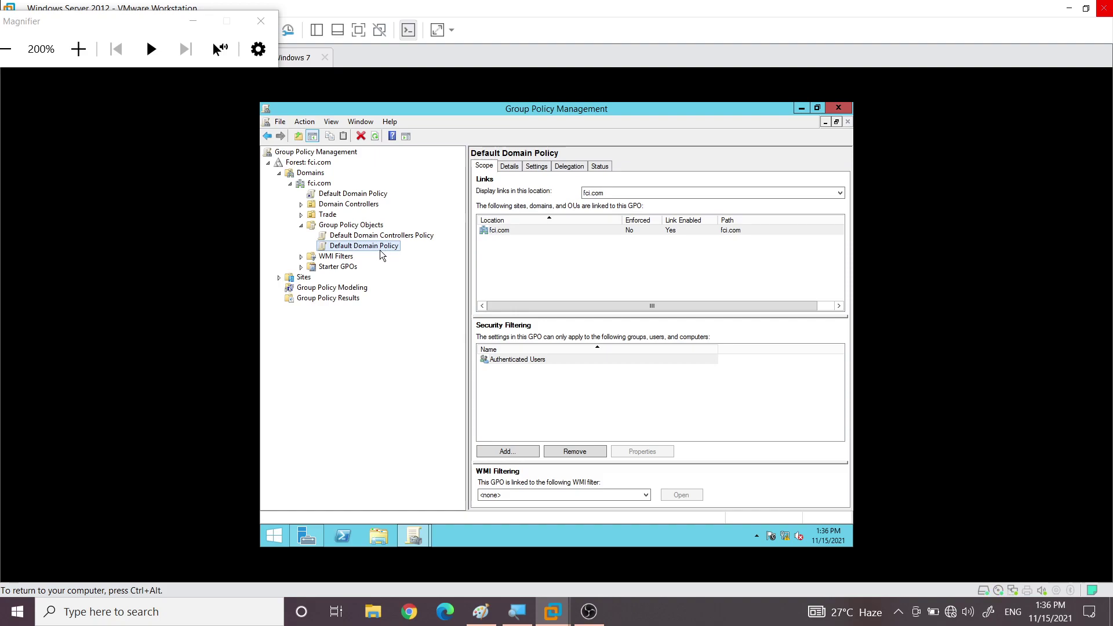
Select the fci.com Default Domain Policy link, then expand Domain Controllers and select its policy link
{"action": "left_click", "coordinate": [321, 198]}
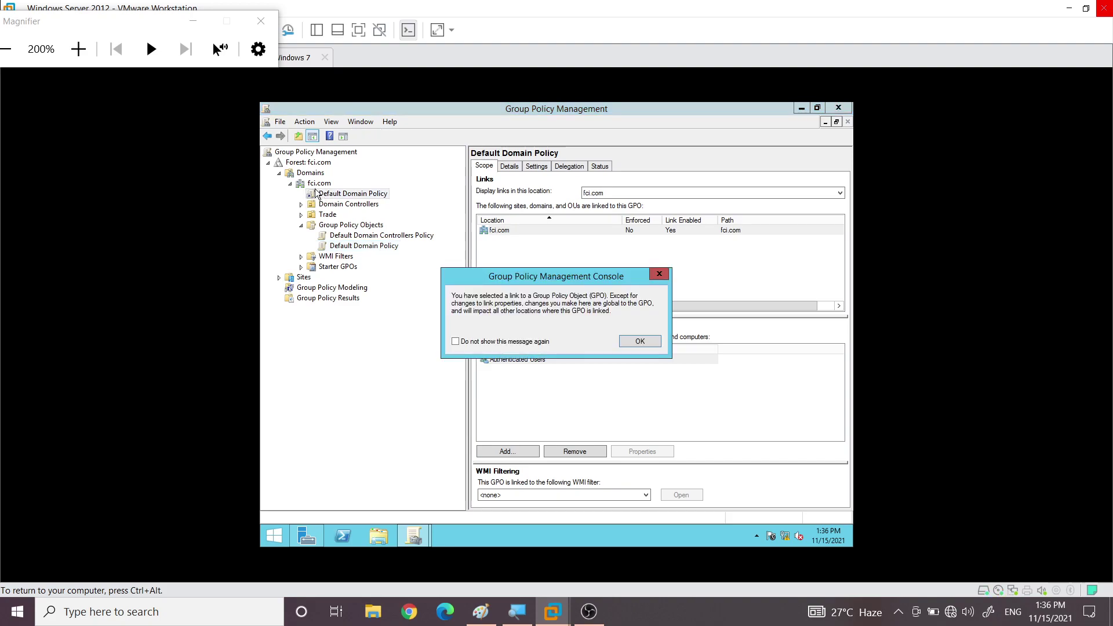
{"action": "key", "text": "Return"}
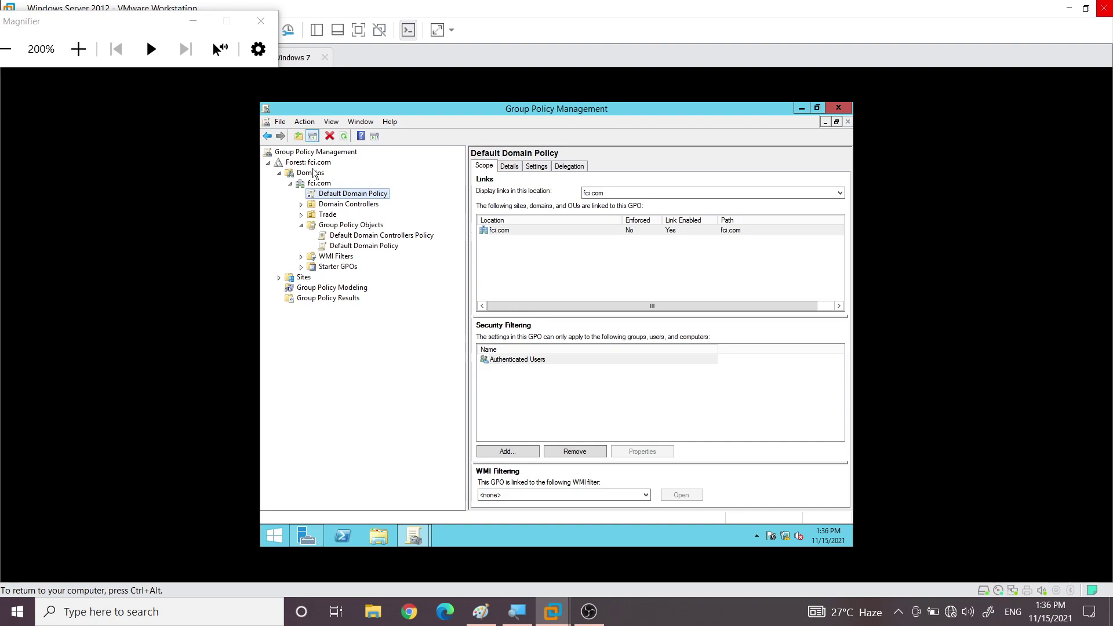
{"action": "left_click", "coordinate": [301, 206]}
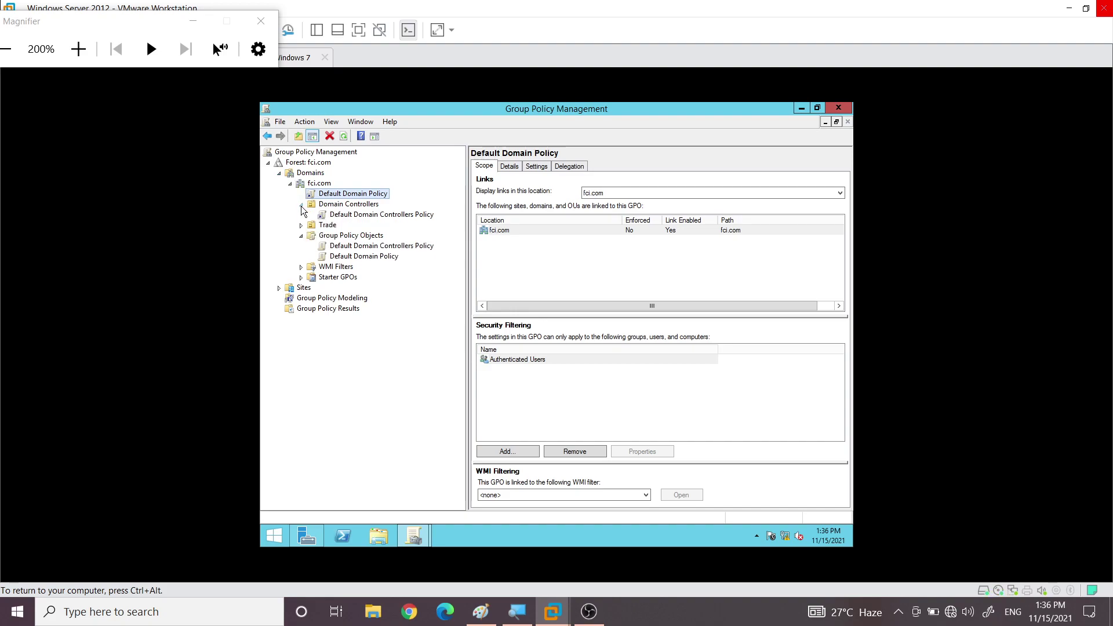
{"action": "left_click", "coordinate": [362, 215]}
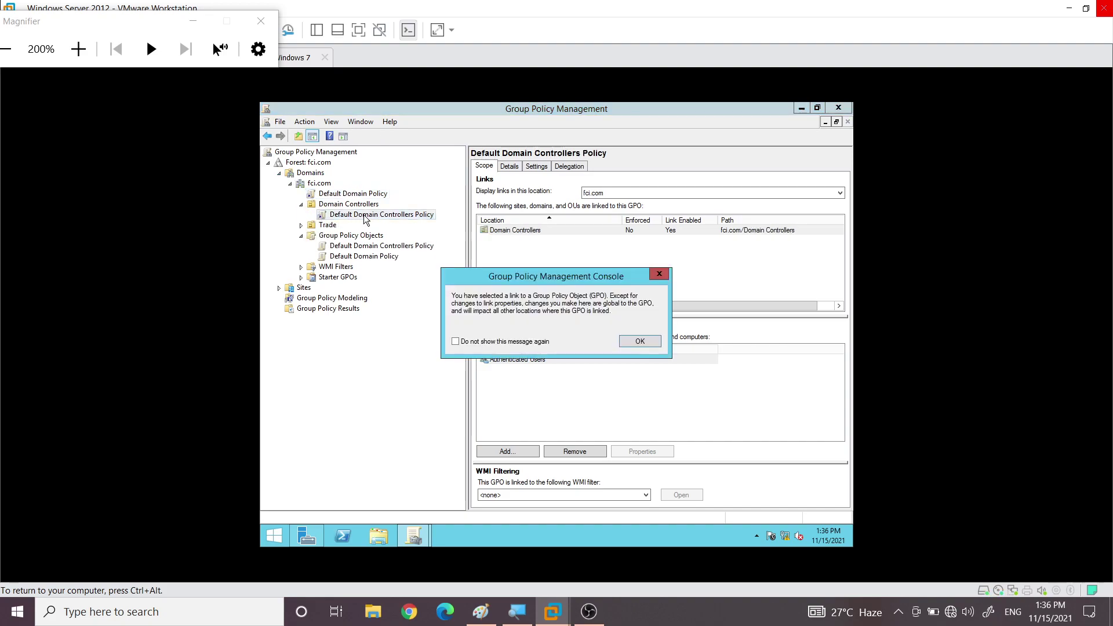
{"action": "left_click", "coordinate": [641, 340]}
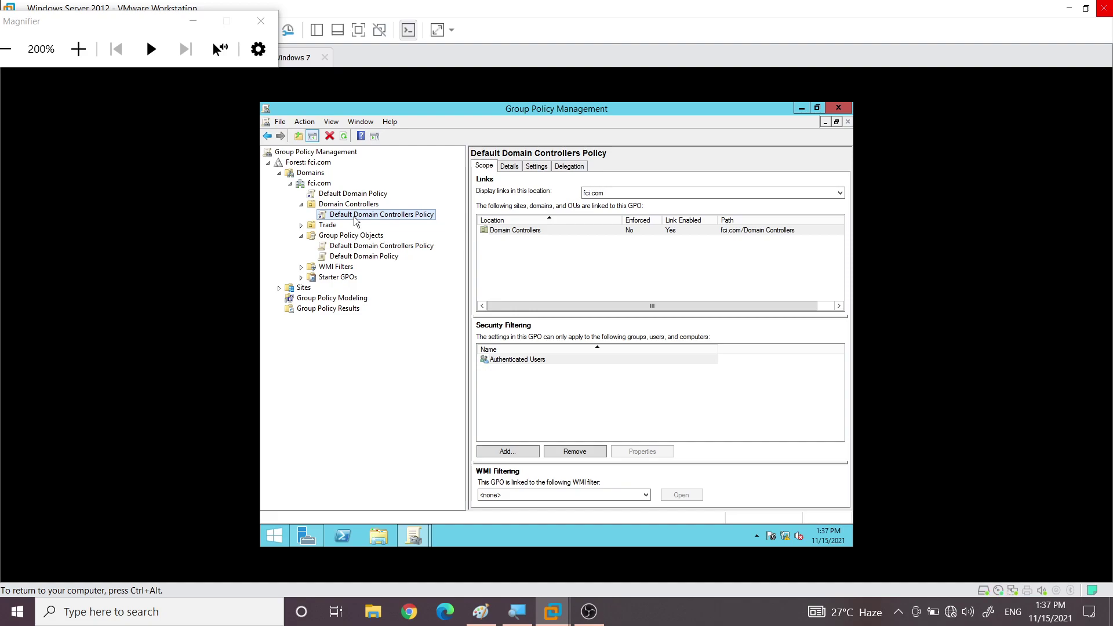
Reselect the fci.com link, then open Default Domain Policy under Group Policy Objects
{"action": "left_click", "coordinate": [335, 197]}
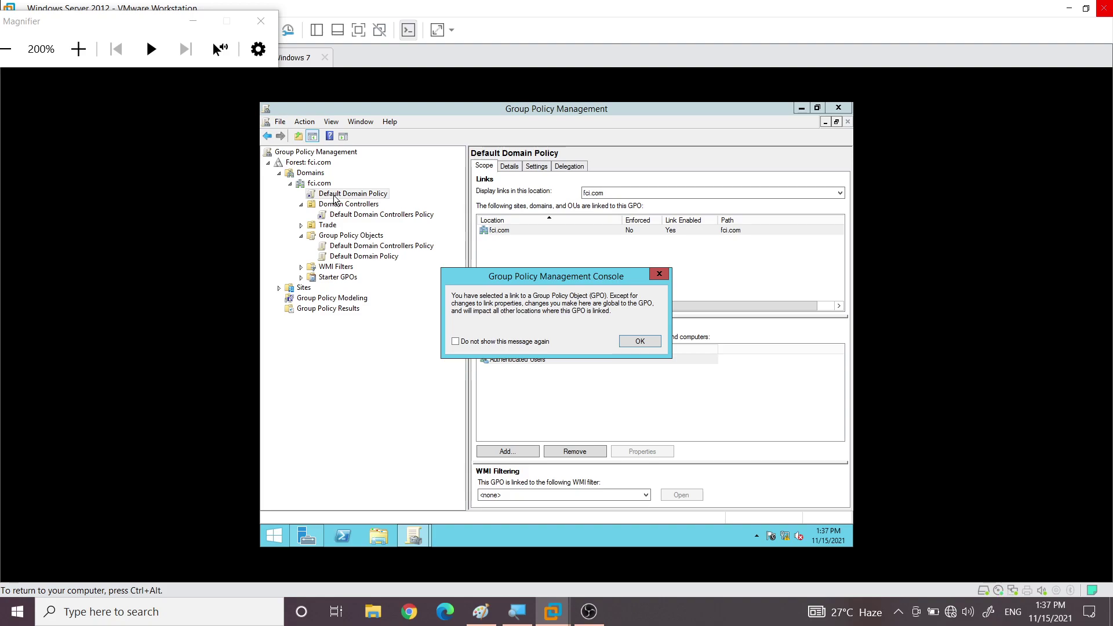
{"action": "left_click", "coordinate": [659, 276]}
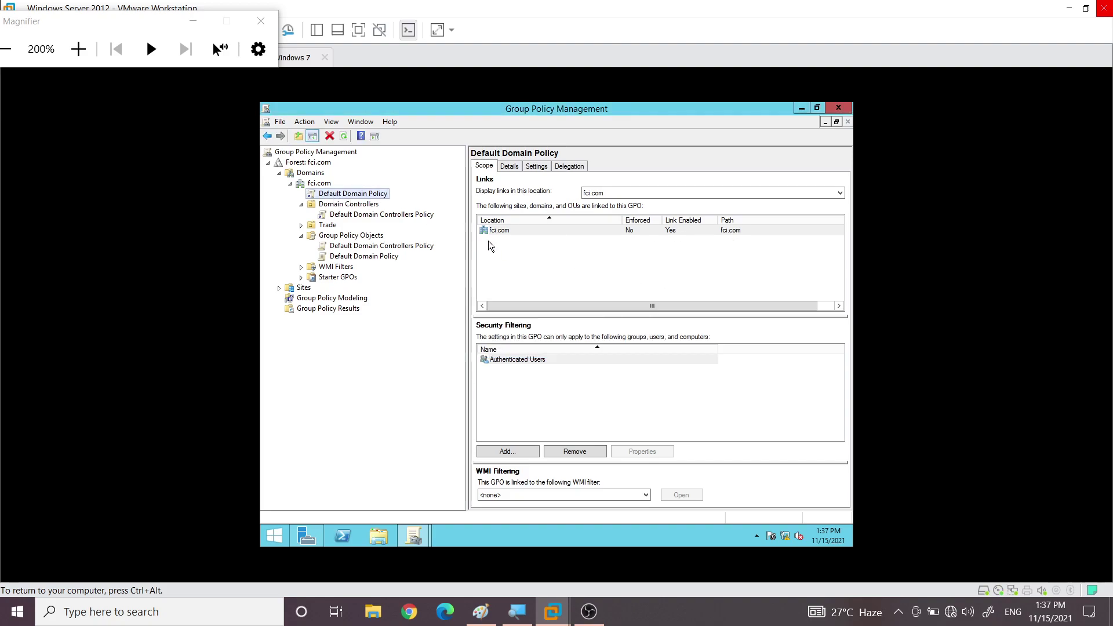
{"action": "left_click", "coordinate": [331, 195]}
{"action": "left_click", "coordinate": [365, 257]}
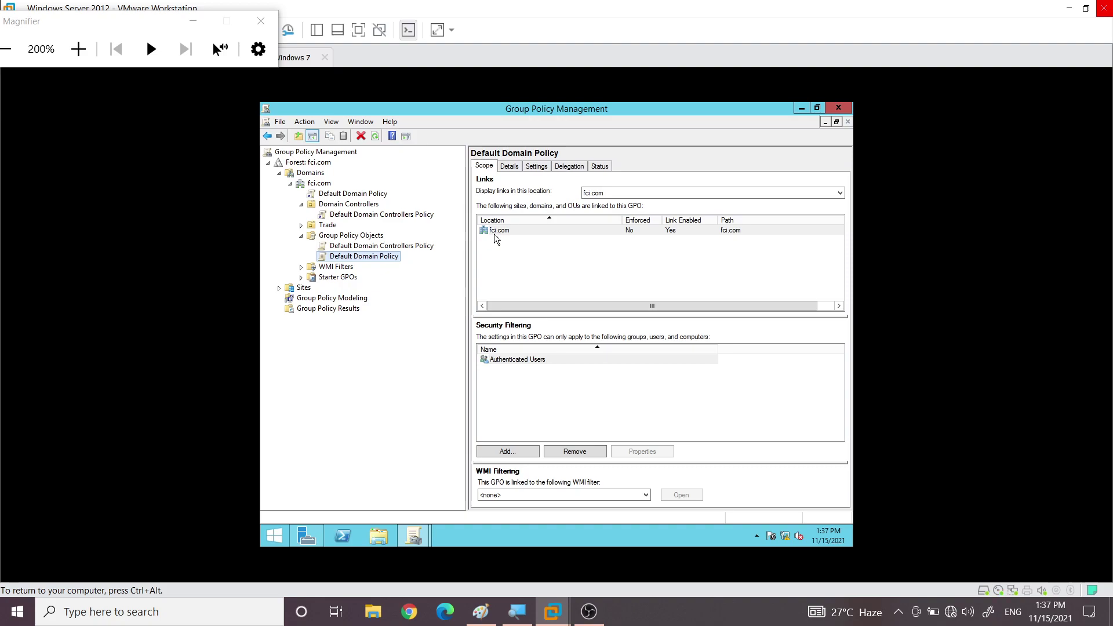
View Default Domain Policy's Details tab, then request its Settings report
{"action": "left_click", "coordinate": [512, 167]}
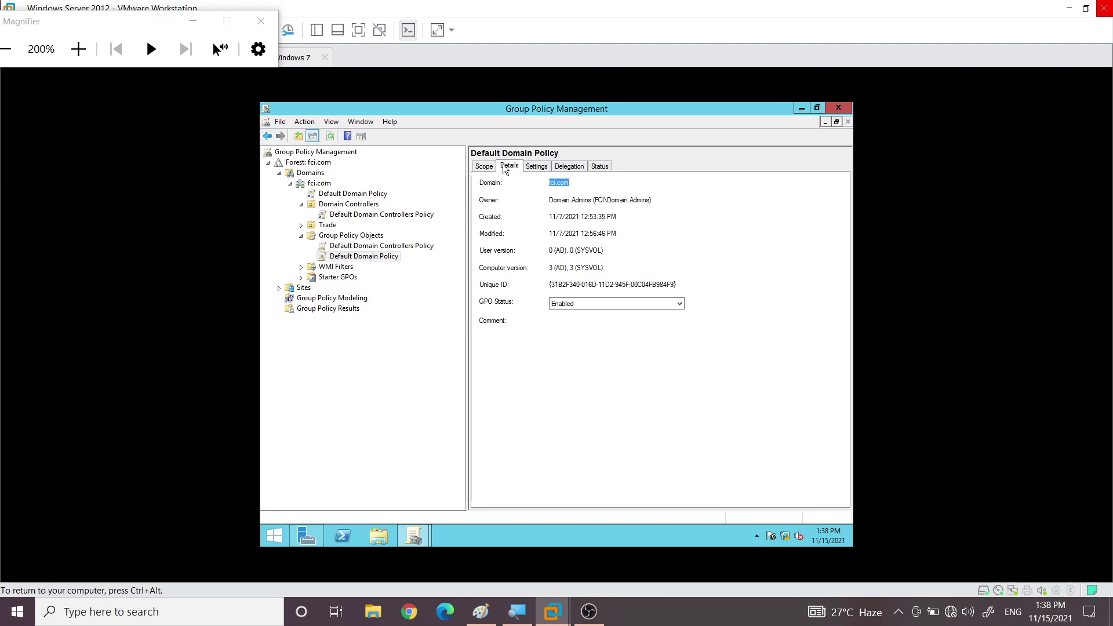
{"action": "left_click", "coordinate": [536, 166]}
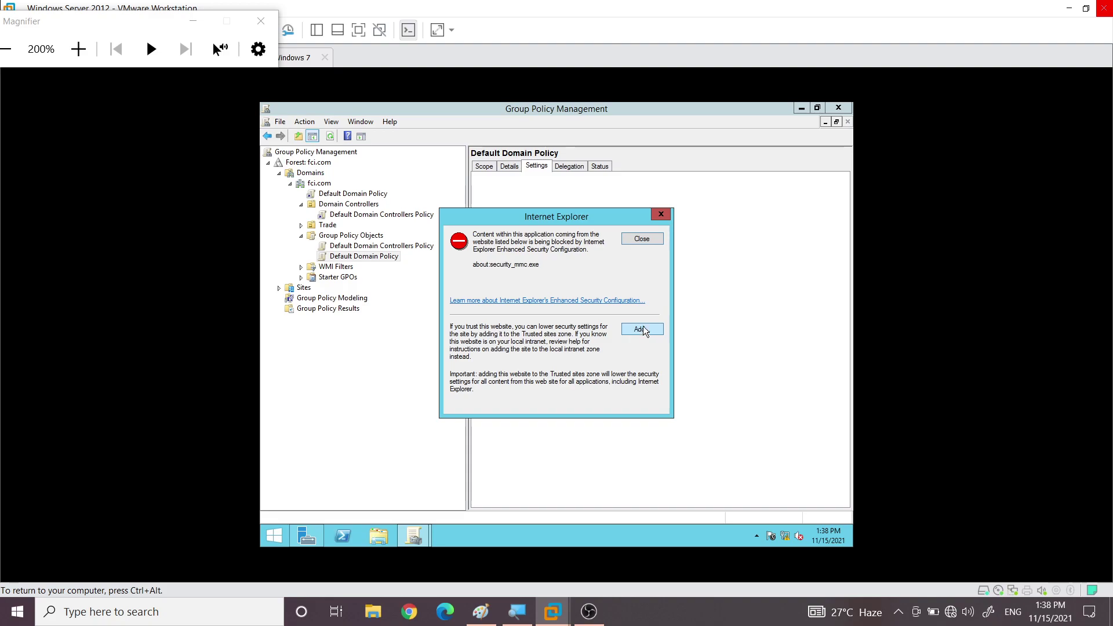
Close the Internet Explorer warning and scroll through the password, lockout and Kerberos settings
{"action": "left_click", "coordinate": [640, 239]}
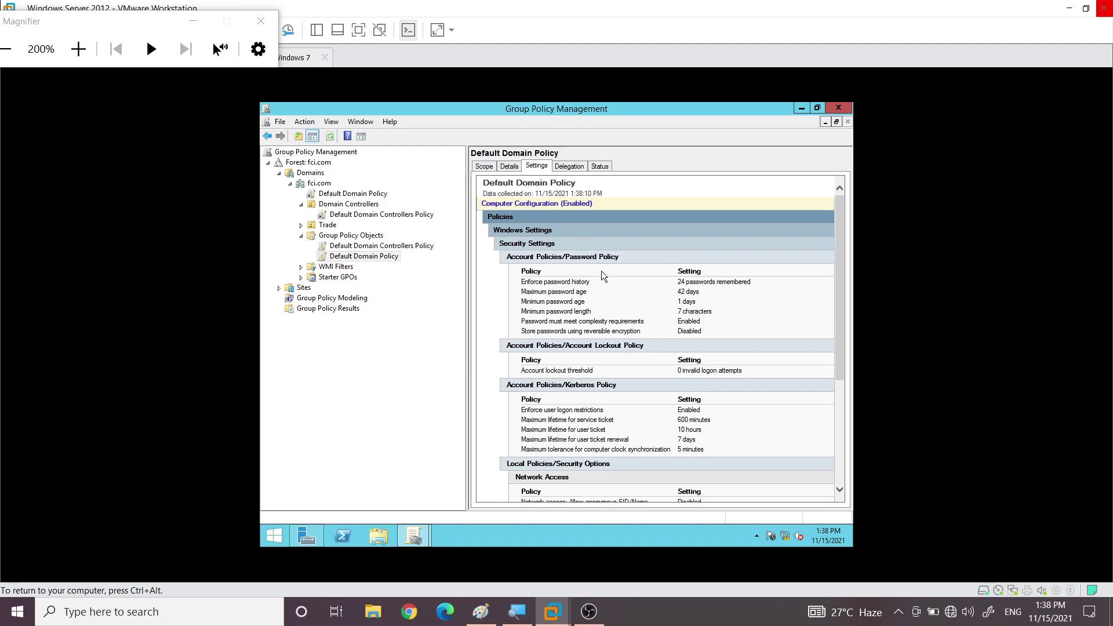
{"action": "scroll", "coordinate": [559, 310], "scroll_direction": "down", "scroll_amount": 2}
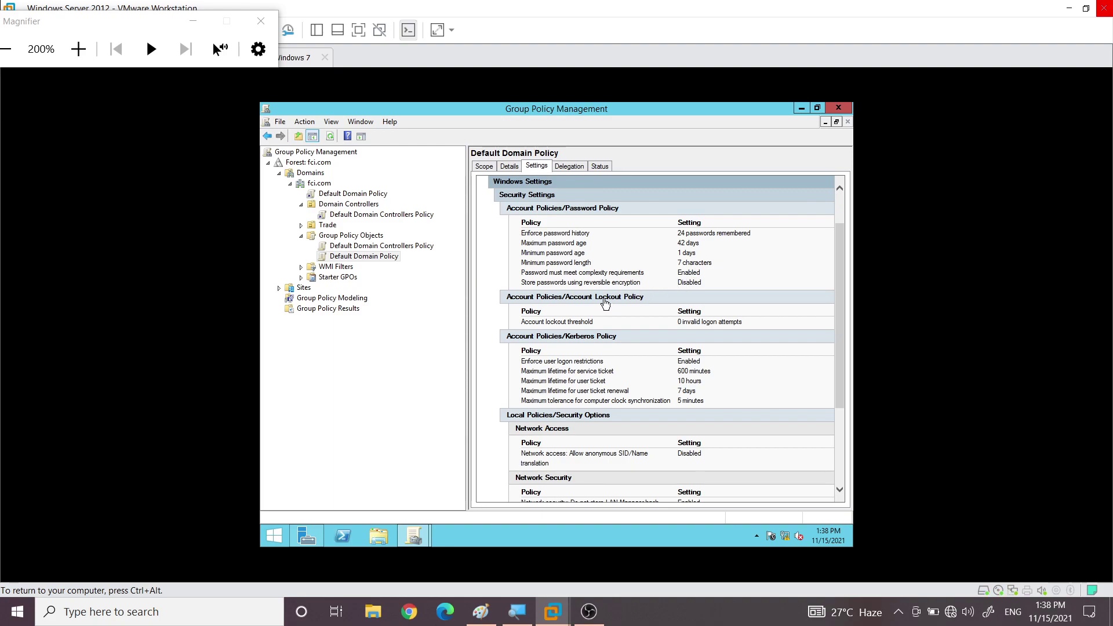
{"action": "scroll", "coordinate": [532, 345], "scroll_direction": "down", "scroll_amount": 3}
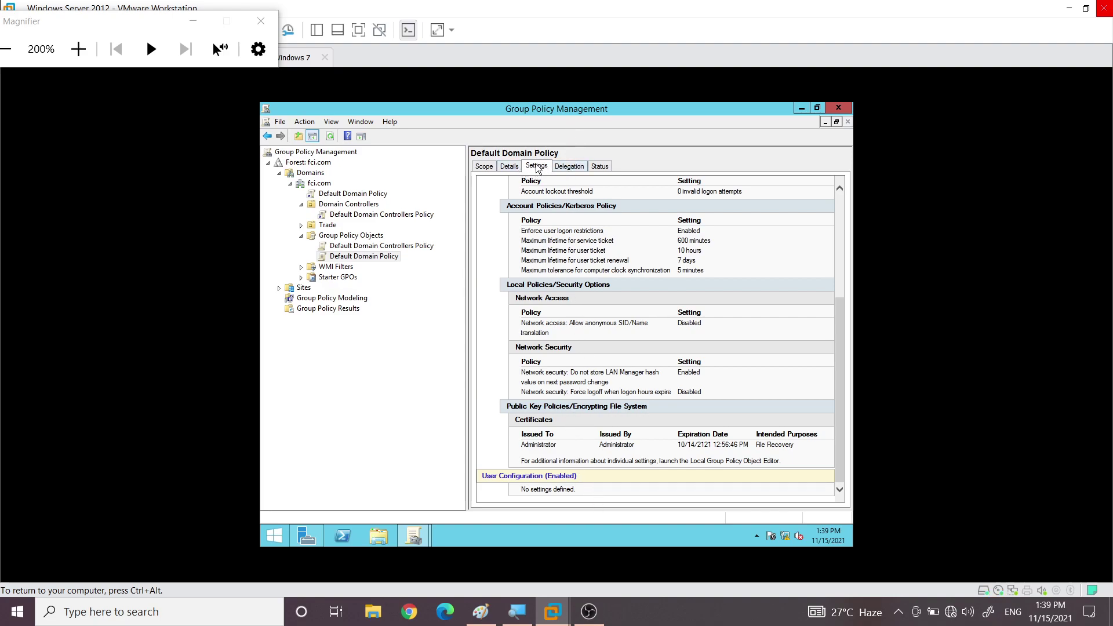
Review Delegation permissions for Authenticated Users, Domain Admins, Enterprise Admins and SYSTEM
{"action": "left_click", "coordinate": [576, 170]}
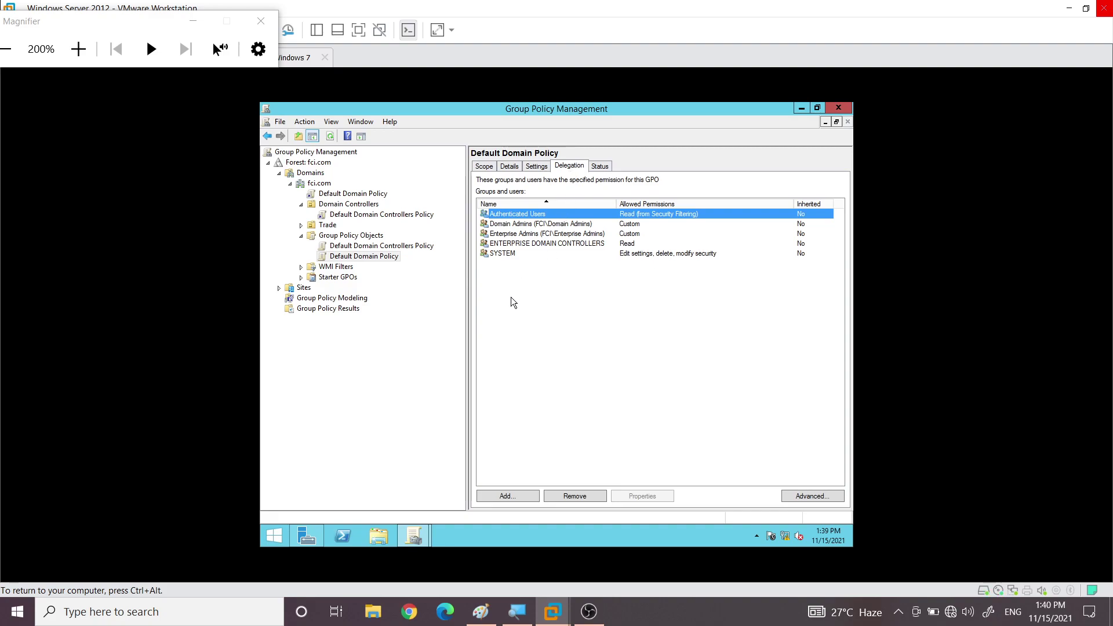
{"action": "left_click", "coordinate": [518, 226]}
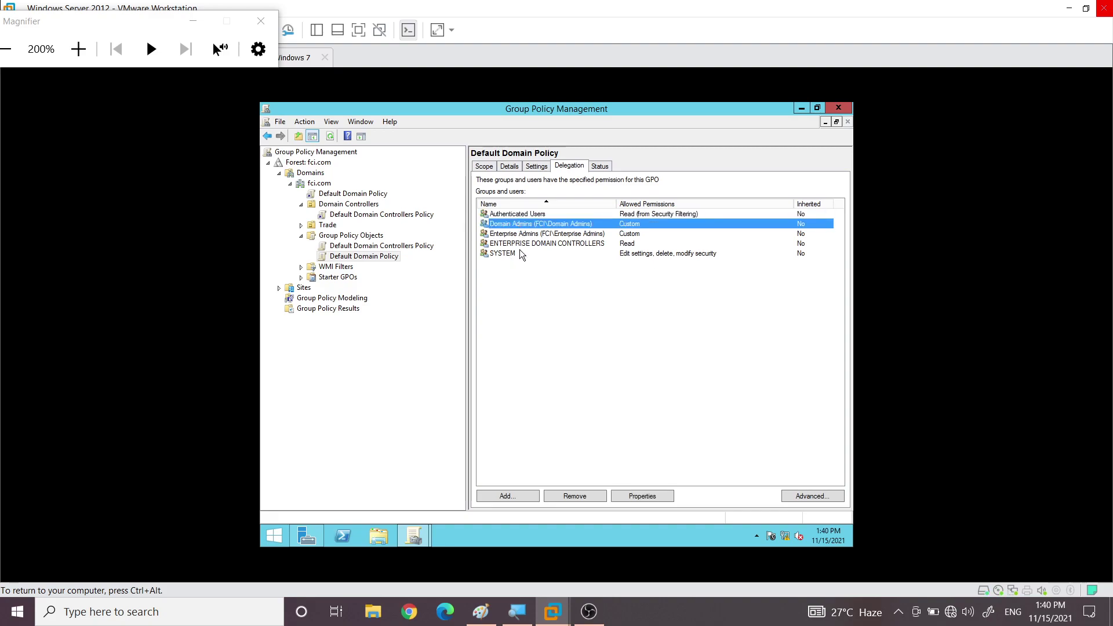
{"action": "left_click", "coordinate": [510, 234]}
{"action": "left_click", "coordinate": [512, 254]}
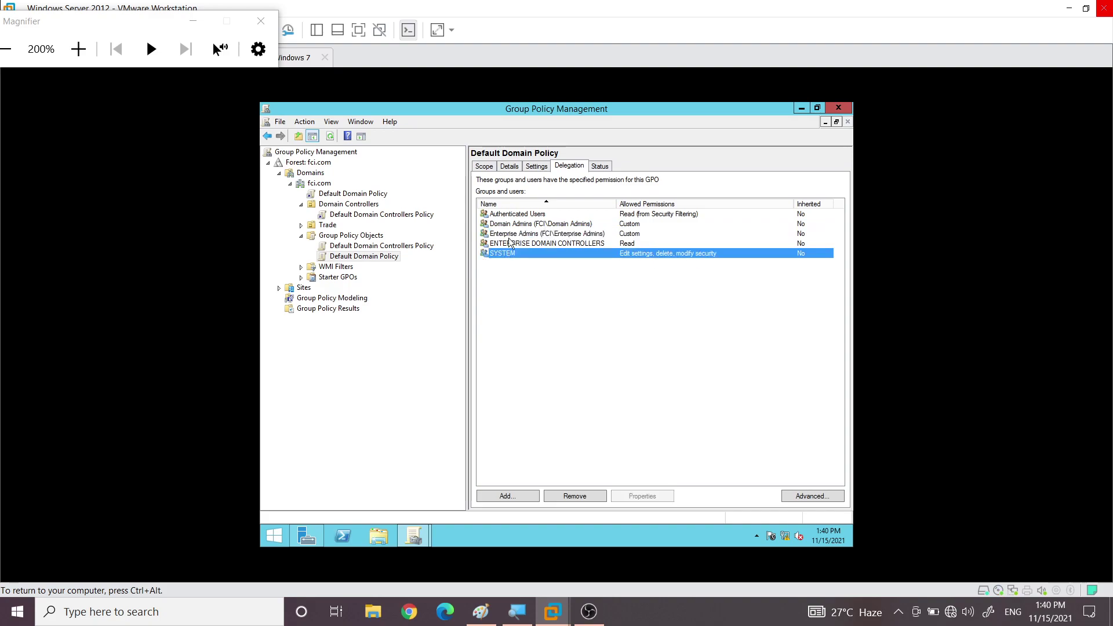
{"action": "left_click", "coordinate": [526, 216]}
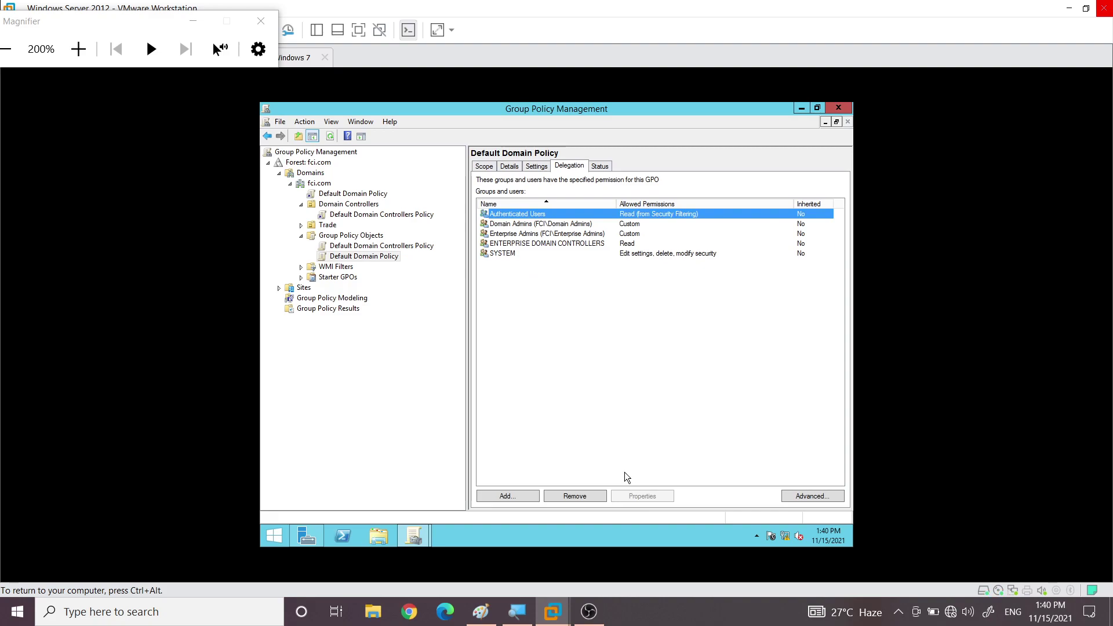
Add a domain user by entering a partial user name, resolving it with Check Names, and confirming
{"action": "left_click", "coordinate": [504, 498]}
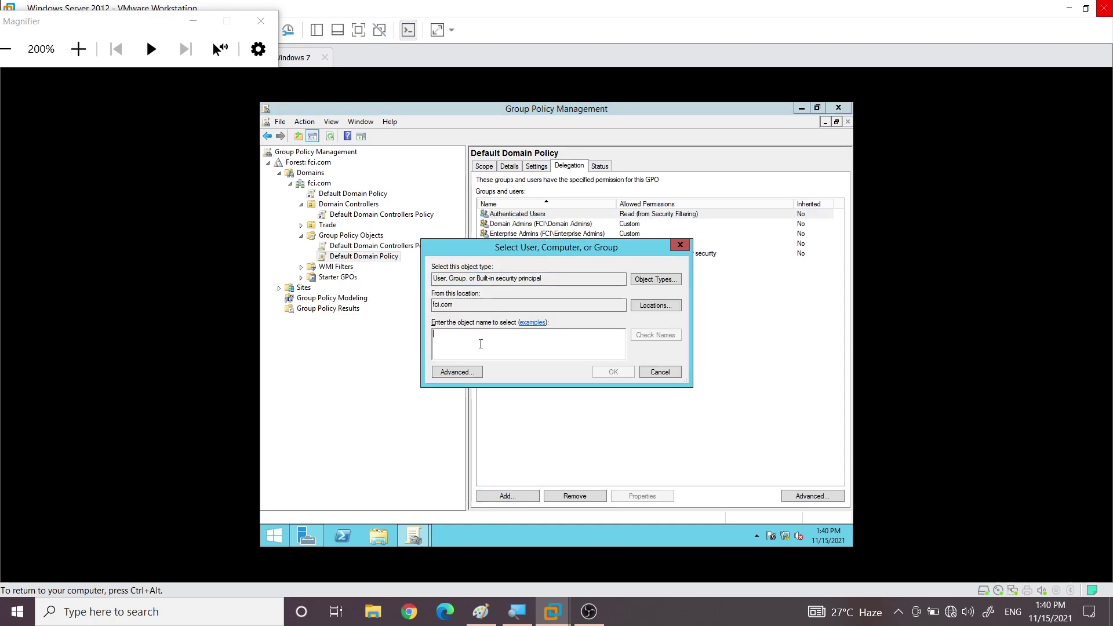
{"action": "type", "text": "moh"}
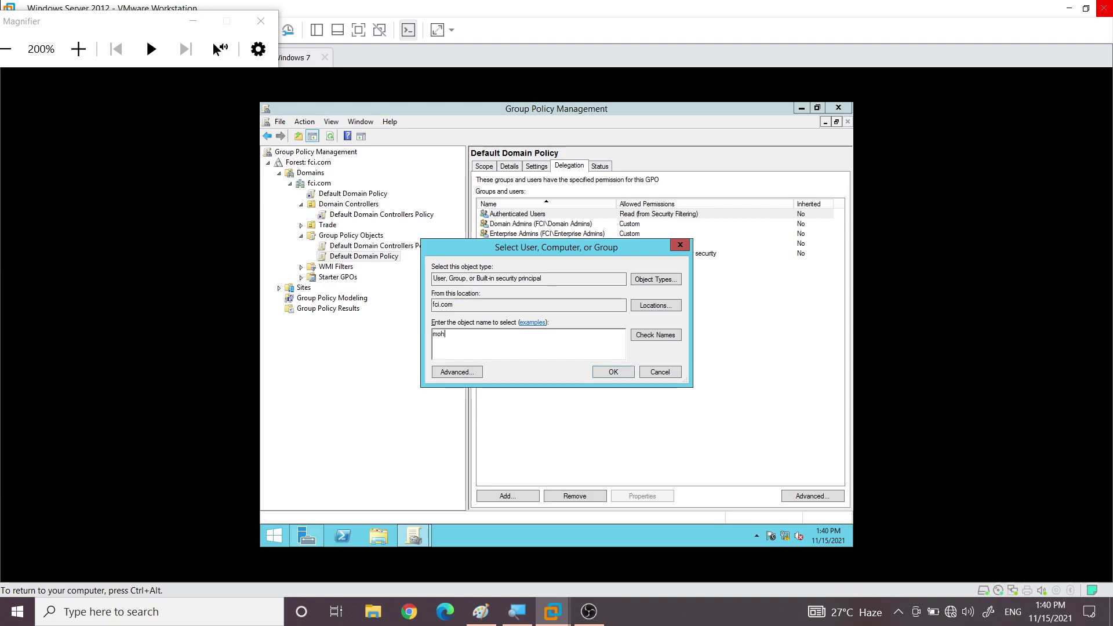
{"action": "left_click", "coordinate": [667, 339]}
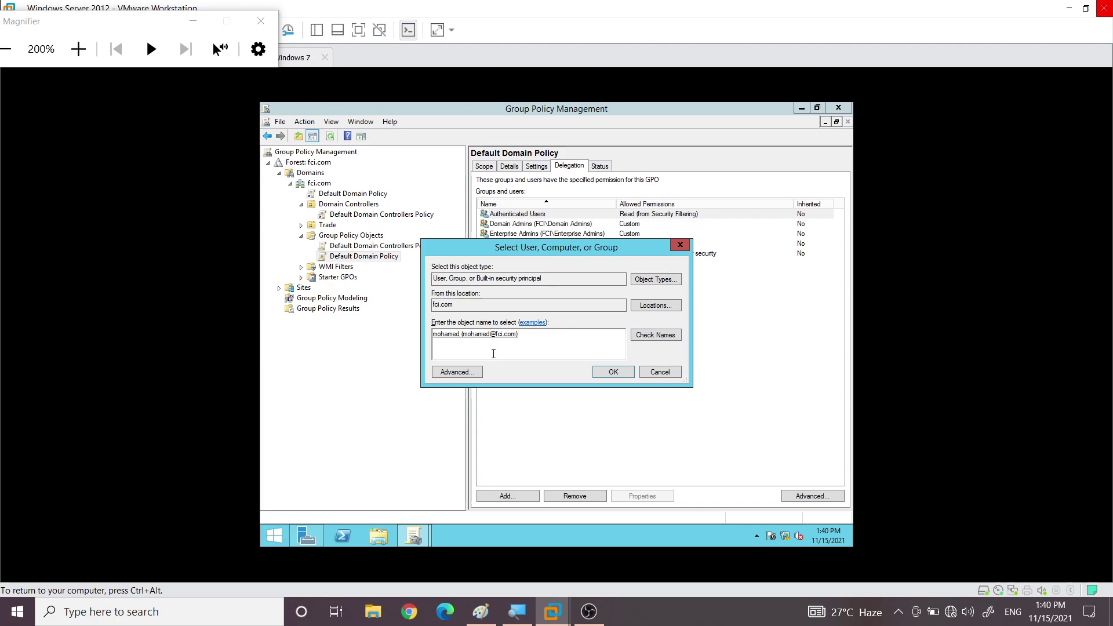
{"action": "left_click", "coordinate": [613, 371]}
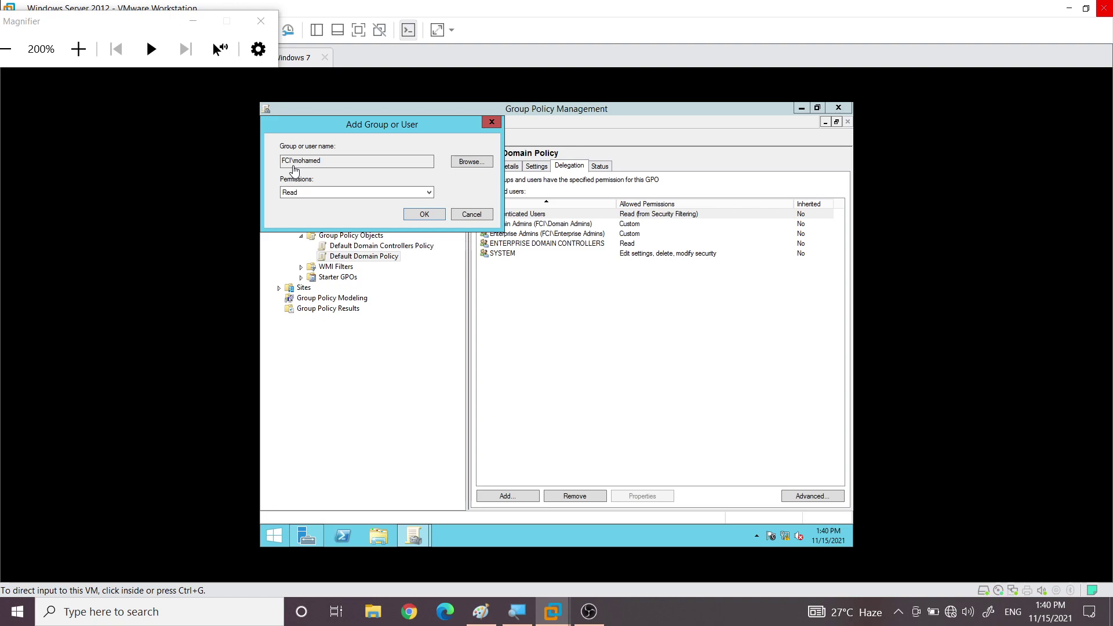
Choose 'Edit settings, delete, modify security' as the new user's permission level
{"action": "left_click", "coordinate": [305, 192]}
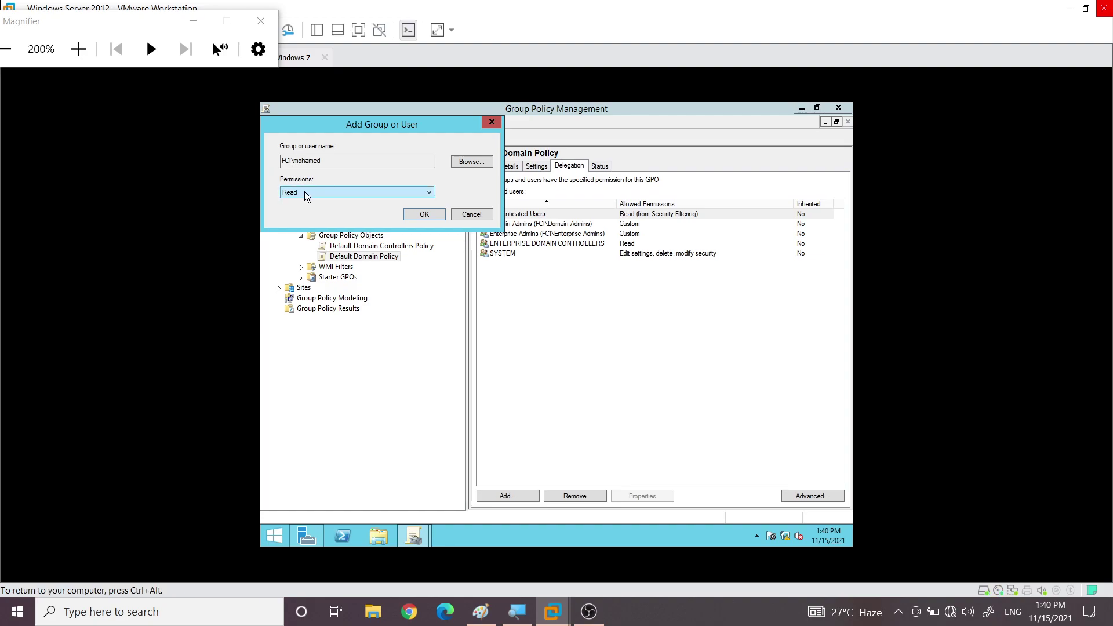
{"action": "left_click", "coordinate": [302, 192]}
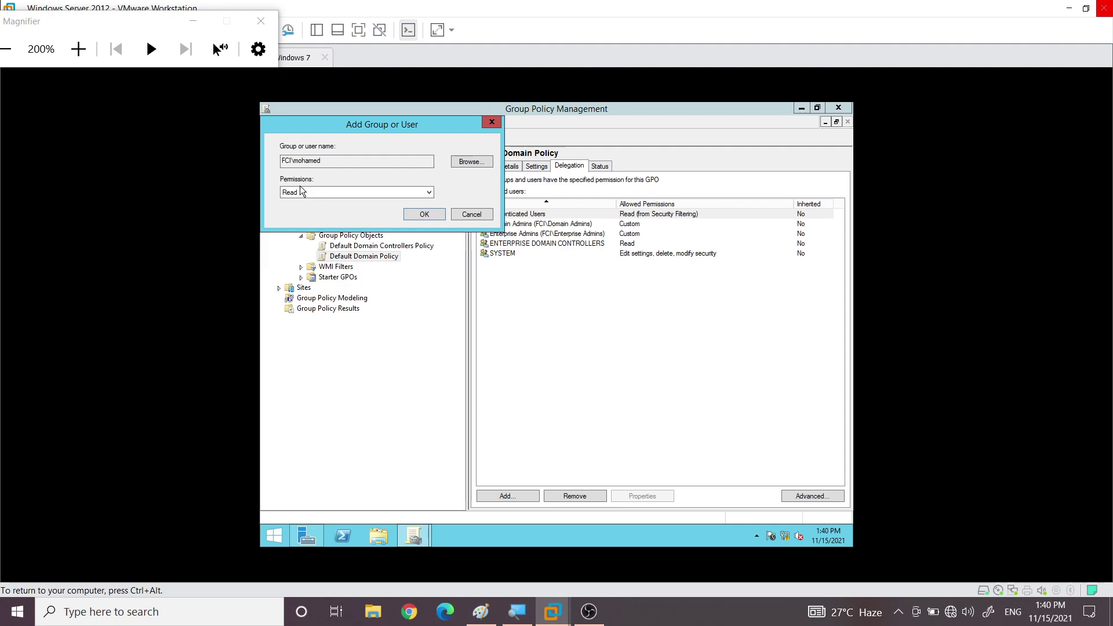
{"action": "left_click", "coordinate": [302, 192]}
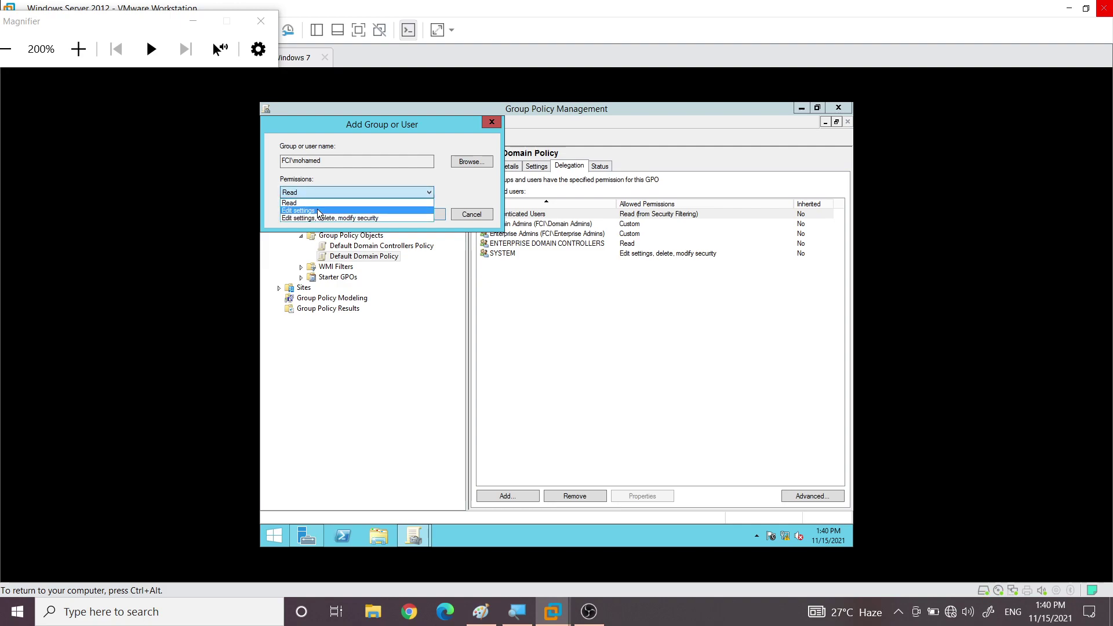
{"action": "left_click", "coordinate": [318, 208]}
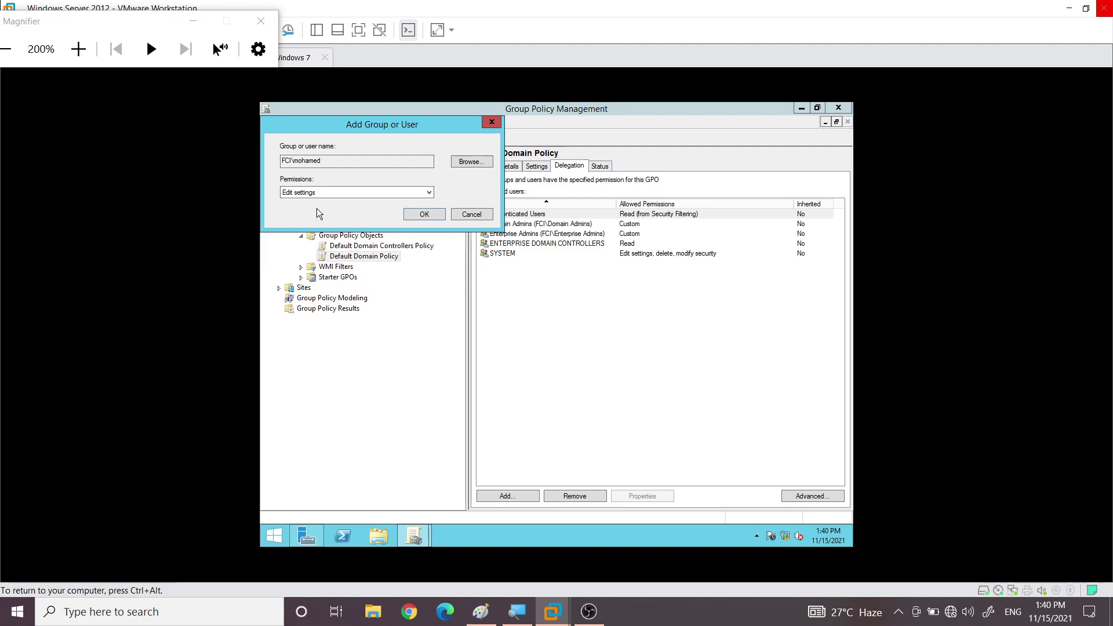
{"action": "left_click", "coordinate": [342, 191]}
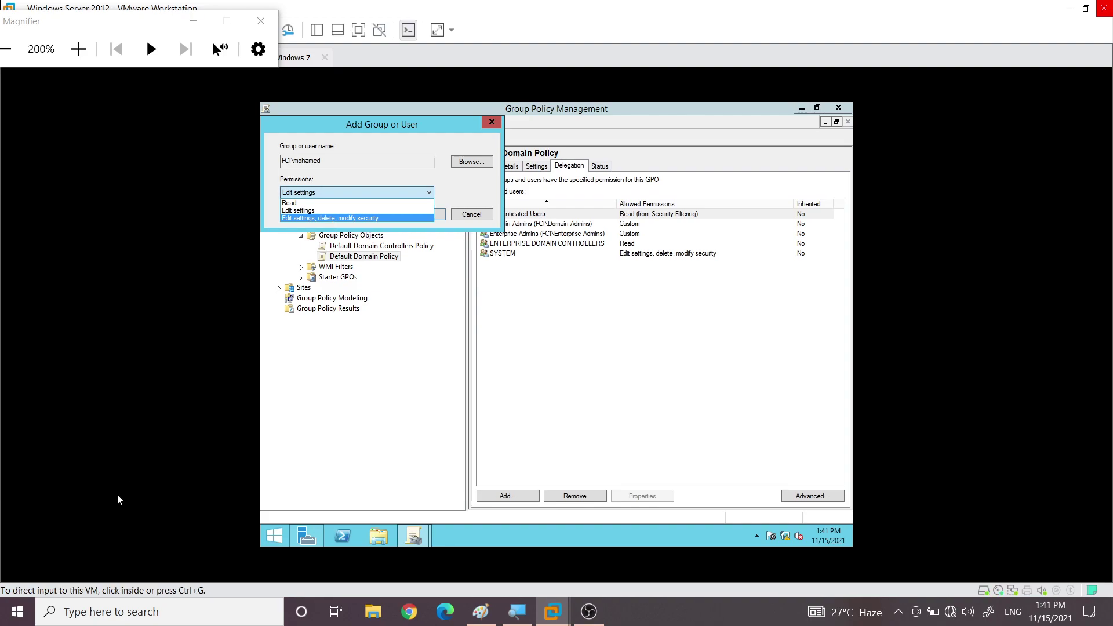
{"action": "left_click", "coordinate": [276, 536]}
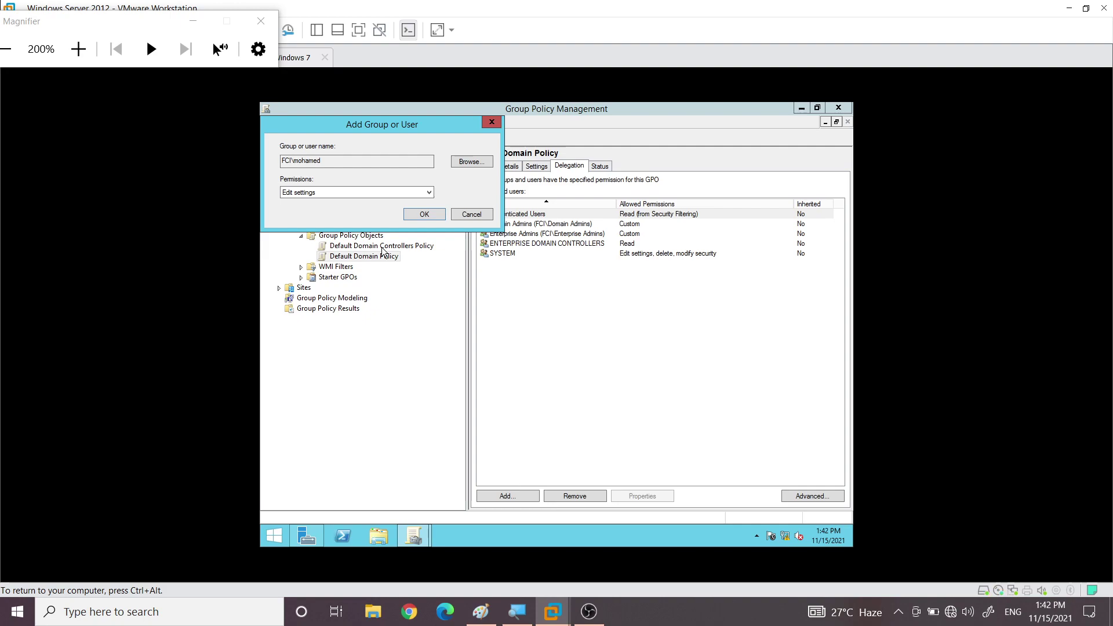
{"action": "left_click", "coordinate": [336, 192]}
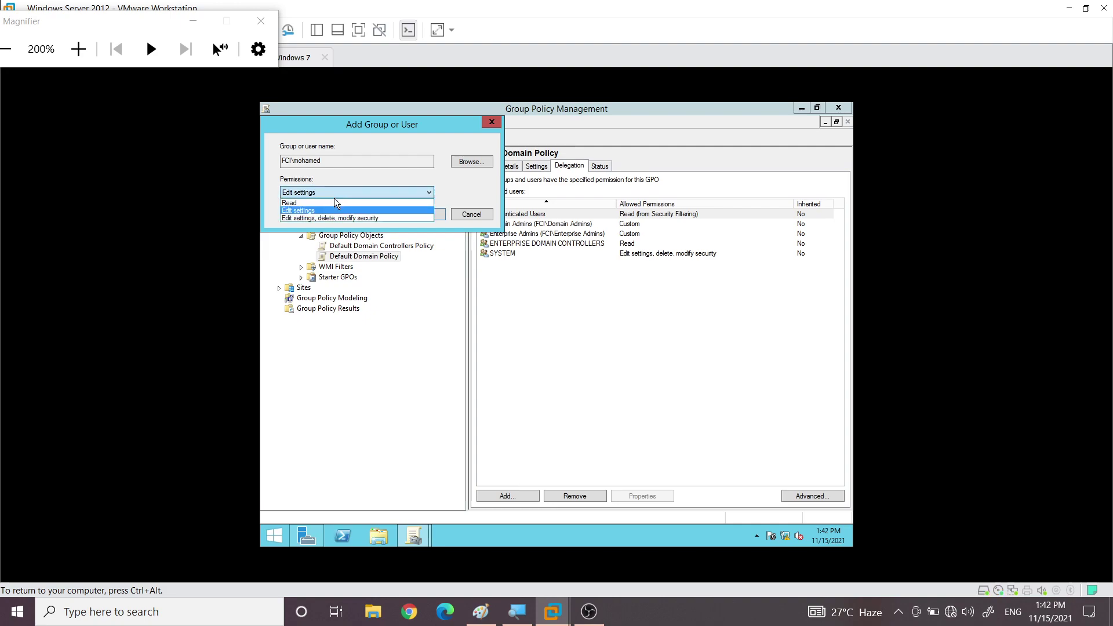
{"action": "left_click", "coordinate": [332, 218]}
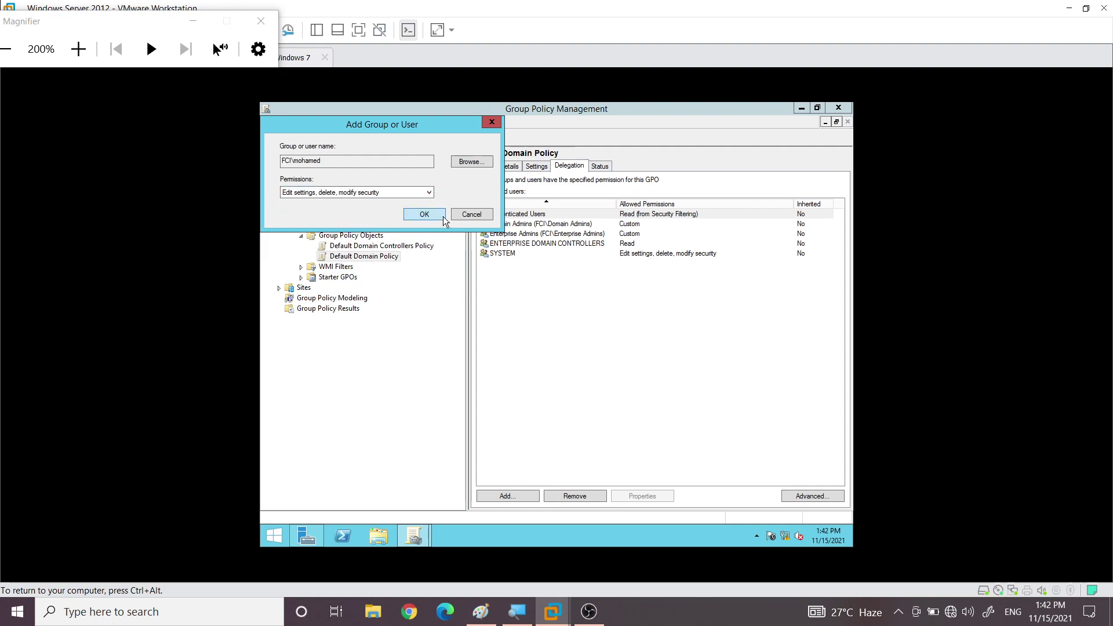
Confirm the new permission, then view the Default Domain Controllers Policy settings report
{"action": "left_click", "coordinate": [425, 214]}
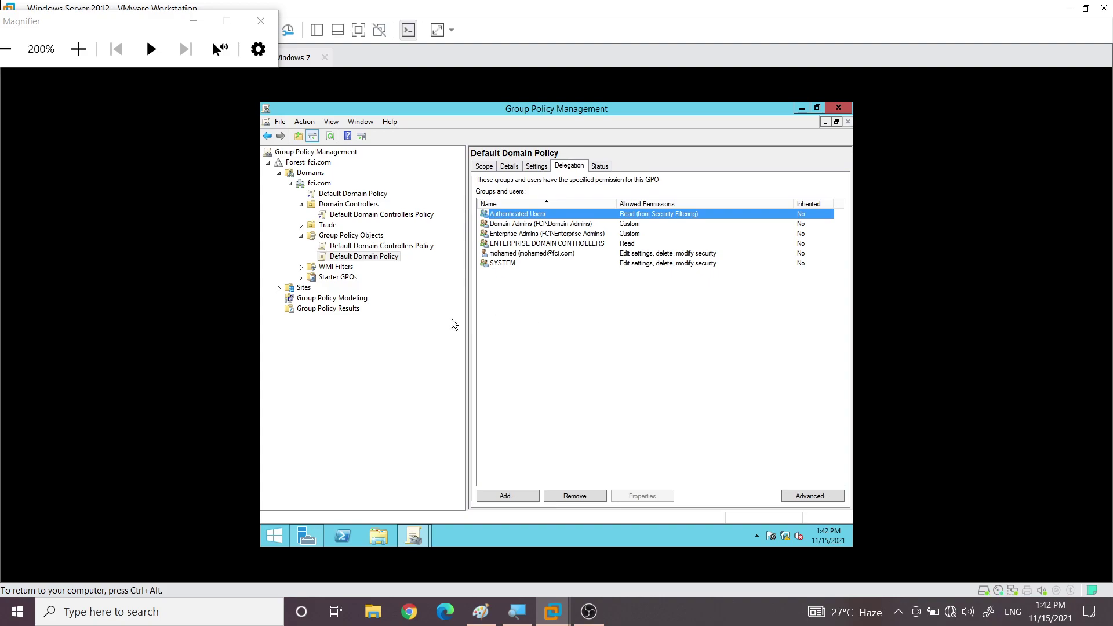
{"action": "left_click", "coordinate": [371, 246]}
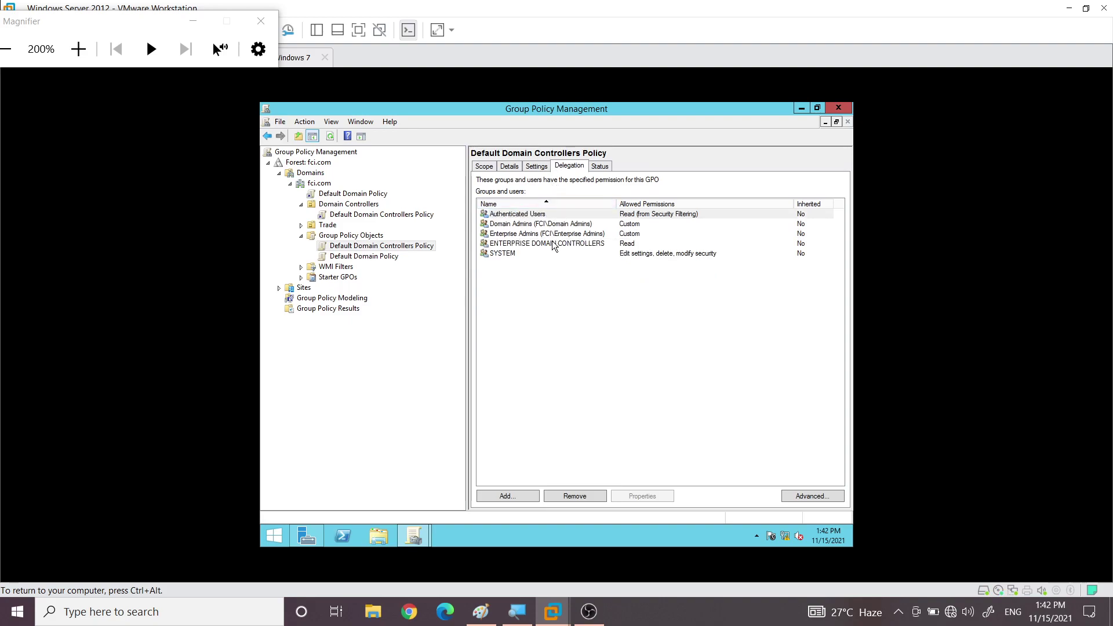
{"action": "left_click", "coordinate": [535, 167]}
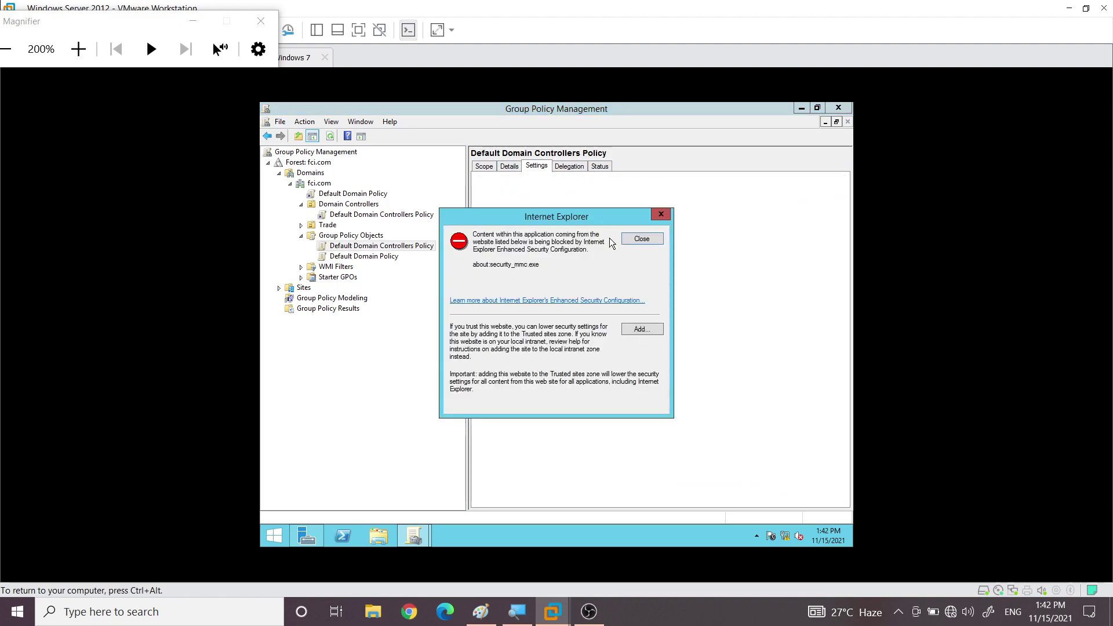
{"action": "left_click", "coordinate": [625, 241]}
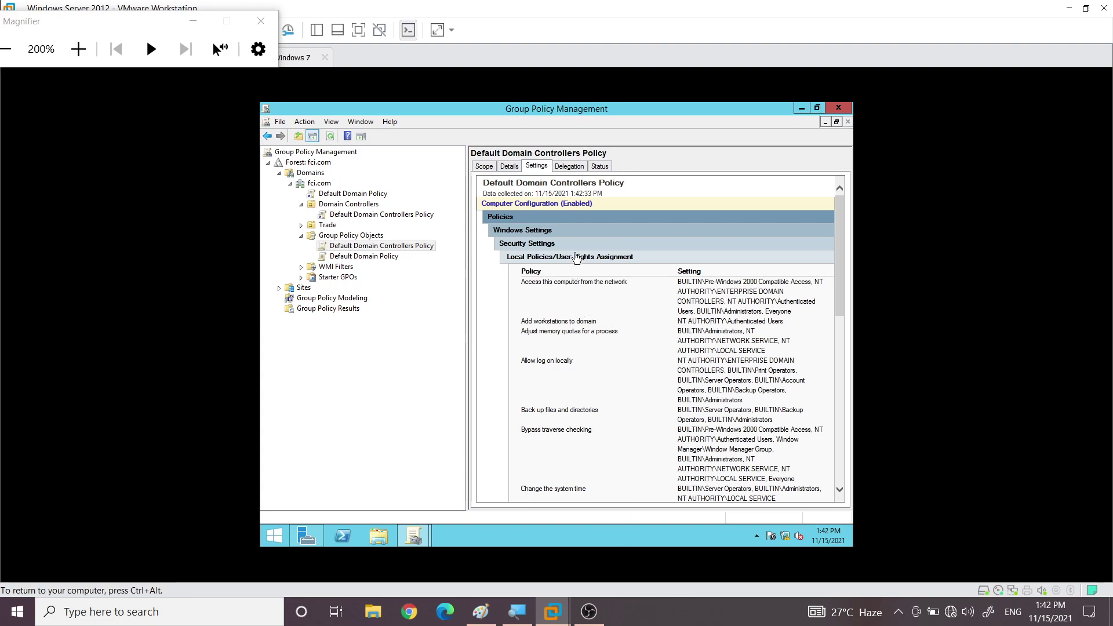
Return to Default Domain Policy's Delegation tab to see the added user
{"action": "left_click", "coordinate": [353, 257]}
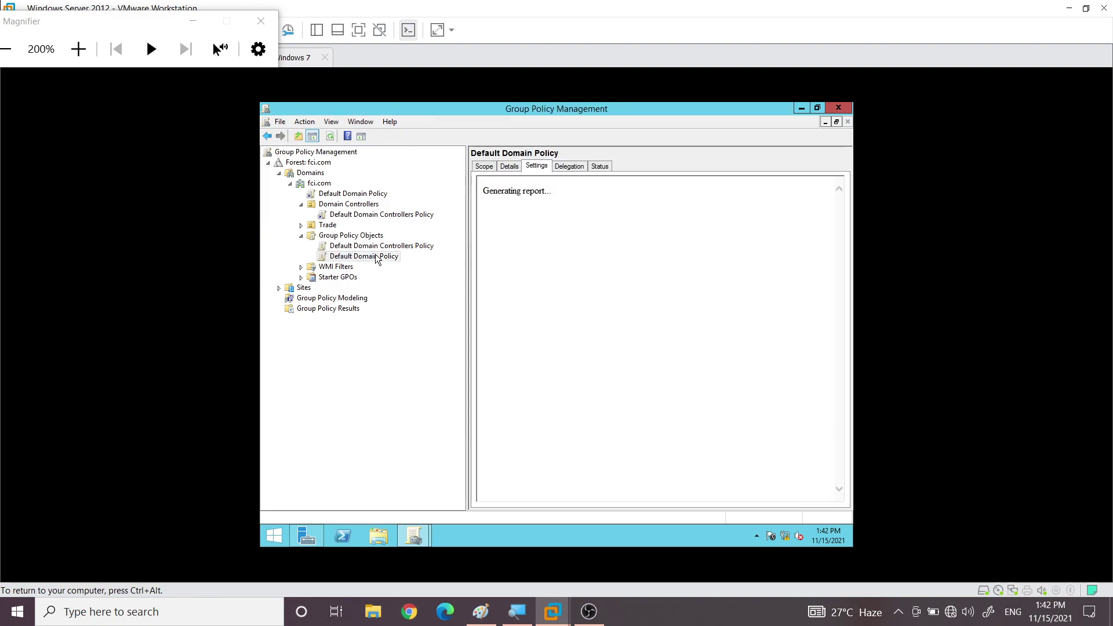
{"action": "left_click", "coordinate": [570, 167]}
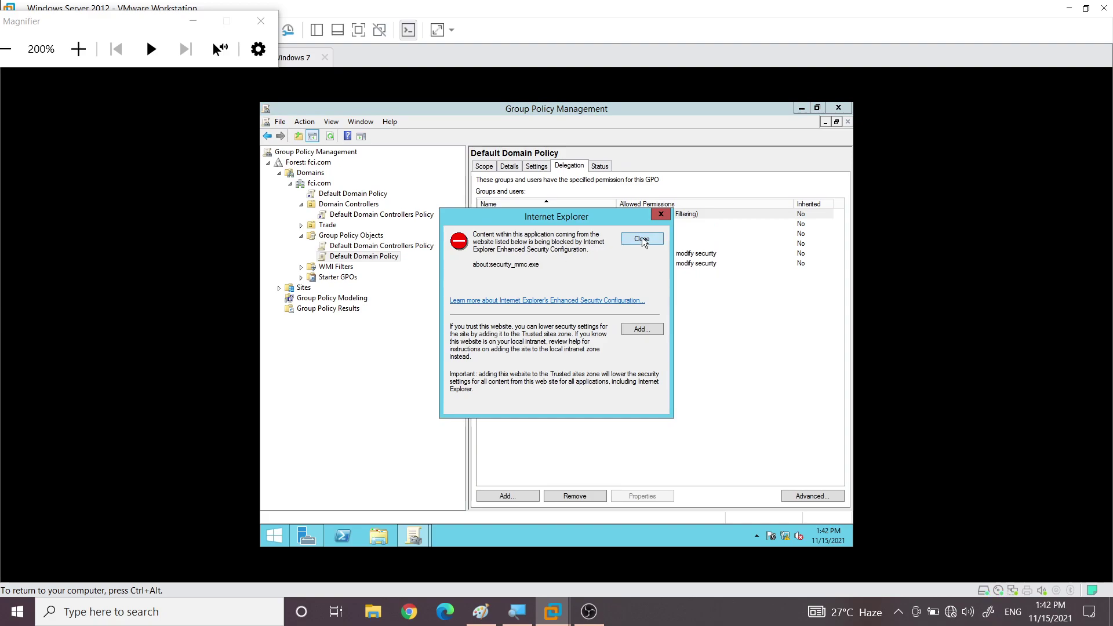
{"action": "left_click", "coordinate": [642, 239]}
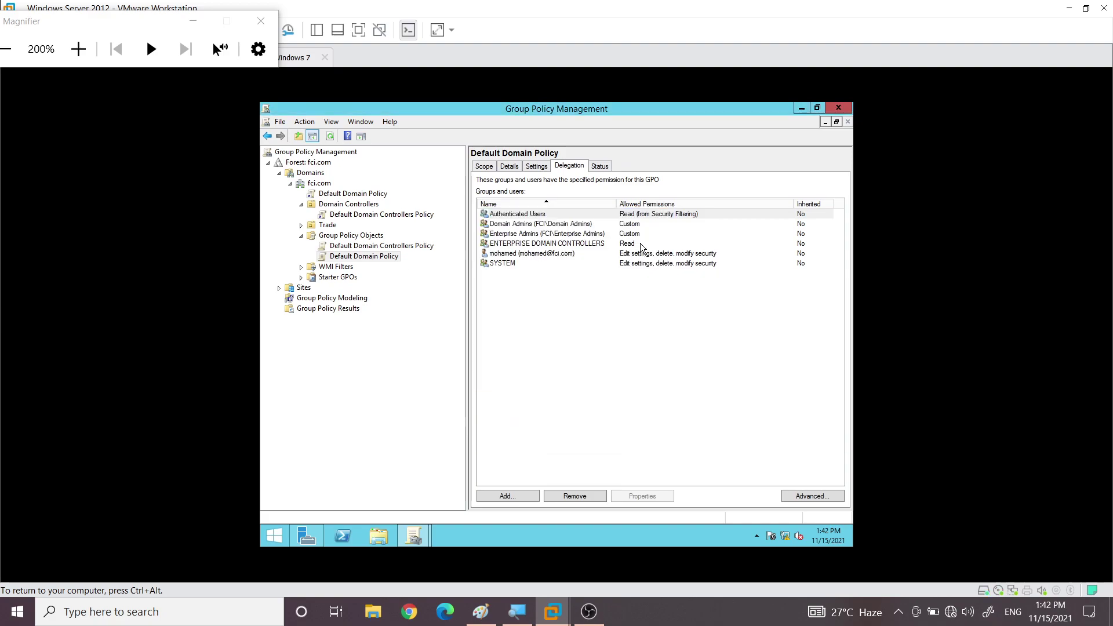
Select the new user's entry, then check Default Domain Policy's Status: 0 domain controllers replicating
{"action": "left_click", "coordinate": [541, 255]}
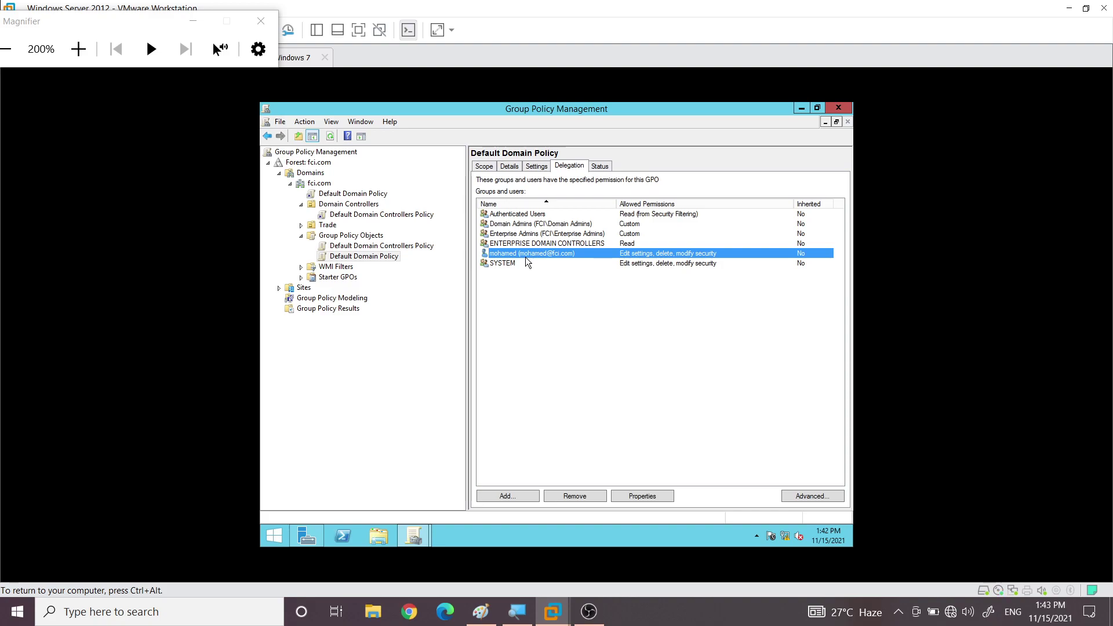
{"action": "left_click", "coordinate": [602, 167]}
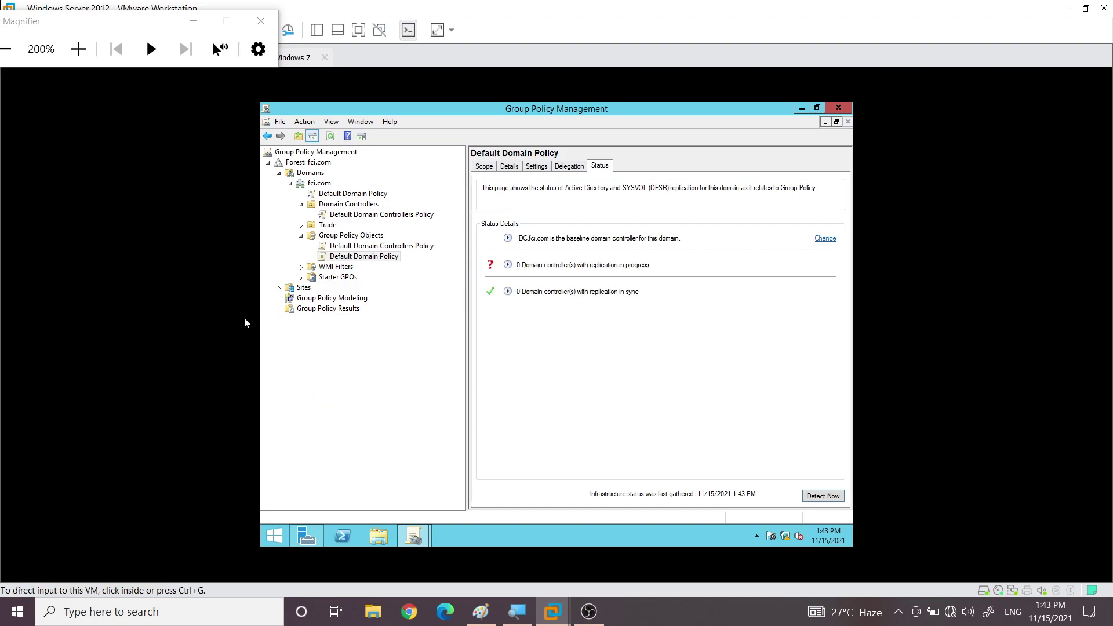
{"action": "left_click", "coordinate": [352, 247]}
{"action": "left_click", "coordinate": [342, 257]}
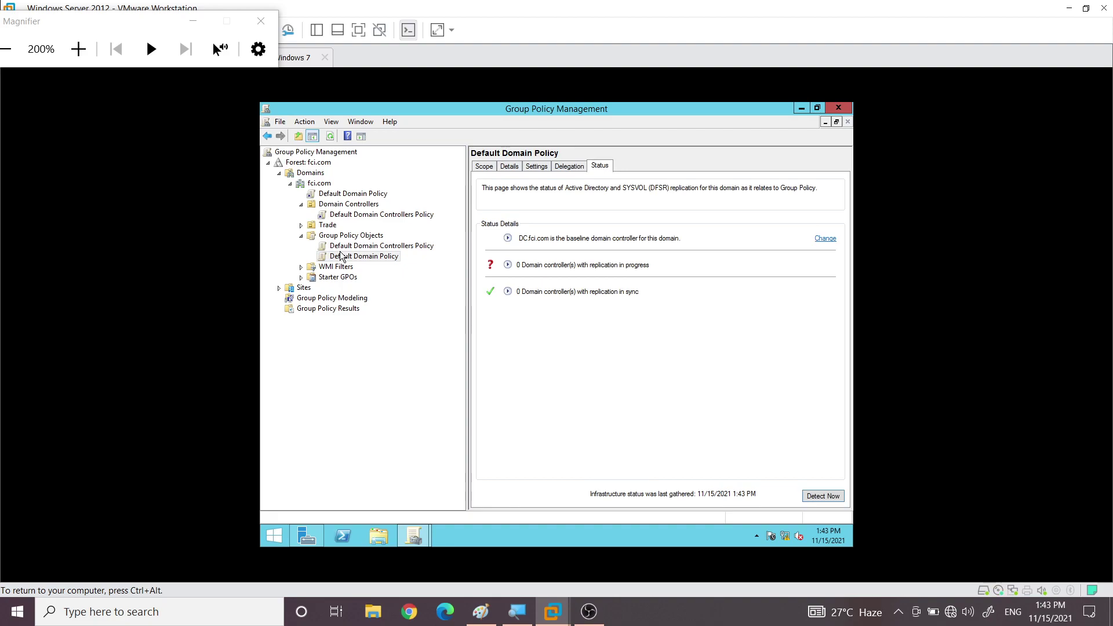
Select the fci.com Default Domain Policy link, dismiss the notice, and bring up its context menu
{"action": "left_click", "coordinate": [339, 194]}
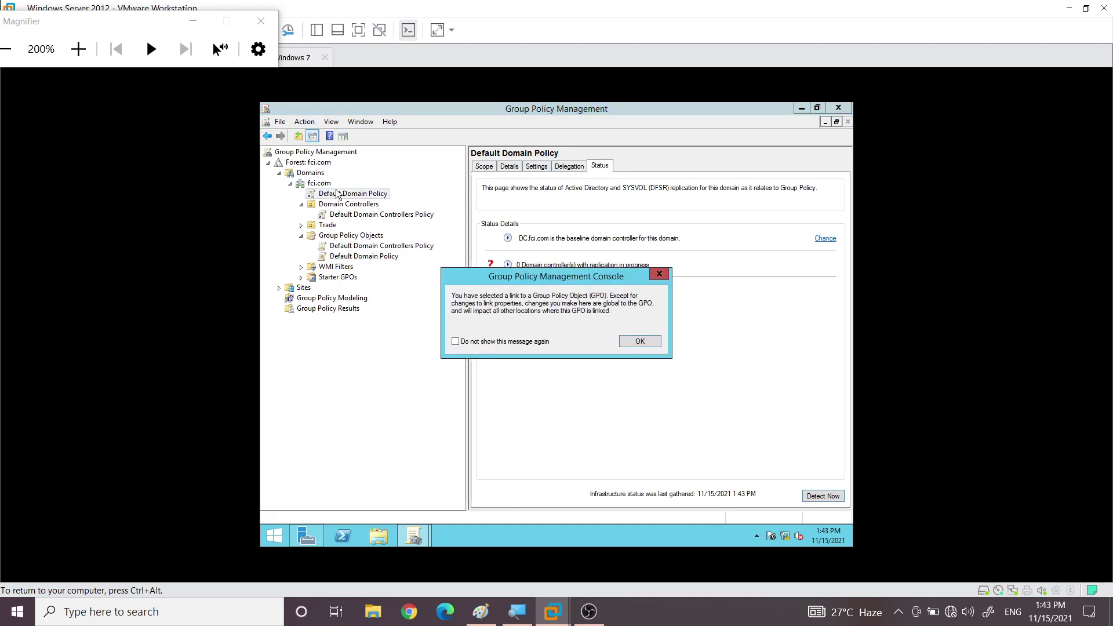
{"action": "left_click", "coordinate": [660, 275]}
{"action": "left_click", "coordinate": [326, 196]}
{"action": "right_click", "coordinate": [326, 197]}
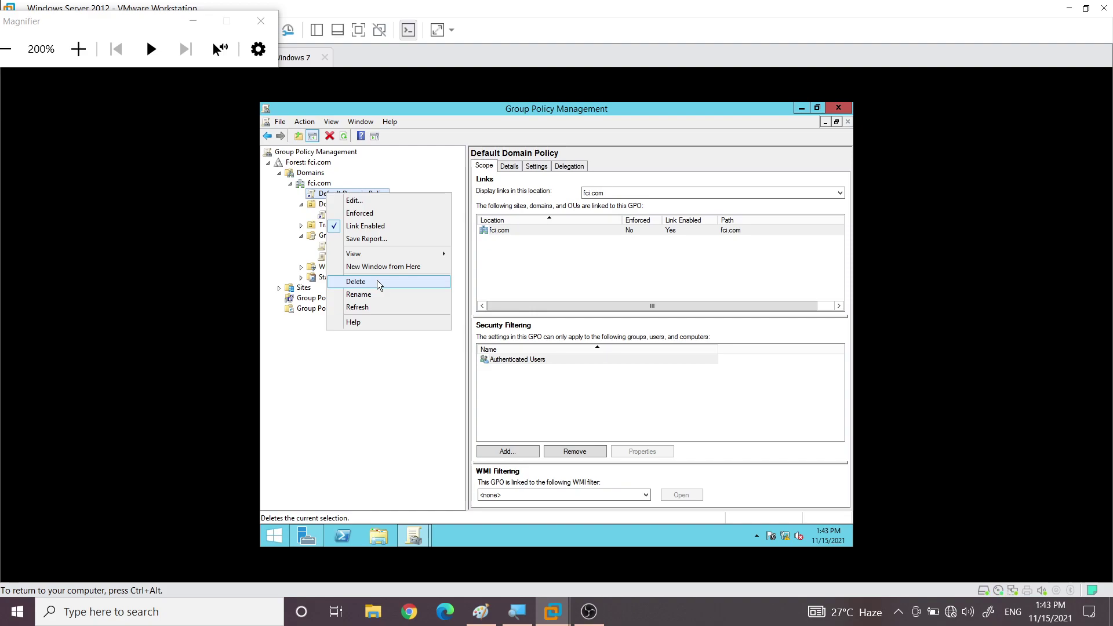
Delete the Default Domain Policy link from fci.com, verify the GPO still exists, then select fci.com
{"action": "left_click", "coordinate": [374, 281]}
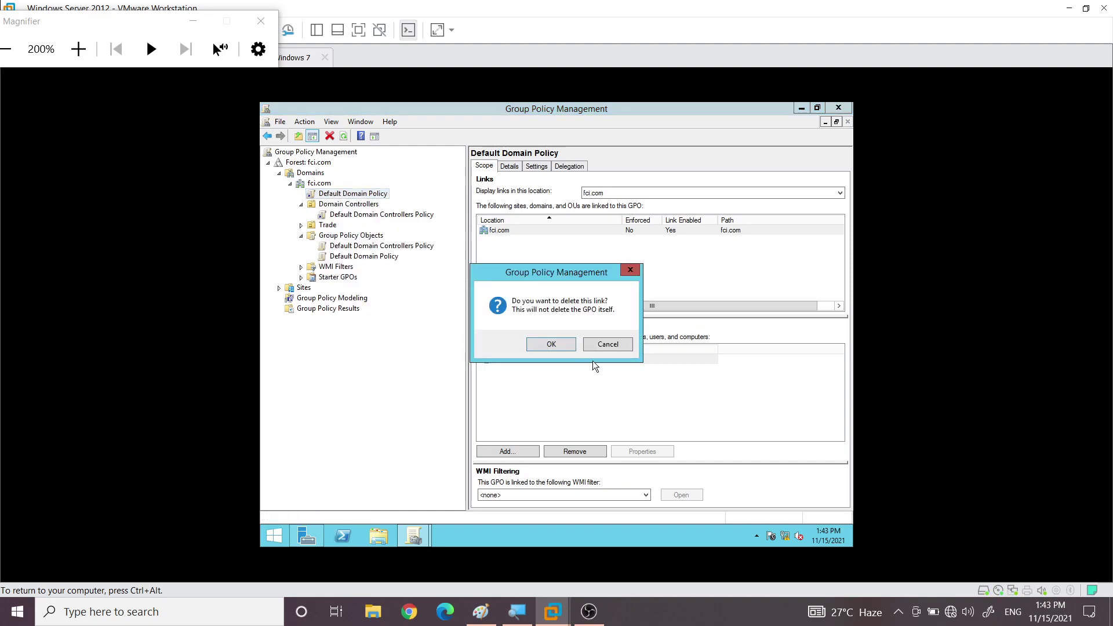
{"action": "left_click", "coordinate": [566, 345]}
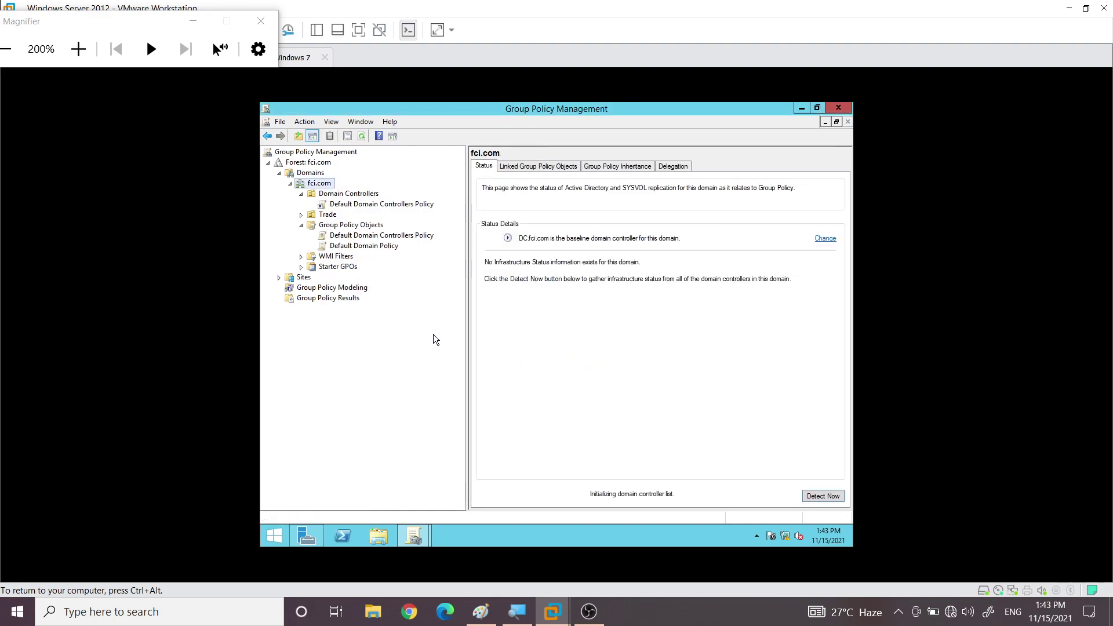
{"action": "left_click", "coordinate": [366, 246]}
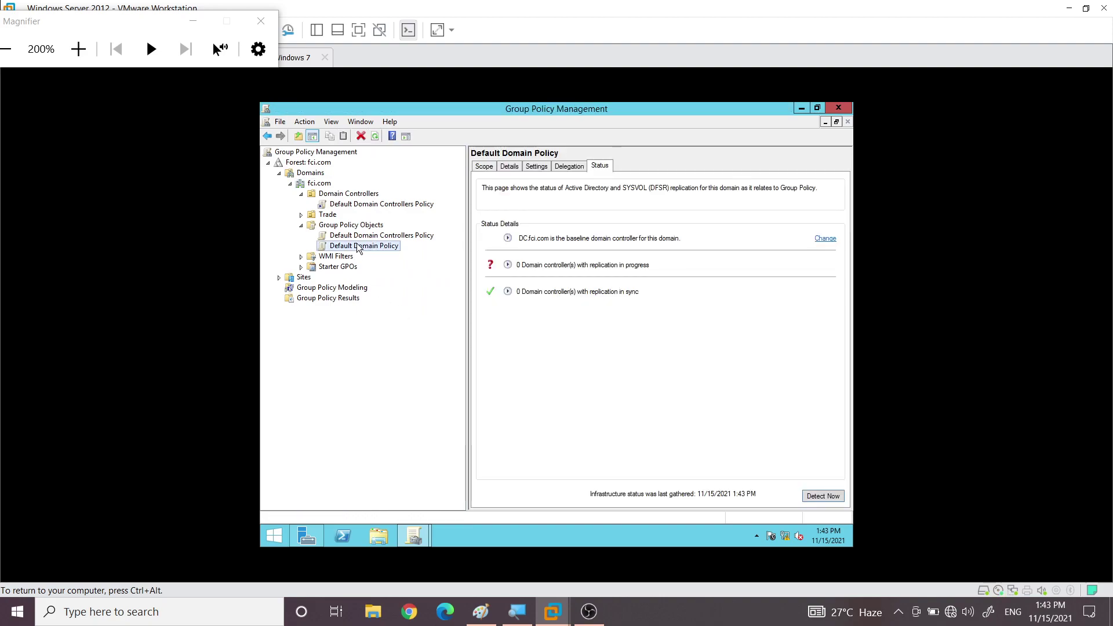
{"action": "left_click", "coordinate": [313, 188]}
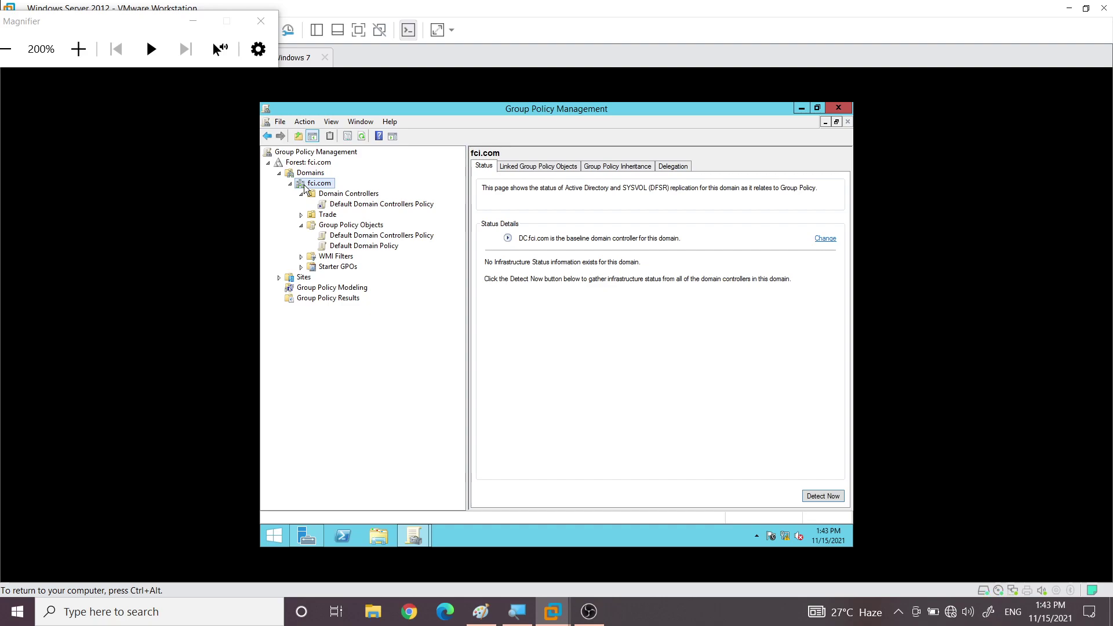
Link the existing Default Domain Policy GPO to fci.com and select the new link, dismissing the notice
{"action": "right_click", "coordinate": [304, 186]}
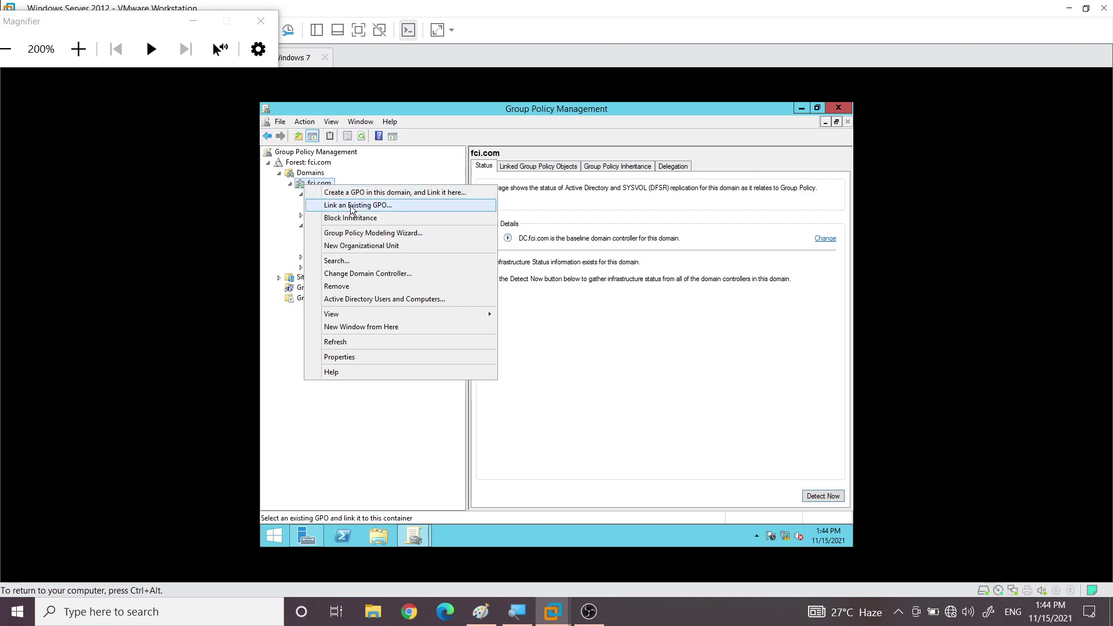
{"action": "left_click", "coordinate": [351, 207]}
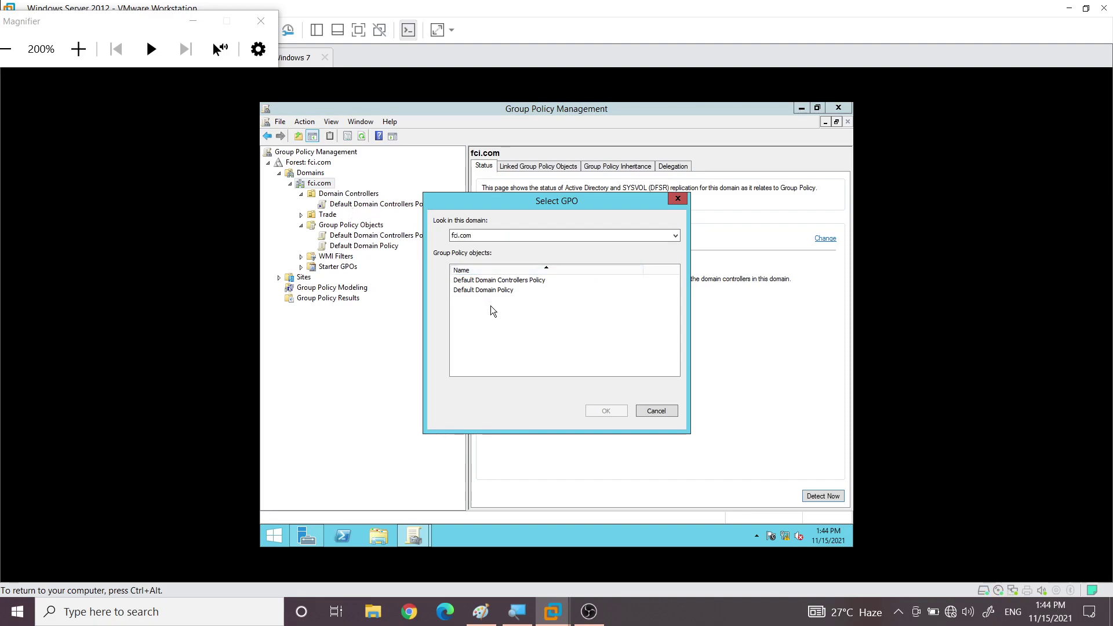
{"action": "left_click", "coordinate": [499, 291]}
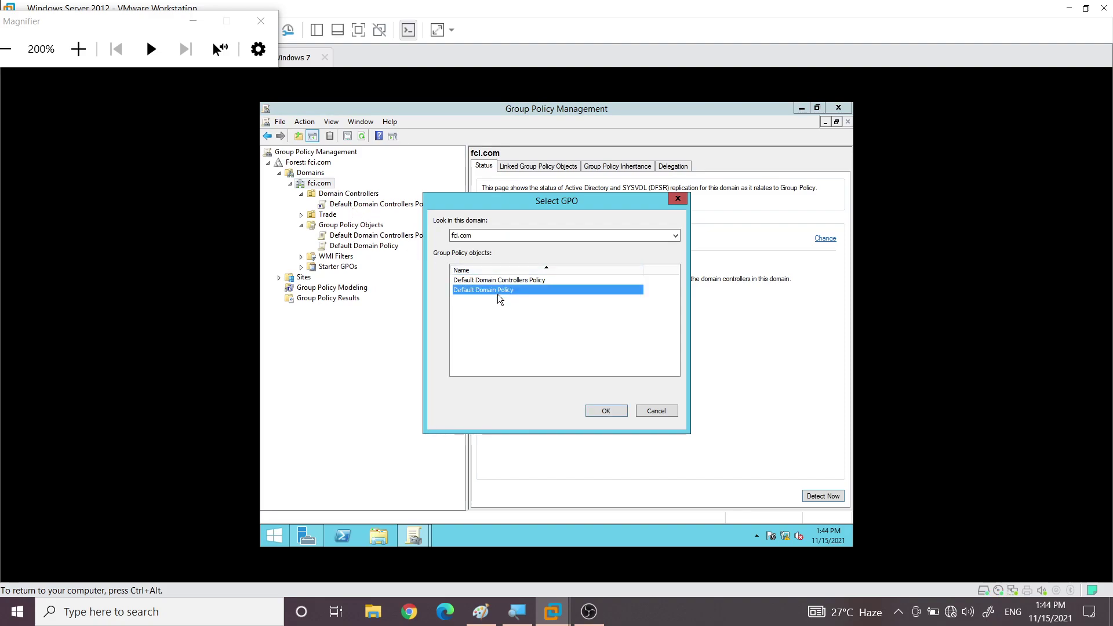
{"action": "left_click", "coordinate": [606, 411]}
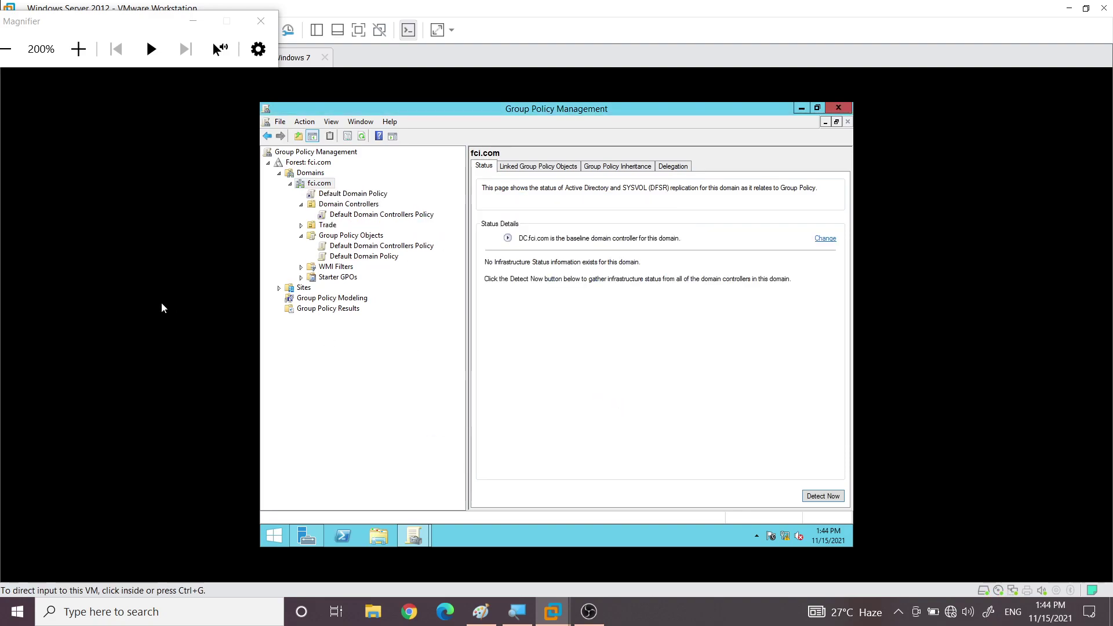
{"action": "left_click", "coordinate": [340, 195]}
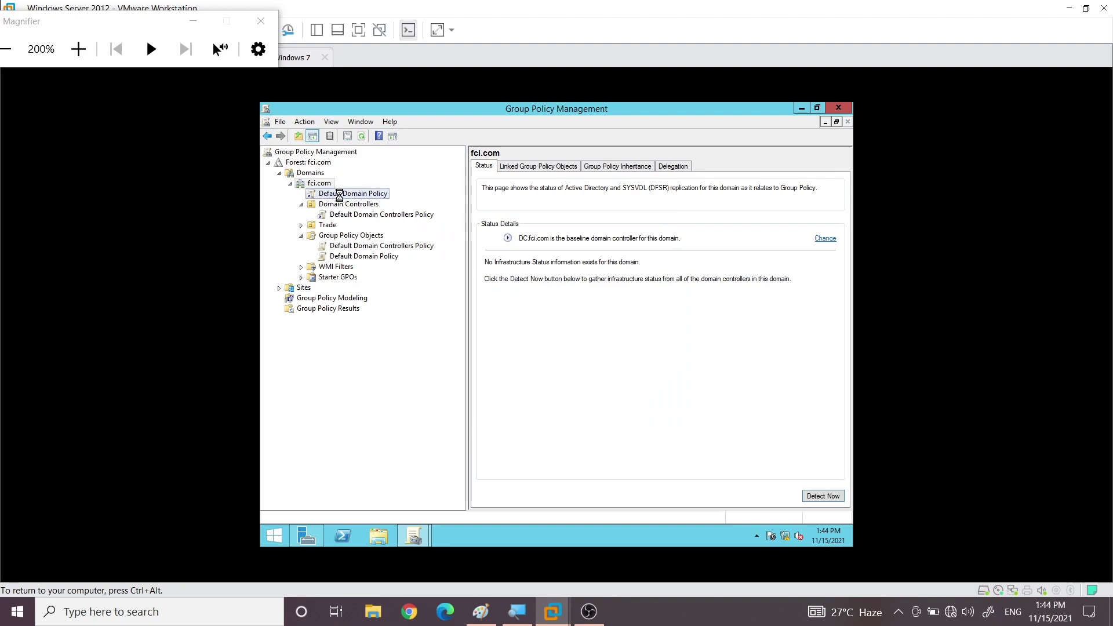
{"action": "left_click", "coordinate": [639, 339]}
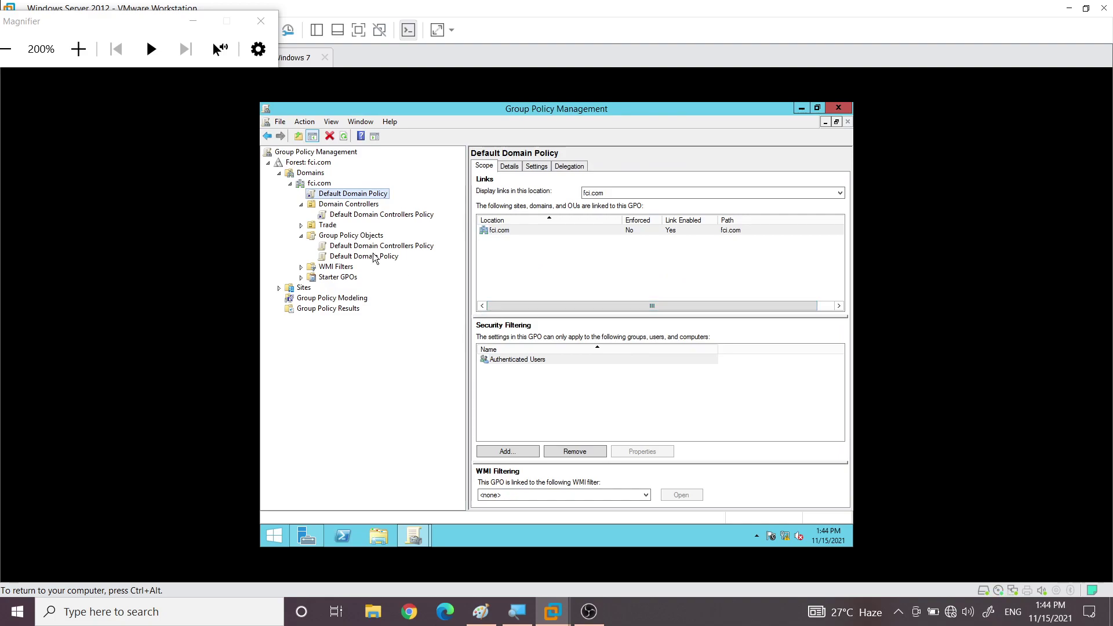
Inspect the Default Domain Controllers Policy linked to Domain Controllers, dismissing the link-edit warning
{"action": "left_click", "coordinate": [339, 208]}
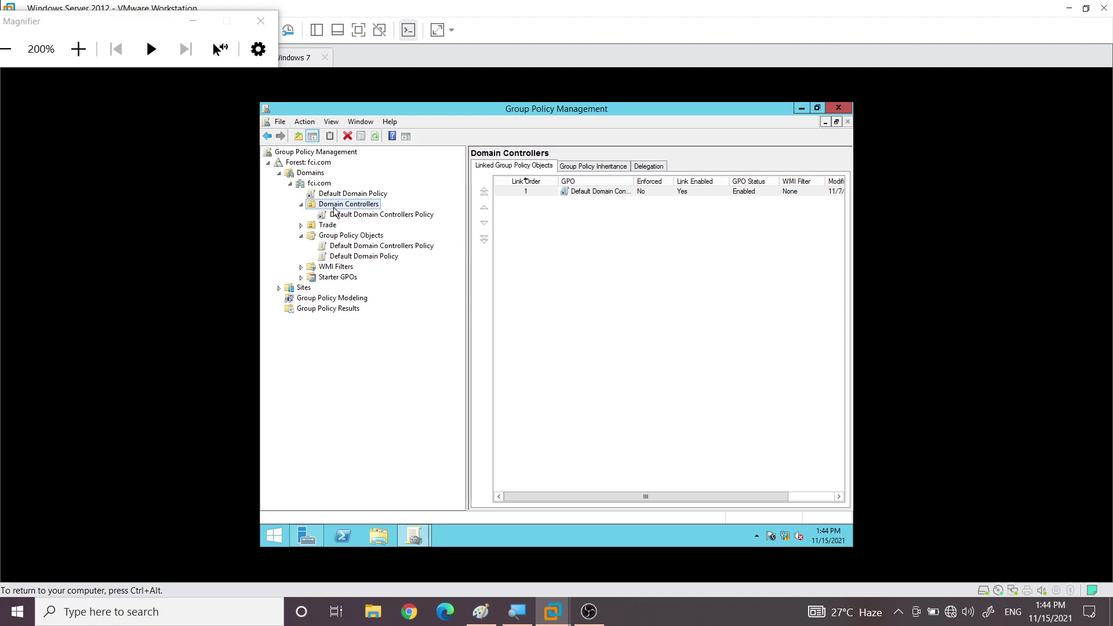
{"action": "left_click", "coordinate": [354, 214]}
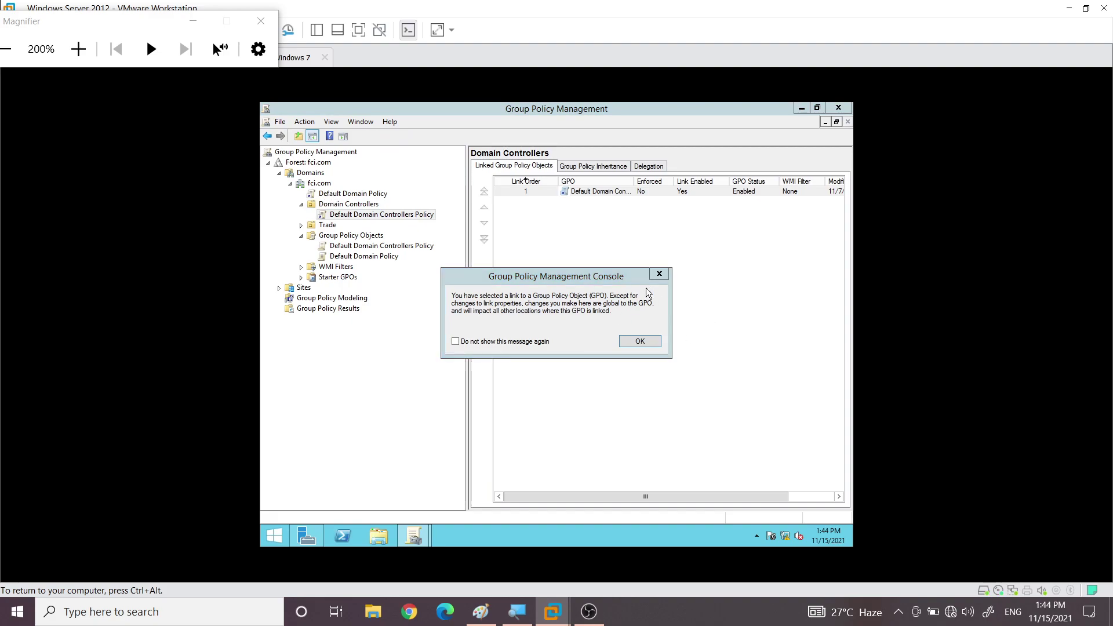
{"action": "left_click", "coordinate": [640, 341]}
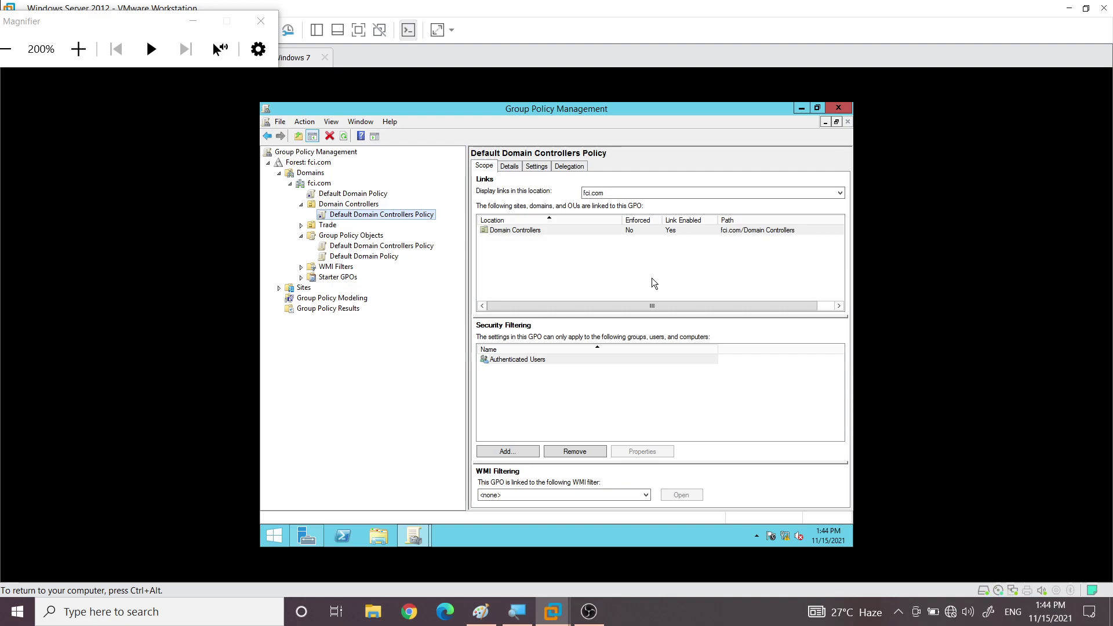
{"action": "left_click", "coordinate": [335, 205]}
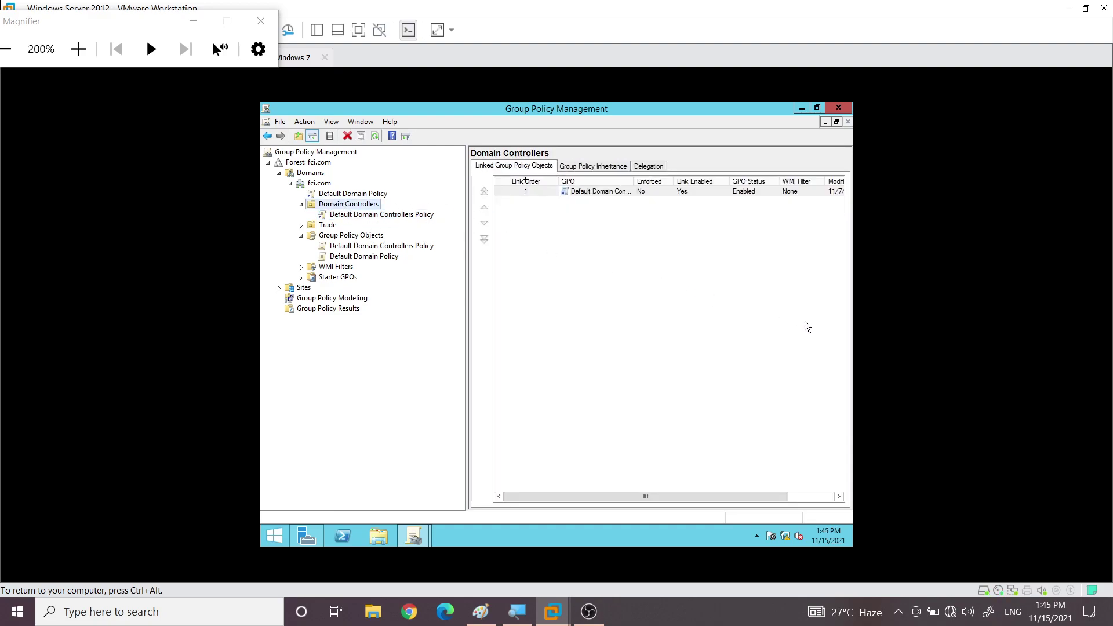
Show Domain Controllers' Group Policy Inheritance list with the GPO column widened to full names
{"action": "left_click_drag", "start_coordinate": [675, 182], "coordinate": [683, 183]}
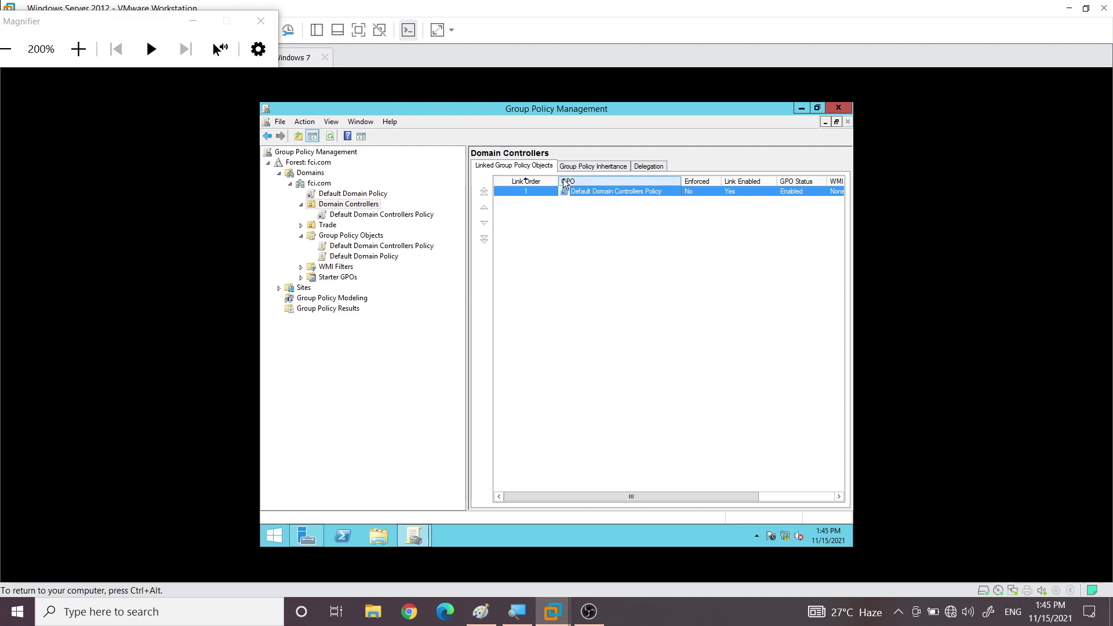
{"action": "left_click", "coordinate": [585, 168]}
{"action": "left_click_drag", "start_coordinate": [641, 204], "coordinate": [683, 204]}
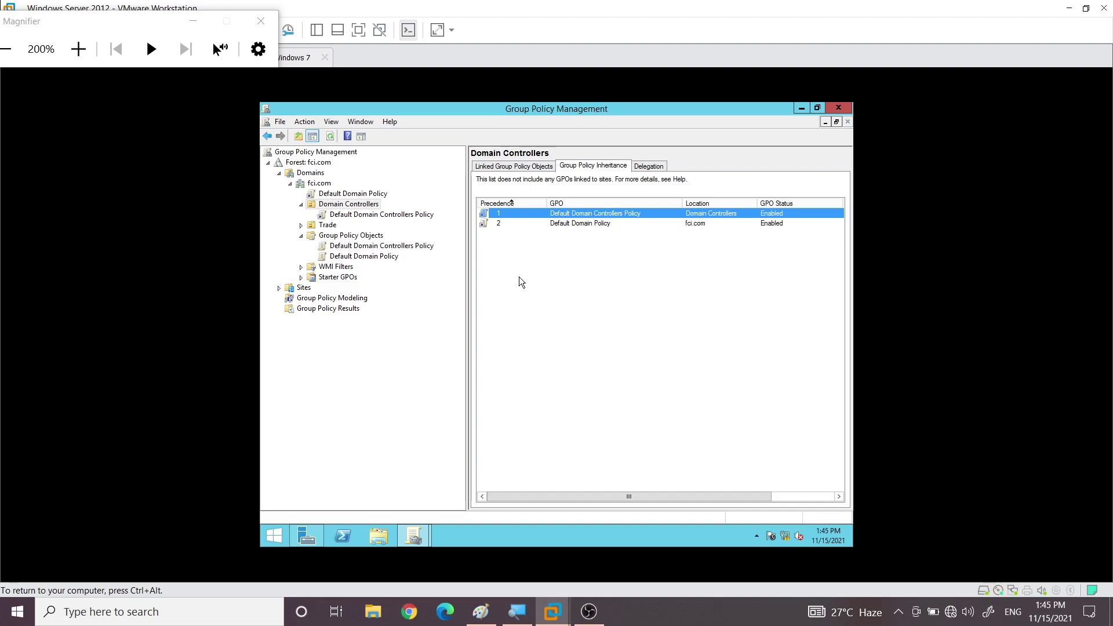
Show the Delegation tab for Domain Controllers: Administrators, Domain Admins, Enterprise Admins and SYSTEM allowed
{"action": "left_click", "coordinate": [643, 168]}
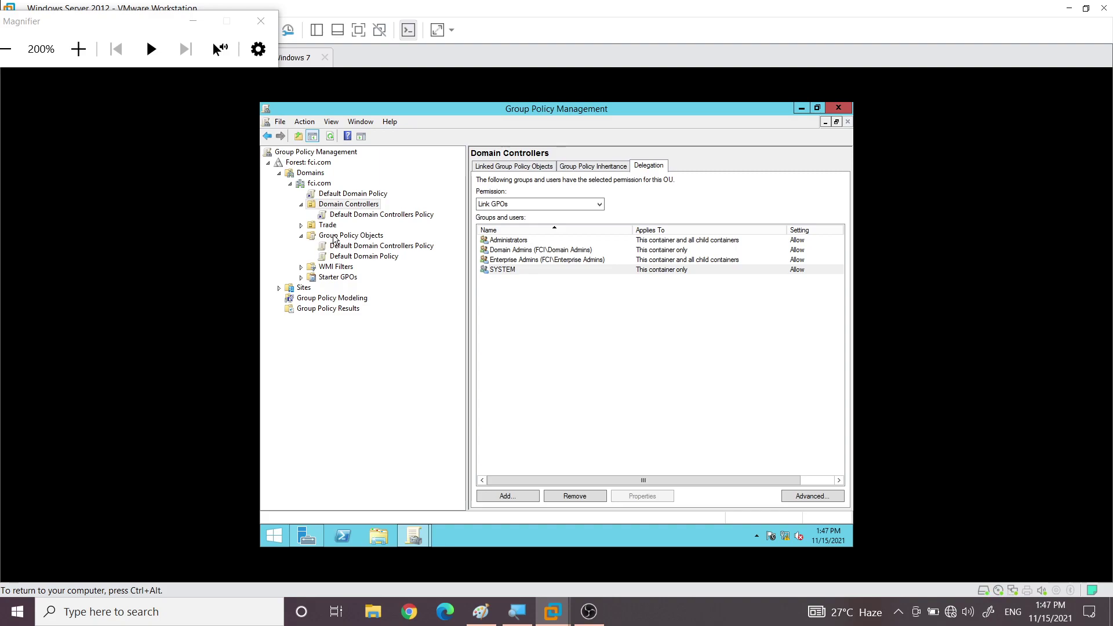
Create a new GPO named P1 under Group Policy Objects and select it in the tree
{"action": "left_click", "coordinate": [335, 237]}
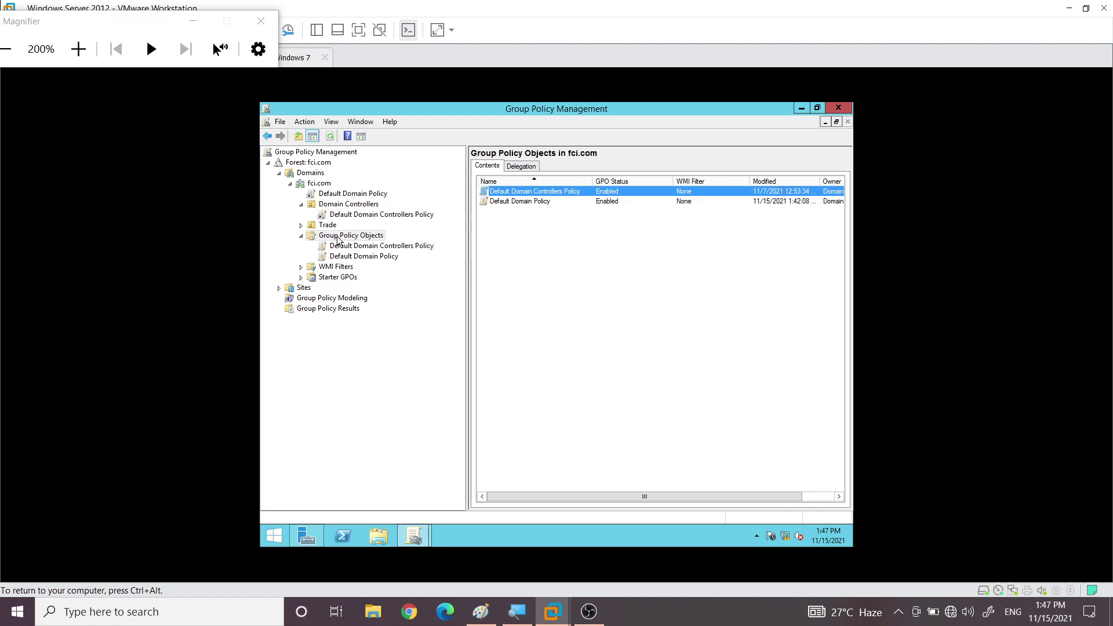
{"action": "right_click", "coordinate": [338, 239]}
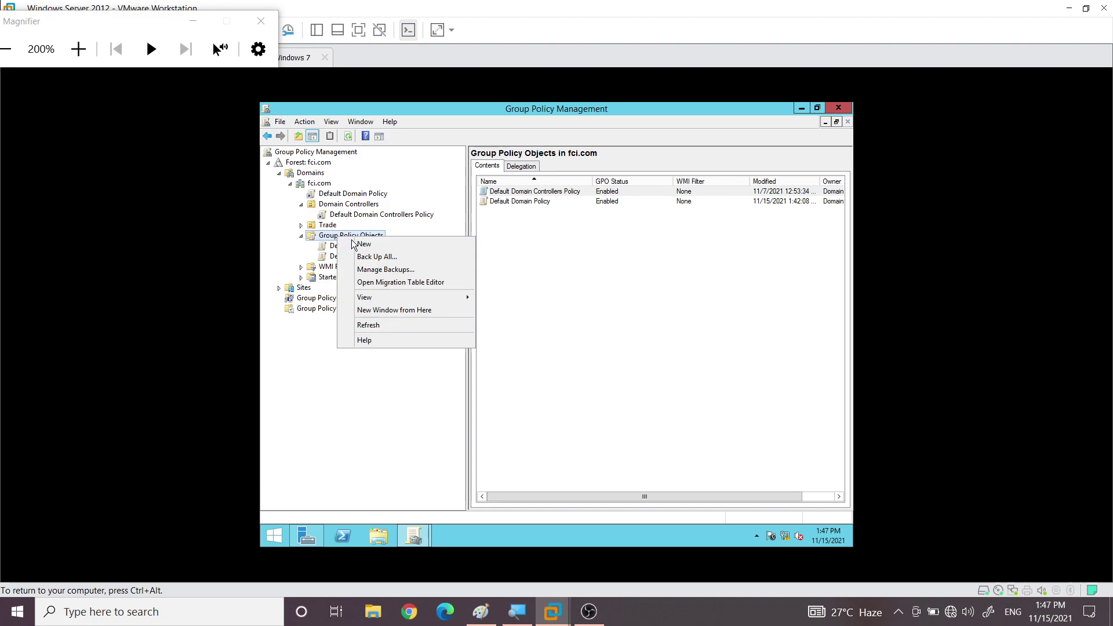
{"action": "left_click", "coordinate": [363, 244]}
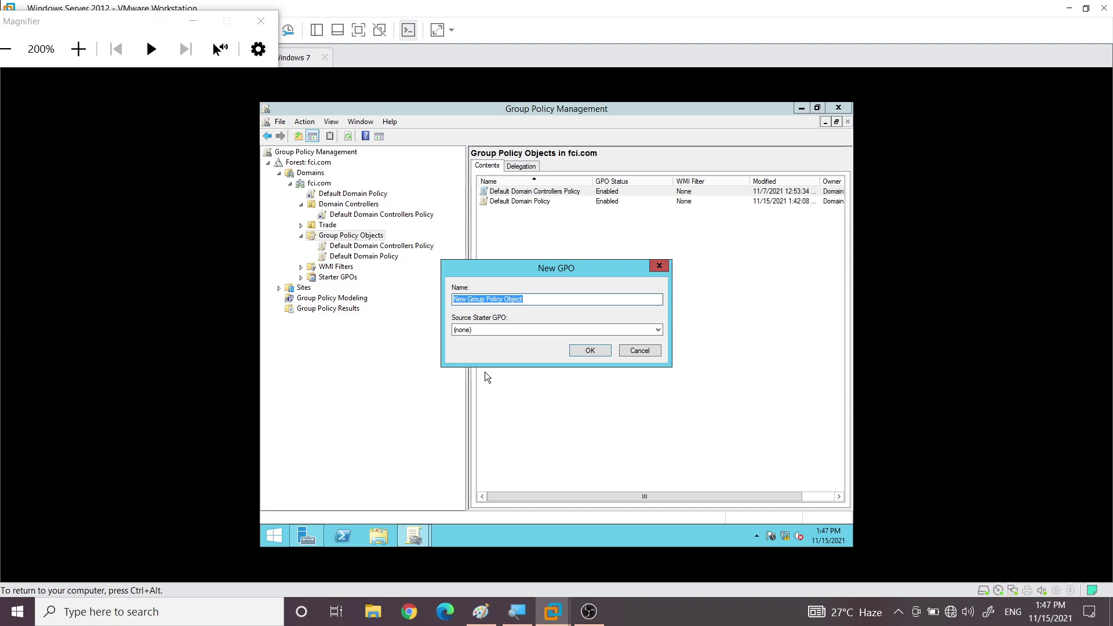
{"action": "type", "text": "P1"}
{"action": "left_click", "coordinate": [590, 351]}
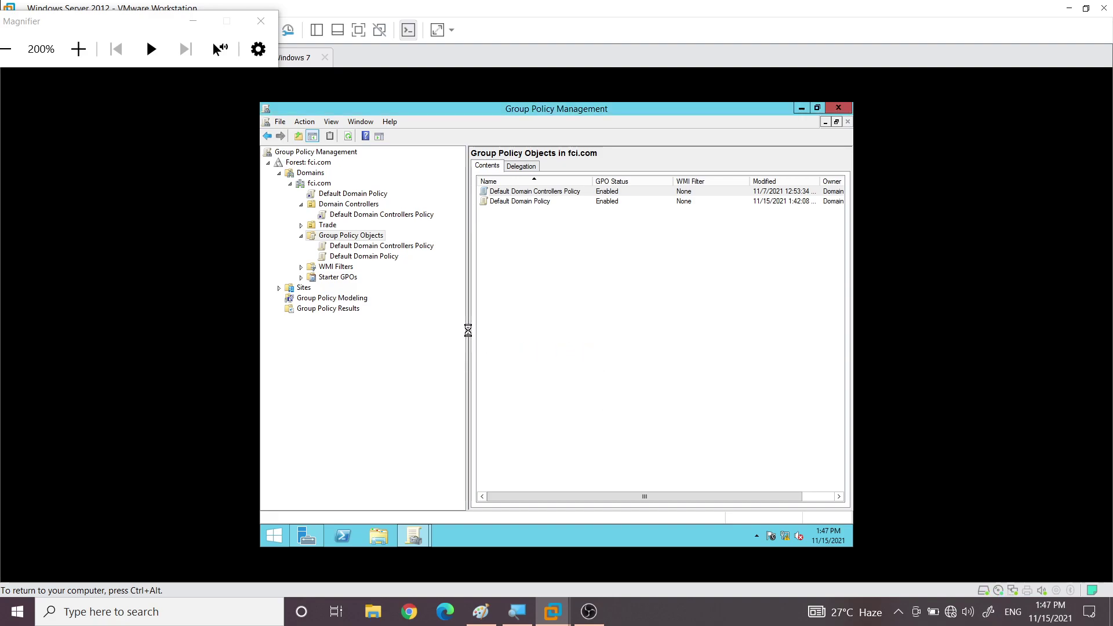
{"action": "left_click", "coordinate": [335, 267]}
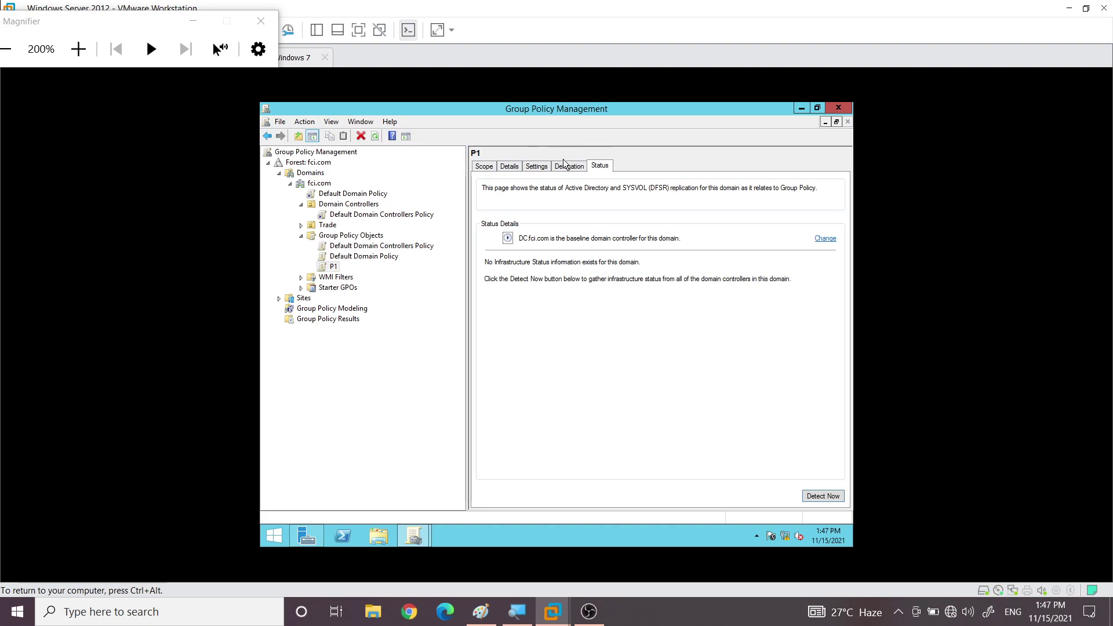
Display P1's Settings report, closing the Internet Explorer security prompt
{"action": "left_click", "coordinate": [538, 167]}
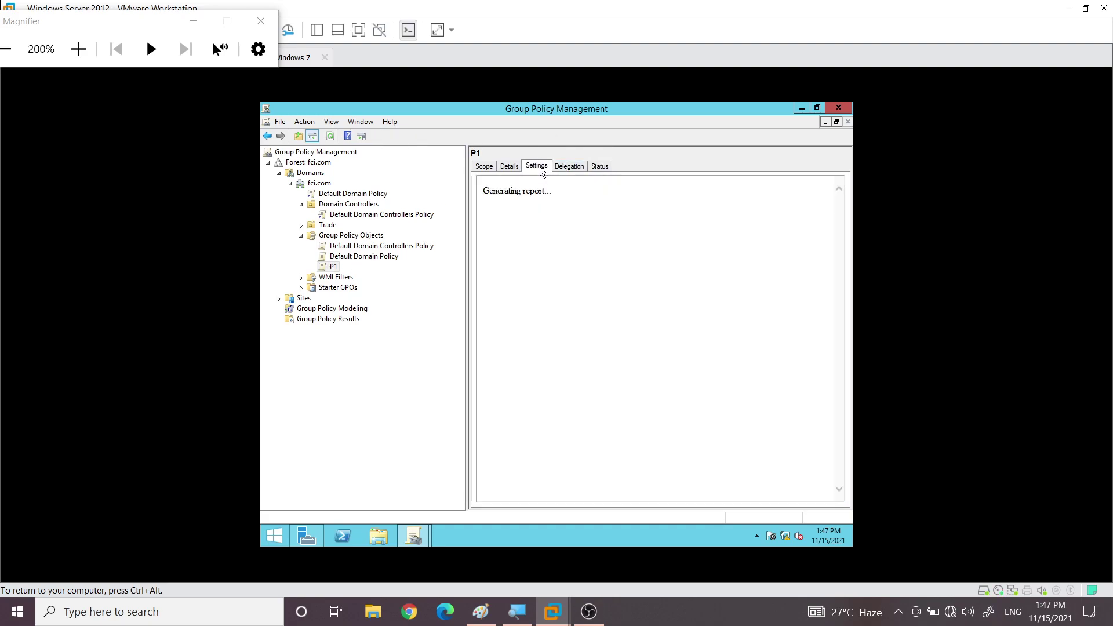
{"action": "left_click", "coordinate": [640, 240]}
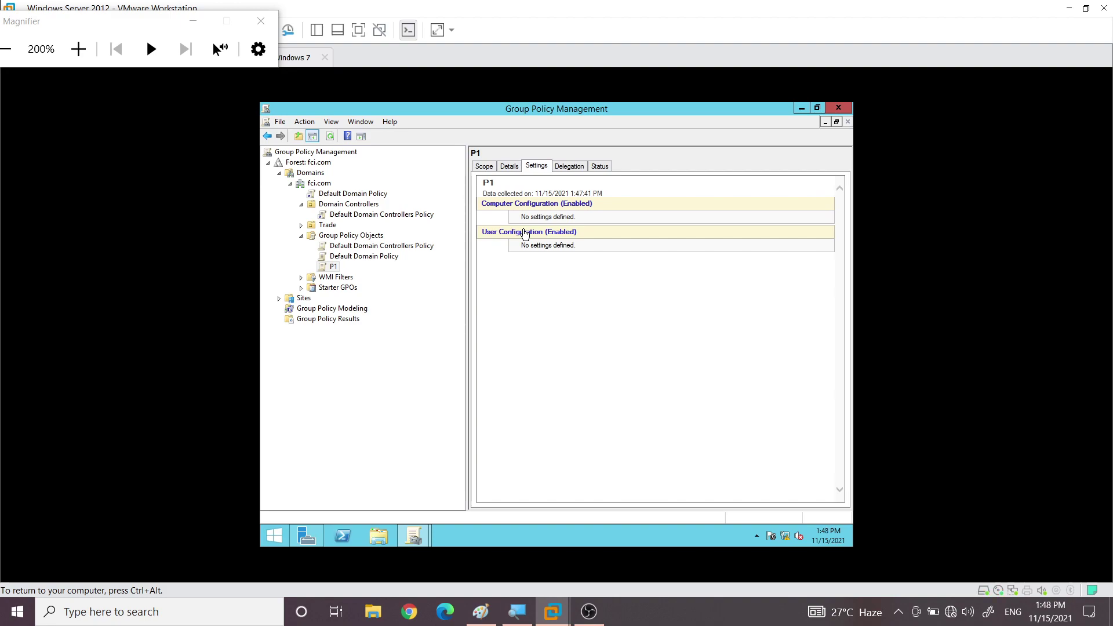
Edit P1 and expand User Configuration > Policies > Administrative Templates to list the 16 Desktop settings
{"action": "right_click", "coordinate": [332, 267]}
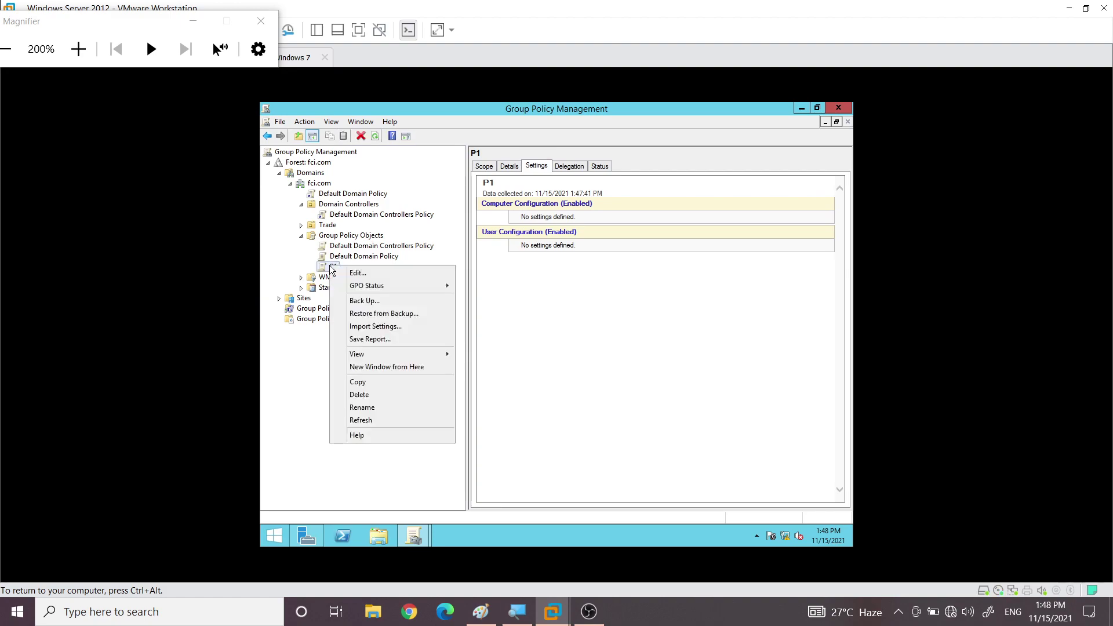
{"action": "left_click", "coordinate": [356, 273]}
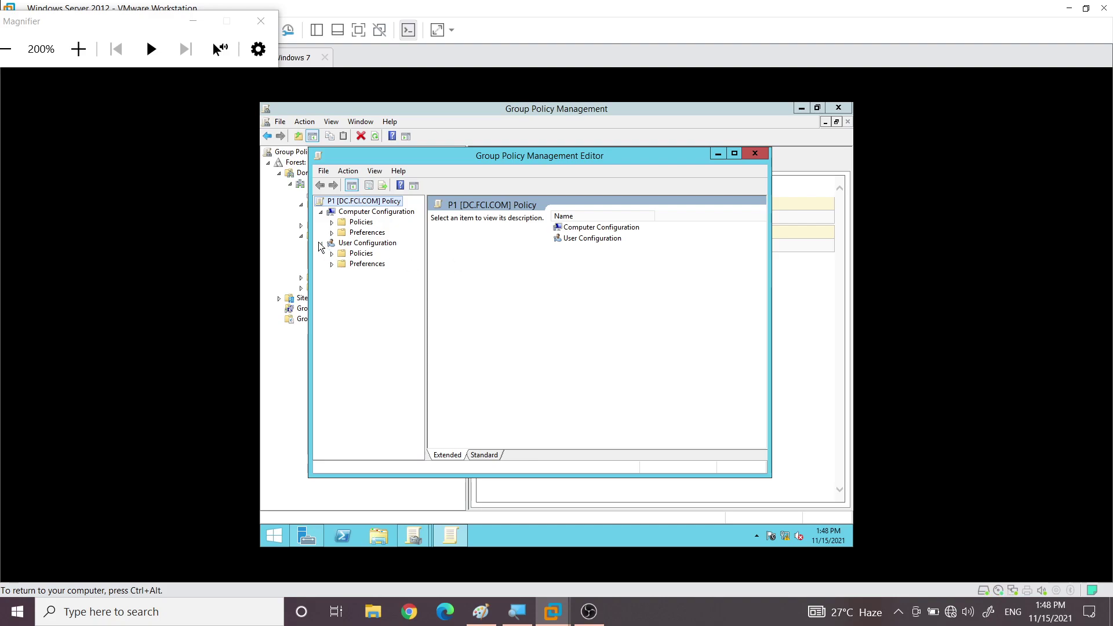
{"action": "left_click", "coordinate": [351, 215]}
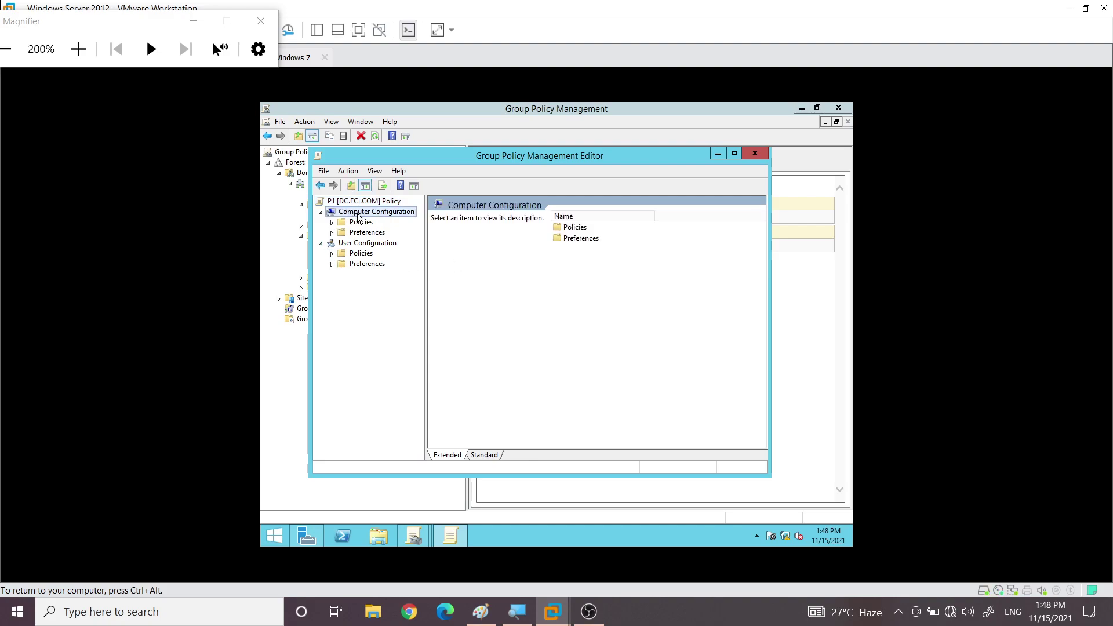
{"action": "left_click", "coordinate": [360, 244]}
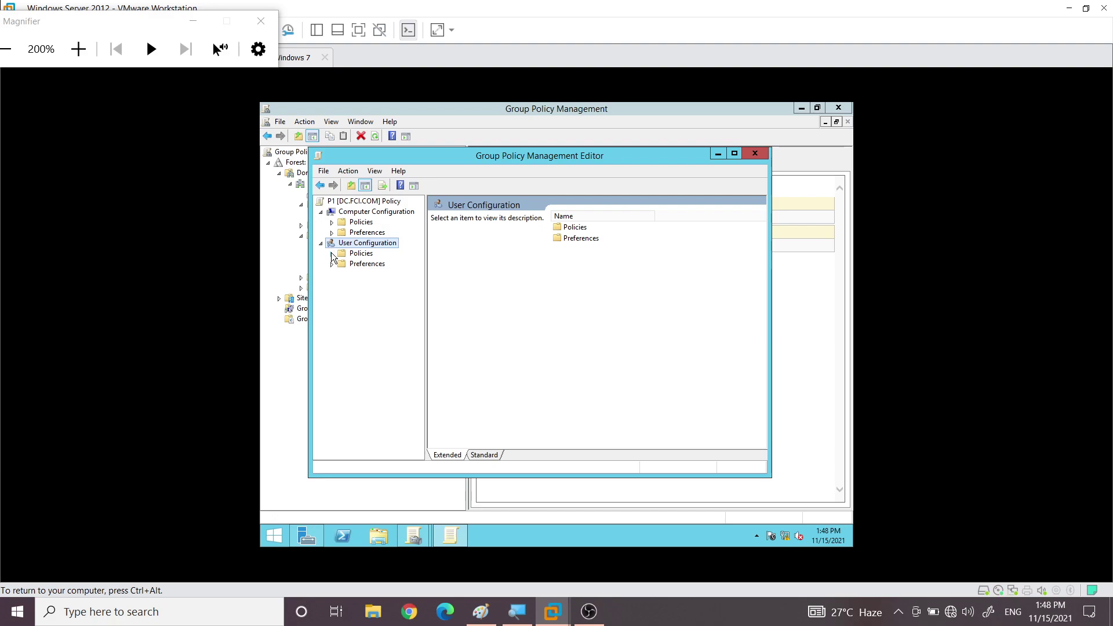
{"action": "left_click", "coordinate": [332, 254]}
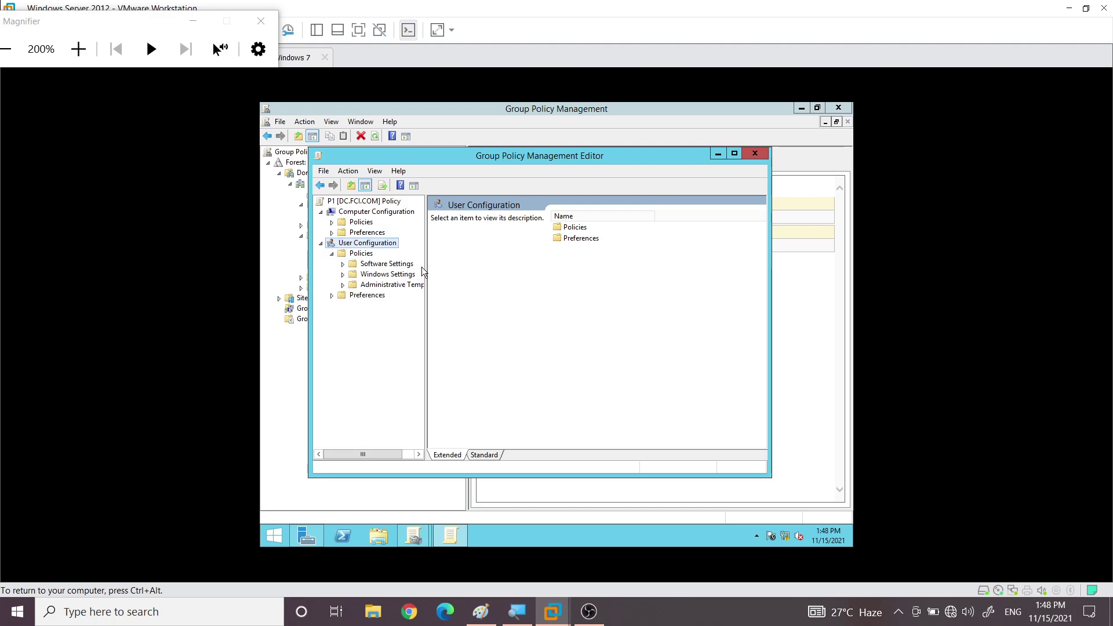
{"action": "left_click_drag", "start_coordinate": [426, 263], "coordinate": [459, 288]}
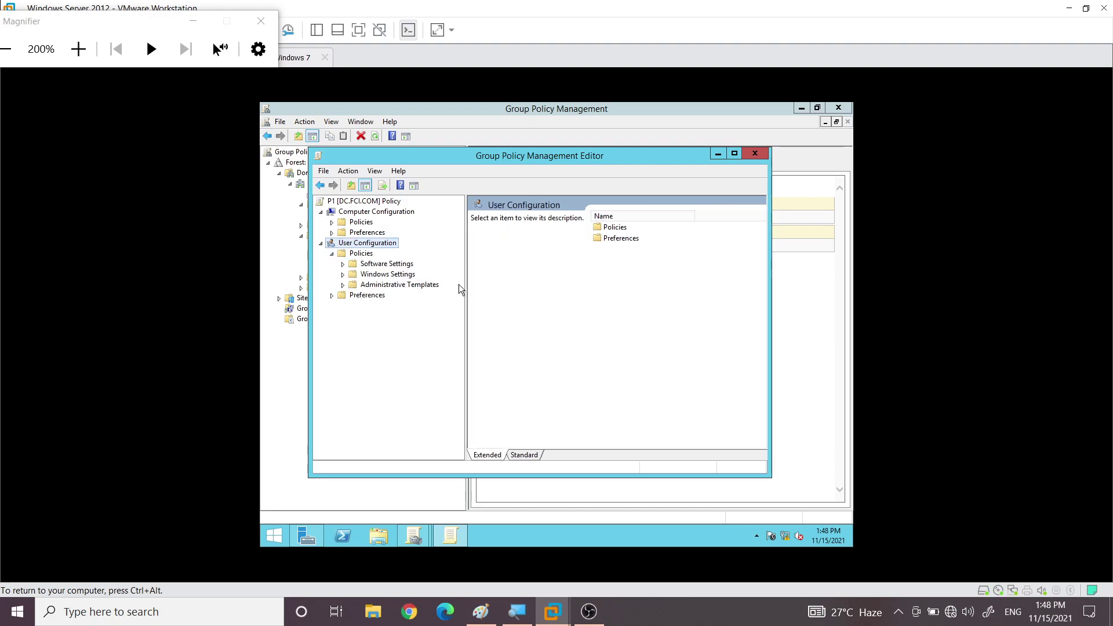
{"action": "left_click", "coordinate": [343, 285]}
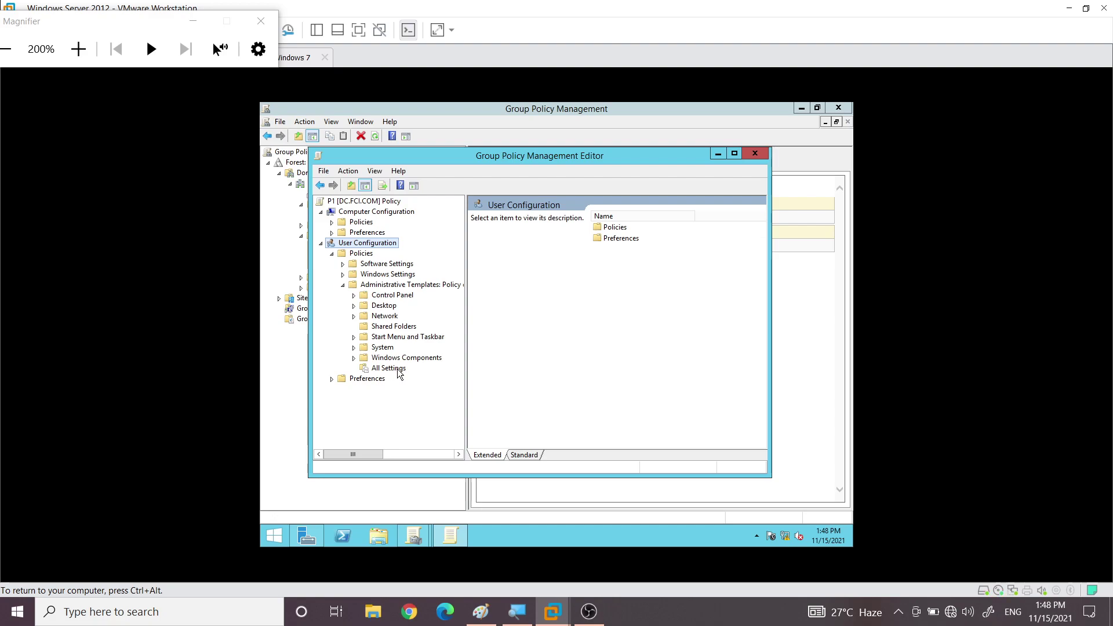
{"action": "left_click", "coordinate": [379, 306]}
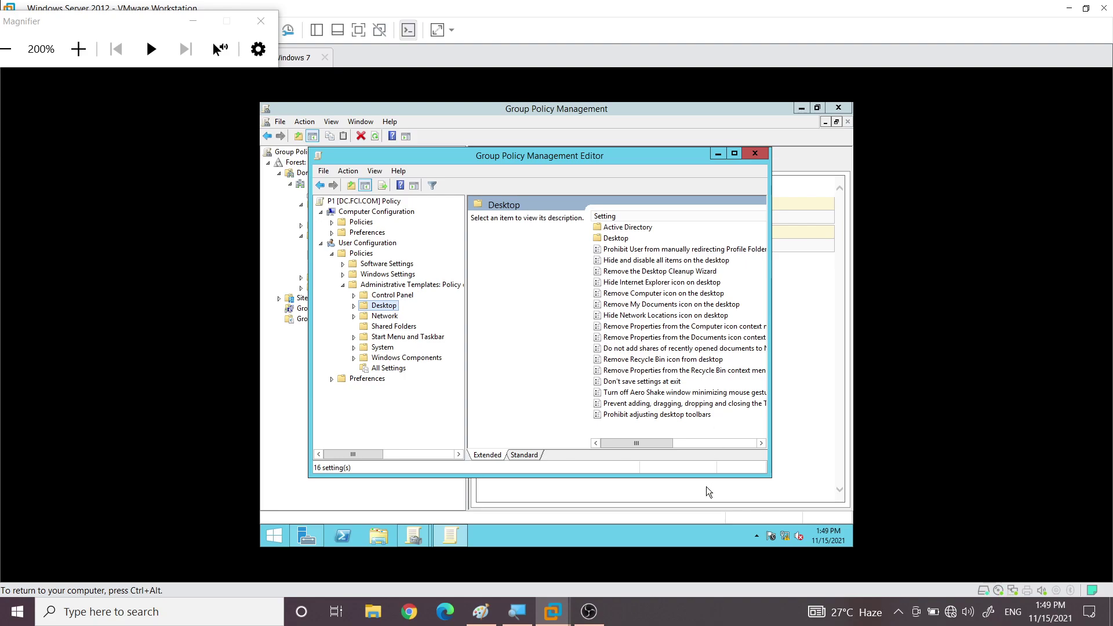
Show All Settings under User Configuration's Administrative Templates for P1, listing 1578 settings
{"action": "left_click", "coordinate": [383, 369]}
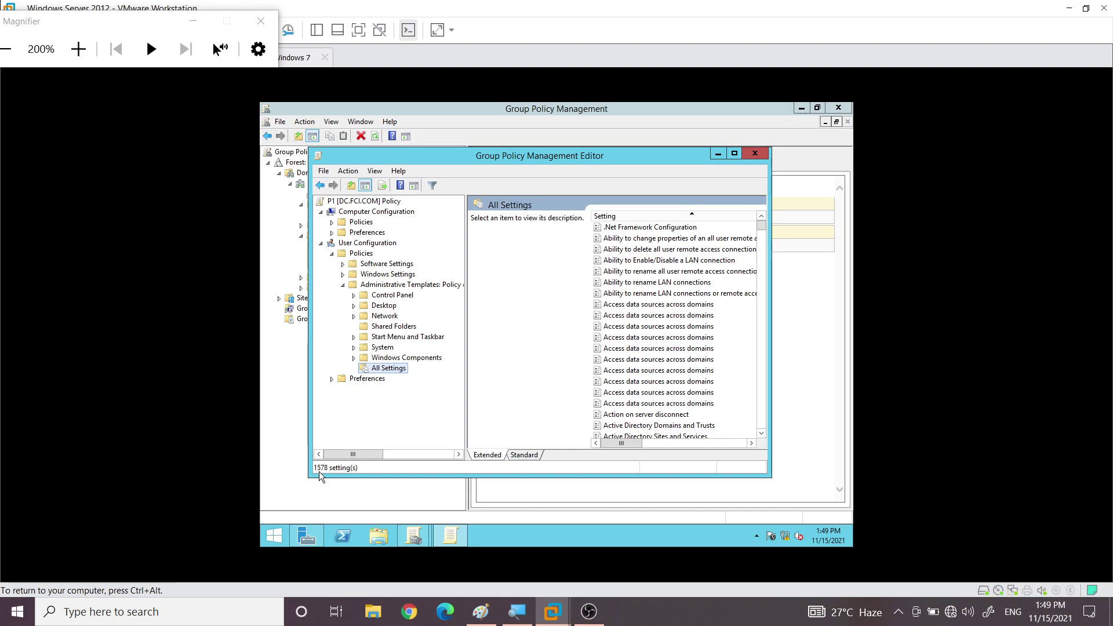
{"action": "left_click", "coordinate": [332, 222]}
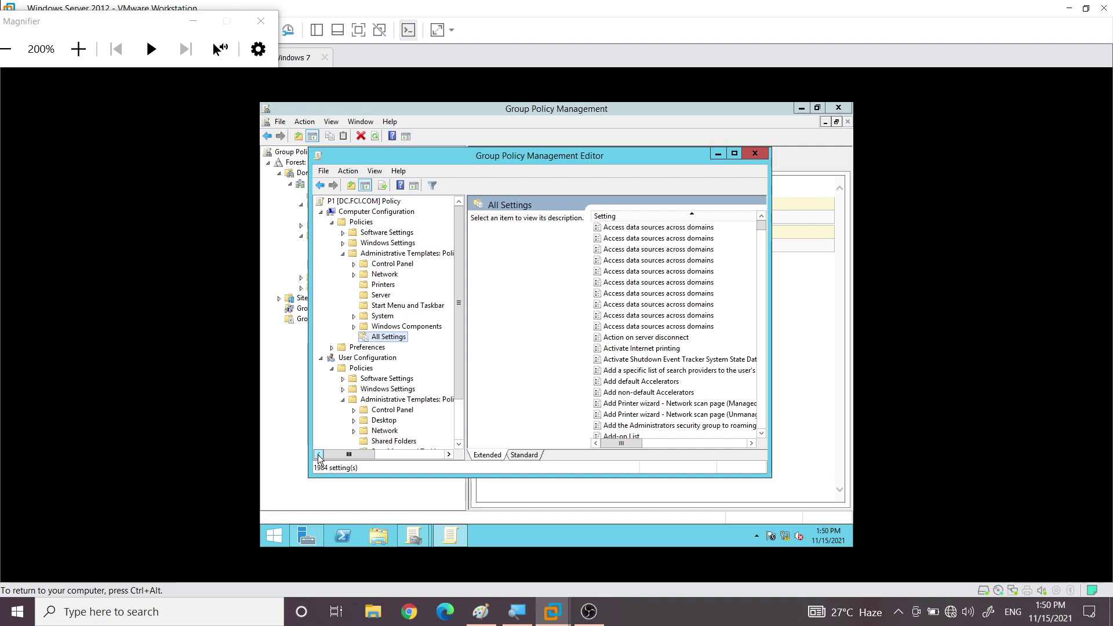
{"action": "key", "text": "ctrl+alt"}
{"action": "left_click", "coordinate": [321, 212]}
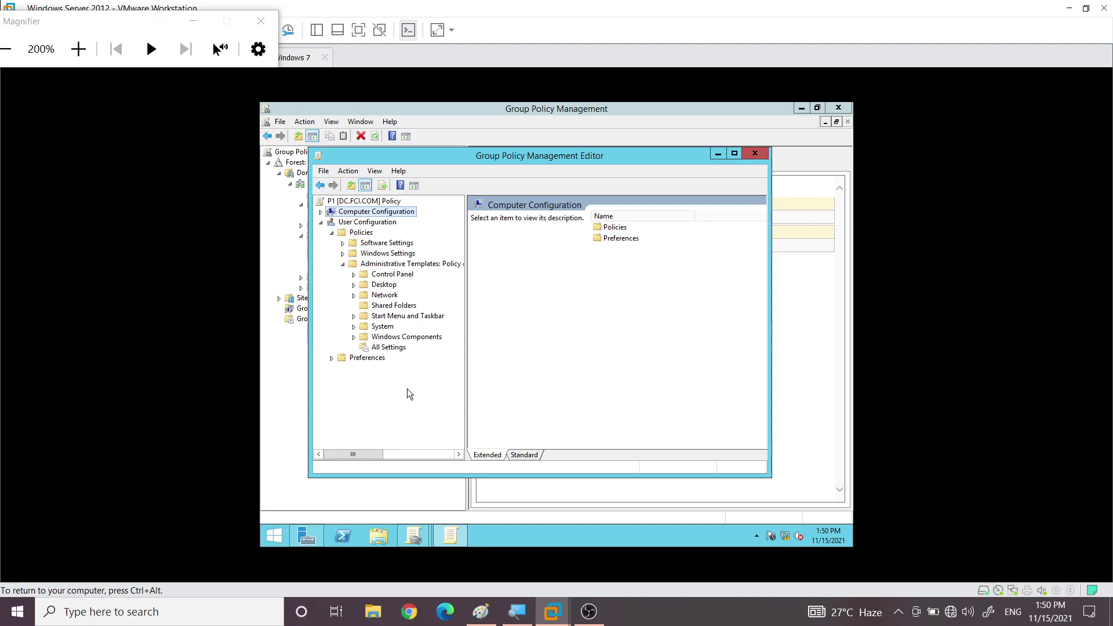
{"action": "left_click", "coordinate": [389, 348]}
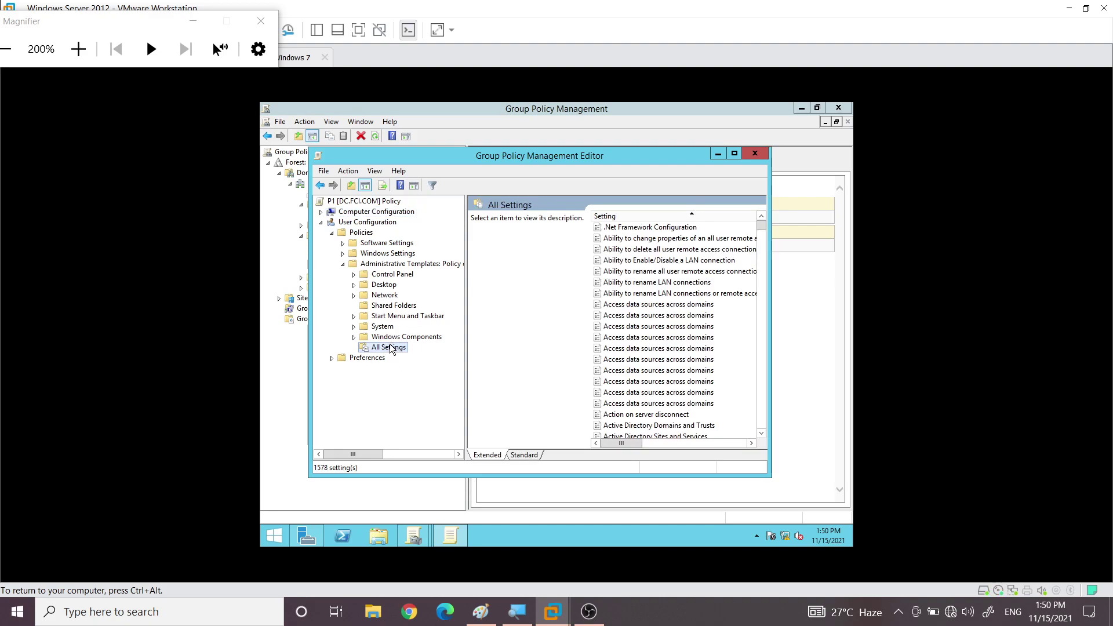
Turn on filtering and apply a 'wallpaper' keyword filter, leaving 5 of 1578 settings
{"action": "left_click", "coordinate": [432, 185]}
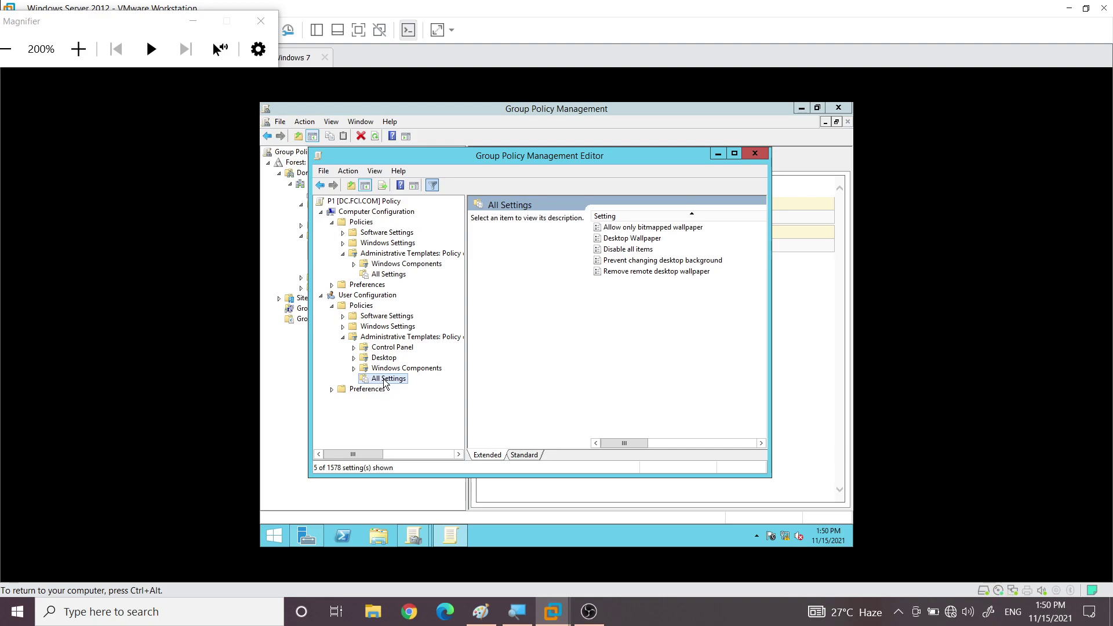
{"action": "right_click", "coordinate": [385, 384]}
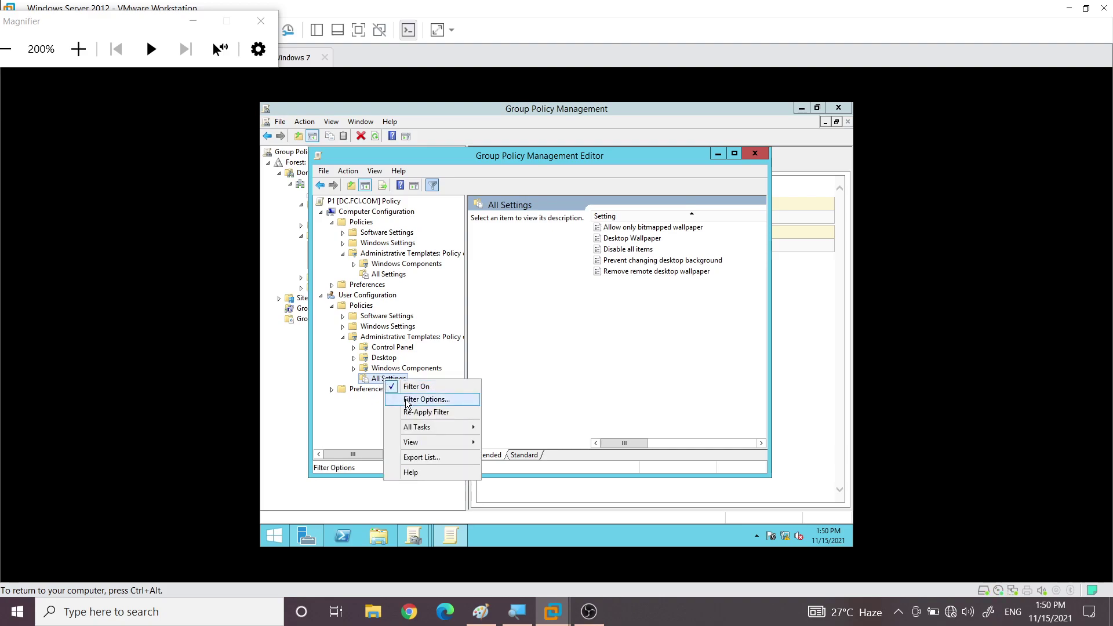
{"action": "left_click", "coordinate": [407, 399]}
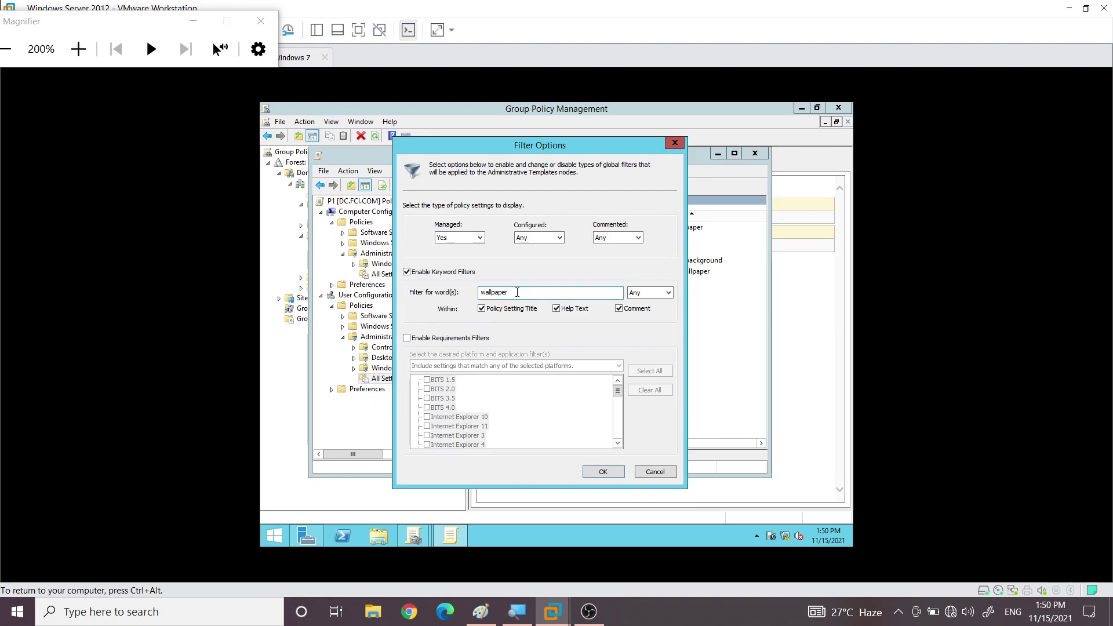
{"action": "left_click", "coordinate": [407, 272]}
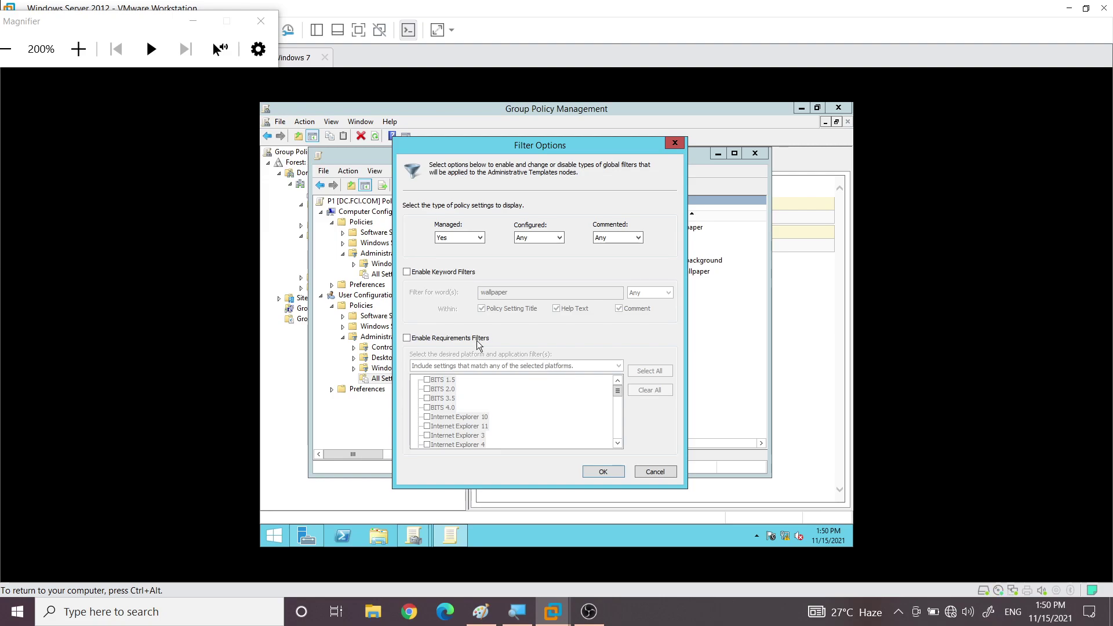
{"action": "left_click", "coordinate": [408, 272]}
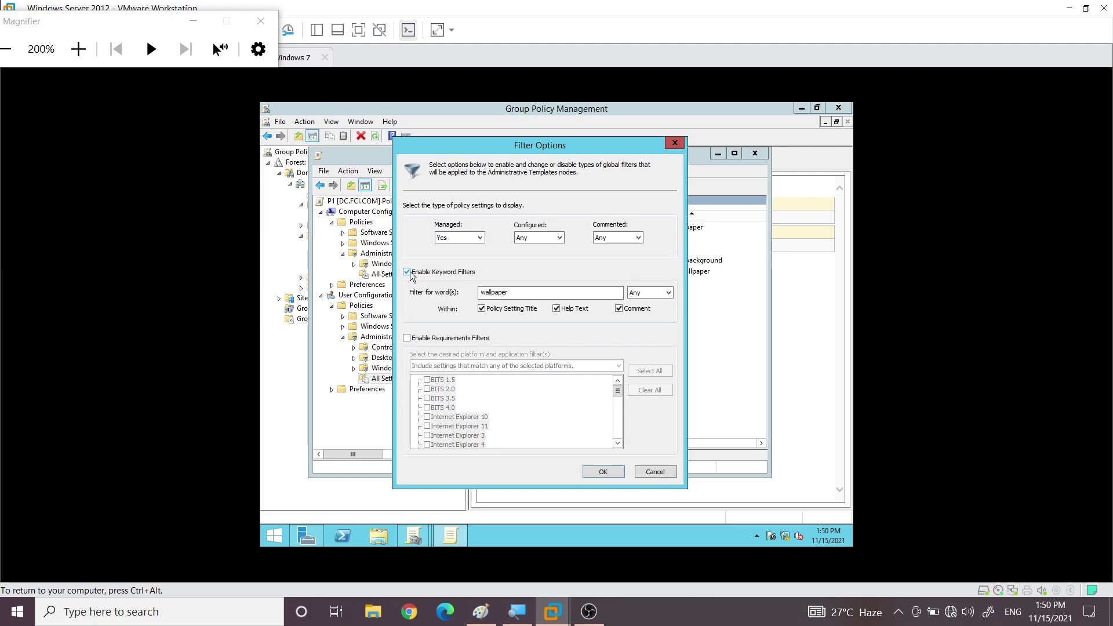
{"action": "key", "text": "Tab"}
{"action": "key", "text": "BackSpace"}
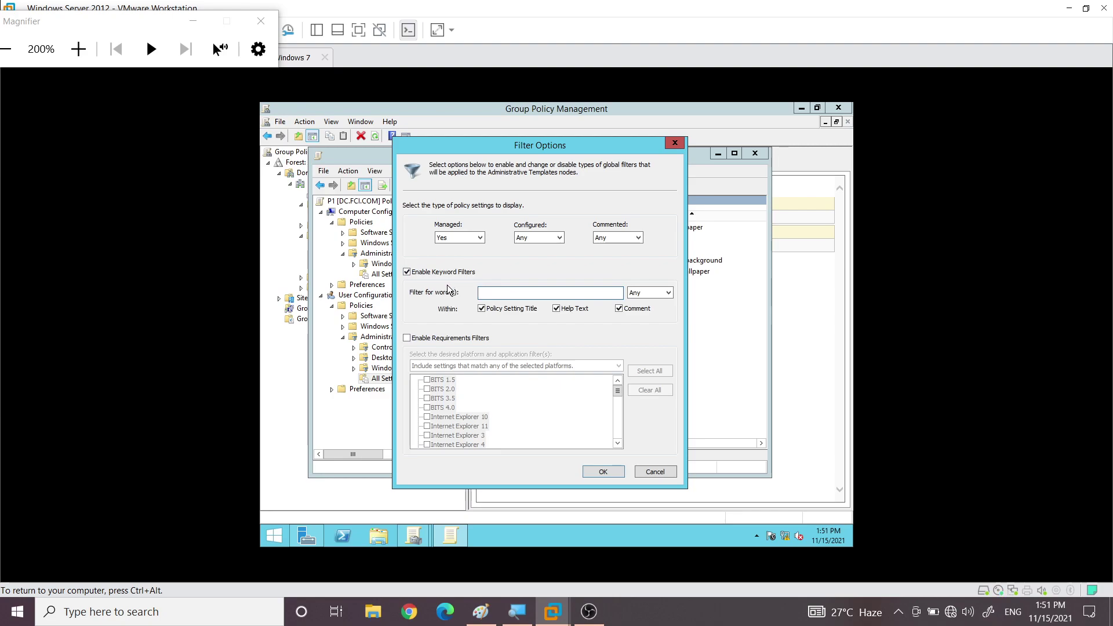
{"action": "type", "text": "wallpaper"}
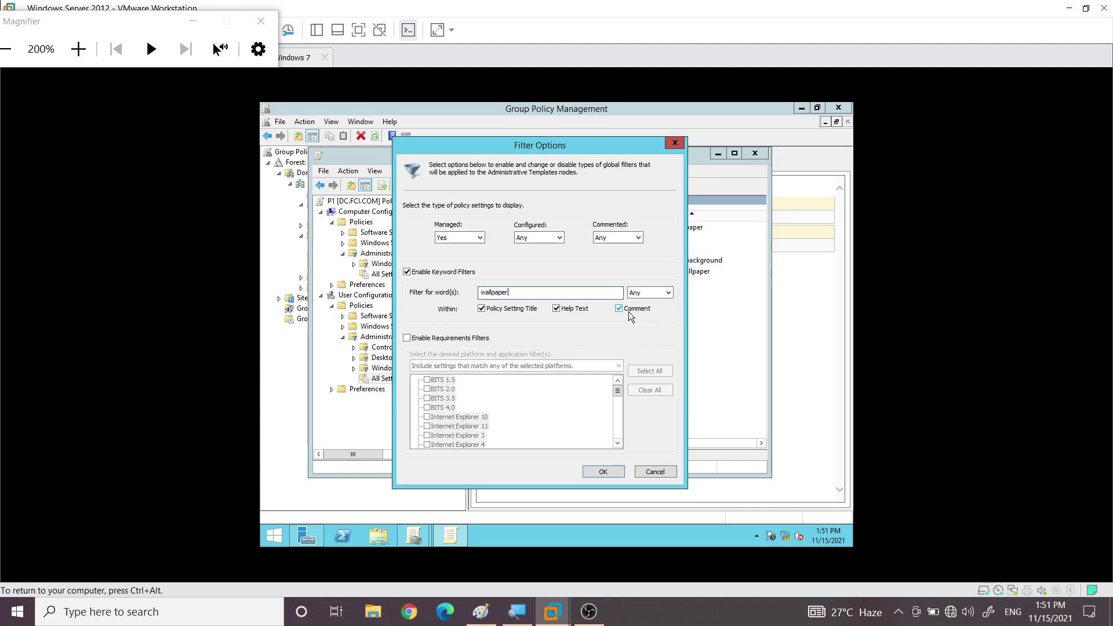
{"action": "left_click", "coordinate": [607, 470]}
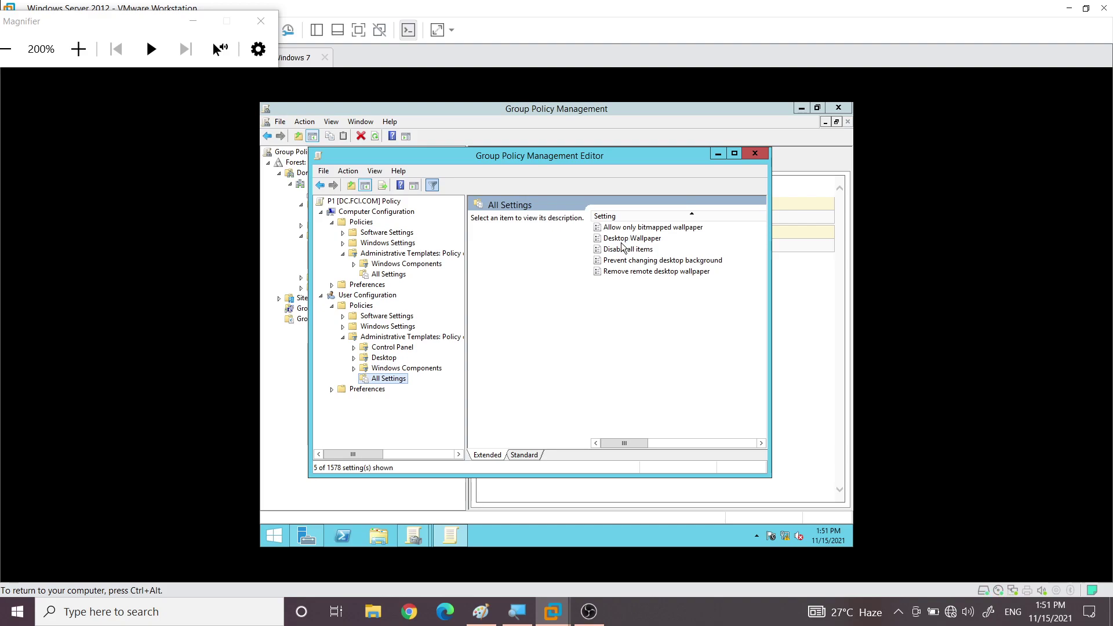
Open the Desktop Wallpaper policy and highlight its help text on local and UNC paths
{"action": "left_click", "coordinate": [629, 243]}
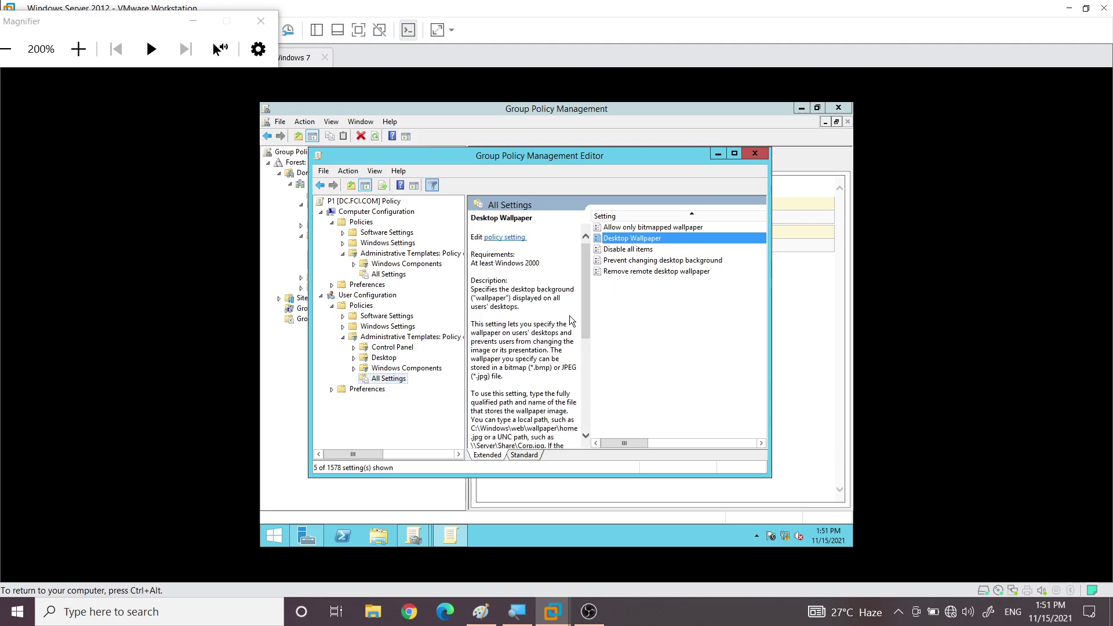
{"action": "double_click", "coordinate": [615, 240]}
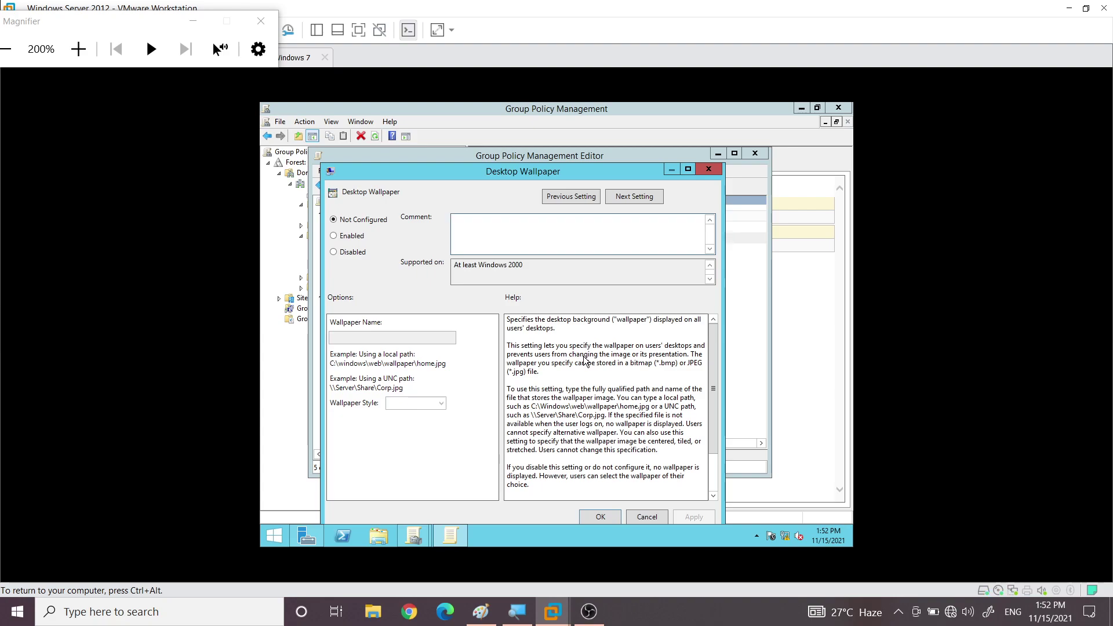
{"action": "left_click_drag", "start_coordinate": [526, 321], "coordinate": [610, 326]}
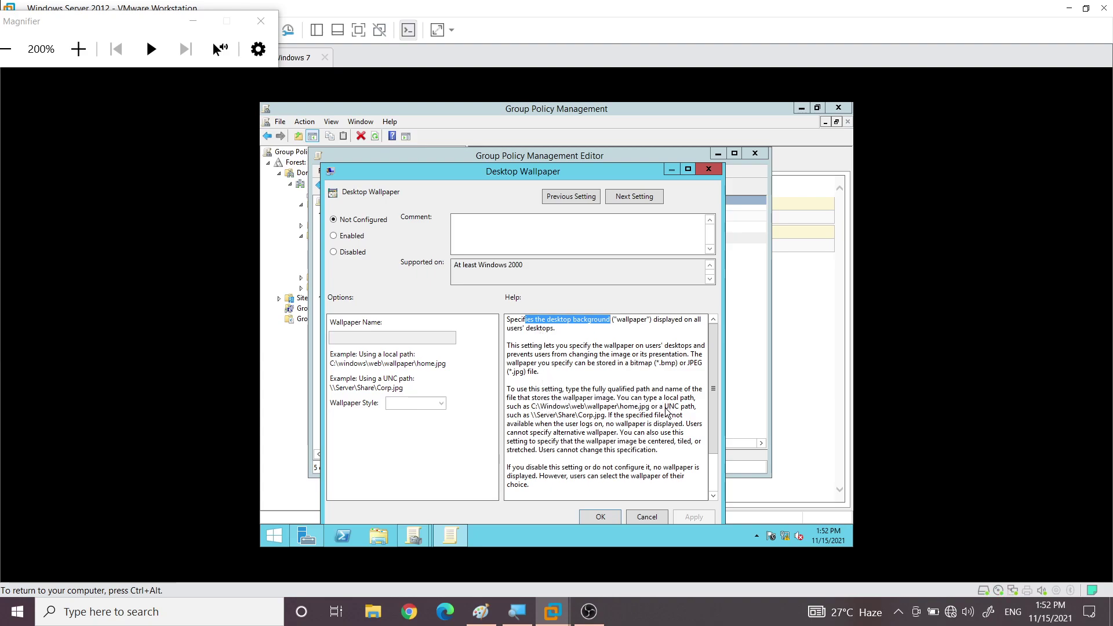
{"action": "left_click_drag", "start_coordinate": [665, 406], "coordinate": [695, 413]}
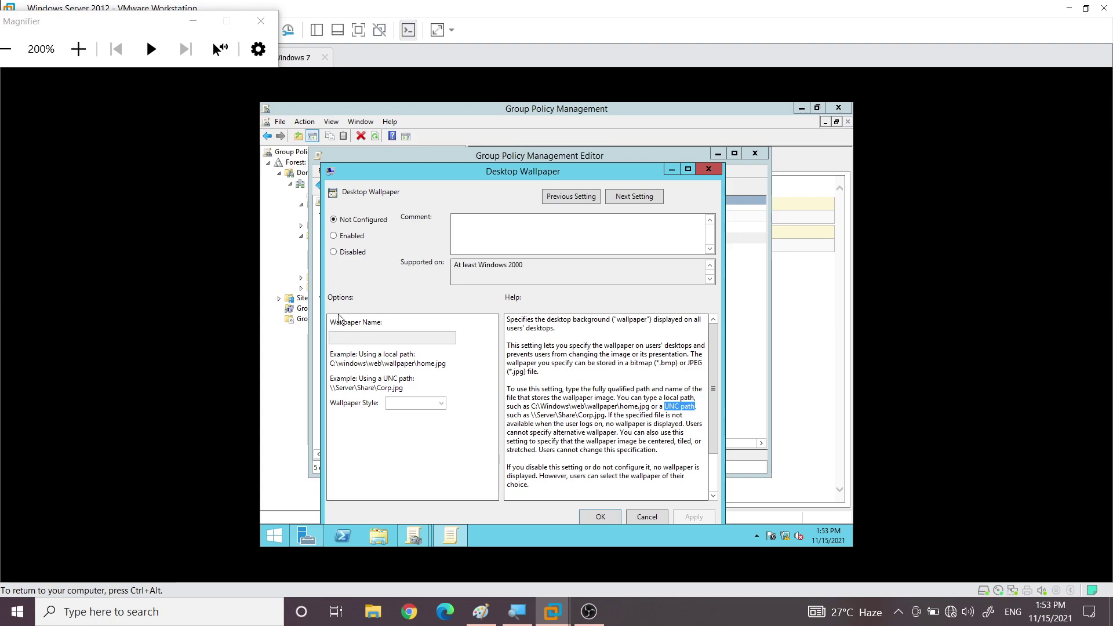
Try Enabled and the Wallpaper Name field, then cancel the Desktop Wallpaper dialog unsaved
{"action": "left_click", "coordinate": [333, 237]}
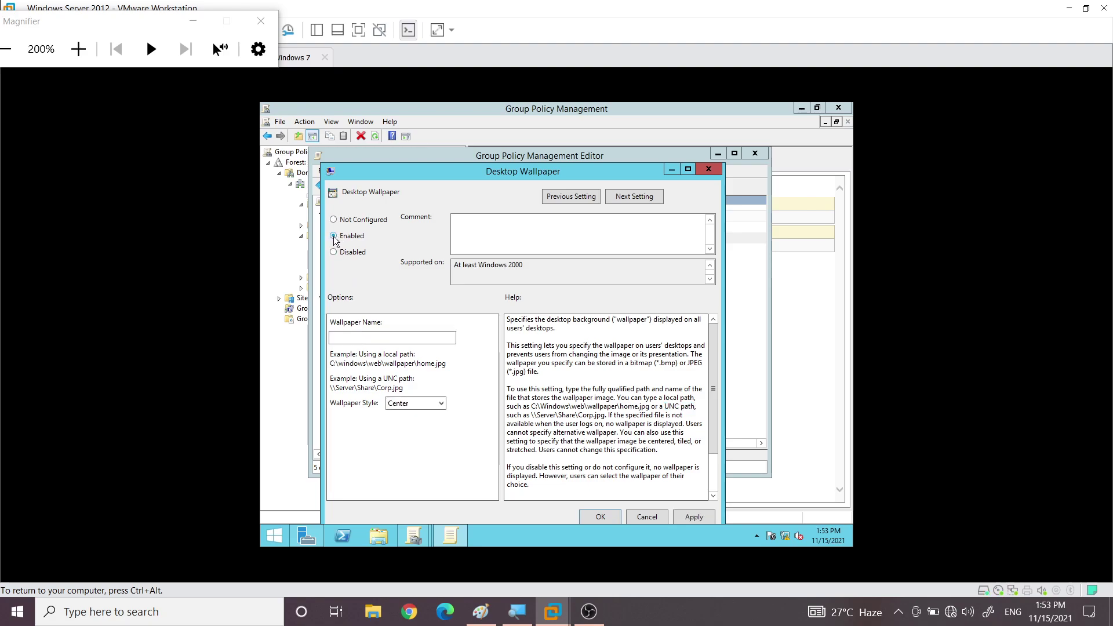
{"action": "left_click", "coordinate": [353, 337]}
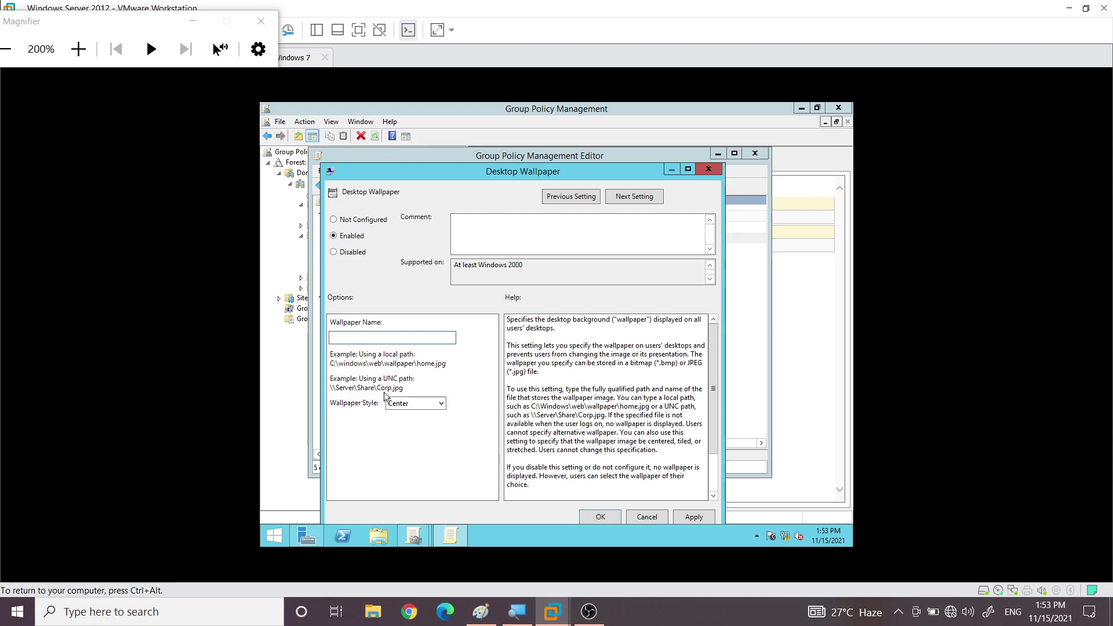
{"action": "left_click", "coordinate": [644, 516]}
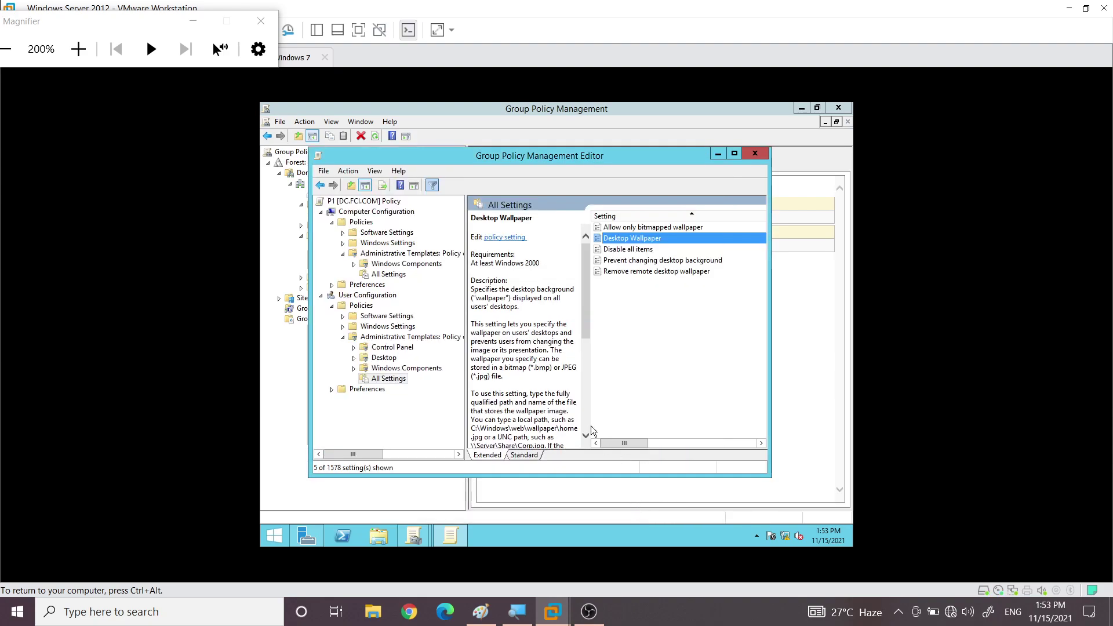
On the server VM, open a This PC window and close the Magnifier
{"action": "left_click", "coordinate": [377, 534]}
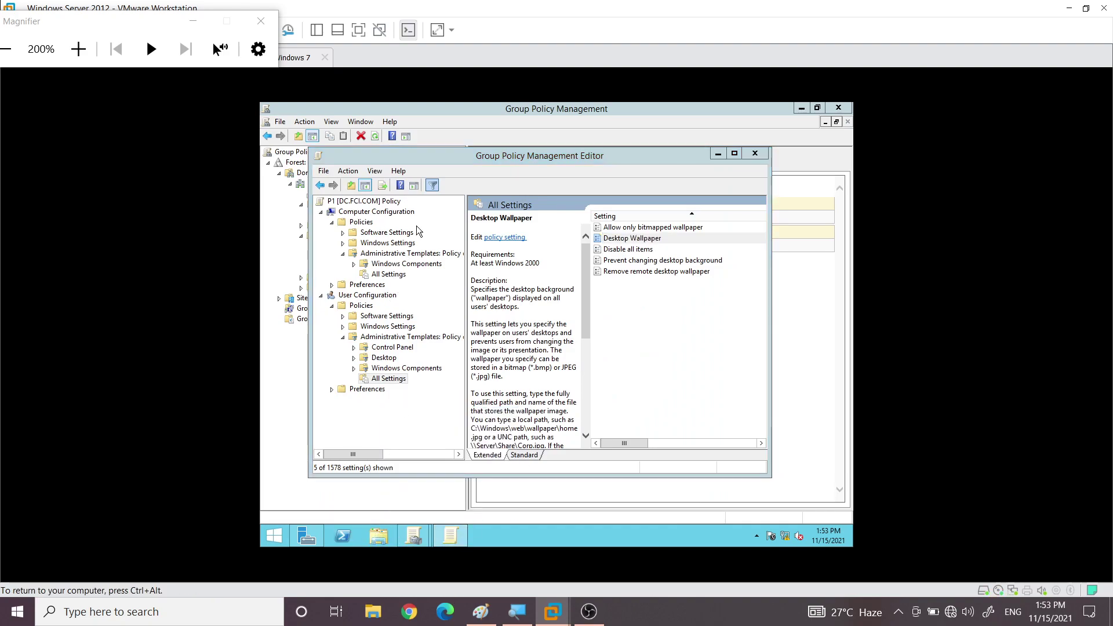
{"action": "left_click", "coordinate": [277, 534]}
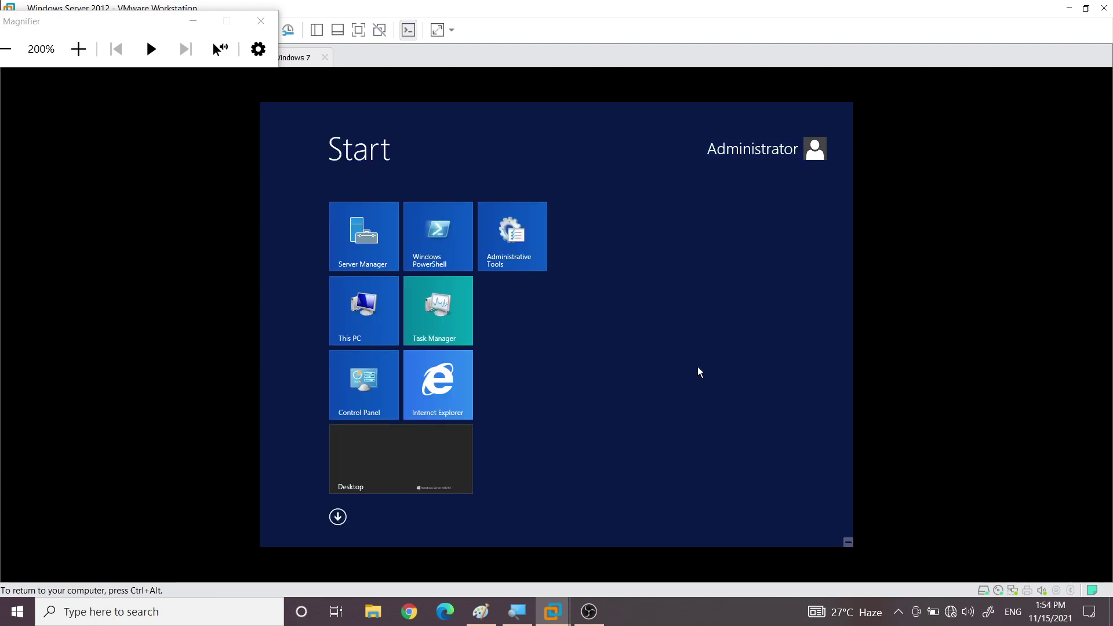
{"action": "key", "text": "super+e"}
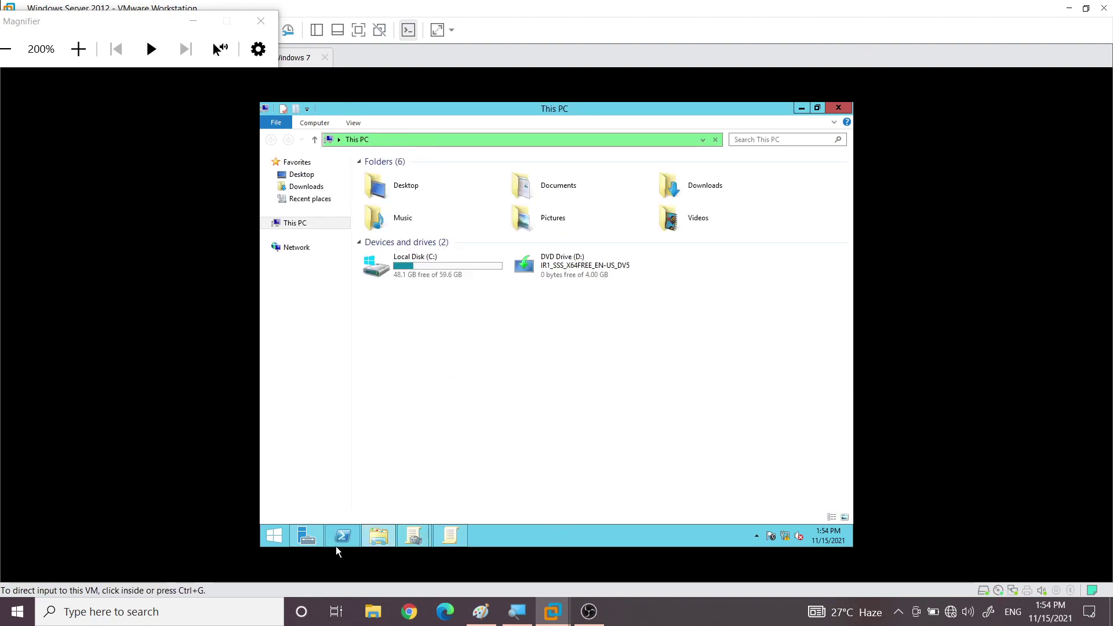
{"action": "right_click", "coordinate": [522, 603]}
{"action": "left_click", "coordinate": [514, 579]}
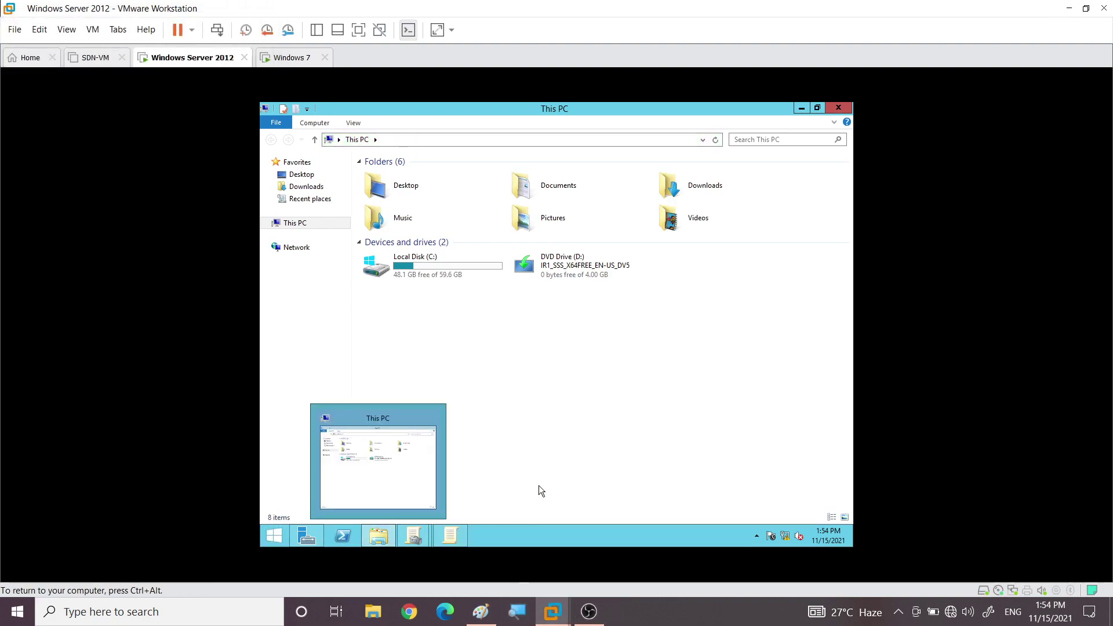
Search the Start screen for 'paint' and launch Paint with a blank canvas
{"action": "left_click", "coordinate": [272, 537]}
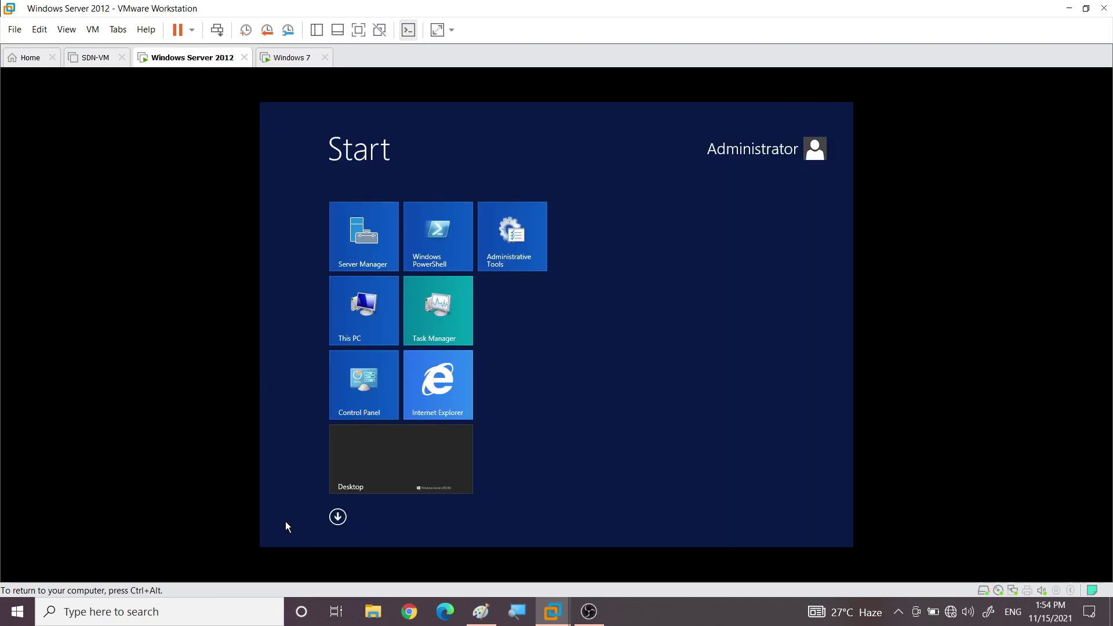
{"action": "type", "text": "paint"}
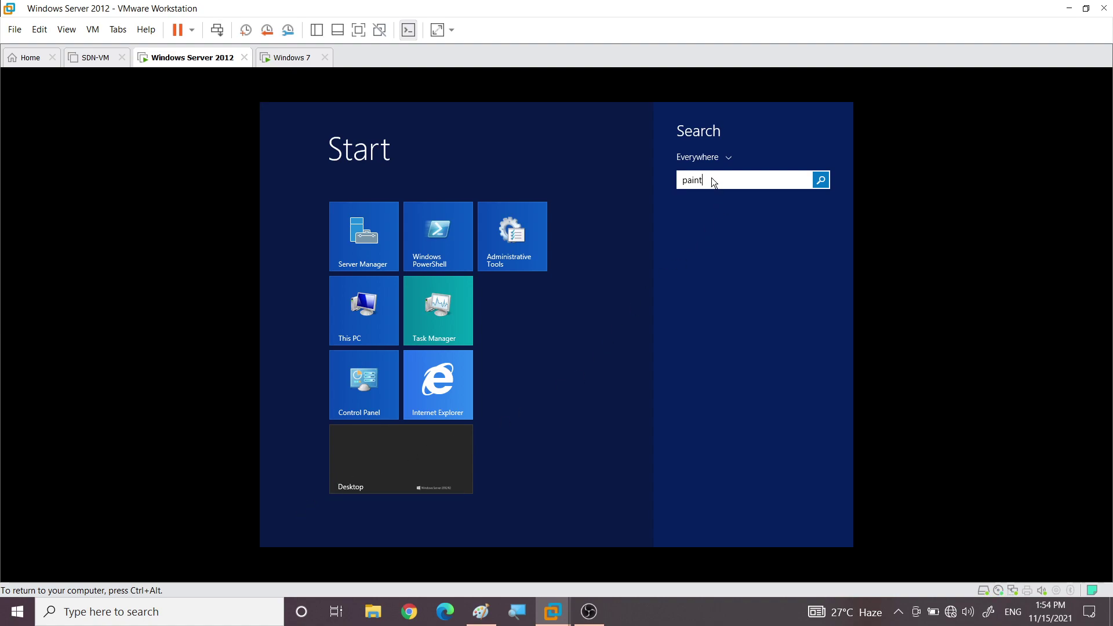
{"action": "left_click", "coordinate": [821, 181]}
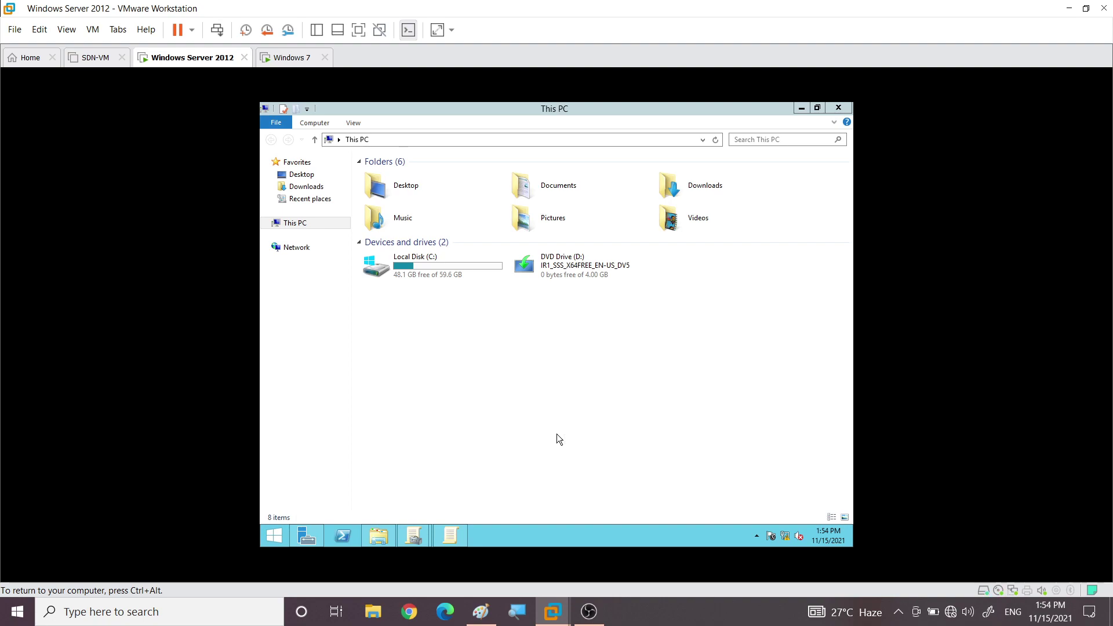
{"action": "left_click", "coordinate": [274, 537]}
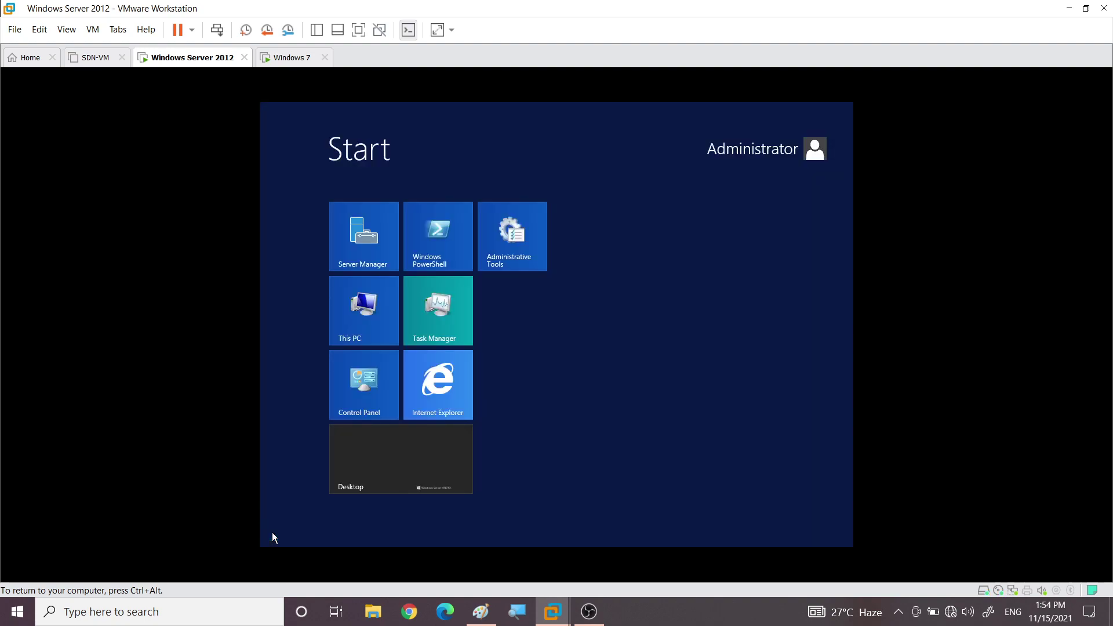
{"action": "type", "text": "paint"}
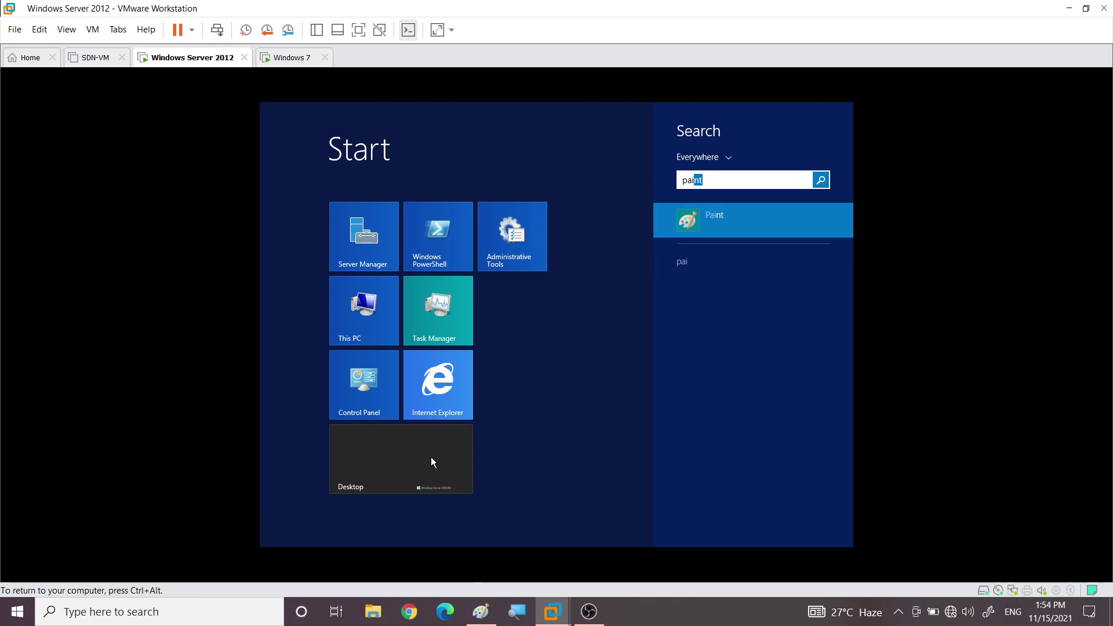
{"action": "key", "text": "Return"}
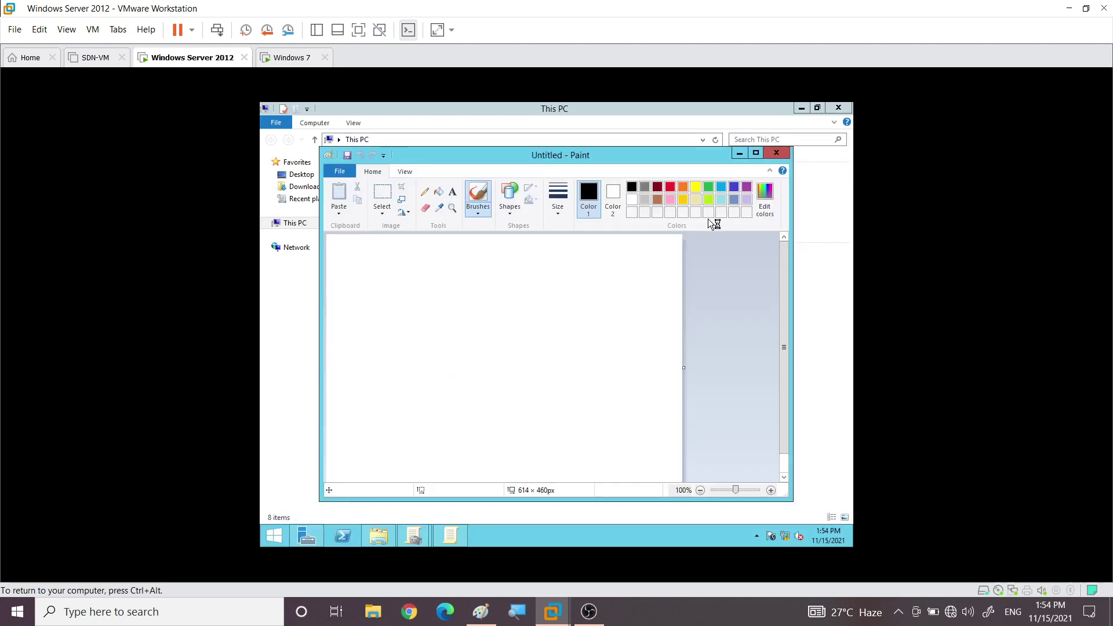
Maximize Paint and handwrite 'Welcome to fci.com' over three lines with a thick black pencil
{"action": "left_click", "coordinate": [757, 153]}
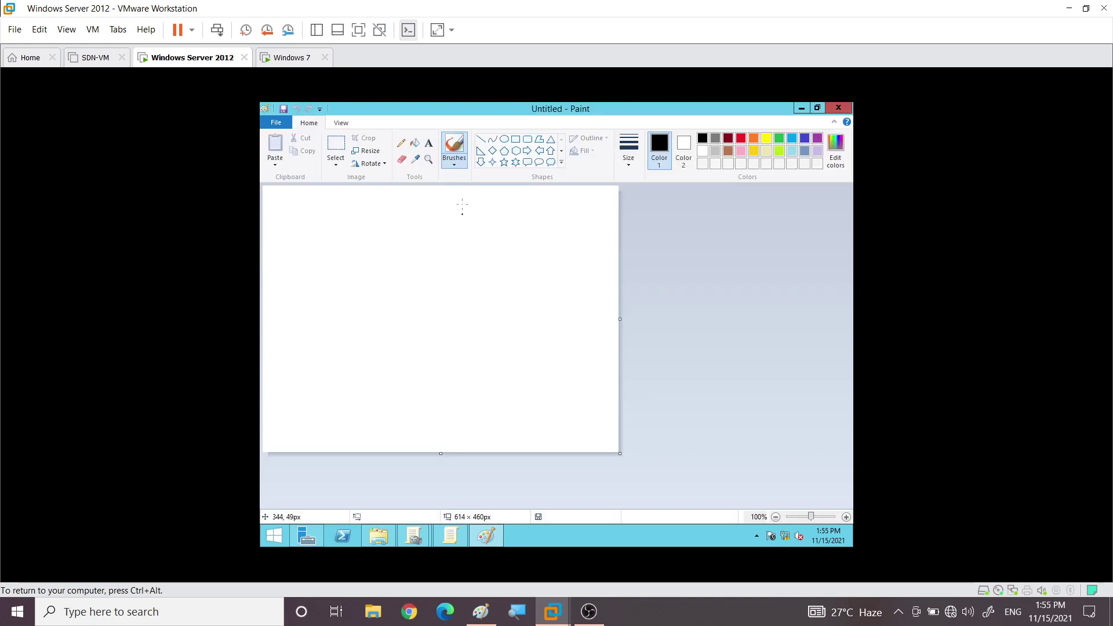
{"action": "left_click", "coordinate": [400, 143]}
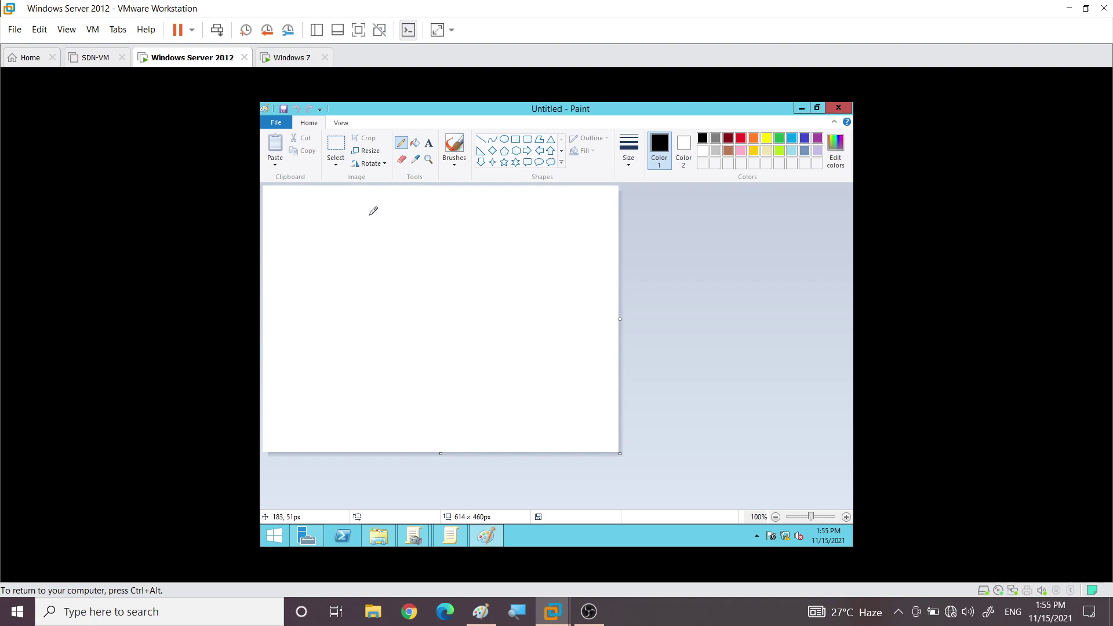
{"action": "left_click_drag", "start_coordinate": [287, 218], "coordinate": [313, 221]}
{"action": "left_click", "coordinate": [628, 151]}
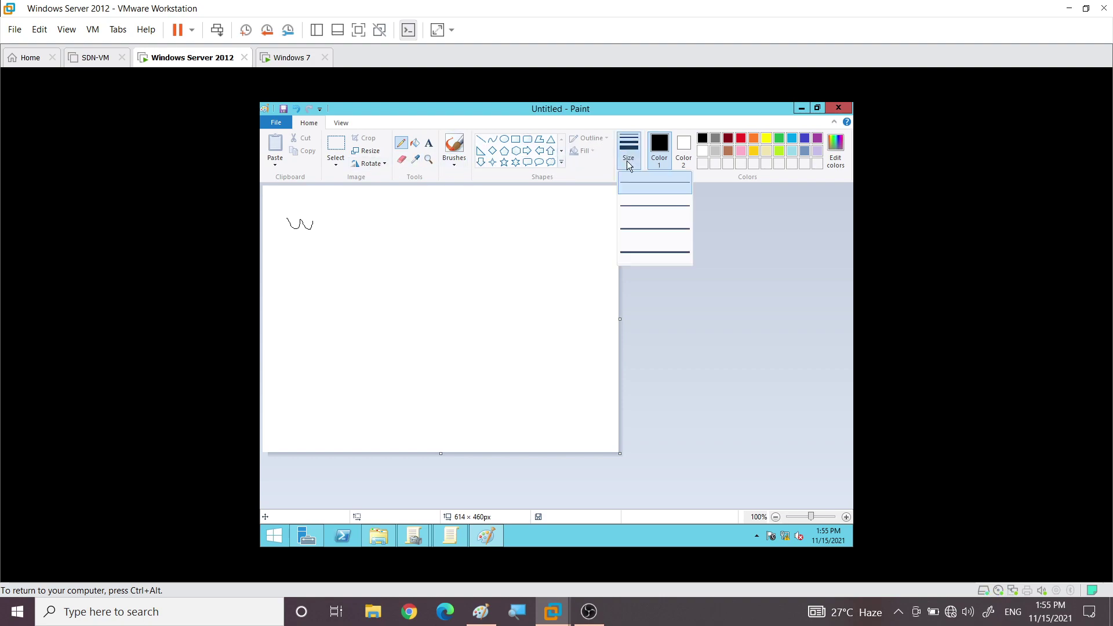
{"action": "left_click", "coordinate": [641, 243]}
{"action": "mouse_move", "coordinate": [300, 227]}
{"action": "left_mouse_down"}
{"action": "mouse_move", "coordinate": [328, 216]}
{"action": "mouse_move", "coordinate": [348, 232]}
{"action": "mouse_move", "coordinate": [363, 214]}
{"action": "mouse_move", "coordinate": [427, 232]}
{"action": "left_mouse_up"}
{"action": "mouse_move", "coordinate": [356, 260]}
{"action": "left_mouse_down"}
{"action": "mouse_move", "coordinate": [363, 285]}
{"action": "mouse_move", "coordinate": [383, 296]}
{"action": "left_mouse_up"}
{"action": "left_click_drag", "start_coordinate": [340, 282], "coordinate": [400, 277]}
{"action": "left_click_drag", "start_coordinate": [315, 330], "coordinate": [342, 334]}
{"action": "mouse_move", "coordinate": [319, 371]}
{"action": "left_mouse_down"}
{"action": "mouse_move", "coordinate": [375, 333]}
{"action": "mouse_move", "coordinate": [402, 365]}
{"action": "mouse_move", "coordinate": [512, 355]}
{"action": "mouse_move", "coordinate": [525, 369]}
{"action": "left_mouse_up"}
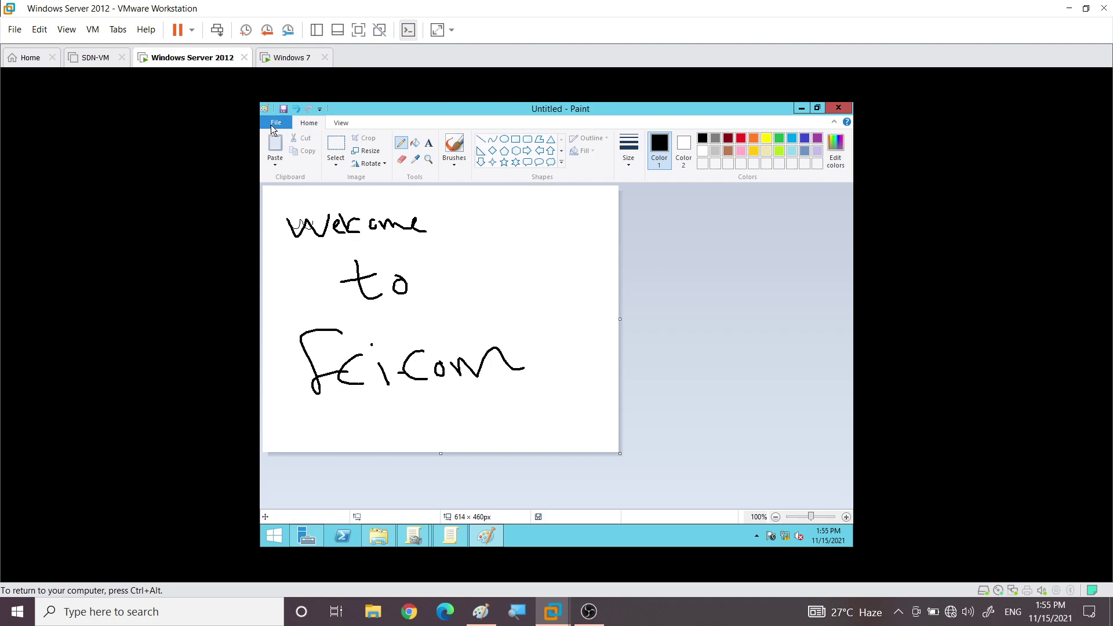
Save the drawing as a JPEG named photo.jpg on the Desktop
{"action": "left_click", "coordinate": [270, 129]}
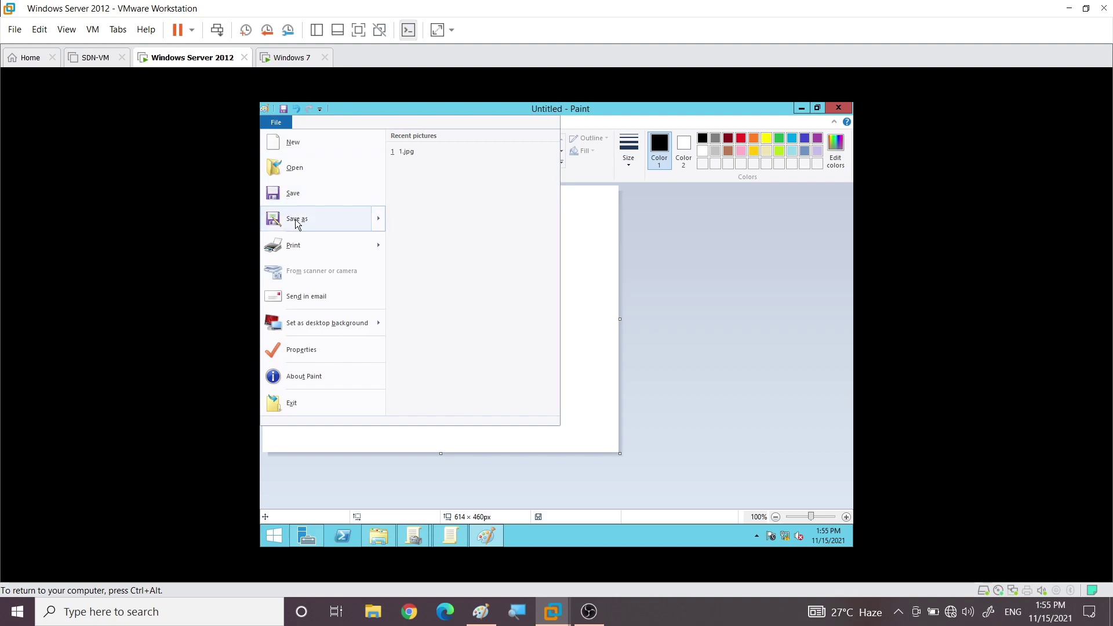
{"action": "mouse_move", "coordinate": [296, 221]}
{"action": "left_click", "coordinate": [438, 192]}
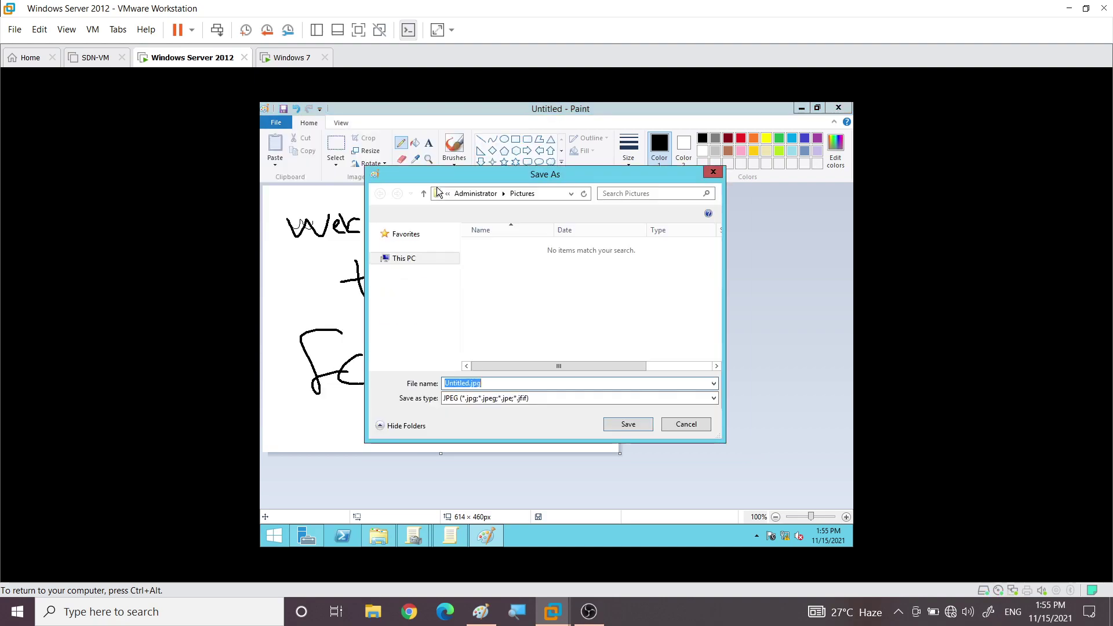
{"action": "left_click", "coordinate": [468, 382]}
{"action": "left_click_drag", "start_coordinate": [469, 383], "coordinate": [443, 381]}
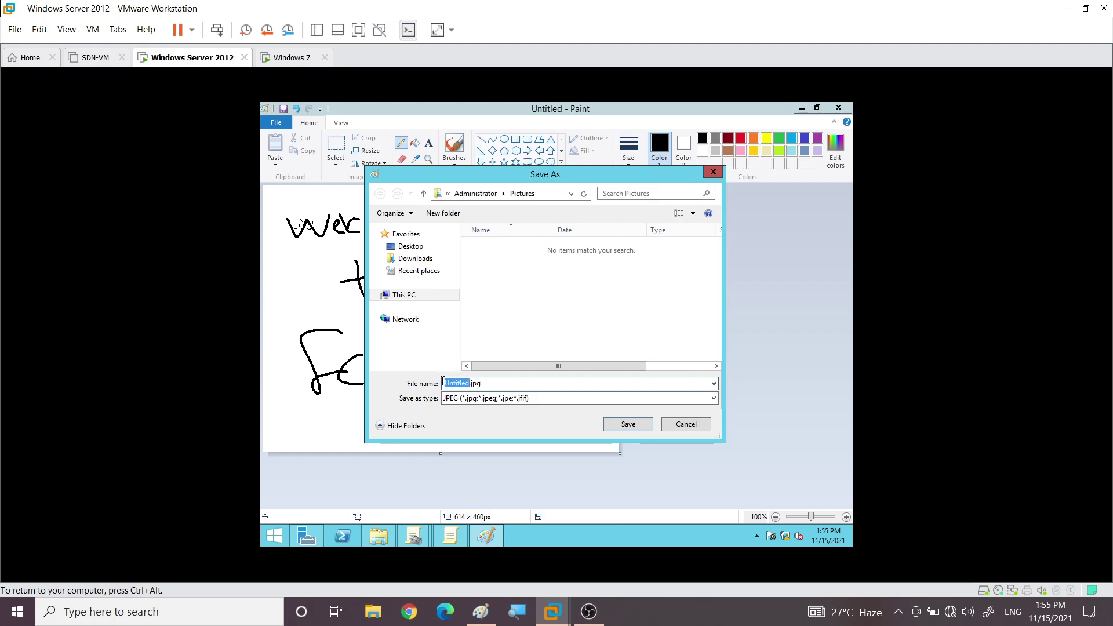
{"action": "type", "text": "photo"}
{"action": "left_click", "coordinate": [411, 247]}
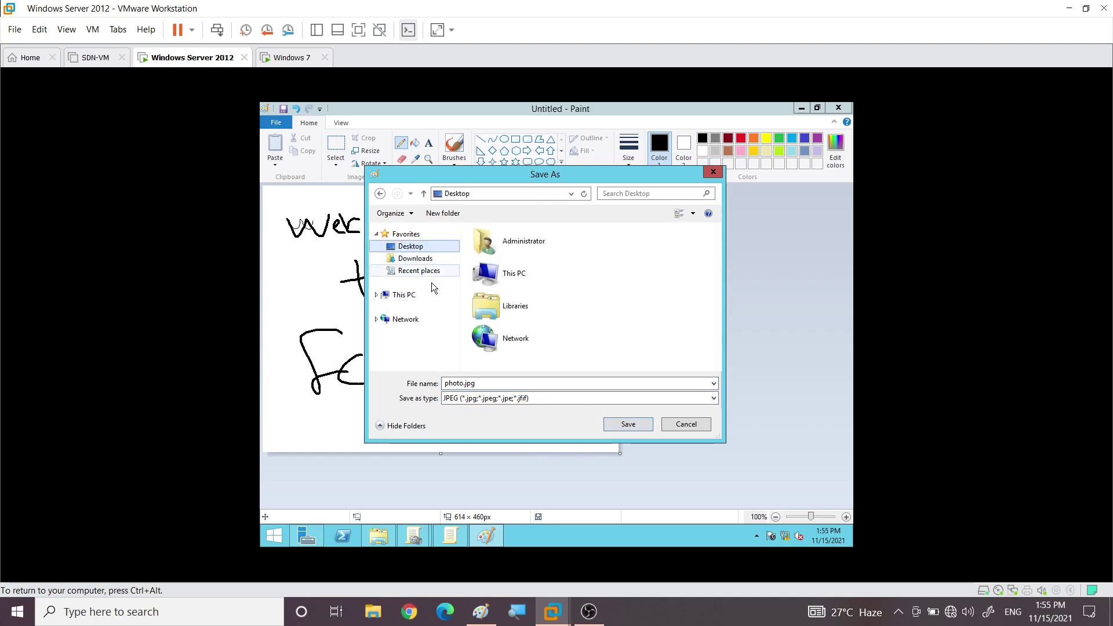
{"action": "left_click", "coordinate": [614, 424]}
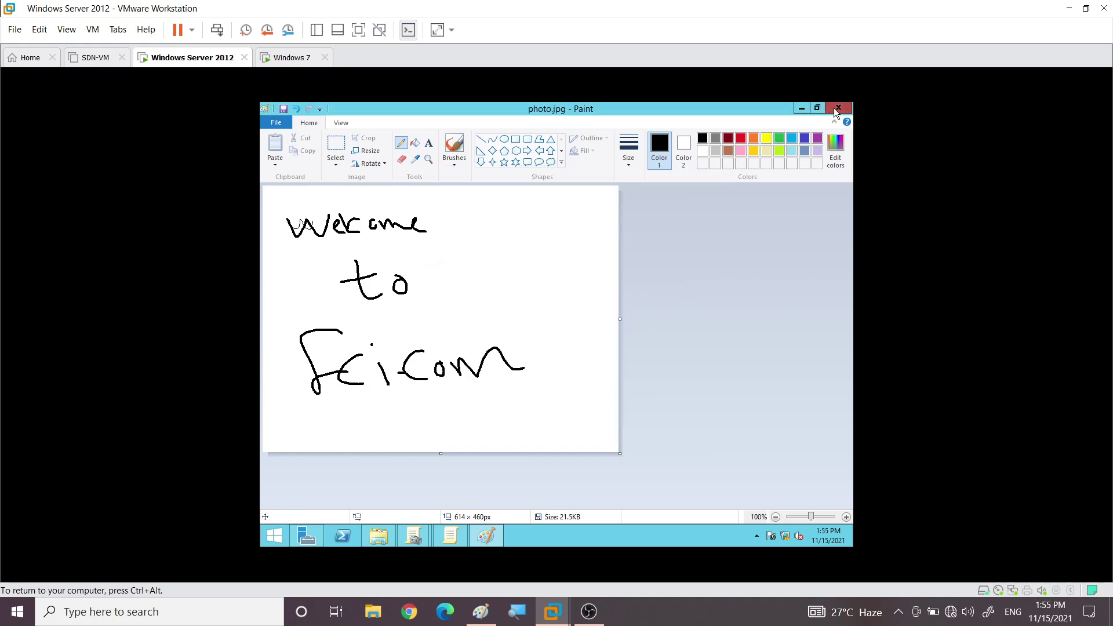
Minimize This PC, both Group Policy windows and Server Manager, then open and close photo.jpg to verify it
{"action": "left_click", "coordinate": [834, 108]}
{"action": "left_click", "coordinate": [799, 108]}
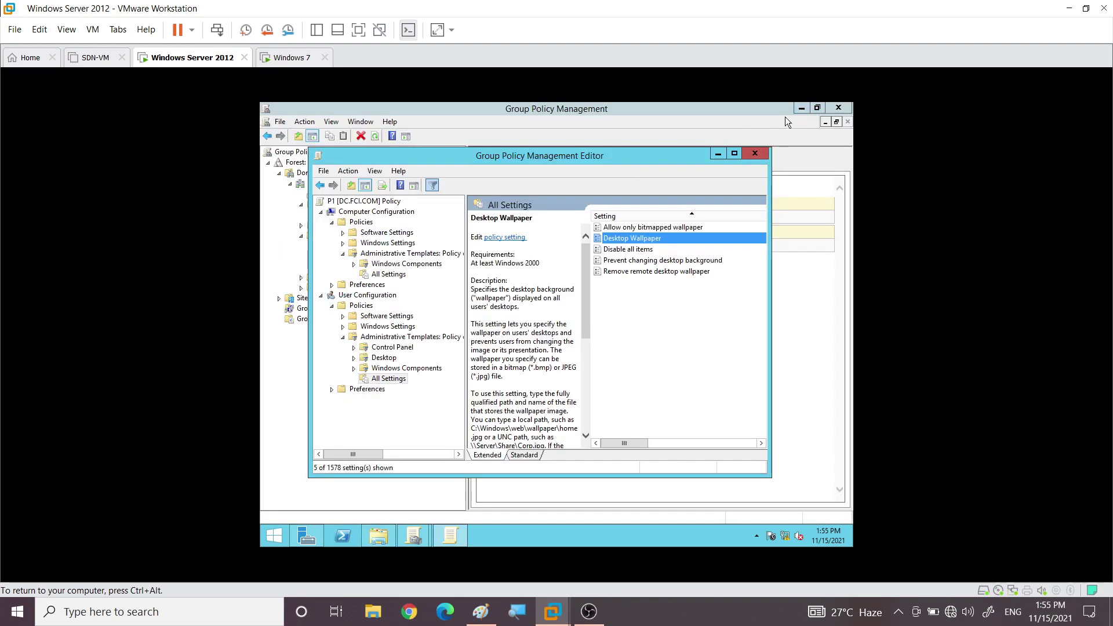
{"action": "left_click", "coordinate": [717, 154]}
{"action": "left_click", "coordinate": [799, 109]}
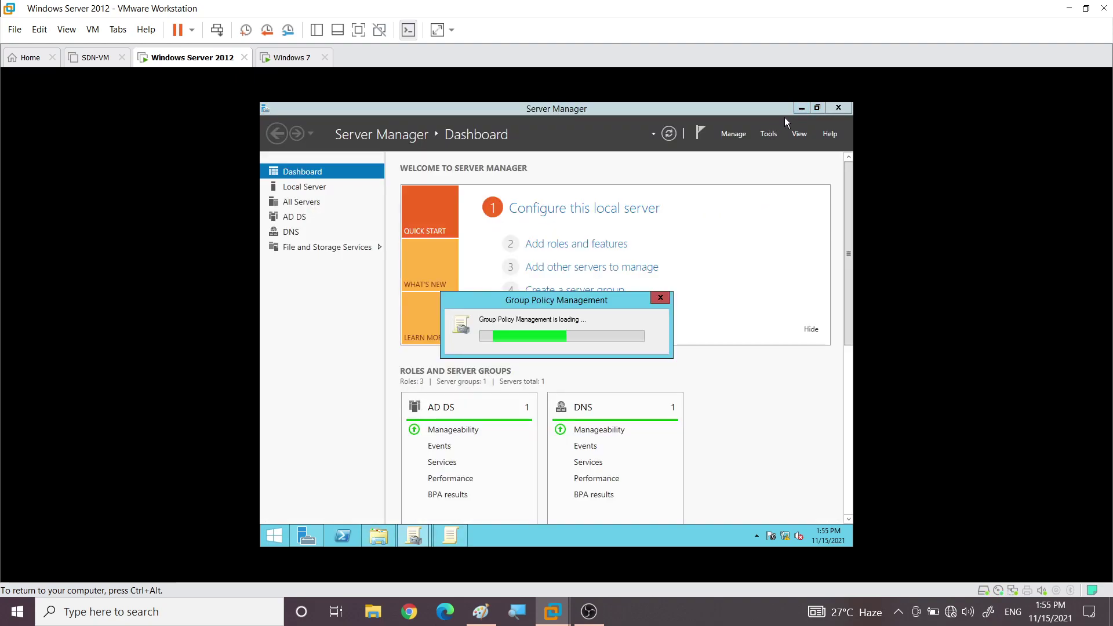
{"action": "left_click", "coordinate": [801, 108]}
{"action": "double_click", "coordinate": [282, 184]}
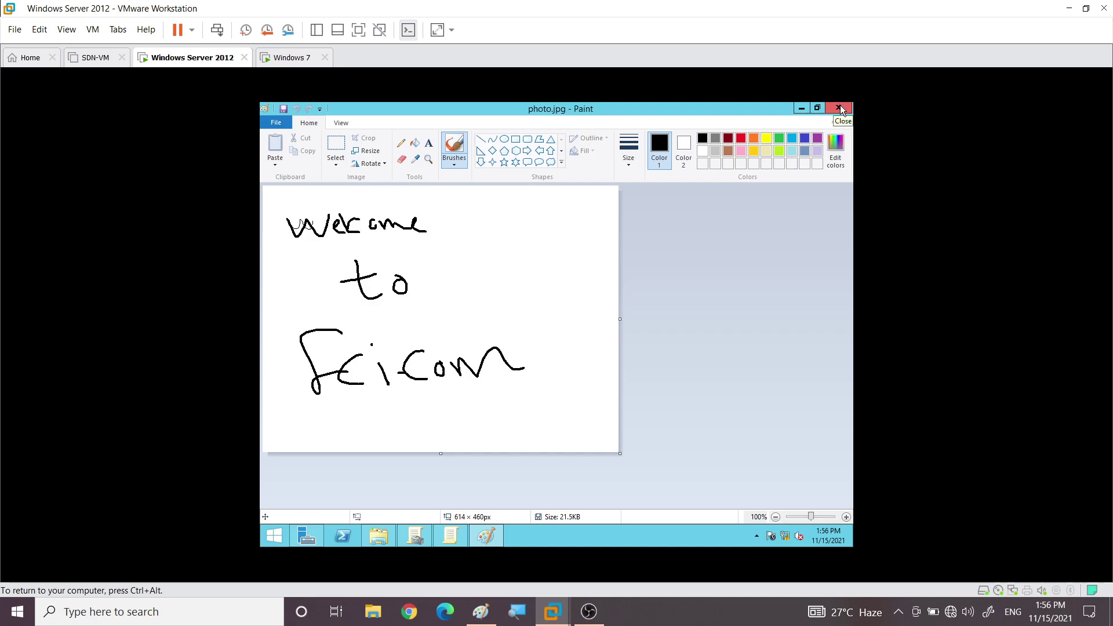
{"action": "left_click", "coordinate": [838, 110]}
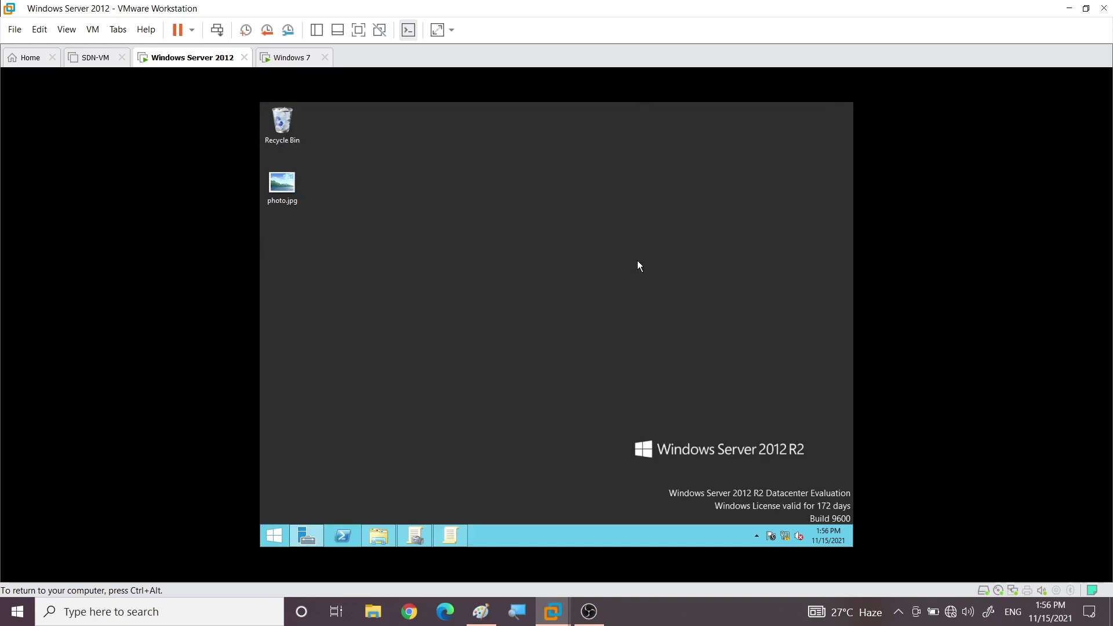
Dismiss photo.jpg's context menu and restore the This PC window from the taskbar
{"action": "right_click", "coordinate": [286, 188]}
{"action": "mouse_move", "coordinate": [311, 226]}
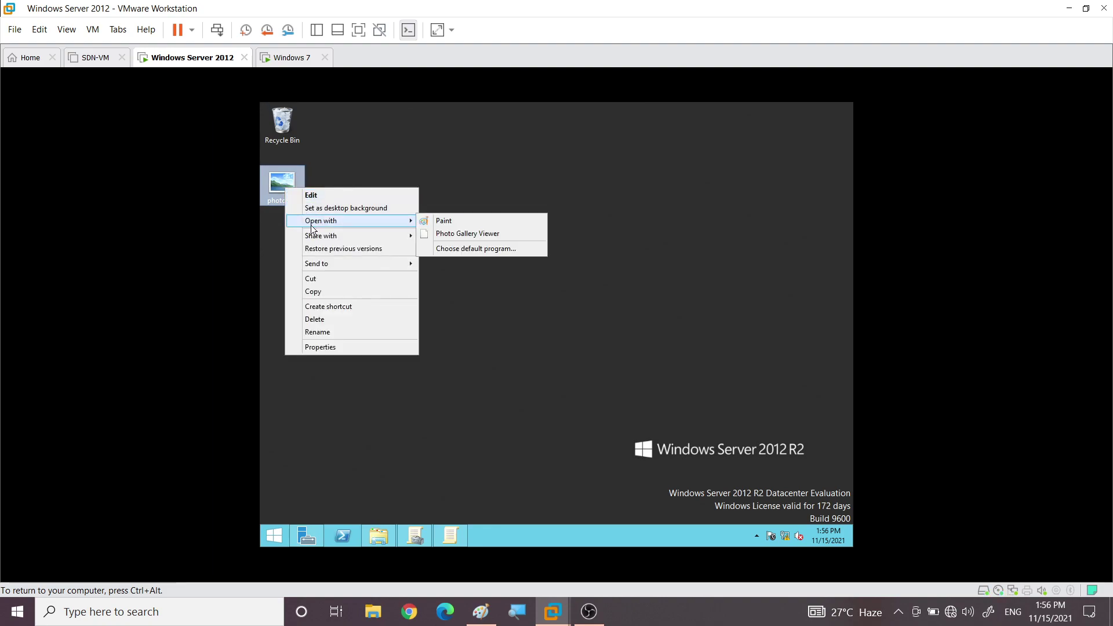
{"action": "left_click", "coordinate": [527, 196]}
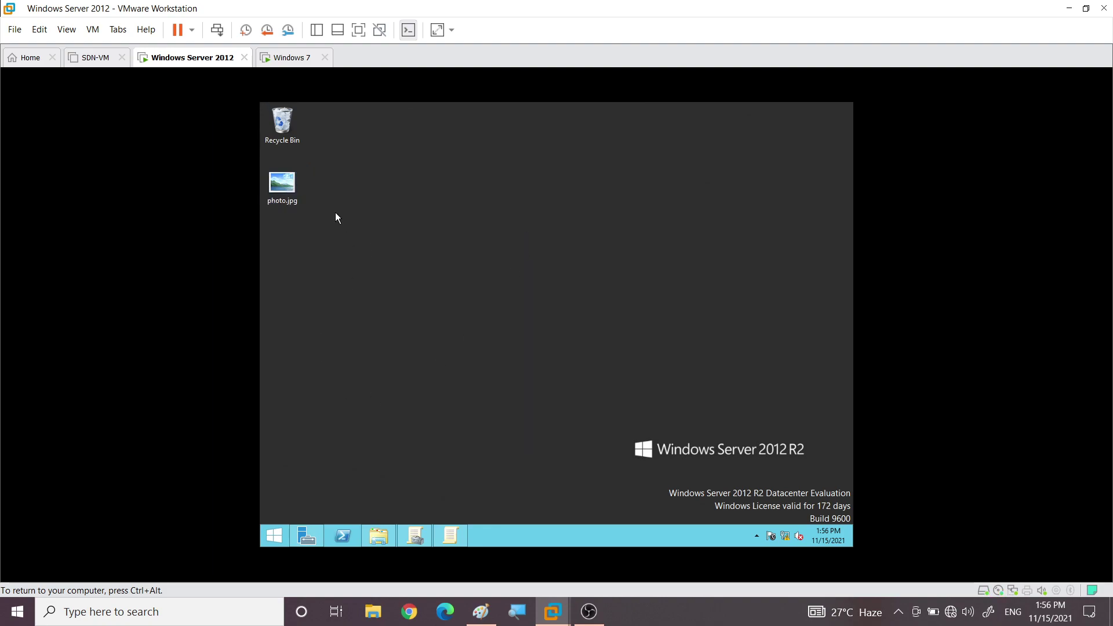
{"action": "left_click", "coordinate": [380, 539]}
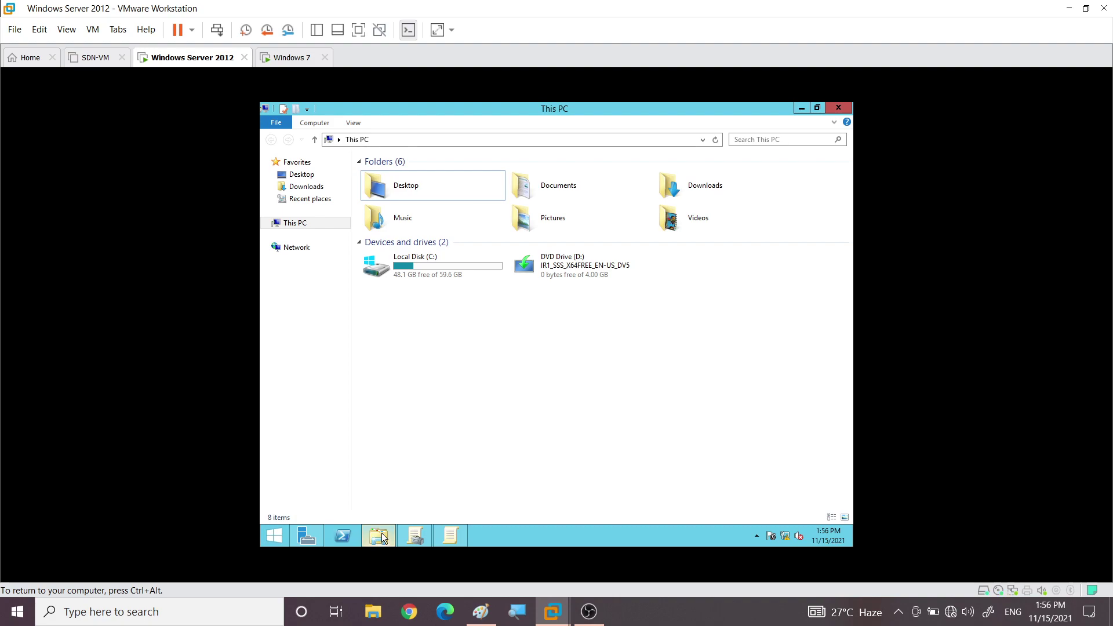
Create a new folder named share on Local Disk (C:), open it, then minimize the window
{"action": "double_click", "coordinate": [437, 273]}
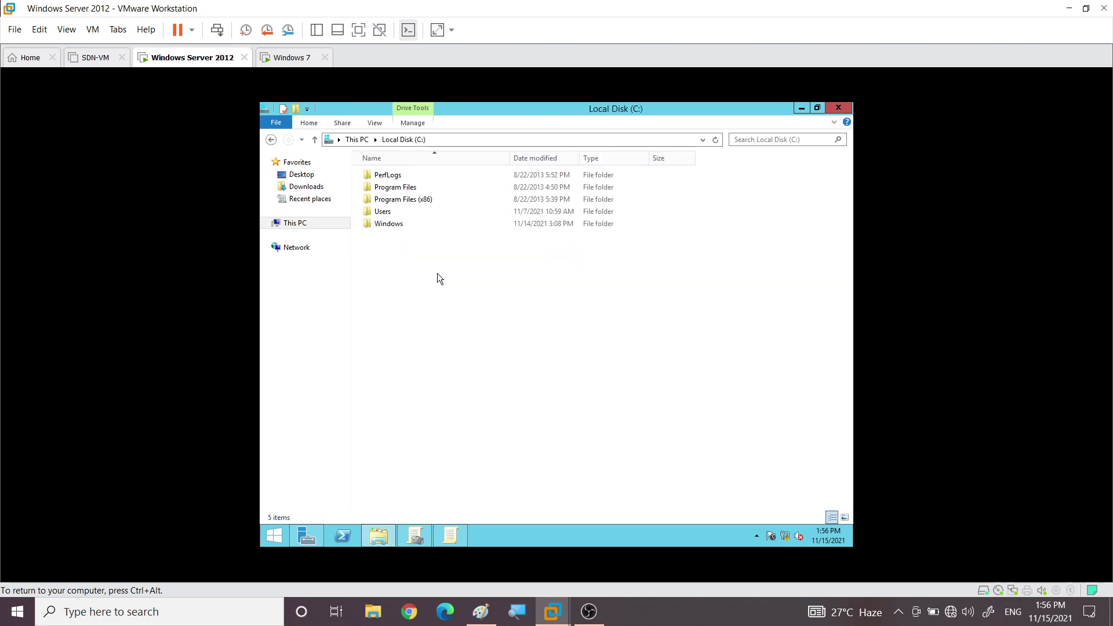
{"action": "right_click", "coordinate": [395, 257]}
{"action": "mouse_move", "coordinate": [478, 373]}
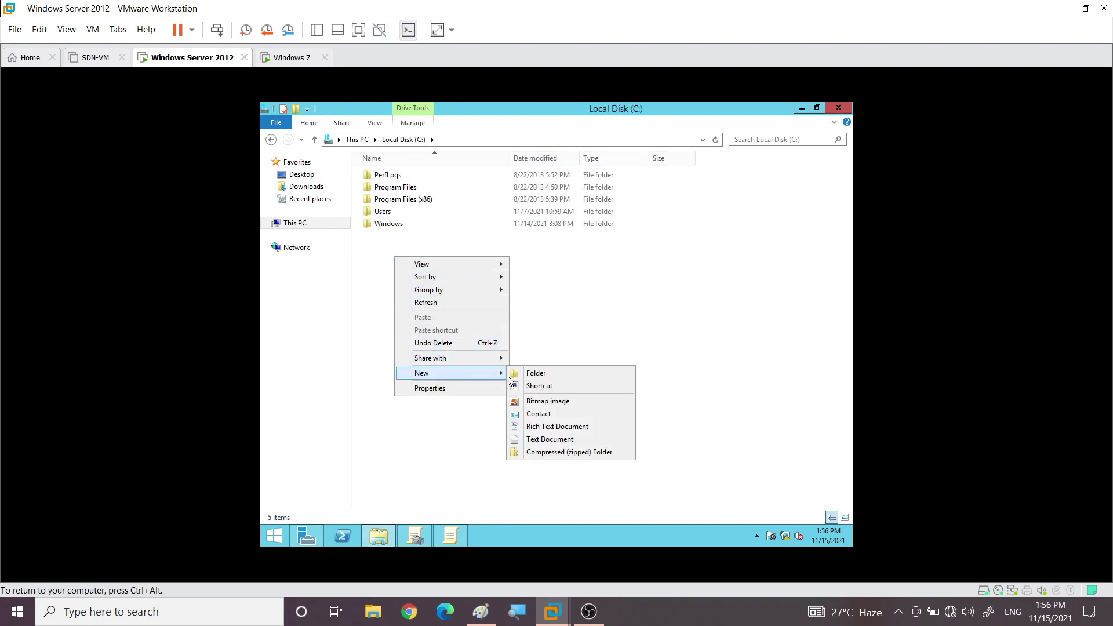
{"action": "left_click", "coordinate": [524, 377]}
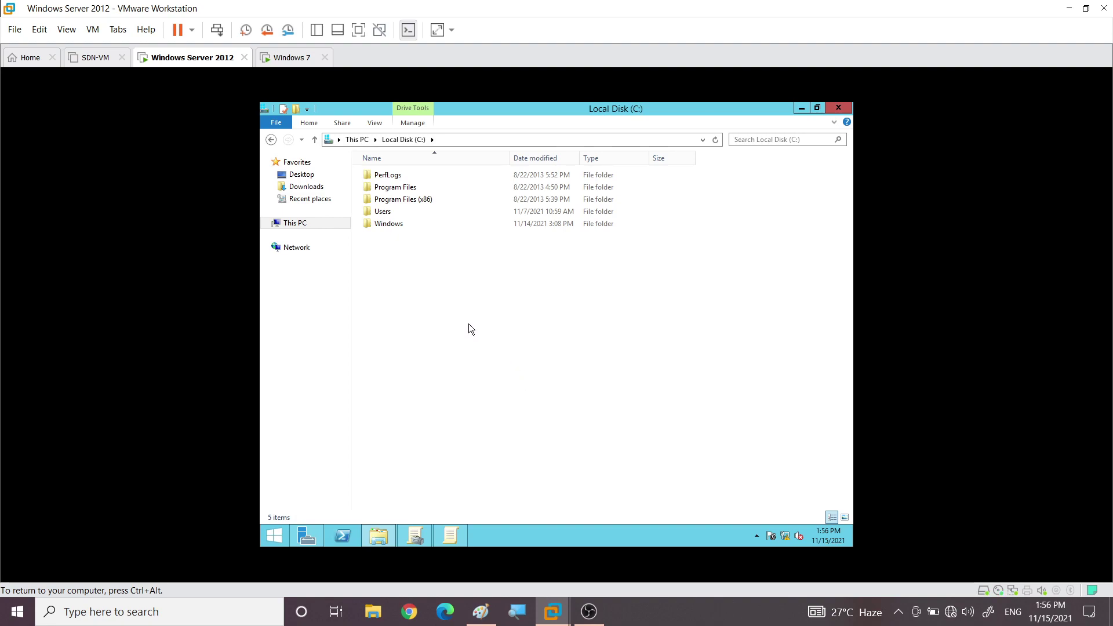
{"action": "type", "text": "share"}
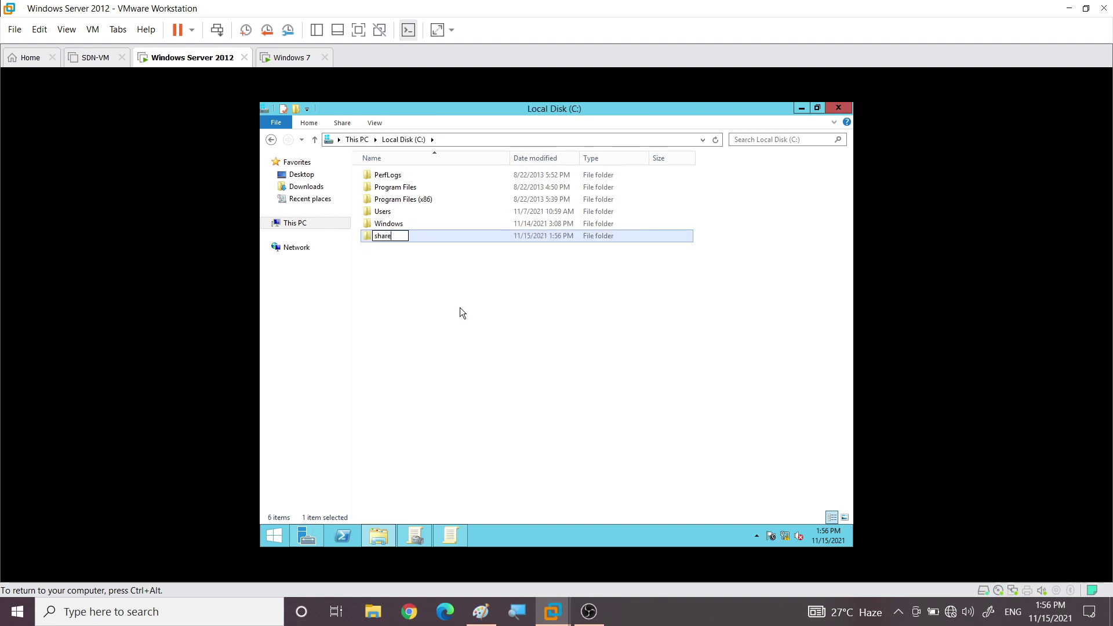
{"action": "key", "text": "Return"}
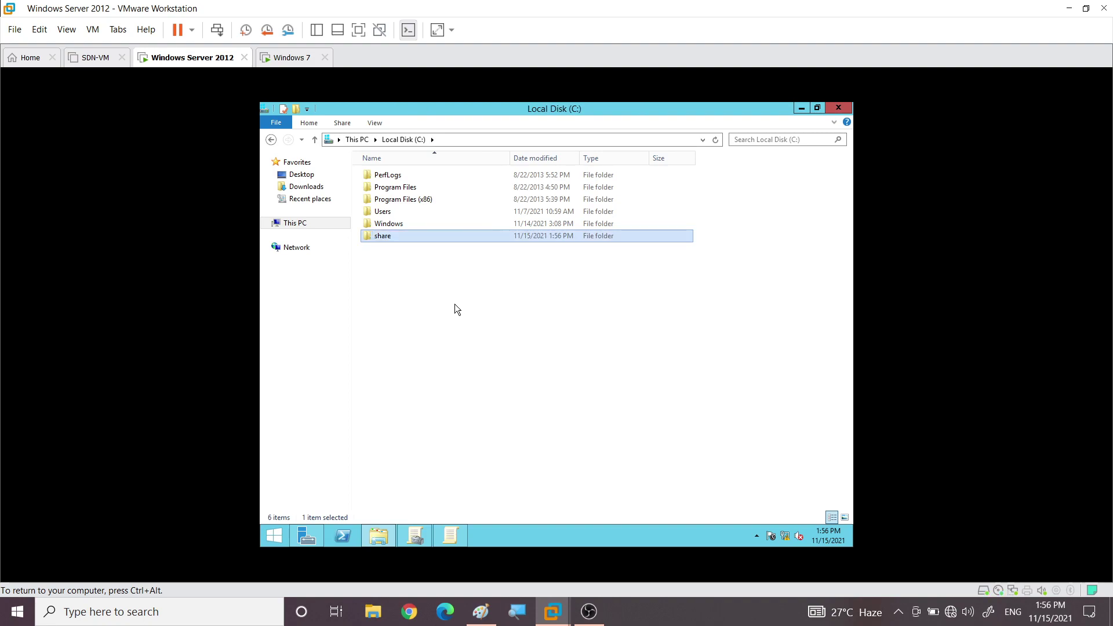
{"action": "double_click", "coordinate": [401, 235]}
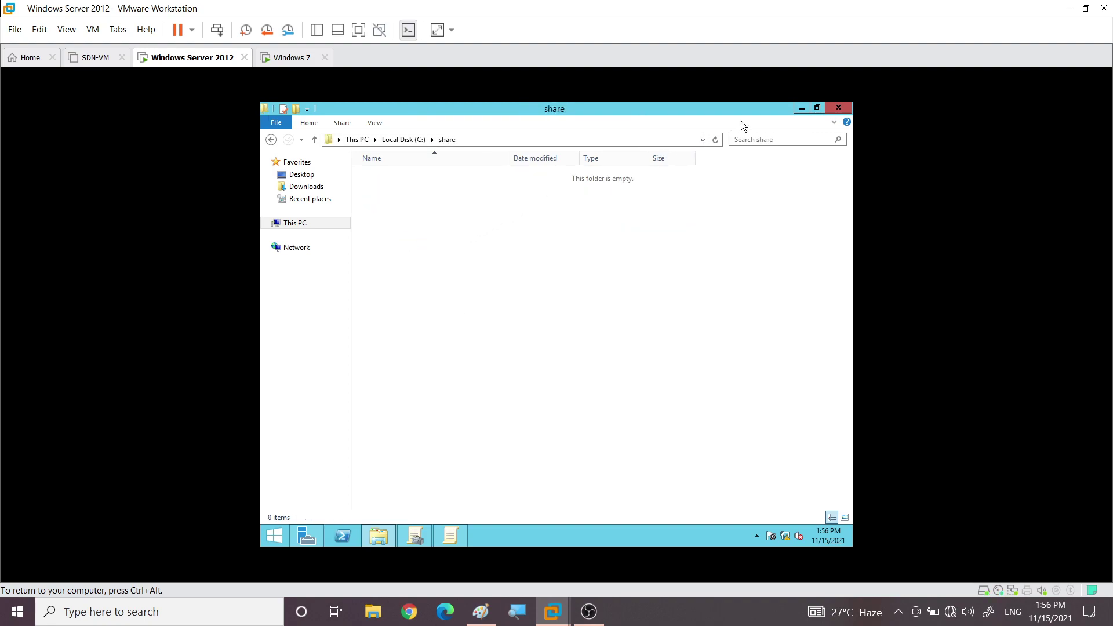
{"action": "left_click", "coordinate": [800, 109]}
Copy photo.jpg from the desktop into the empty share folder
{"action": "left_click", "coordinate": [289, 189]}
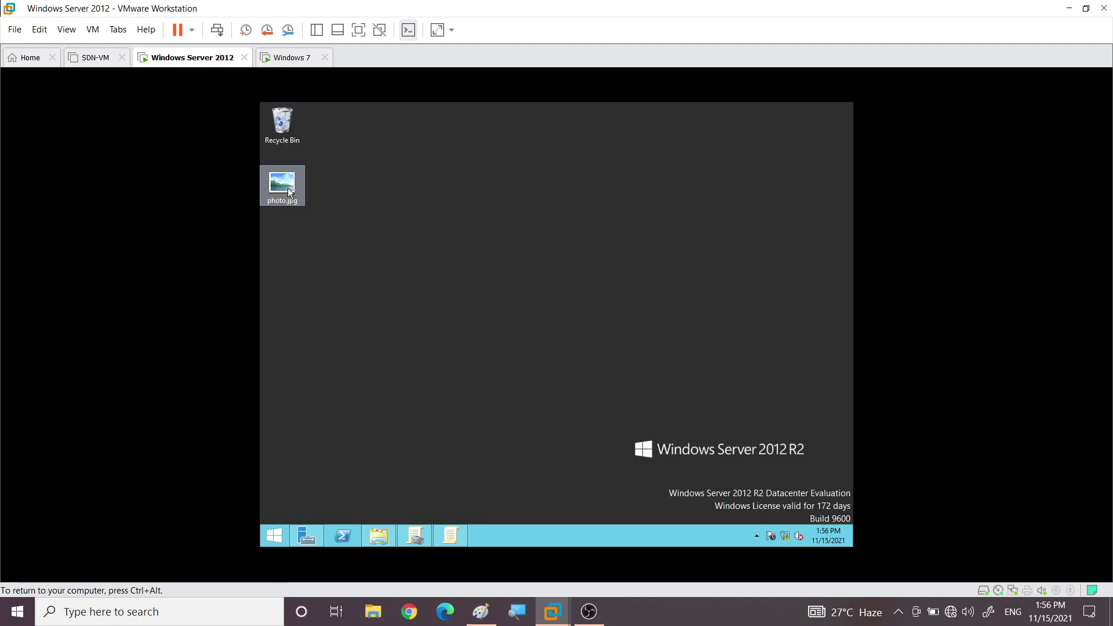
{"action": "right_click", "coordinate": [288, 188]}
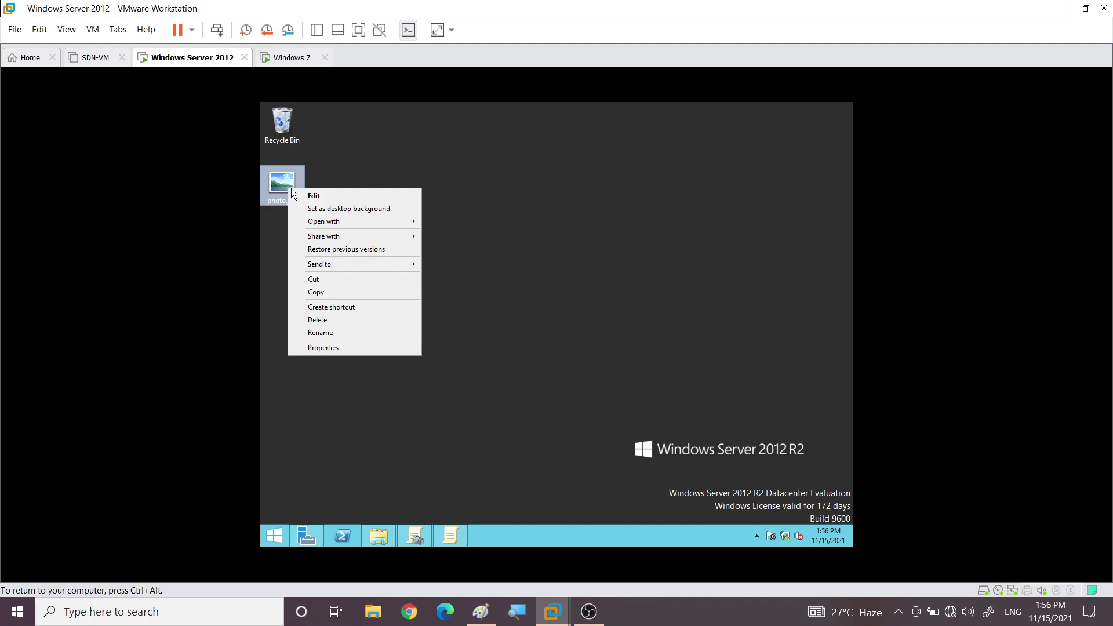
{"action": "left_click", "coordinate": [330, 289]}
{"action": "left_click", "coordinate": [377, 534]}
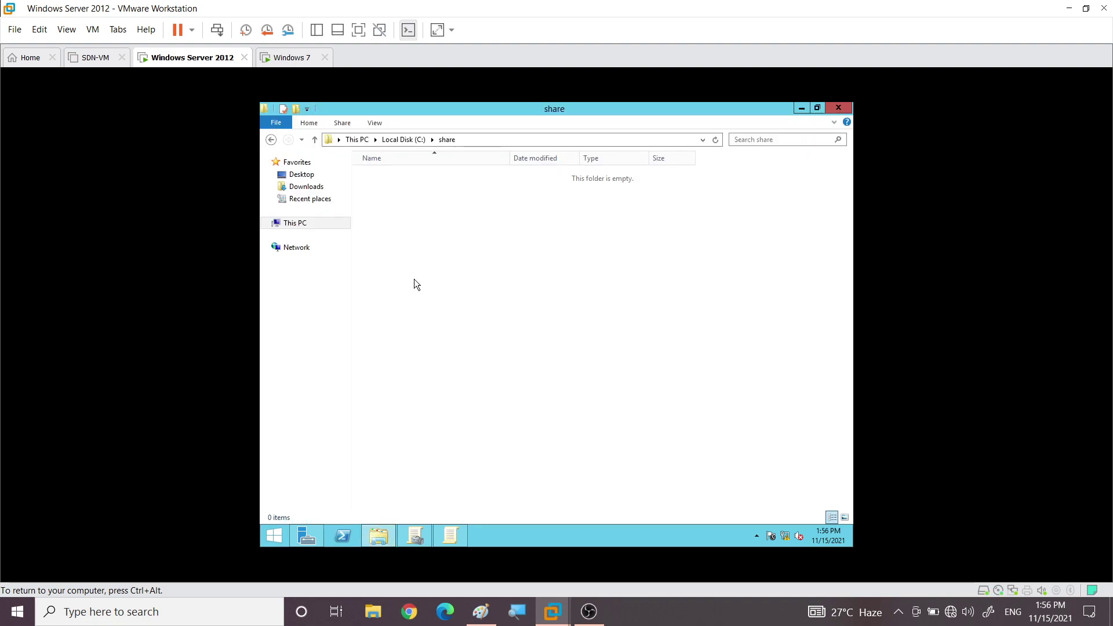
{"action": "right_click", "coordinate": [403, 248]}
{"action": "left_click", "coordinate": [452, 323]}
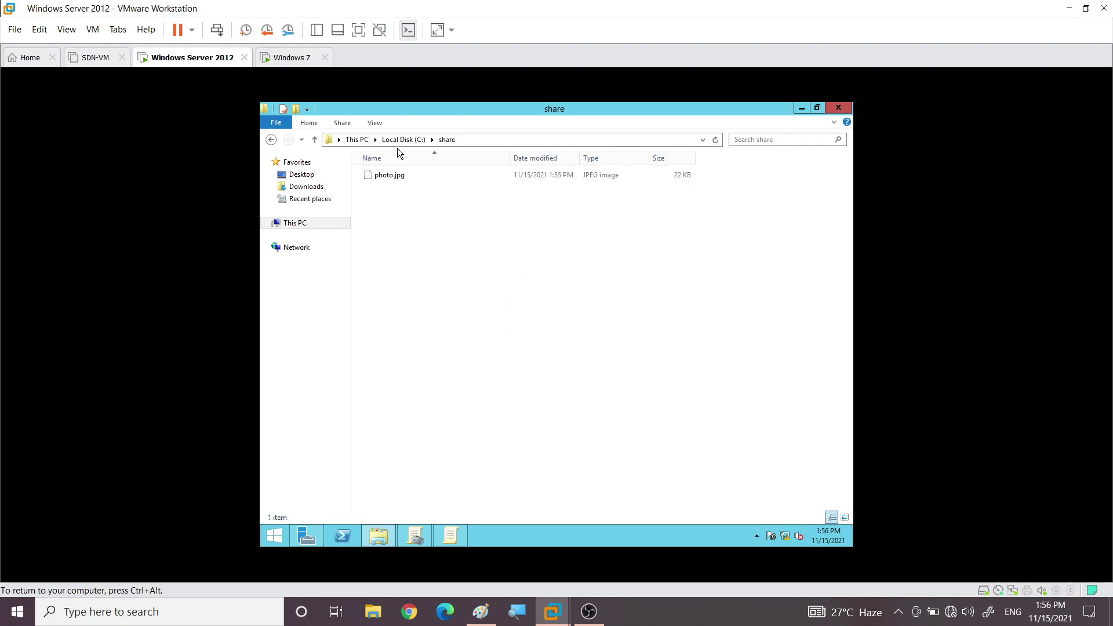
Return to Local Disk (C:), refresh the listing and select the share folder
{"action": "left_click", "coordinate": [391, 175]}
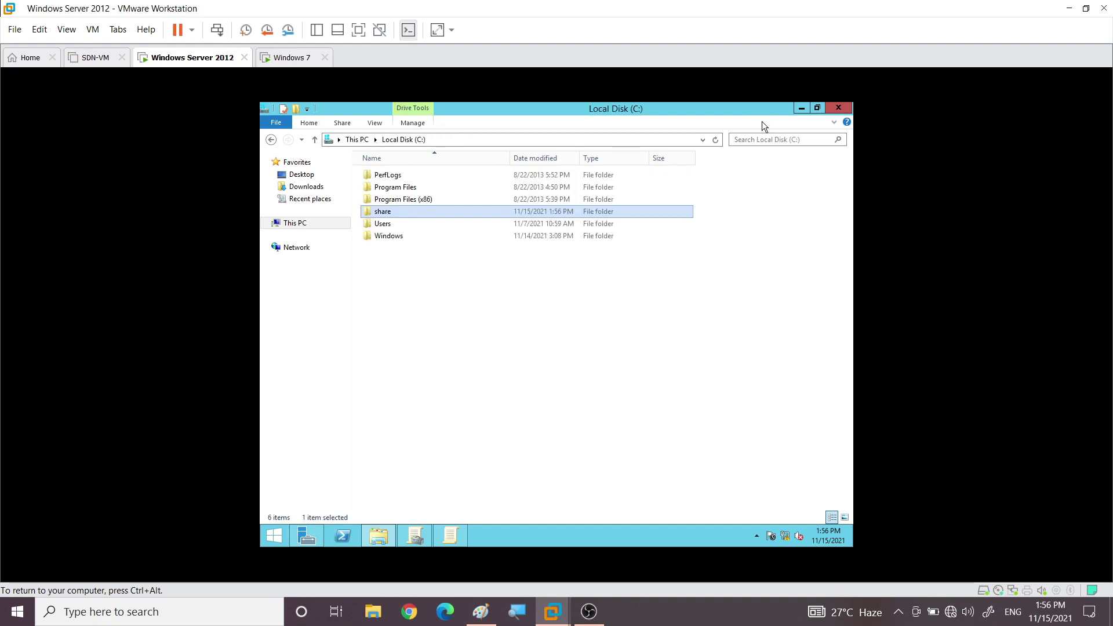
{"action": "key", "text": "F5"}
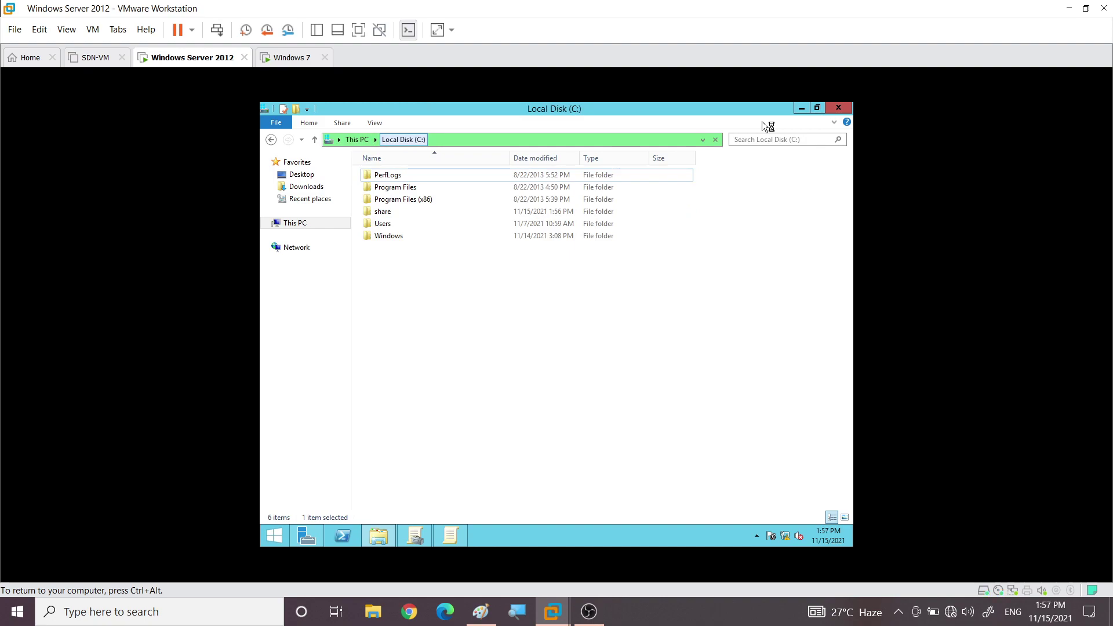
{"action": "left_click", "coordinate": [382, 213]}
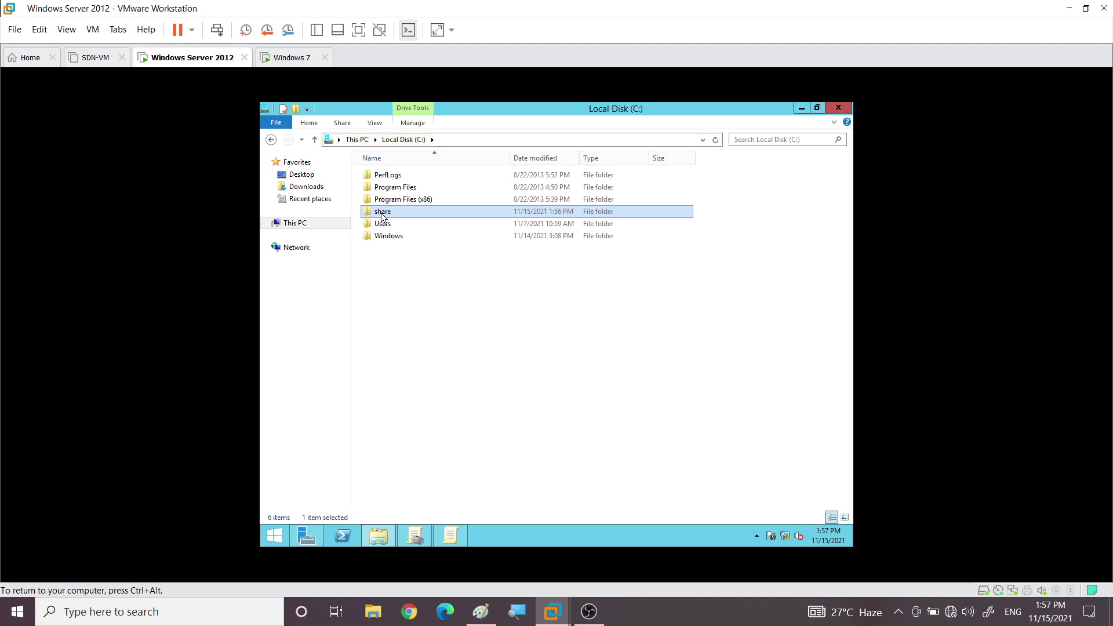
Share the folder as 'share' via Advanced Sharing and bring up its share permissions
{"action": "right_click", "coordinate": [382, 213]}
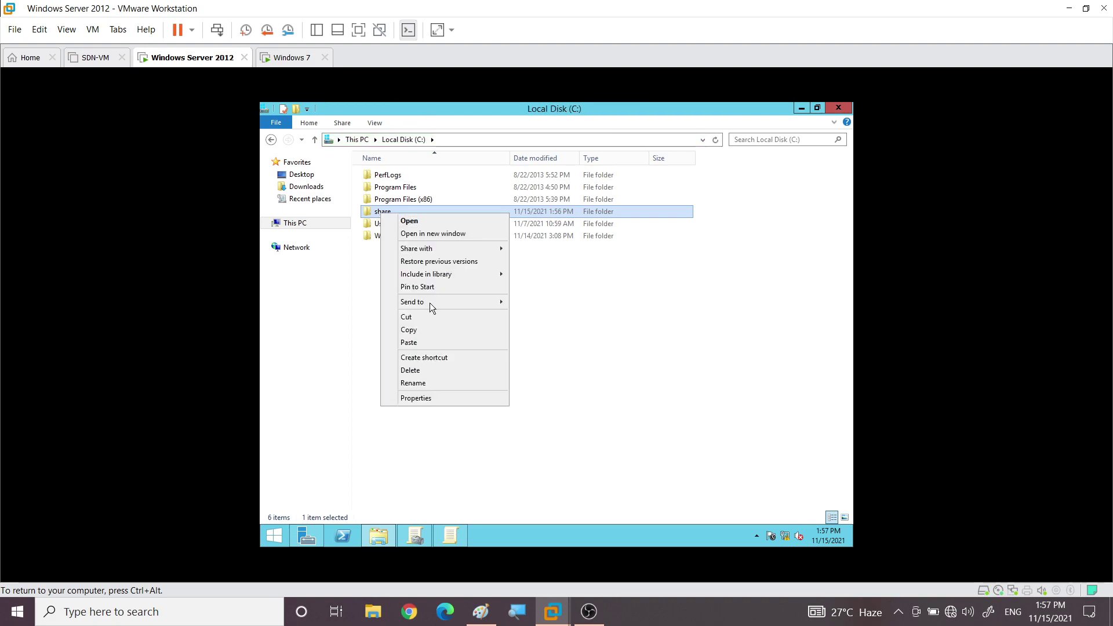
{"action": "left_click", "coordinate": [443, 402]}
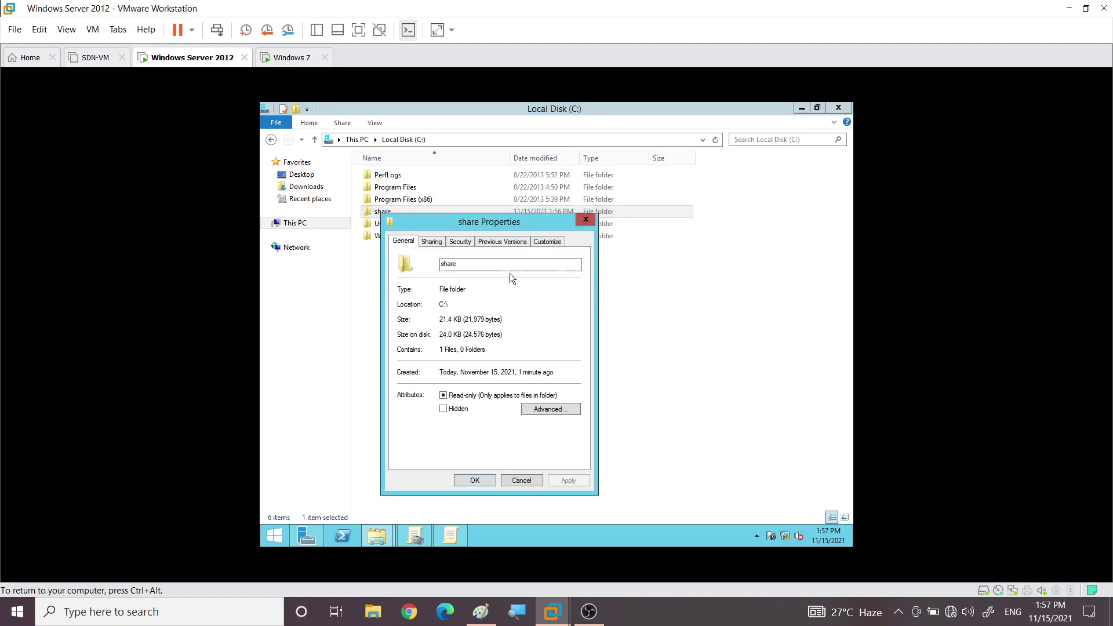
{"action": "left_click", "coordinate": [432, 243]}
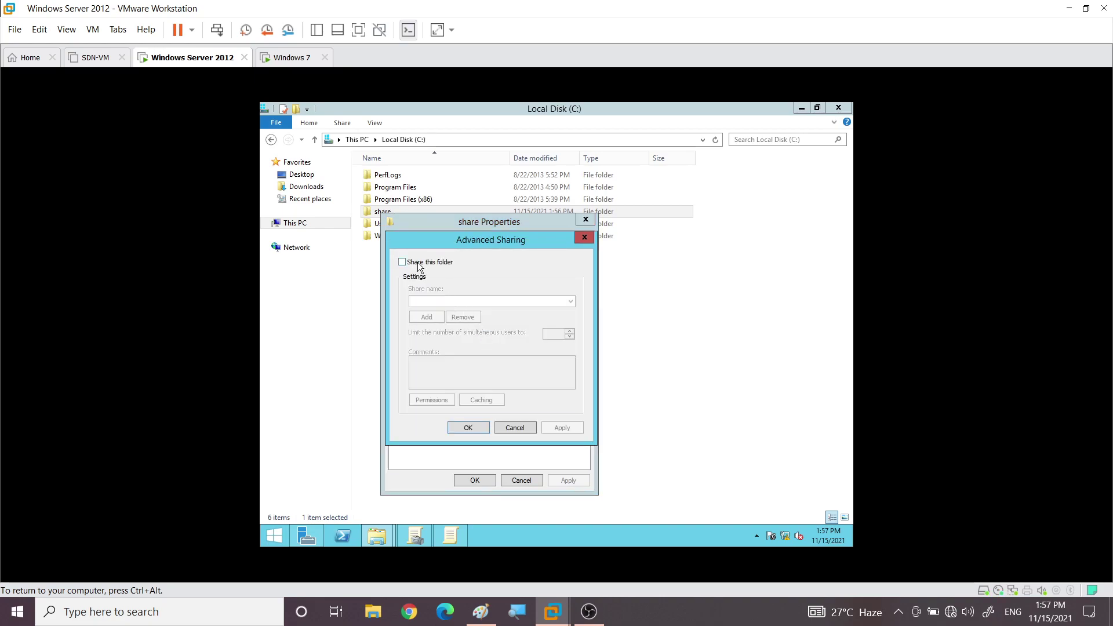
{"action": "left_click", "coordinate": [423, 263]}
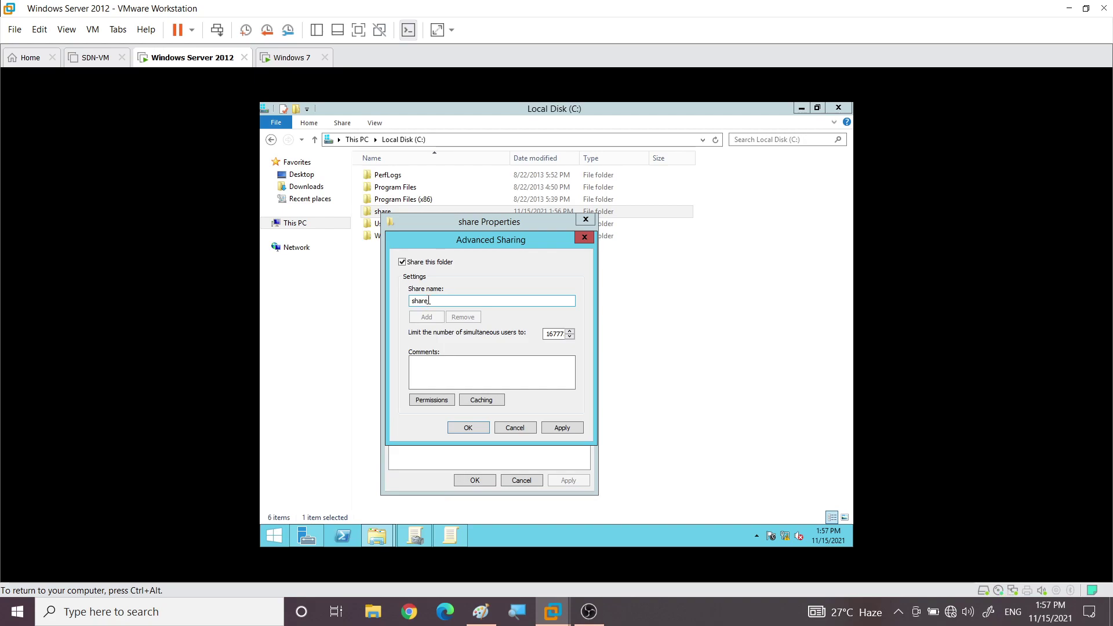
{"action": "left_click", "coordinate": [450, 406]}
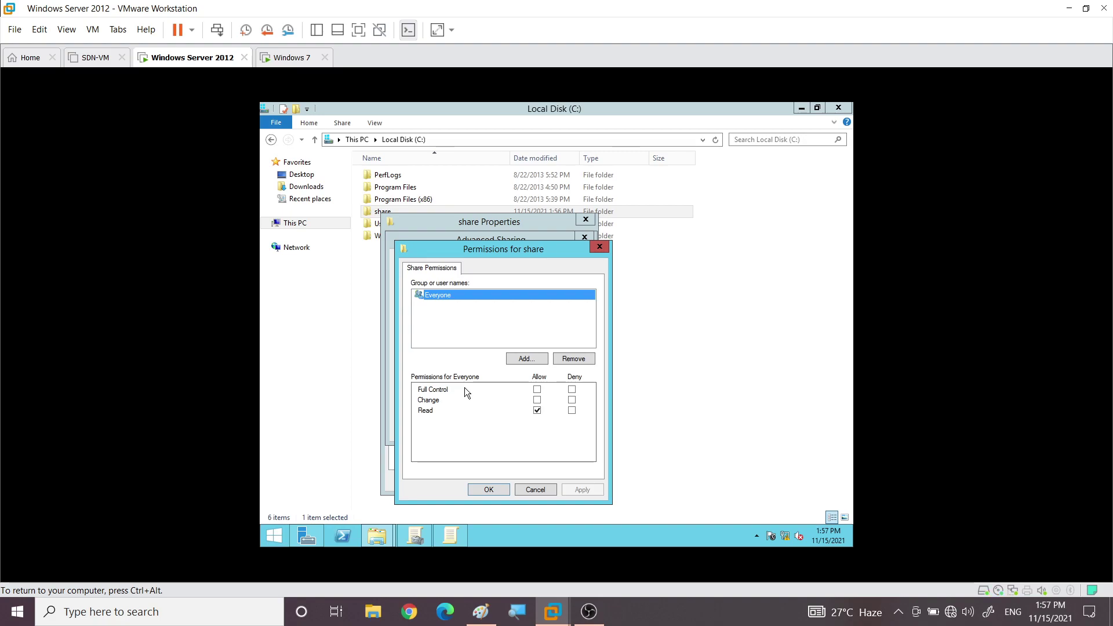
Add Domain Users (found via 'doma') with Read share access and confirm both sharing dialogs
{"action": "left_click", "coordinate": [512, 359]}
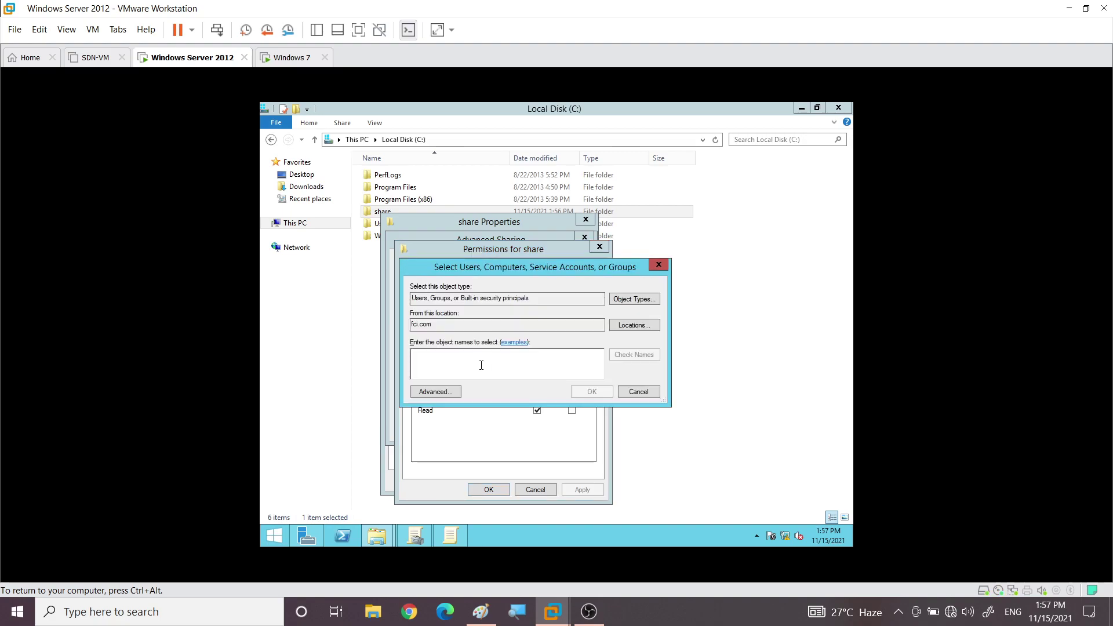
{"action": "type", "text": "doma"}
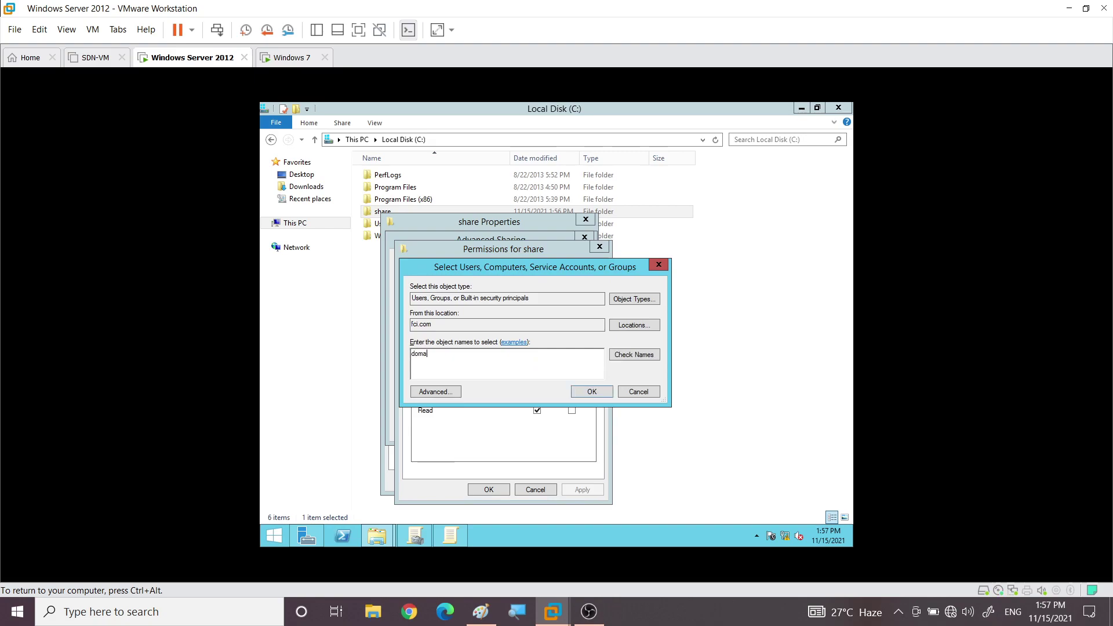
{"action": "left_click", "coordinate": [635, 355]}
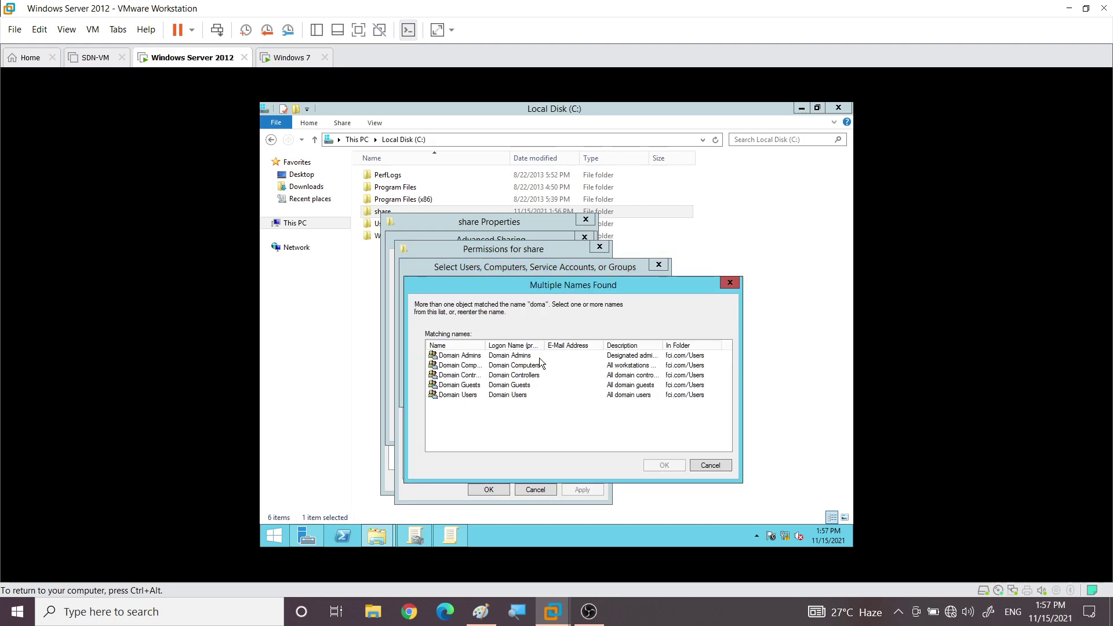
{"action": "left_click_drag", "start_coordinate": [486, 347], "coordinate": [527, 348]}
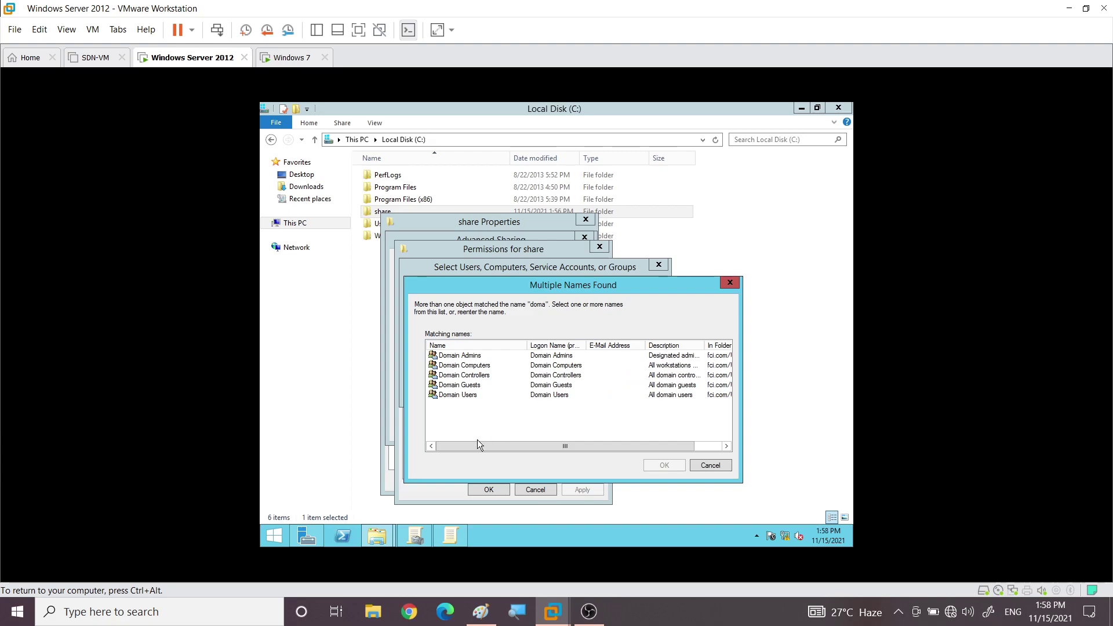
{"action": "left_click", "coordinate": [445, 398]}
{"action": "left_click", "coordinate": [656, 464]}
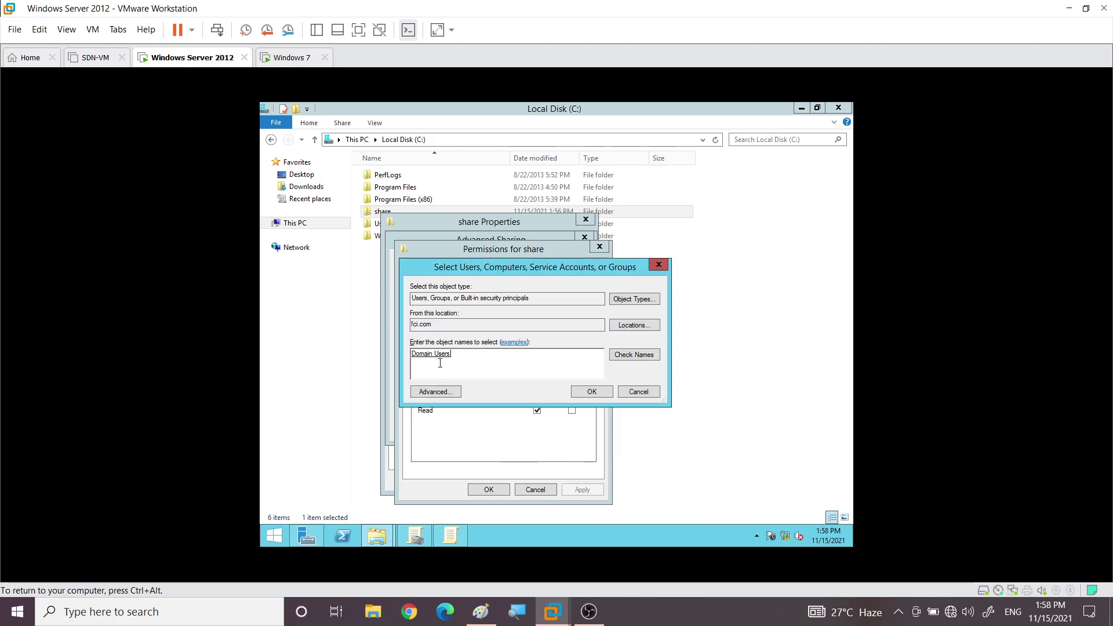
{"action": "left_click", "coordinate": [584, 392]}
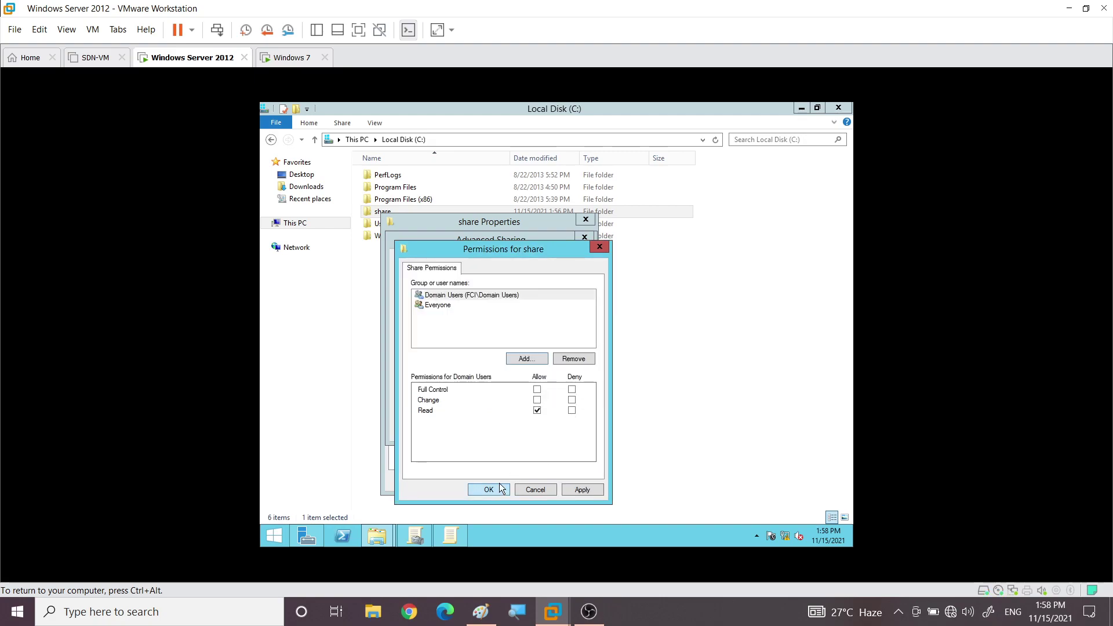
{"action": "left_click", "coordinate": [451, 296]}
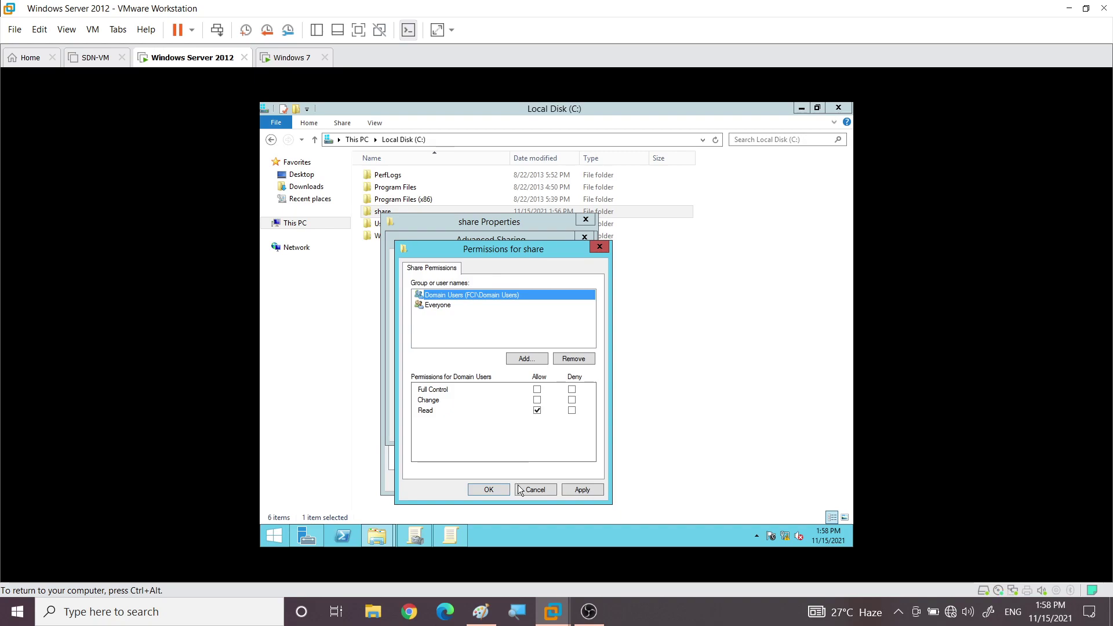
{"action": "left_click", "coordinate": [489, 489]}
{"action": "left_click", "coordinate": [474, 429]}
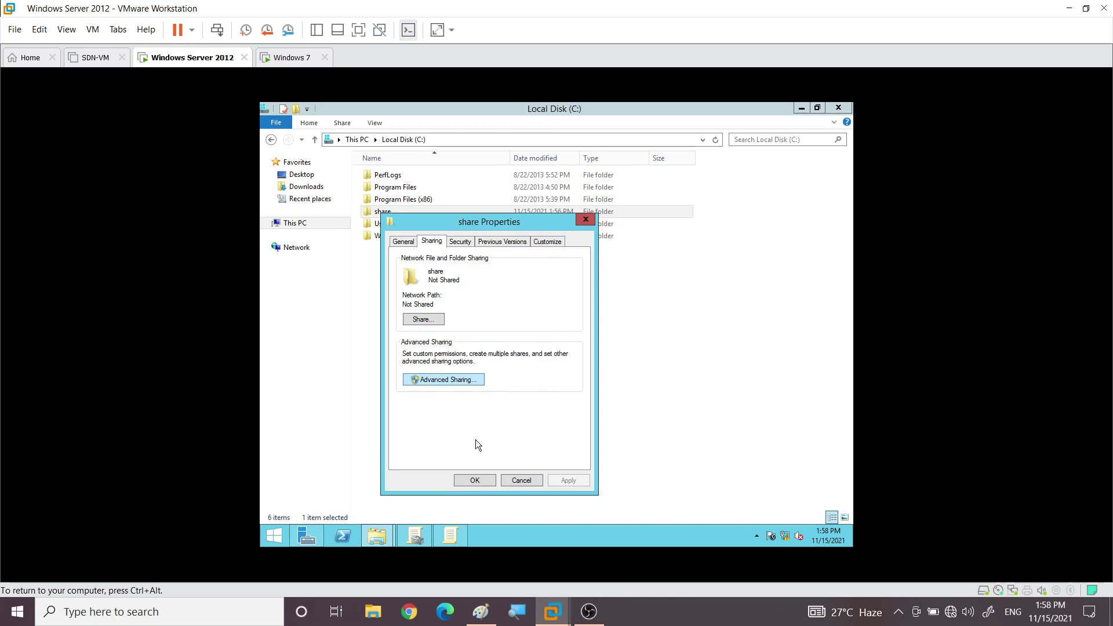
Add Domain Users, found via 'doma', to the share folder's Security permissions
{"action": "left_click", "coordinate": [458, 242]}
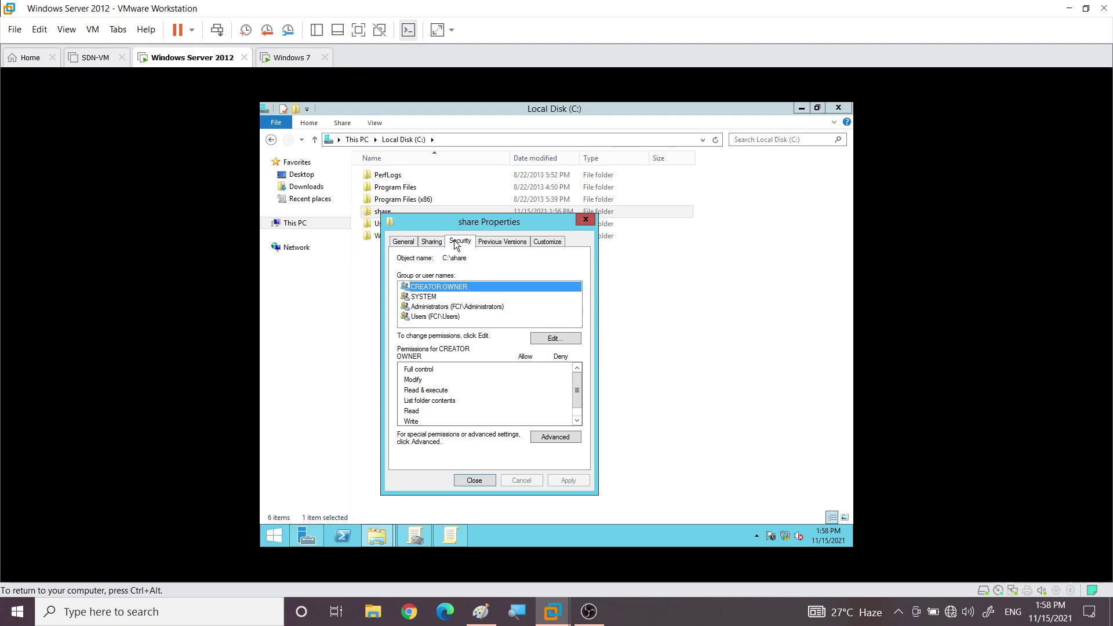
{"action": "left_click", "coordinate": [556, 338]}
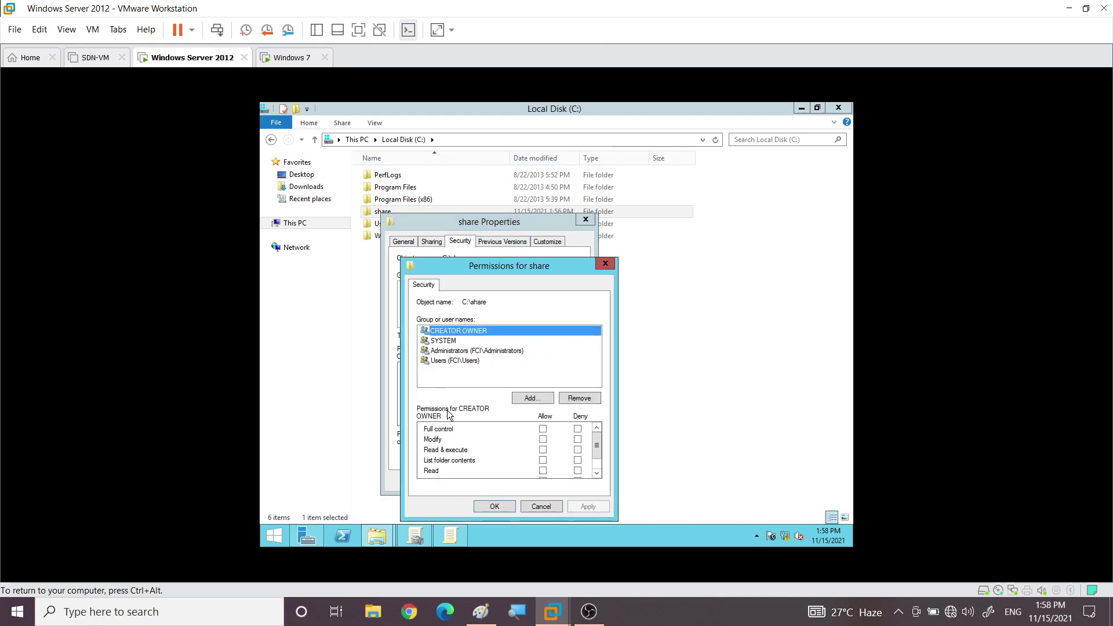
{"action": "left_click", "coordinate": [520, 398]}
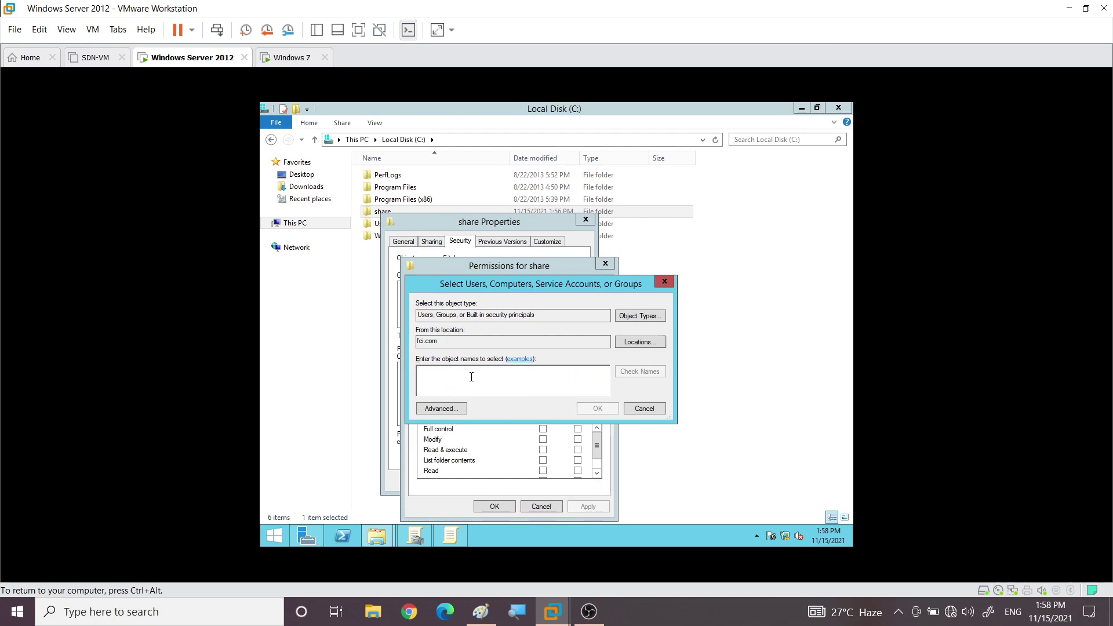
{"action": "type", "text": "doan"}
{"action": "key", "text": "BackSpace"}
{"action": "key", "text": "BackSpace"}
{"action": "type", "text": "ma"}
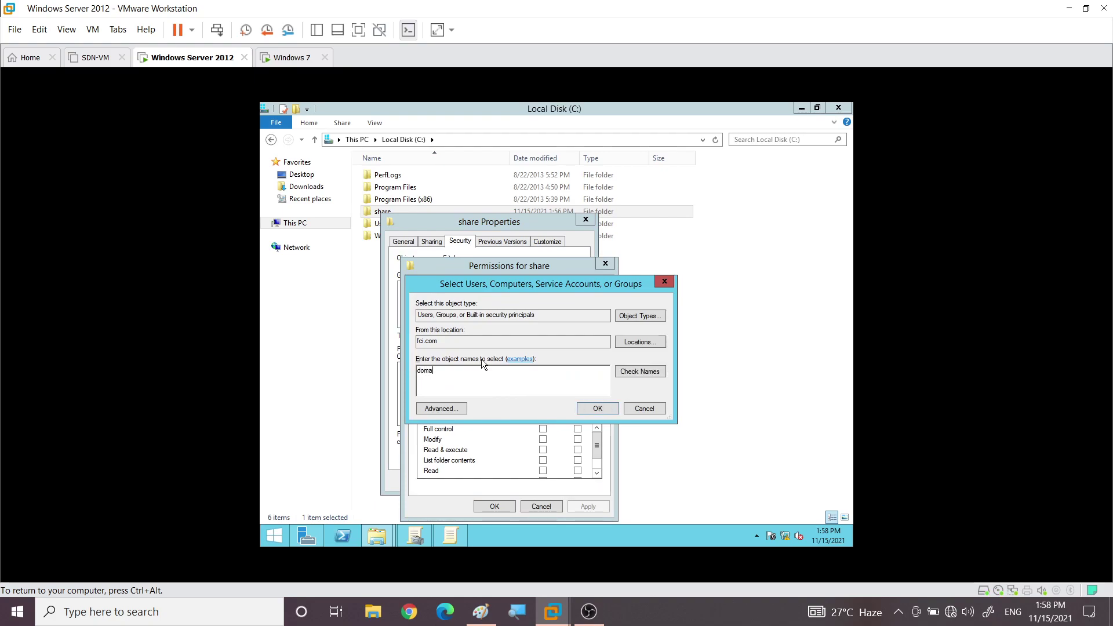
{"action": "left_click", "coordinate": [631, 370]}
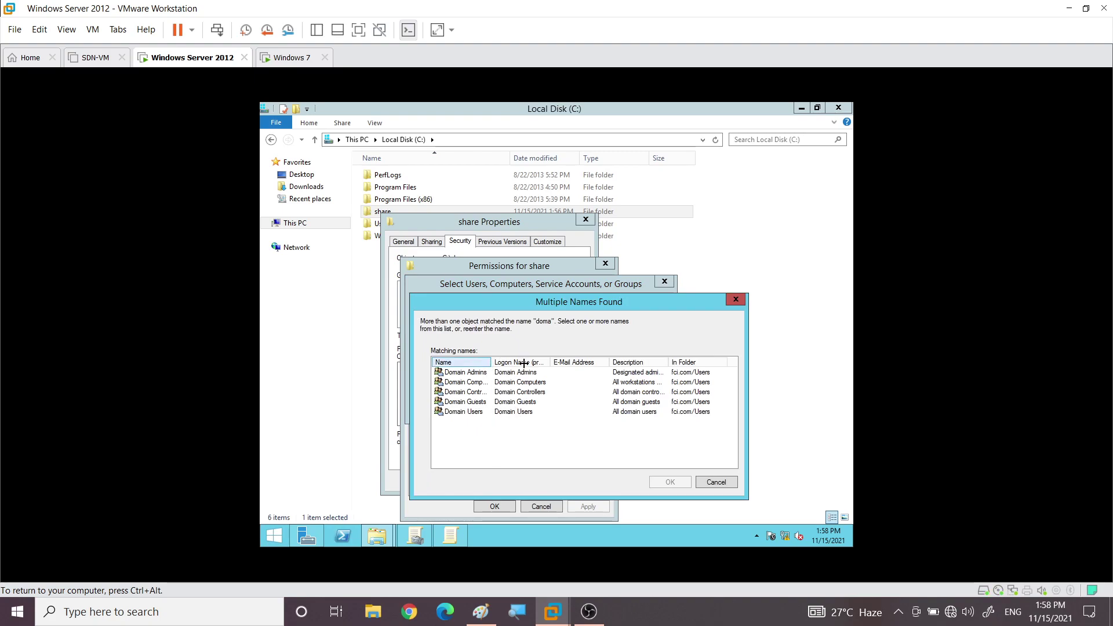
{"action": "double_click", "coordinate": [463, 411]}
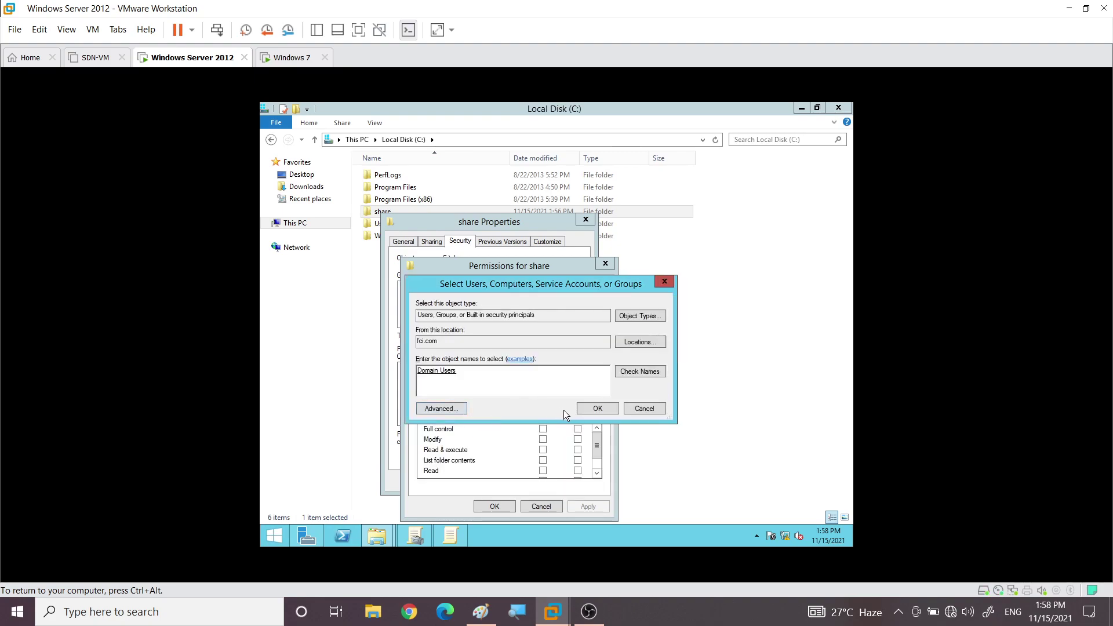
{"action": "left_click", "coordinate": [582, 409]}
Keep Domain Users' Read & execute, List folder contents and Read rights, then close properties
{"action": "left_click", "coordinate": [454, 361]}
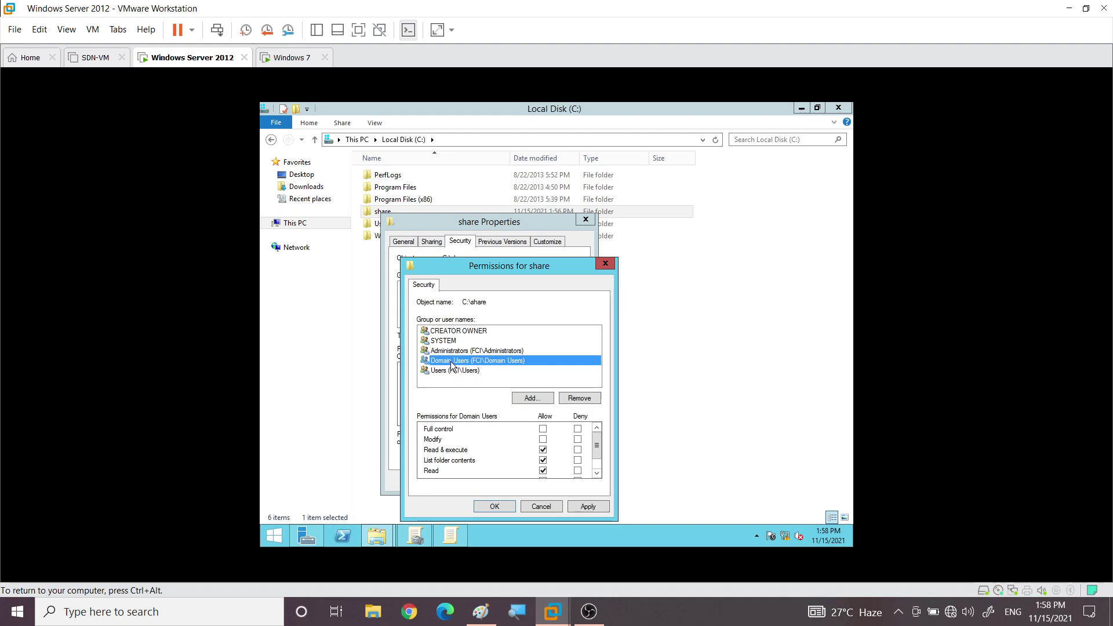
{"action": "left_click", "coordinate": [492, 506]}
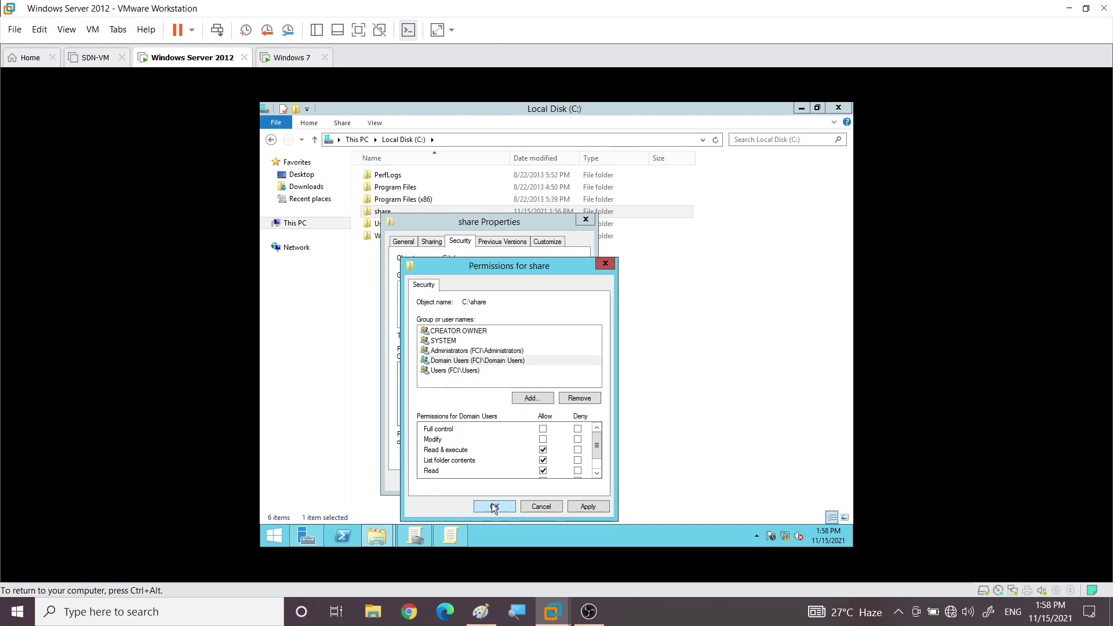
{"action": "left_click", "coordinate": [474, 481]}
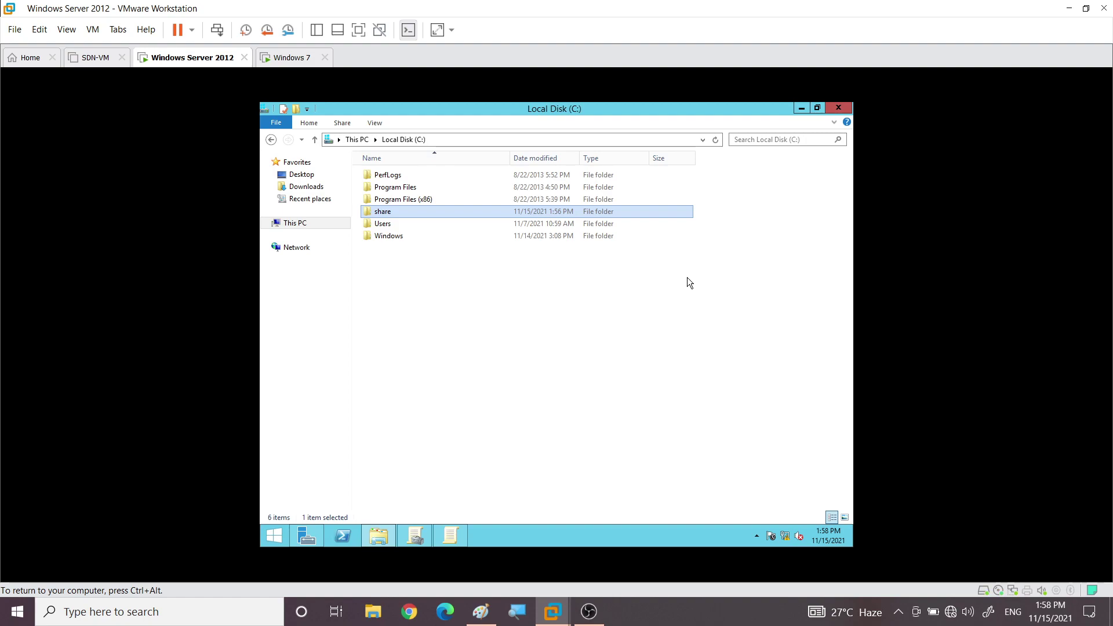
On the Windows 7 VM, bring up the Run dialog with the \\dc path
{"action": "left_click", "coordinate": [290, 57]}
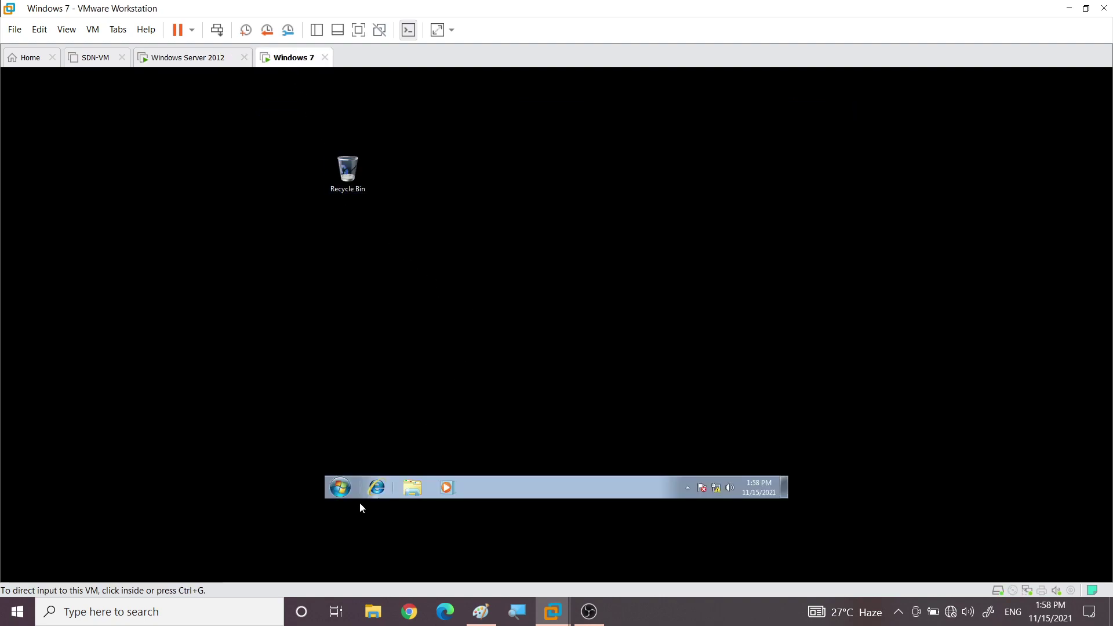
{"action": "left_click", "coordinate": [340, 487]}
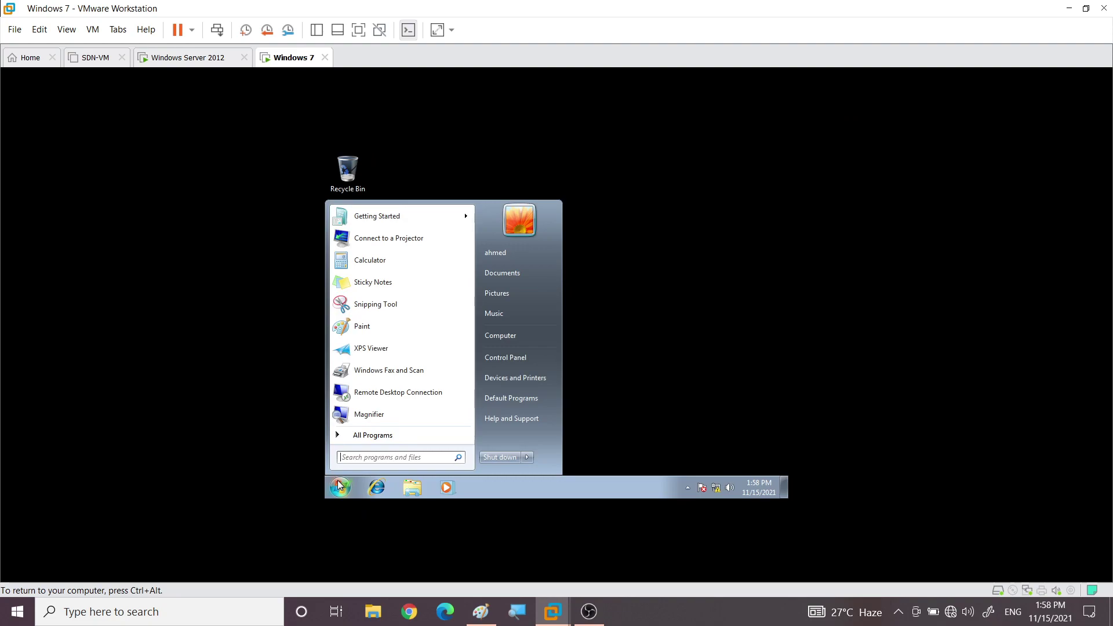
{"action": "type", "text": "run"}
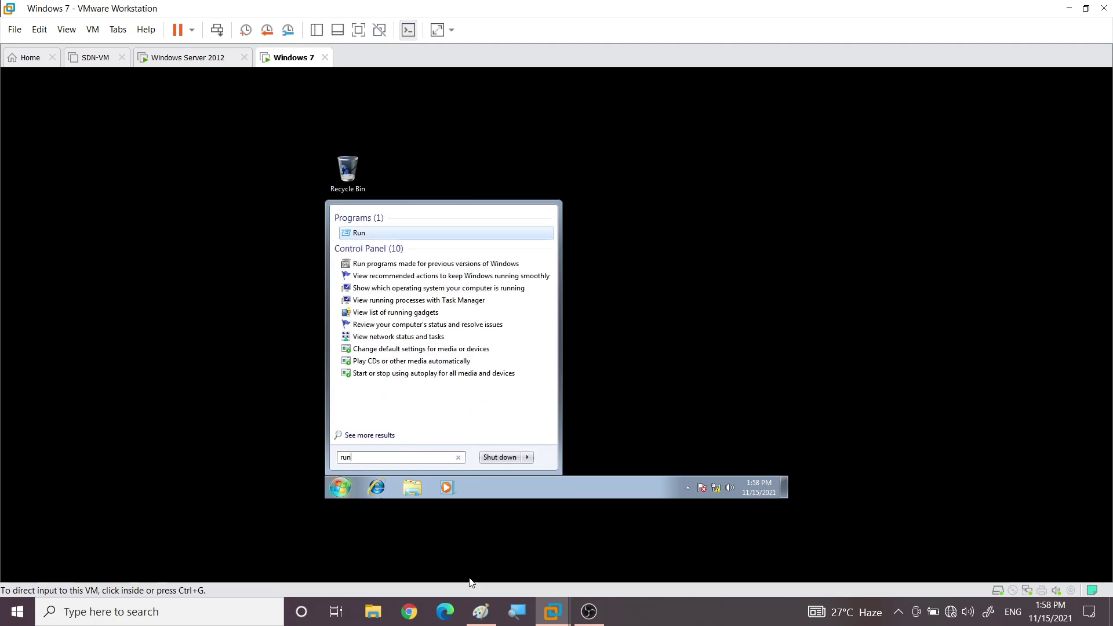
{"action": "left_click", "coordinate": [361, 233]}
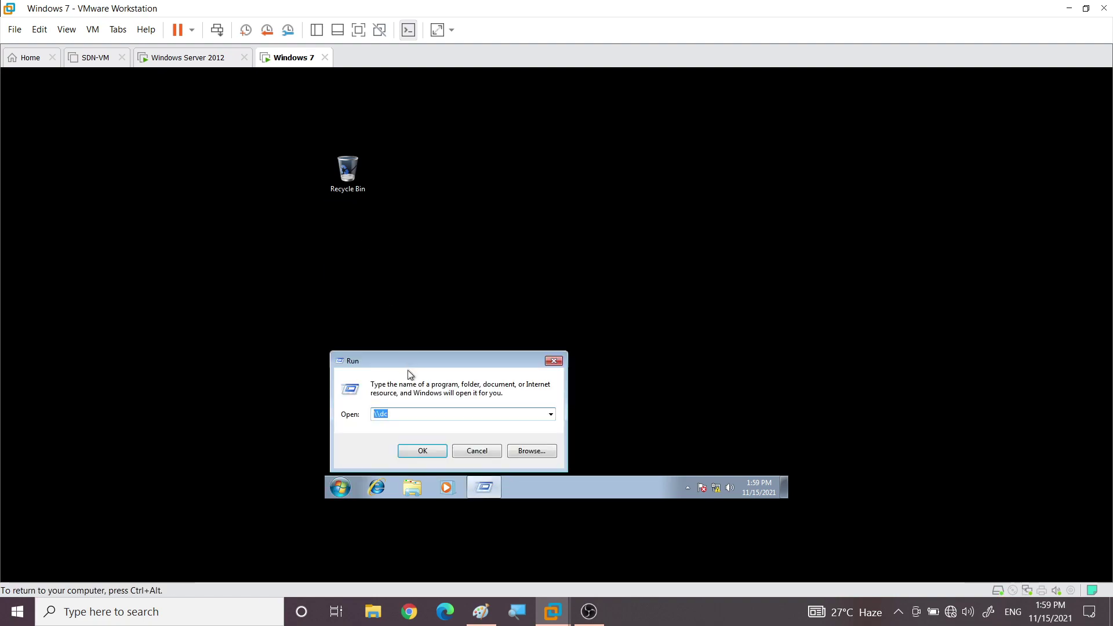
{"action": "left_click", "coordinate": [412, 414]}
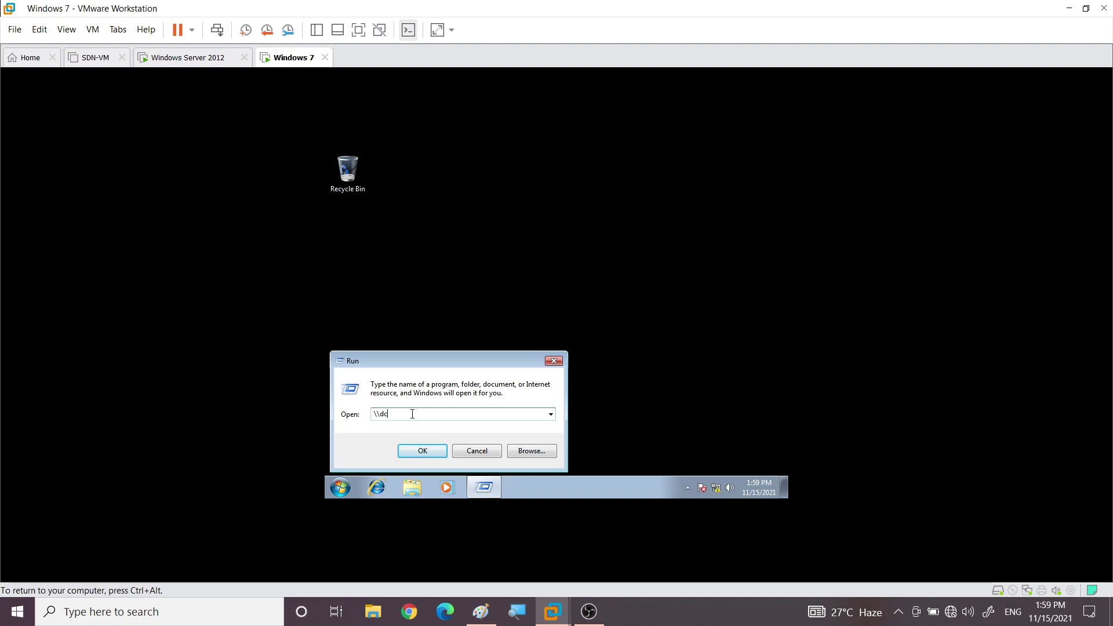
{"action": "key", "text": "super+plus"}
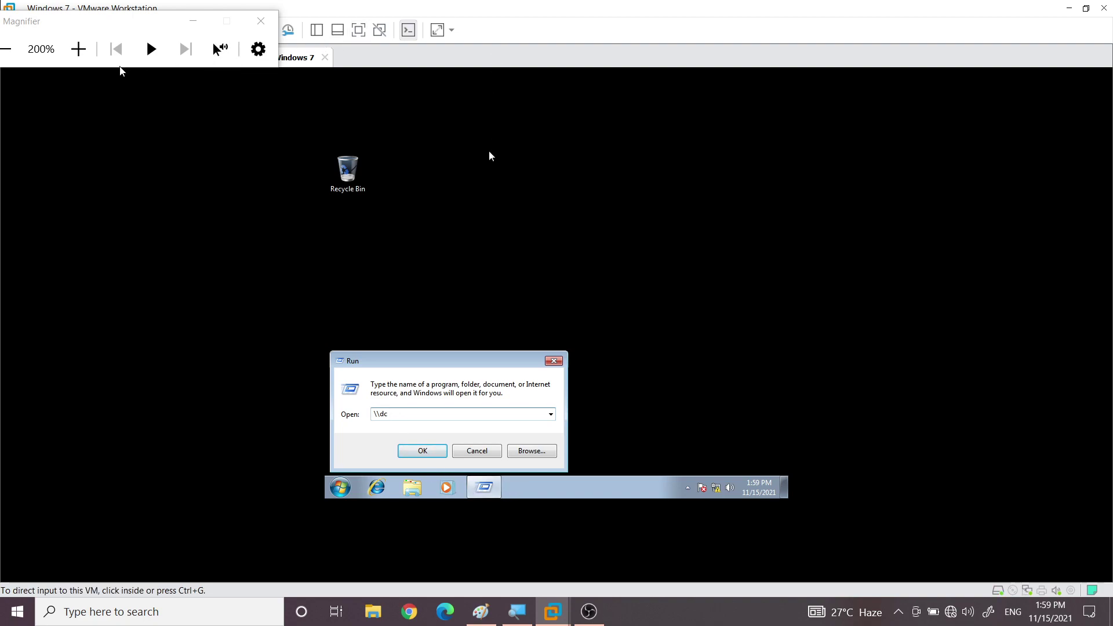
{"action": "left_click_drag", "start_coordinate": [157, 22], "coordinate": [17, 28]}
On the Windows Server 2012 VM, minimize Local Disk (C:) and show Server Manager's Local Server page
{"action": "left_click", "coordinate": [218, 63]}
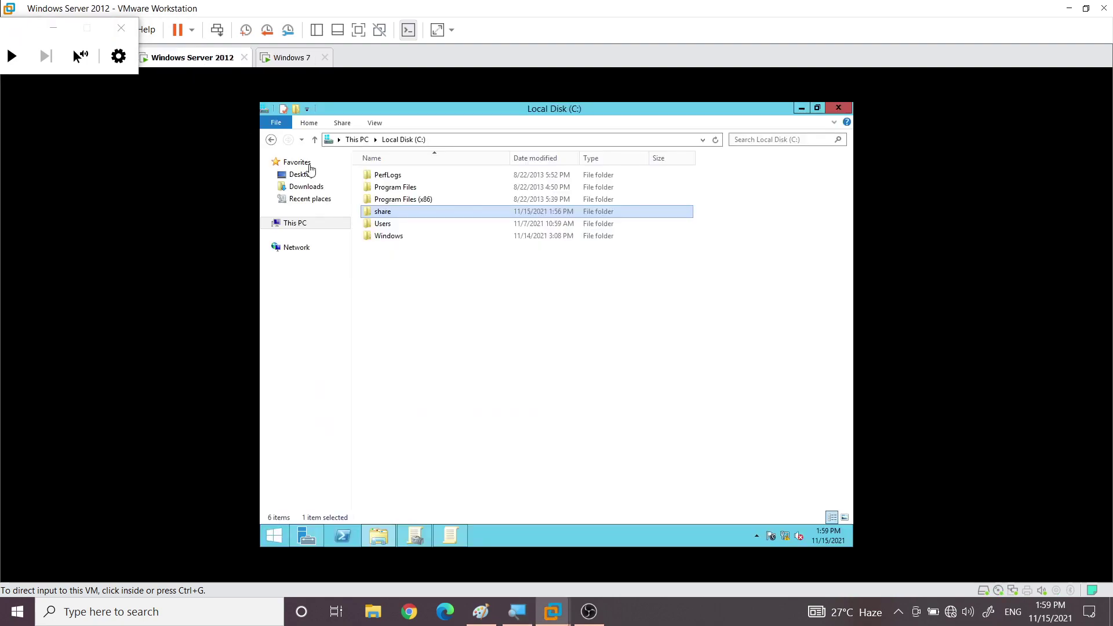
{"action": "left_click", "coordinate": [799, 110]}
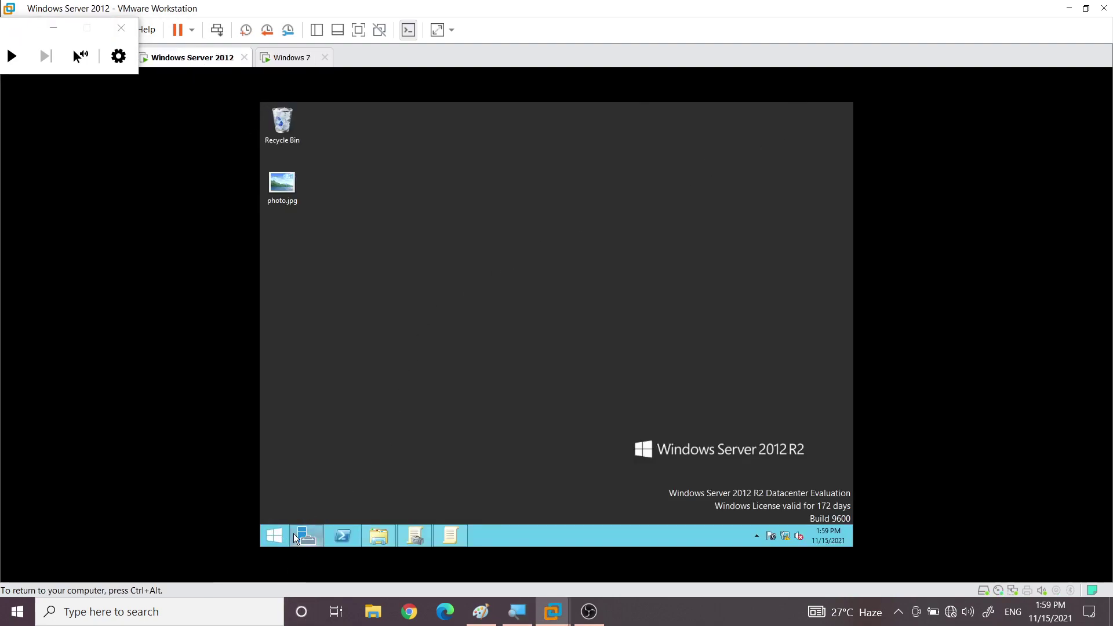
{"action": "left_click", "coordinate": [295, 534]}
{"action": "left_click", "coordinate": [290, 185]}
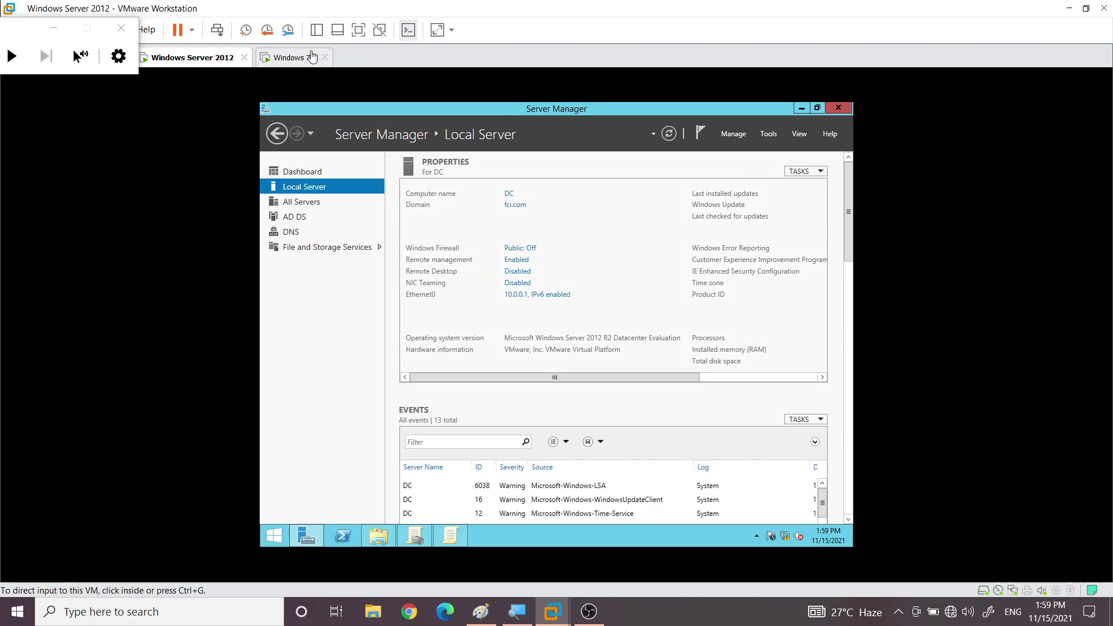
Back on Windows 7, run \\dc to open the server's network location
{"action": "left_click", "coordinate": [290, 58]}
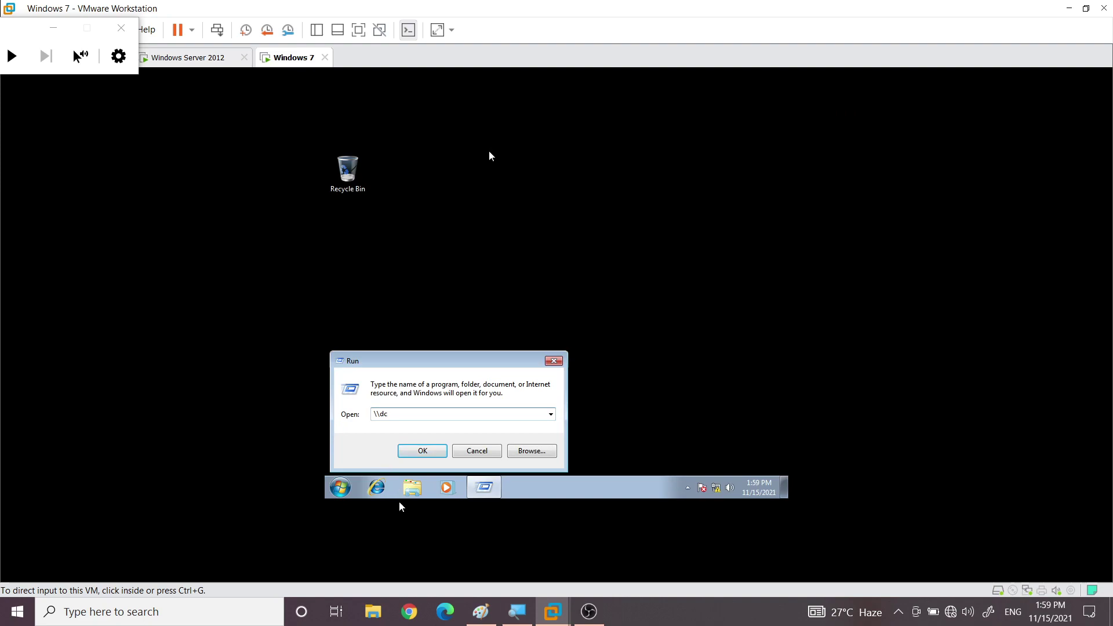
{"action": "left_click", "coordinate": [396, 414]}
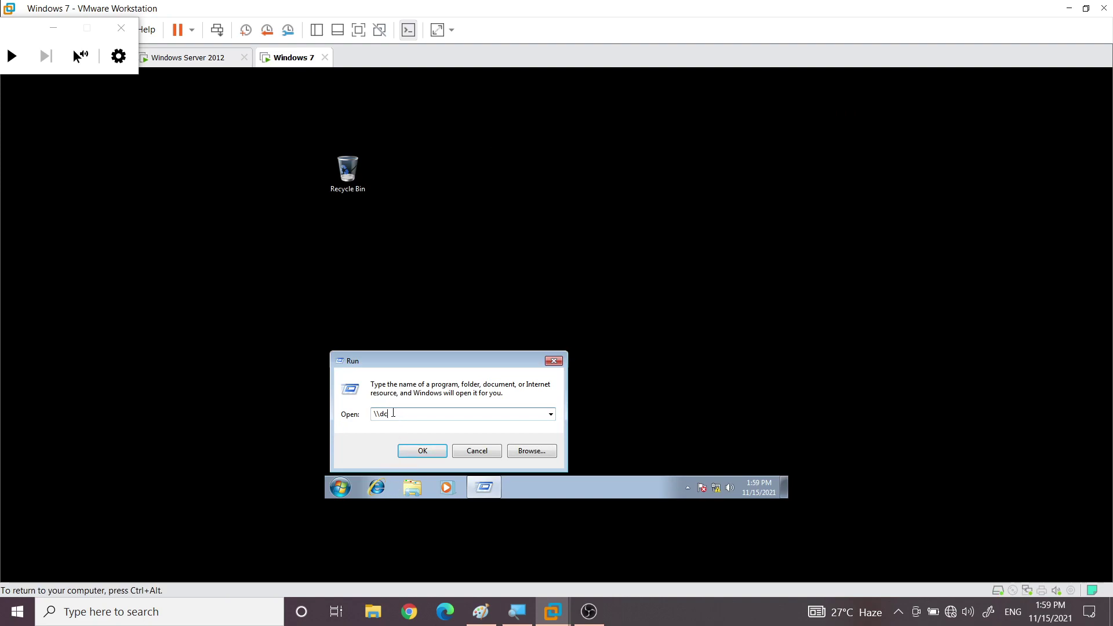
{"action": "key", "text": "Return"}
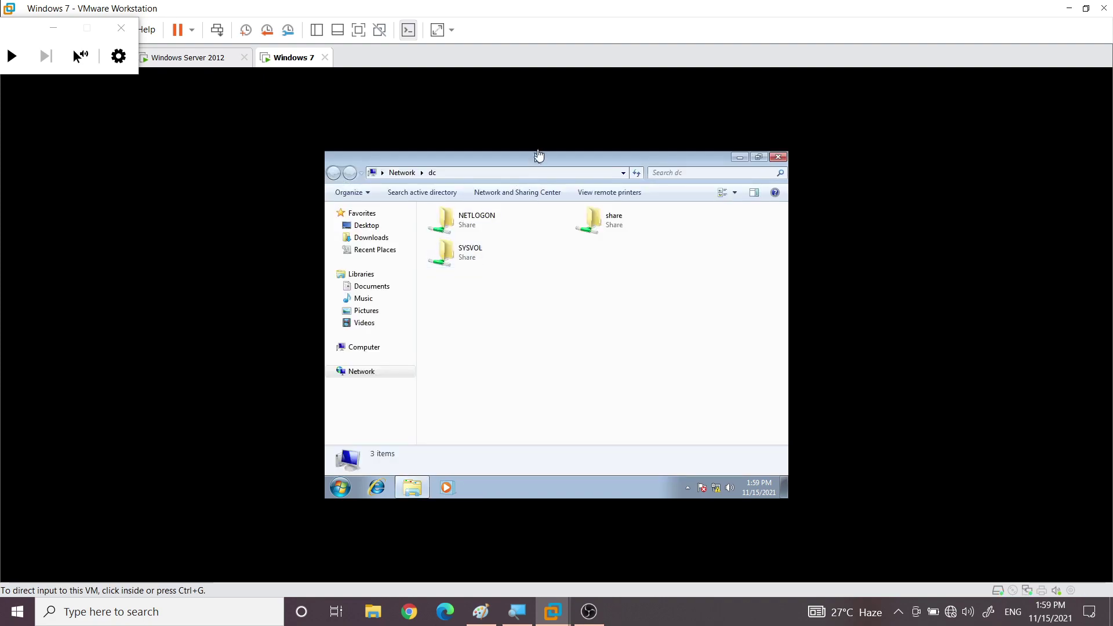
Open \\dc\share, try deleting photo, refresh, and dismiss the File Access Denied message
{"action": "left_click", "coordinate": [610, 222]}
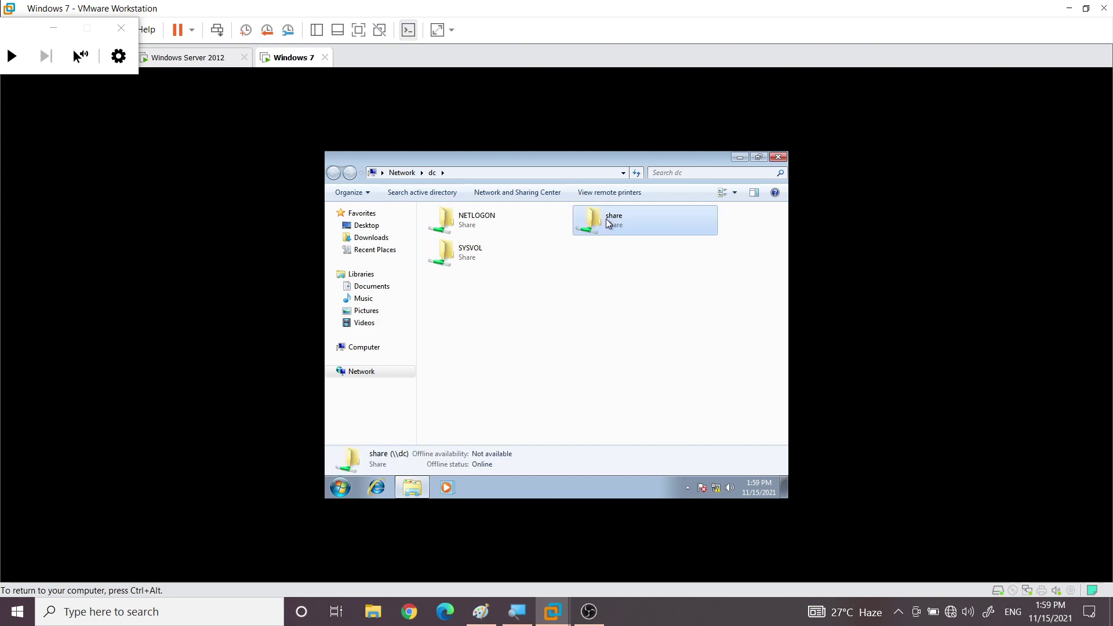
{"action": "double_click", "coordinate": [609, 222]}
{"action": "left_click", "coordinate": [442, 229]}
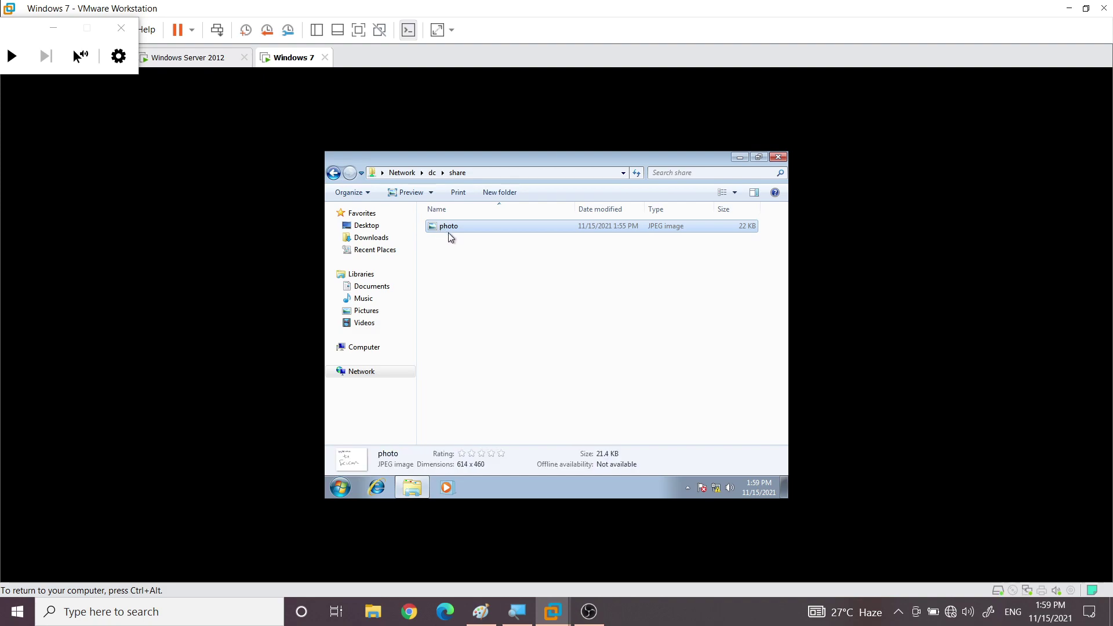
{"action": "key", "text": "Delete"}
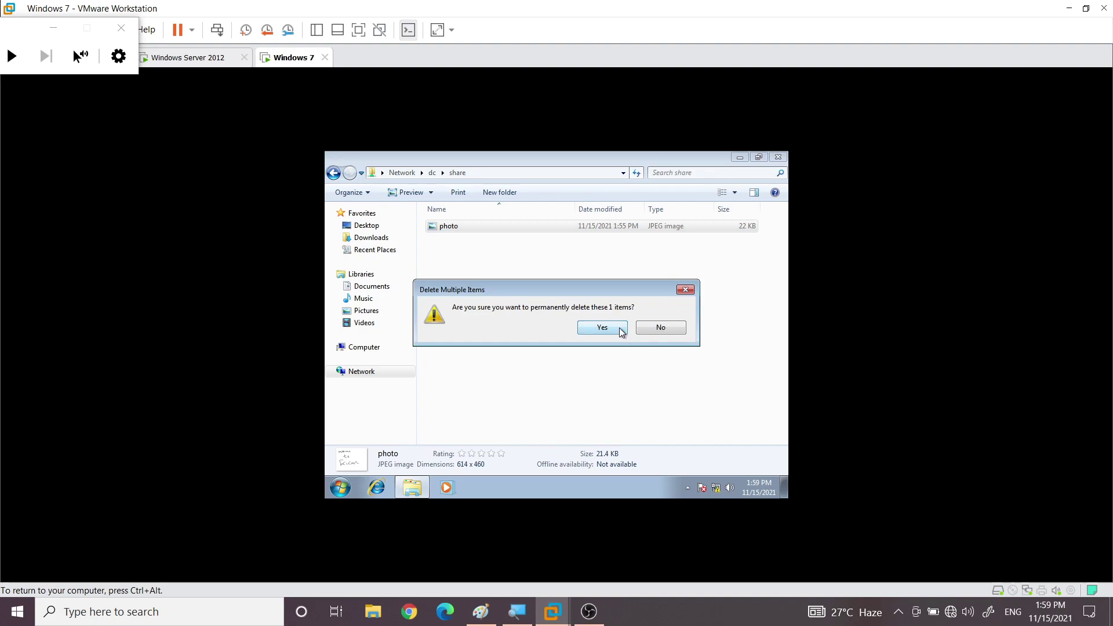
{"action": "left_click", "coordinate": [619, 328]}
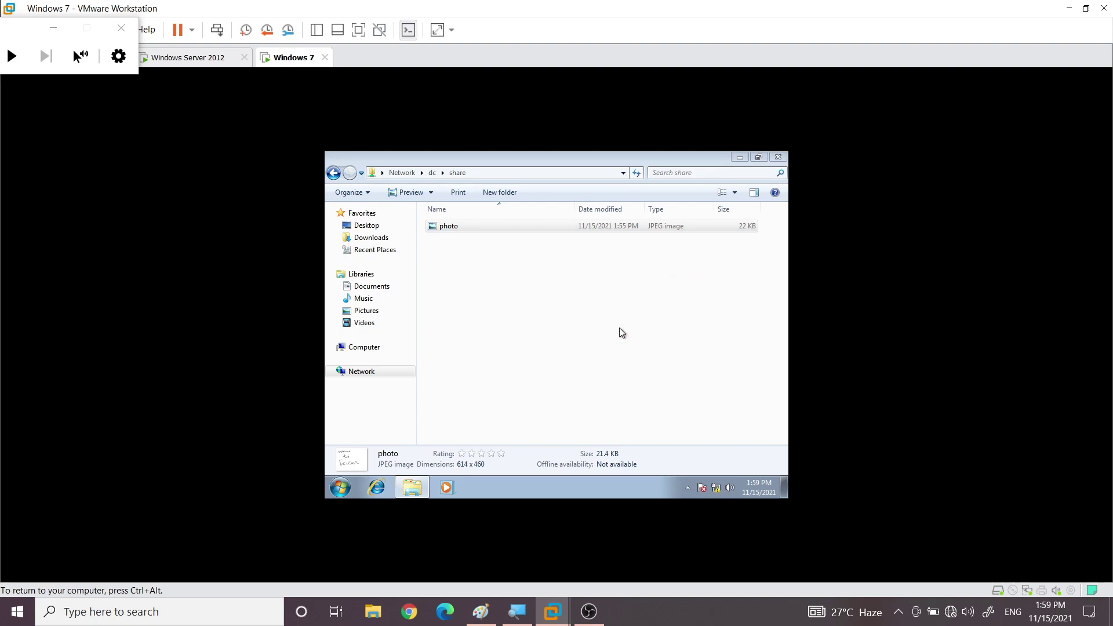
{"action": "right_click", "coordinate": [468, 272]}
{"action": "left_click", "coordinate": [500, 318]}
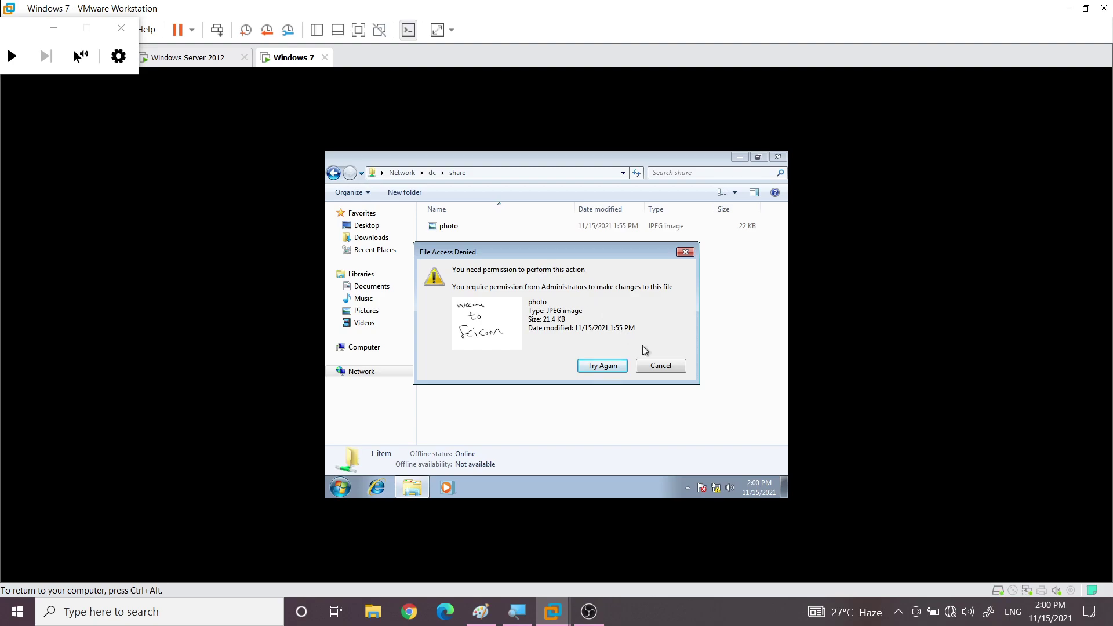
{"action": "left_click", "coordinate": [678, 366]}
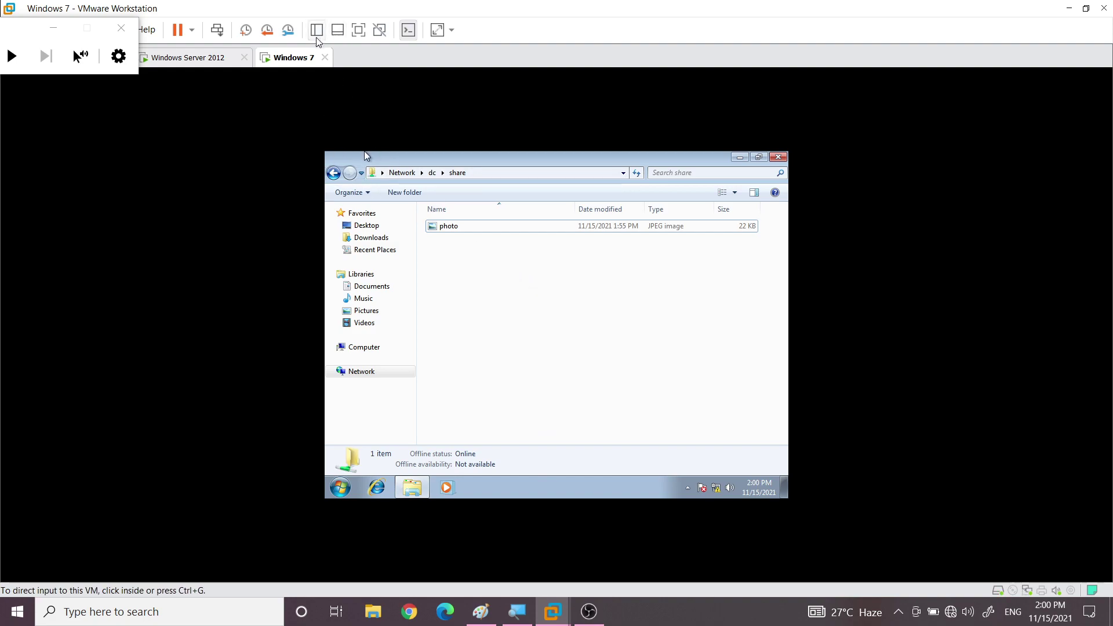
Switch back to the Windows Server 2012 VM and bring up Group Policy Management Editor
{"action": "left_click", "coordinate": [206, 58]}
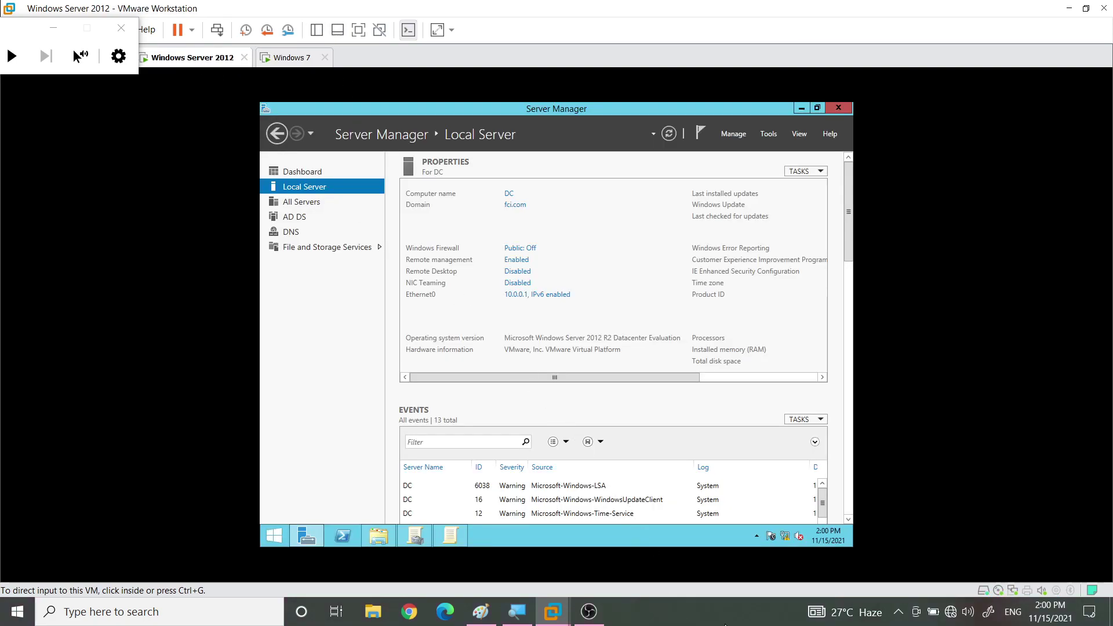
{"action": "left_click", "coordinate": [450, 536]}
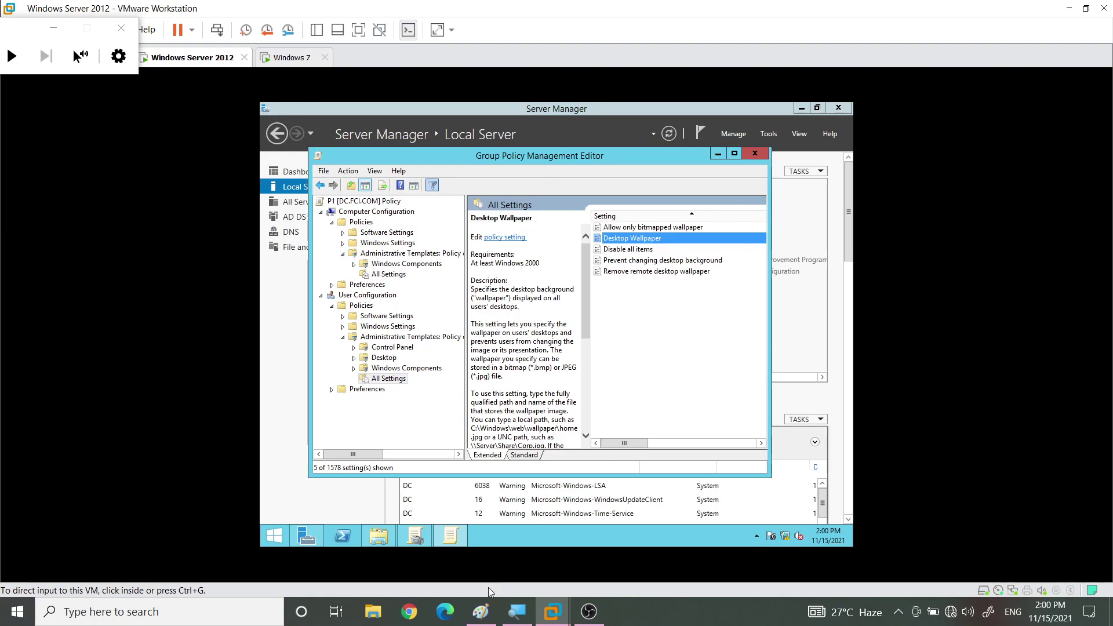
{"action": "left_click", "coordinate": [415, 535]}
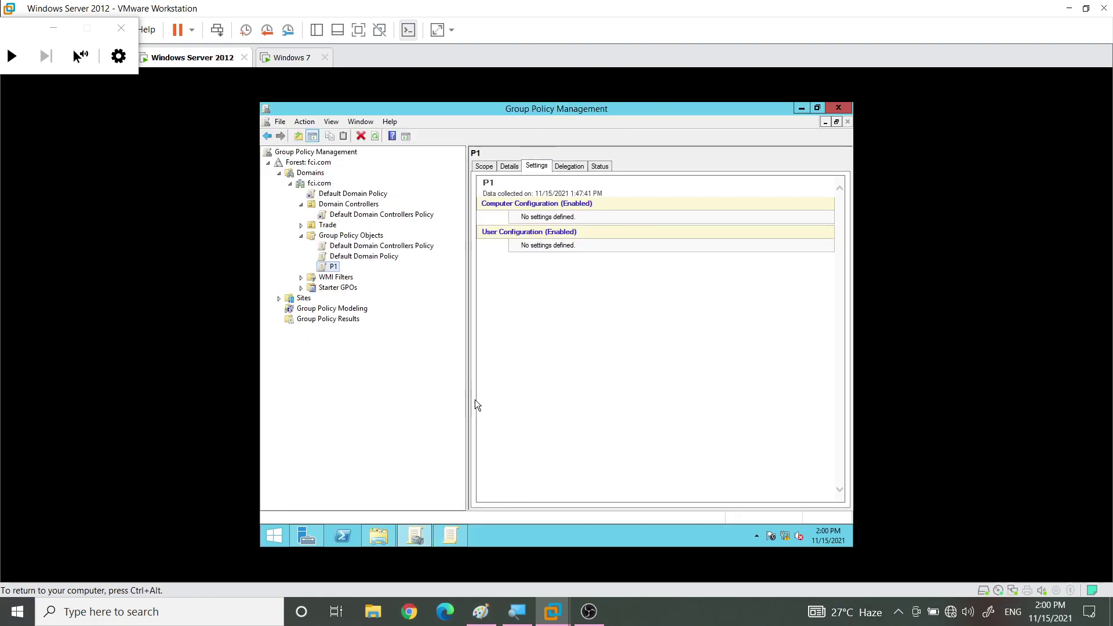
{"action": "left_click", "coordinate": [445, 533]}
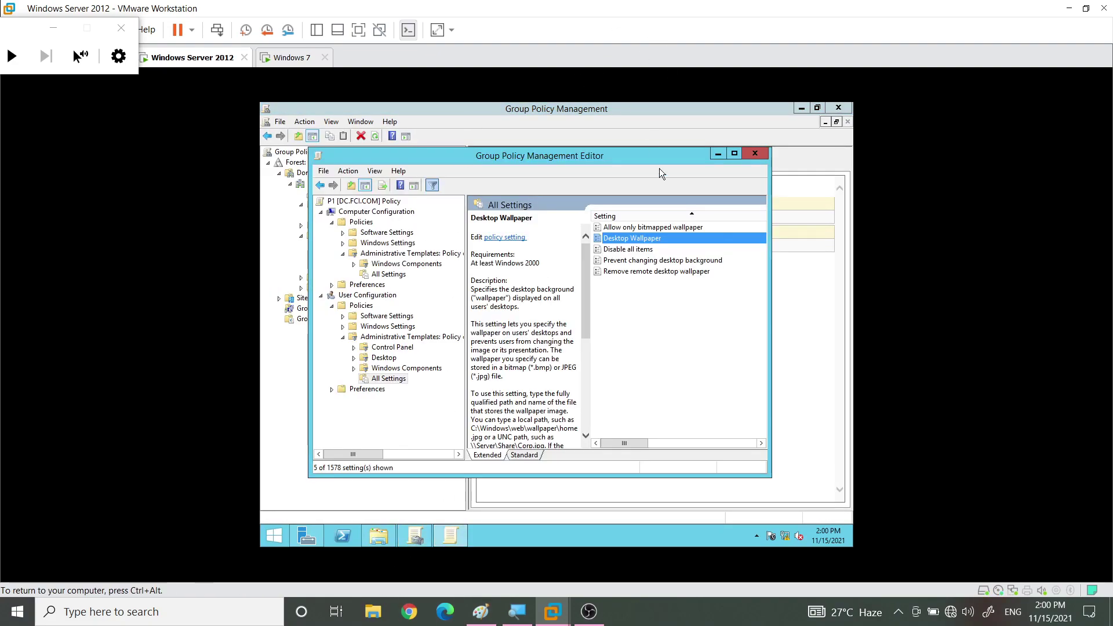
Enable Desktop Wallpaper with path \\dc\share\photo.jpg and Center style, then save
{"action": "double_click", "coordinate": [637, 239]}
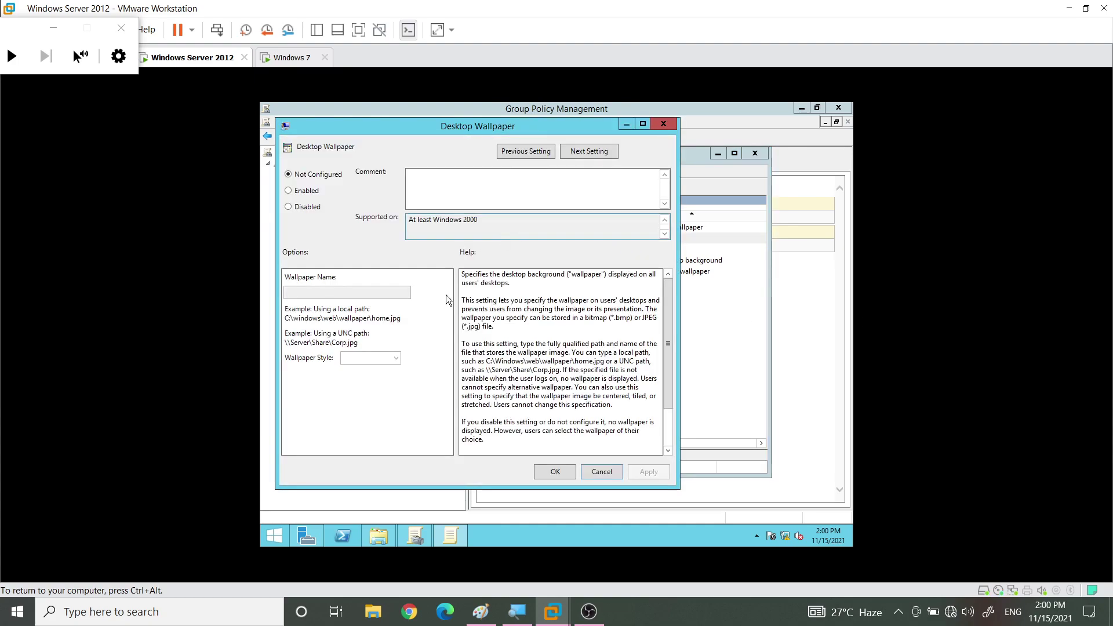
{"action": "left_click", "coordinate": [308, 191]}
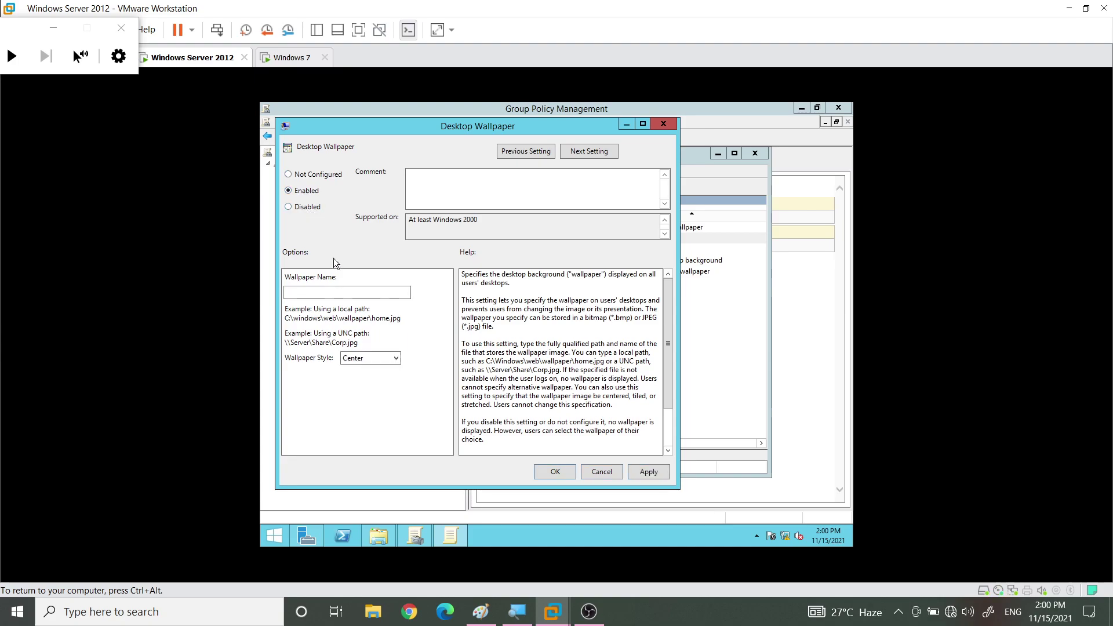
{"action": "left_click", "coordinate": [301, 292]}
{"action": "type", "text": "\\\\"}
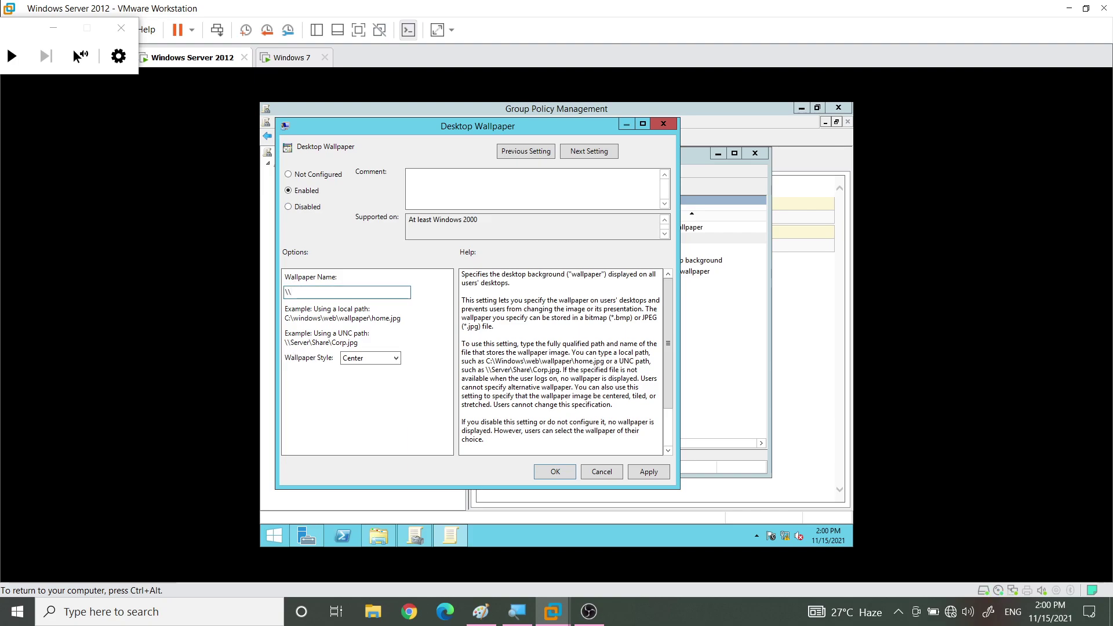
{"action": "type", "text": "dc\\share\\"}
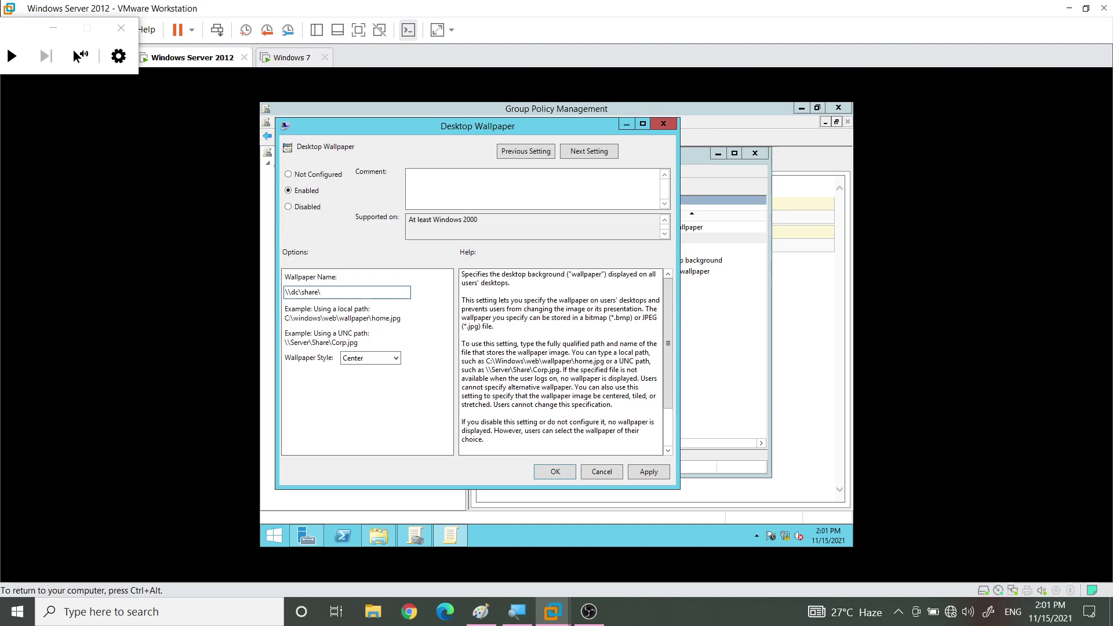
{"action": "type", "text": "photo.jpg"}
{"action": "left_click", "coordinate": [554, 470]}
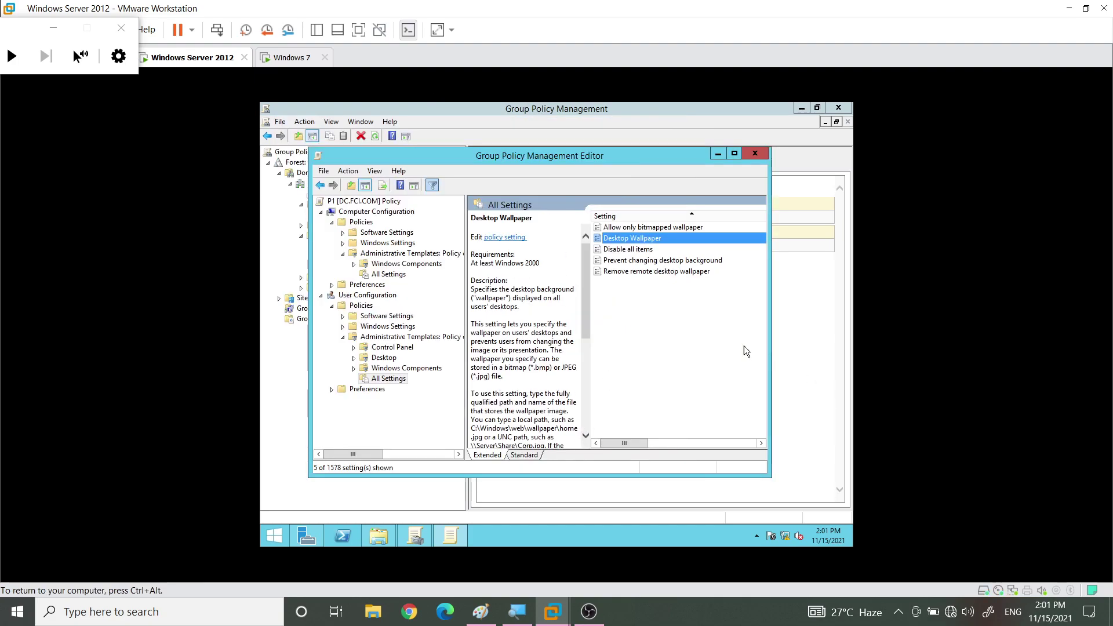
Set Prevent changing desktop background to Enabled and save it
{"action": "left_click", "coordinate": [621, 261]}
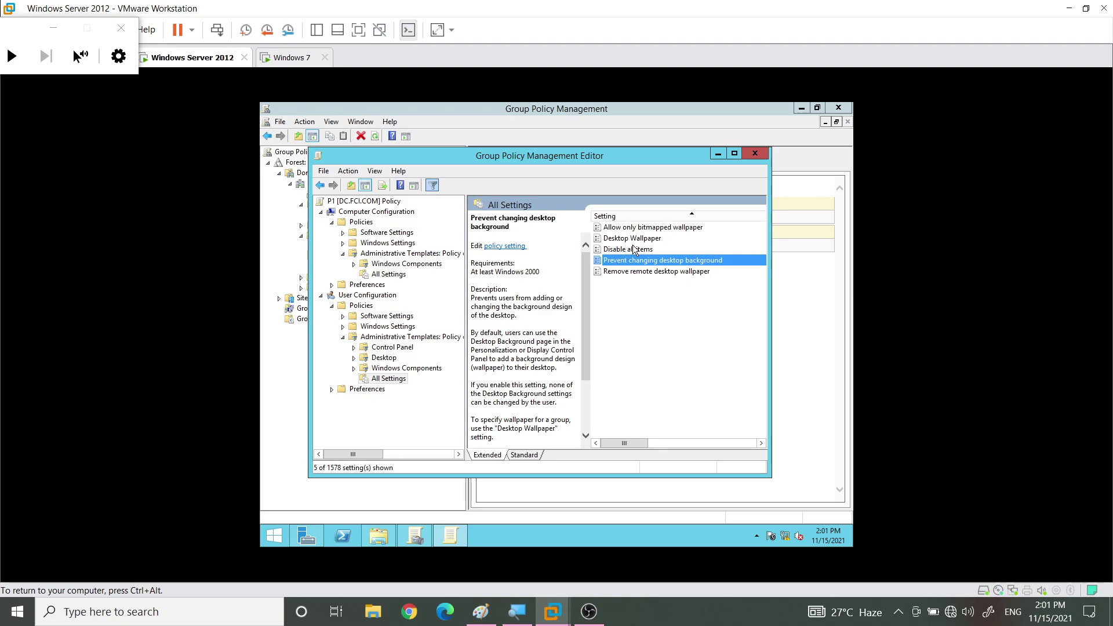
{"action": "double_click", "coordinate": [646, 259]}
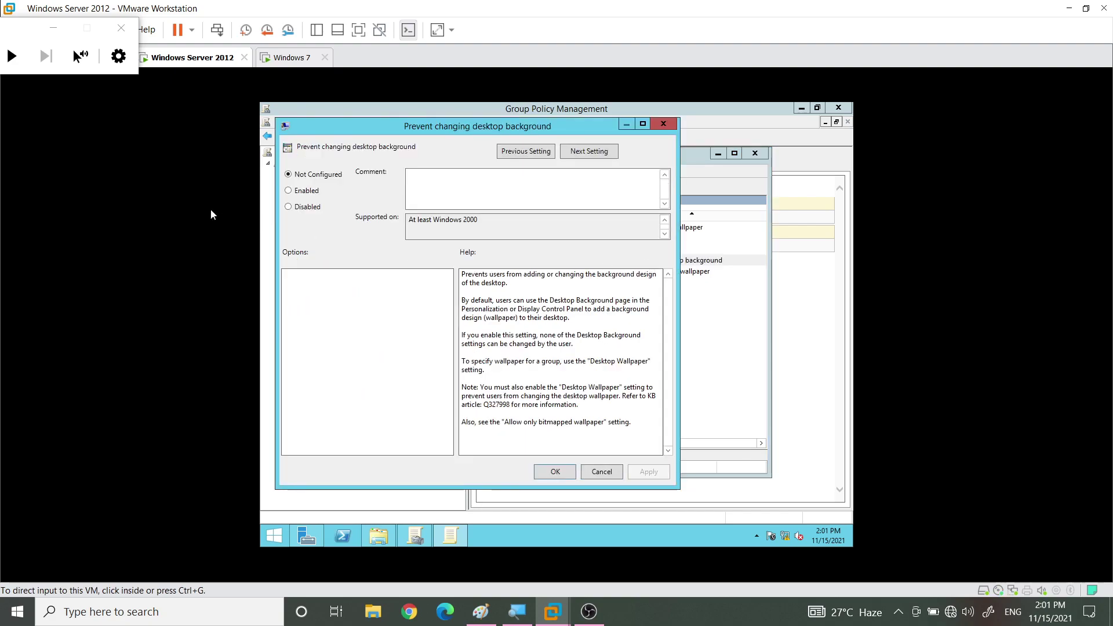
{"action": "left_click", "coordinate": [288, 192]}
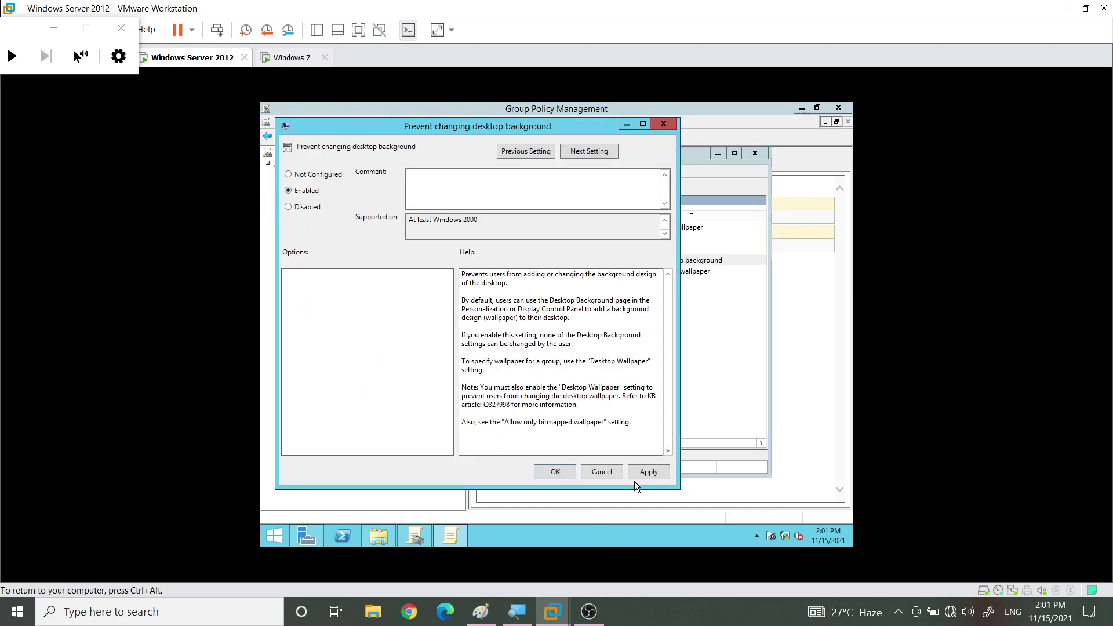
{"action": "left_click", "coordinate": [565, 471]}
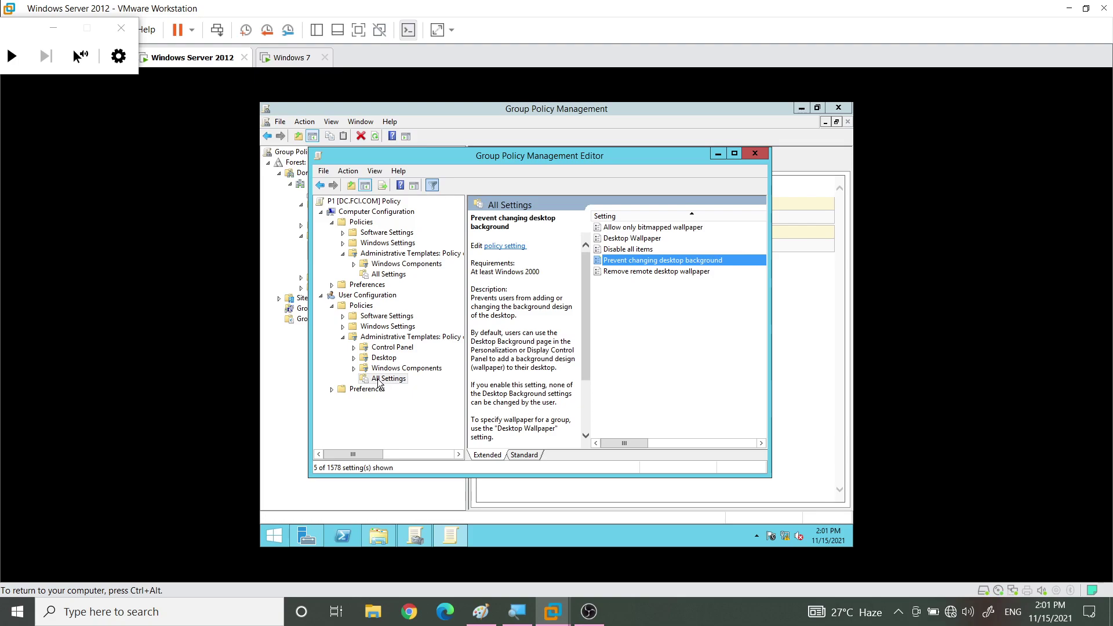
Filter All Settings by the keyword 'usb' instead of 'wallpaper'
{"action": "right_click", "coordinate": [378, 383]}
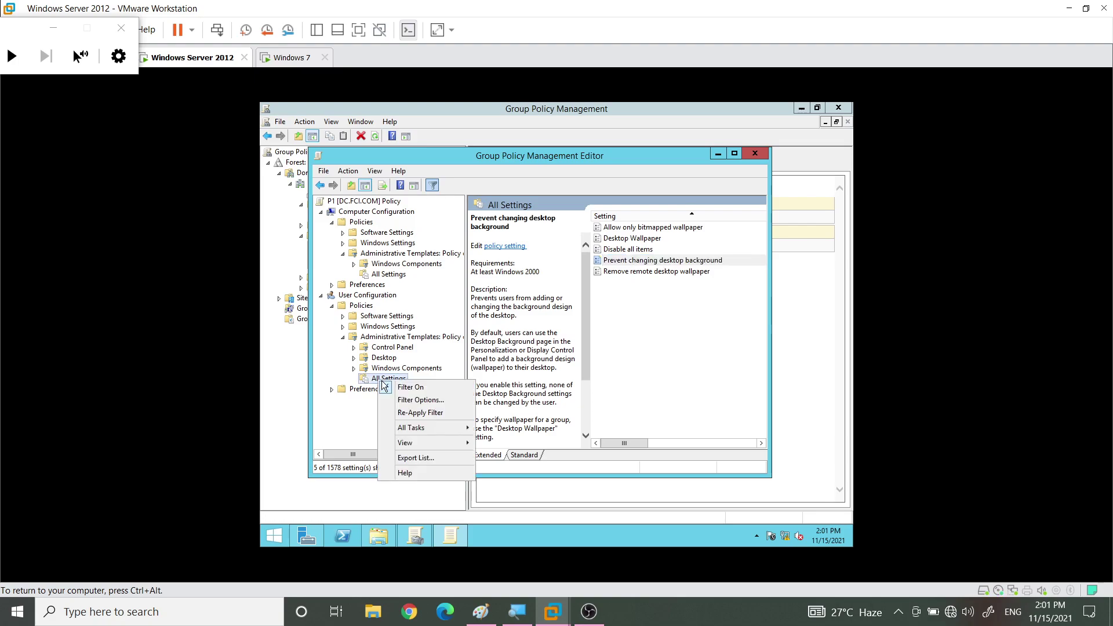
{"action": "left_click", "coordinate": [406, 404]}
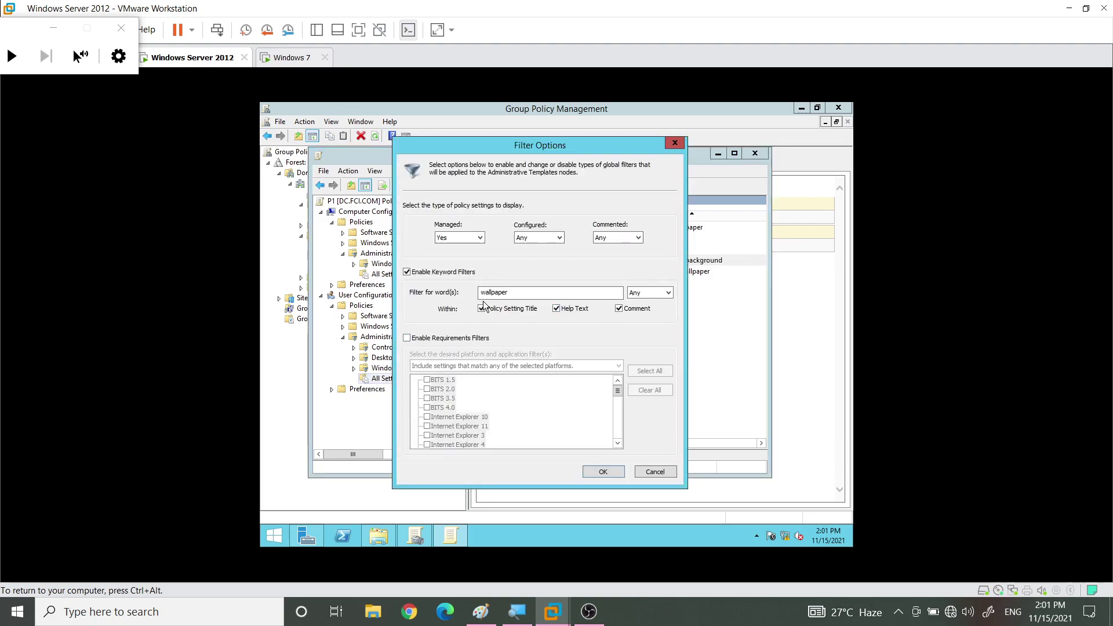
{"action": "left_click_drag", "start_coordinate": [510, 292], "coordinate": [467, 295]}
{"action": "type", "text": "usb"}
{"action": "key", "text": "Return"}
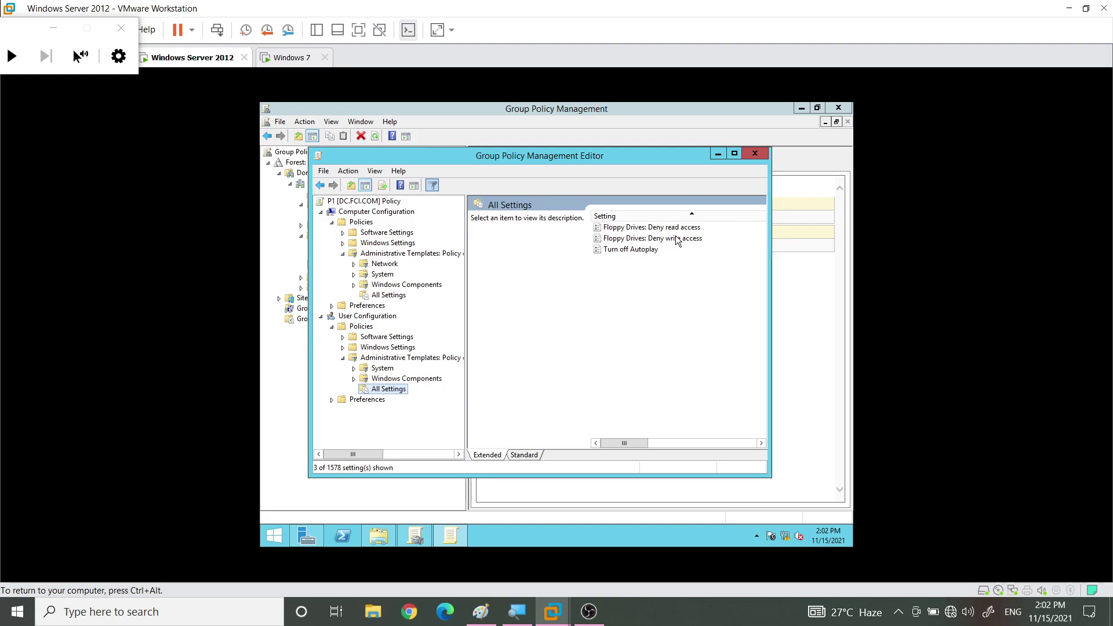
Change the filter's keyword match option and reapply the filter
{"action": "right_click", "coordinate": [388, 390]}
{"action": "left_click", "coordinate": [432, 404]}
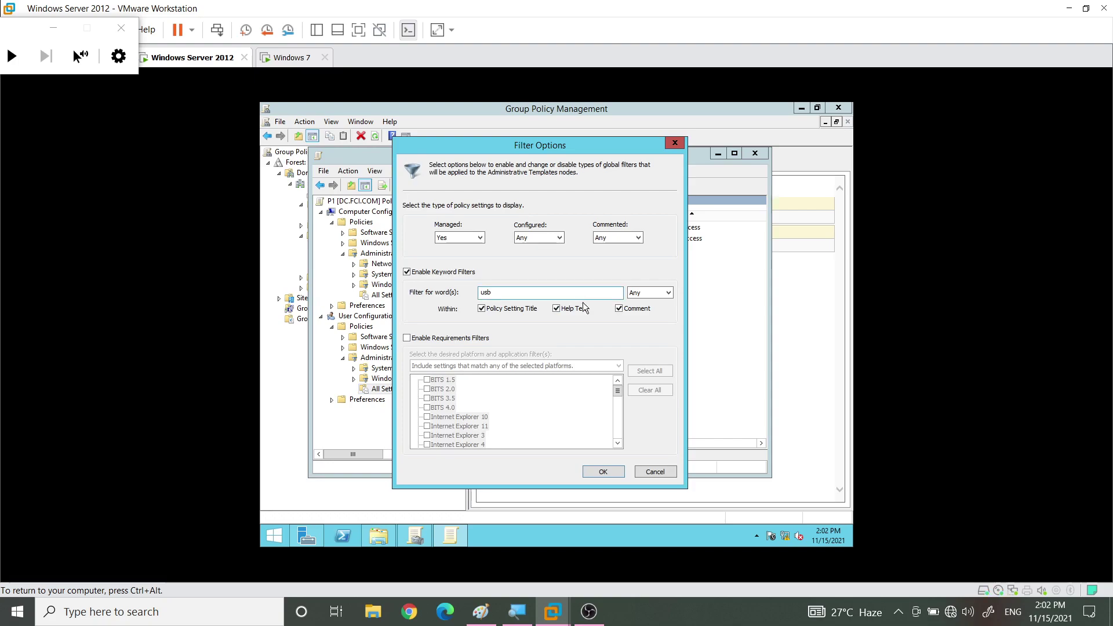
{"action": "left_click", "coordinate": [635, 294]}
{"action": "left_click", "coordinate": [661, 473]}
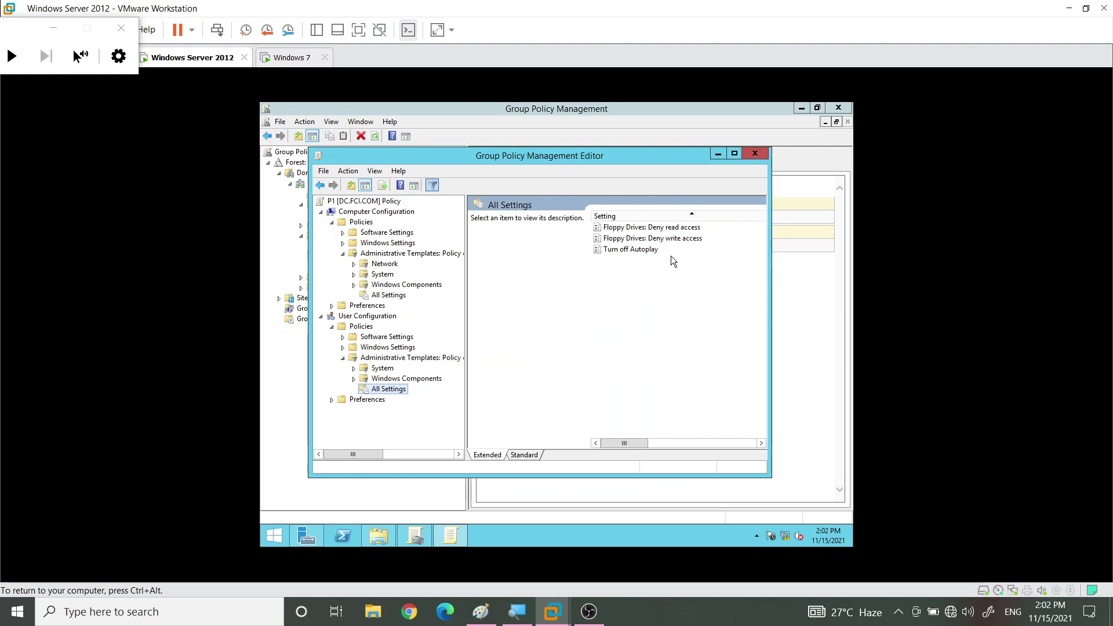
Check Floppy Drives: Deny read access, collapse Administrative Templates, and expand user Windows Settings
{"action": "left_click", "coordinate": [666, 229]}
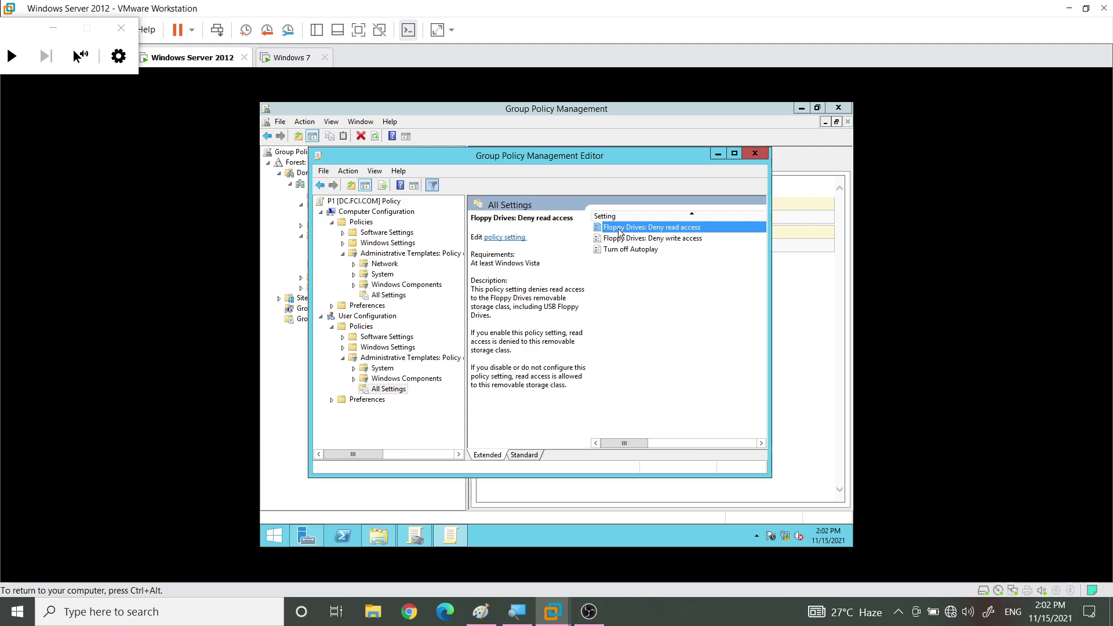
{"action": "left_click", "coordinate": [381, 363]}
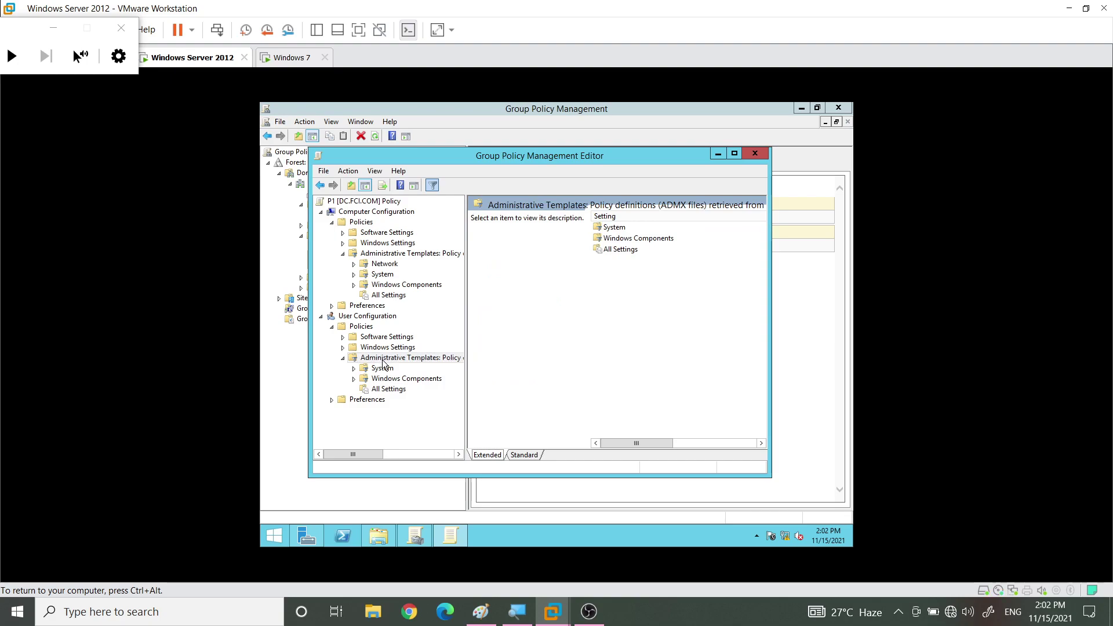
{"action": "left_click", "coordinate": [343, 358]}
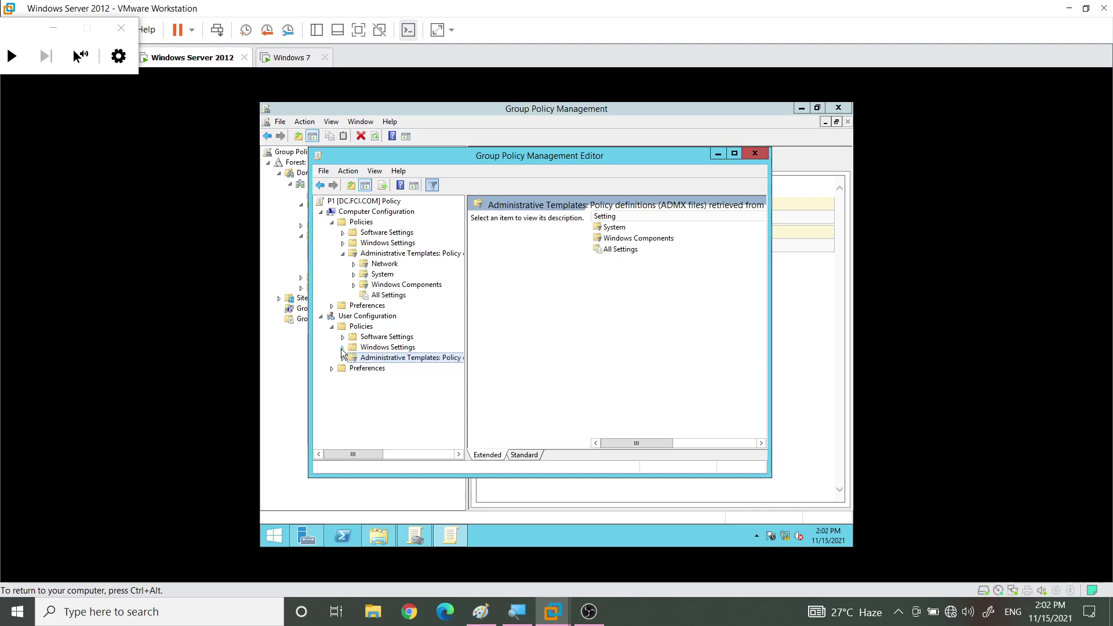
{"action": "left_click", "coordinate": [343, 348]}
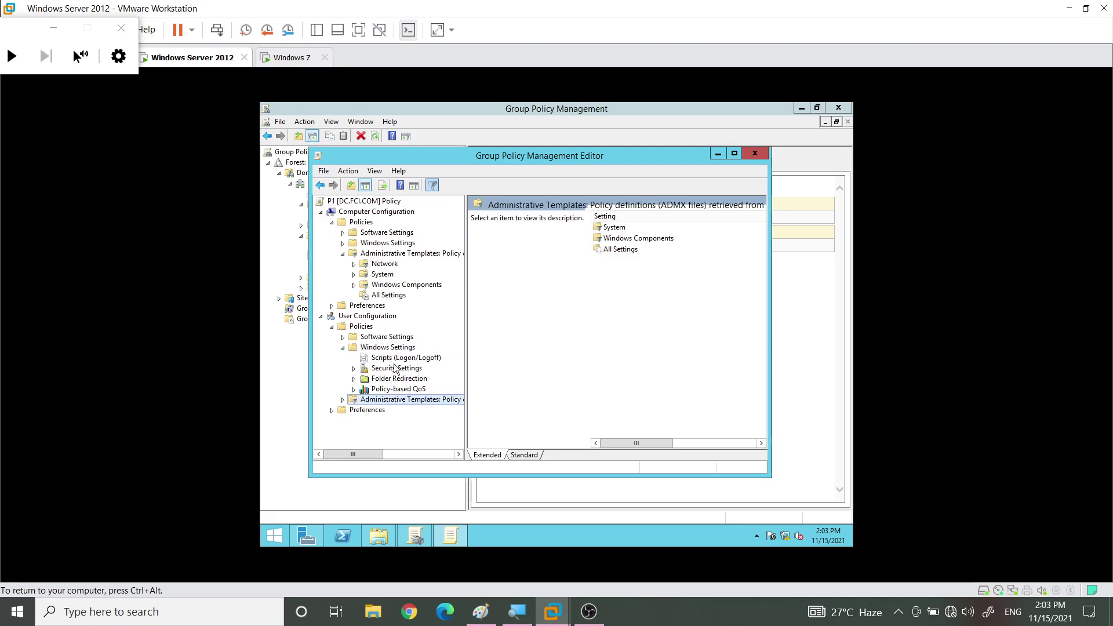
Show P1's user Scripts (Logon/Logoff) node with its Logon and Logoff entries, after a brief look at Security Settings
{"action": "left_click", "coordinate": [387, 359]}
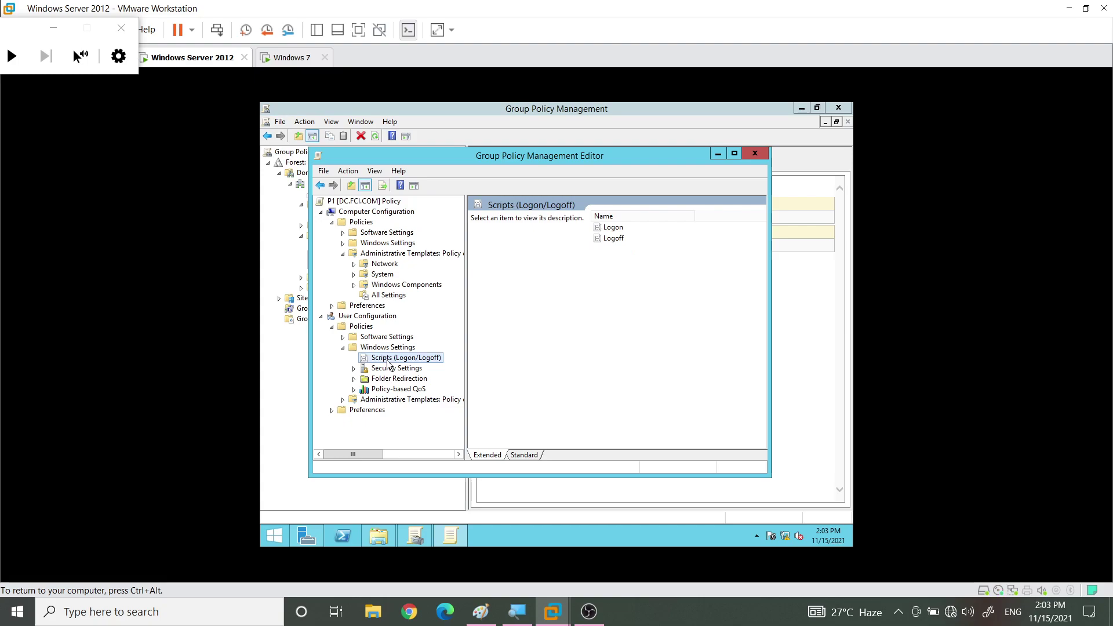
{"action": "left_click", "coordinate": [382, 369]}
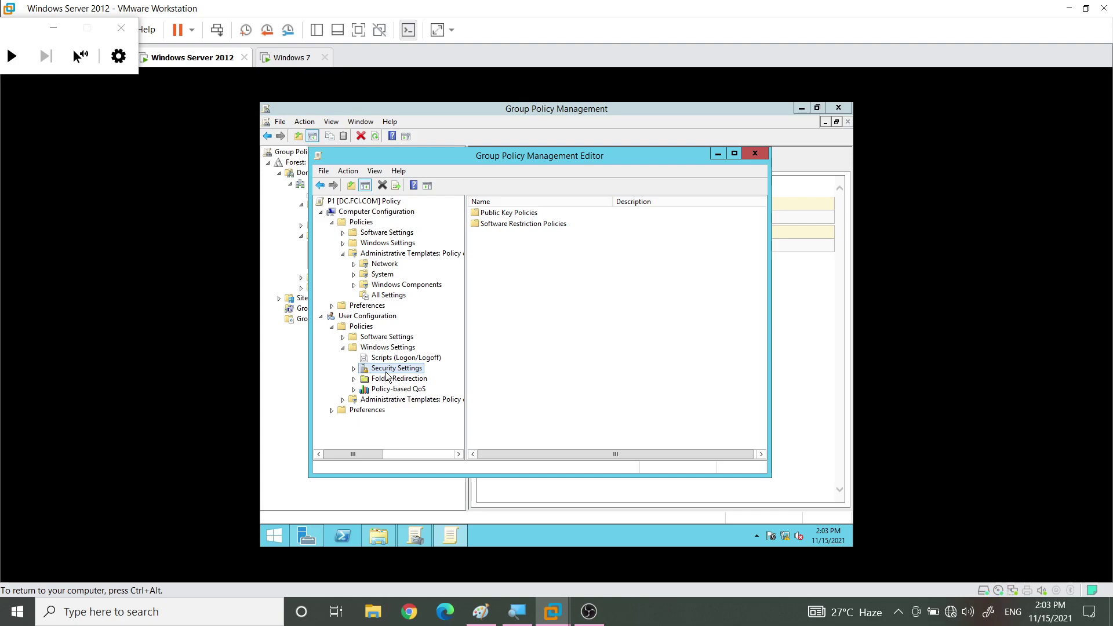
{"action": "left_click", "coordinate": [365, 360]}
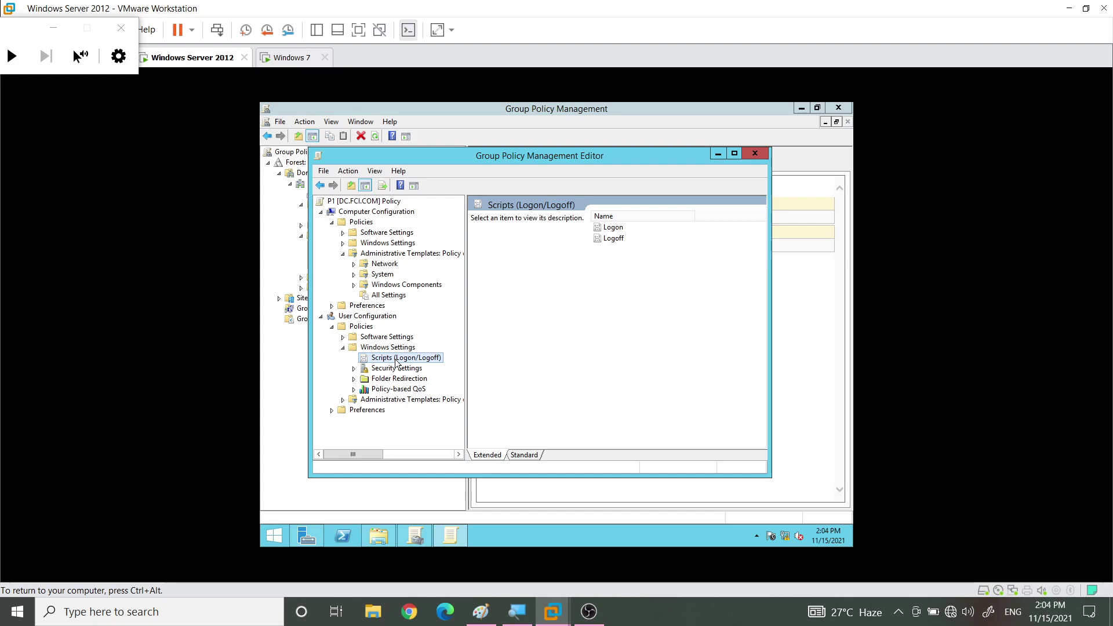
Browse the user Public Key Policies stores Enterprise Trust and Trusted People, widening the tree pane
{"action": "left_click", "coordinate": [355, 368]}
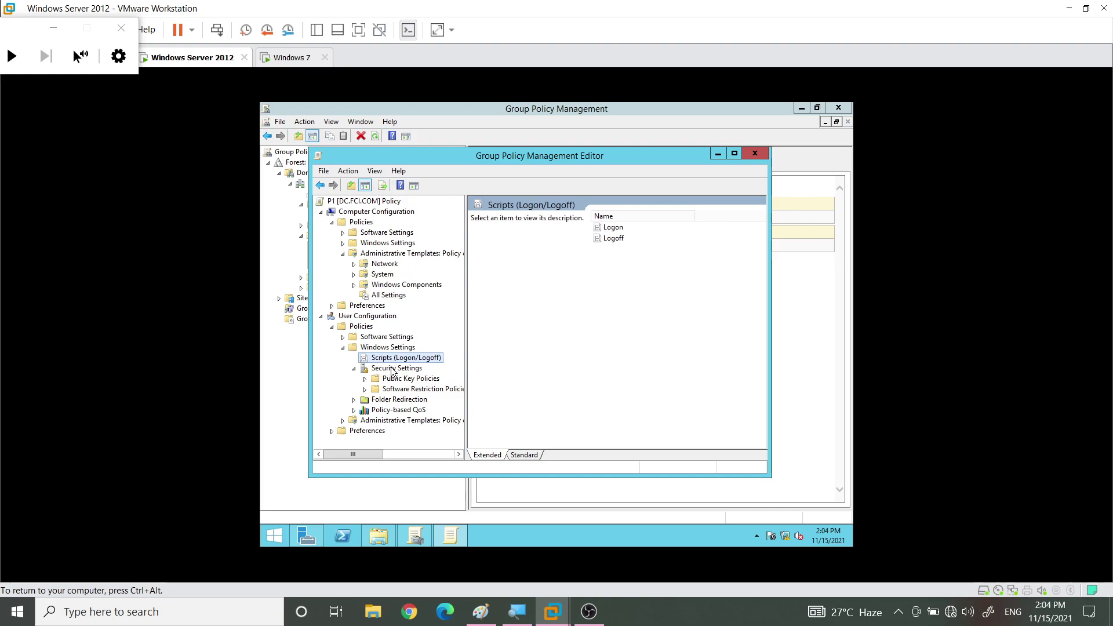
{"action": "left_click", "coordinate": [392, 369]}
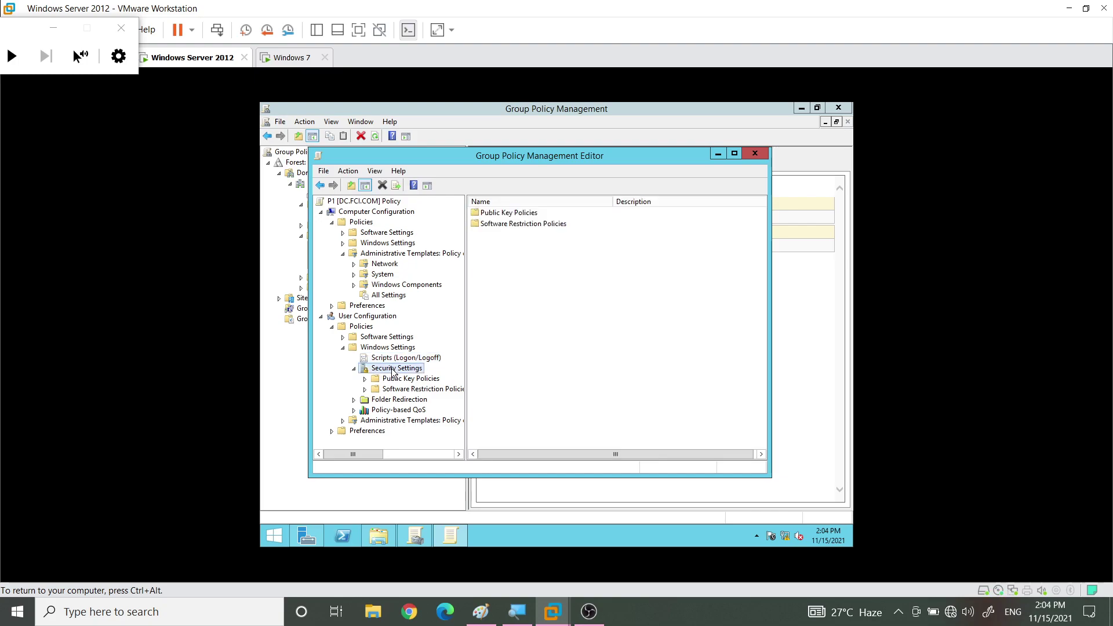
{"action": "left_click", "coordinate": [365, 379]}
{"action": "left_click_drag", "start_coordinate": [465, 382], "coordinate": [530, 383]}
{"action": "left_click", "coordinate": [389, 390]}
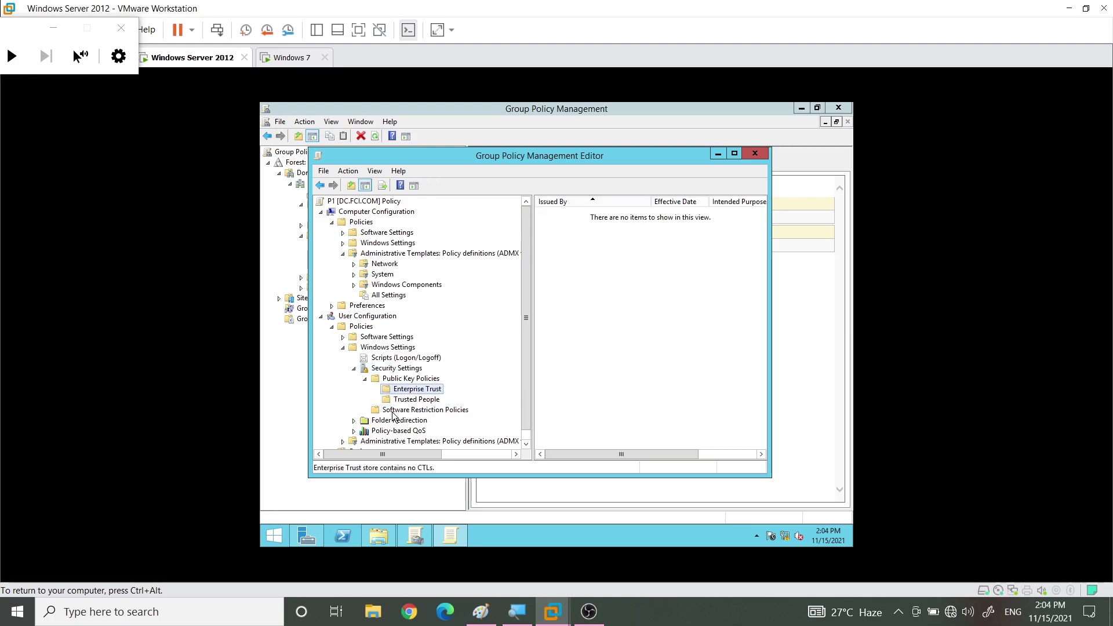
{"action": "left_click", "coordinate": [395, 400]}
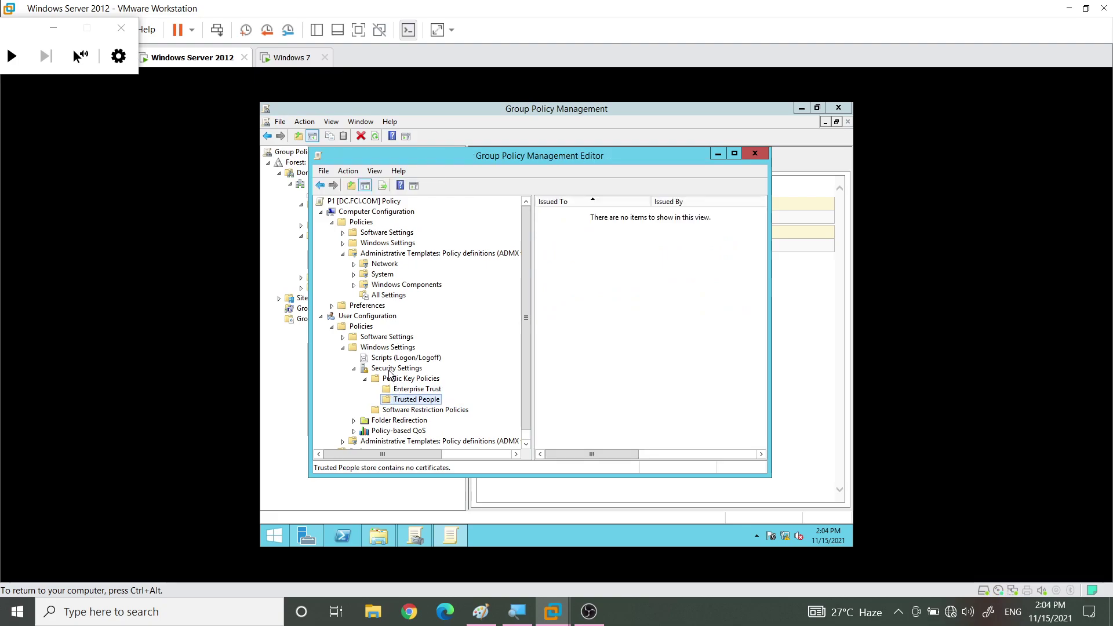
Open the computer Security Settings to list Account Policies, Local Policies, Event Log and more
{"action": "key", "text": "Up"}
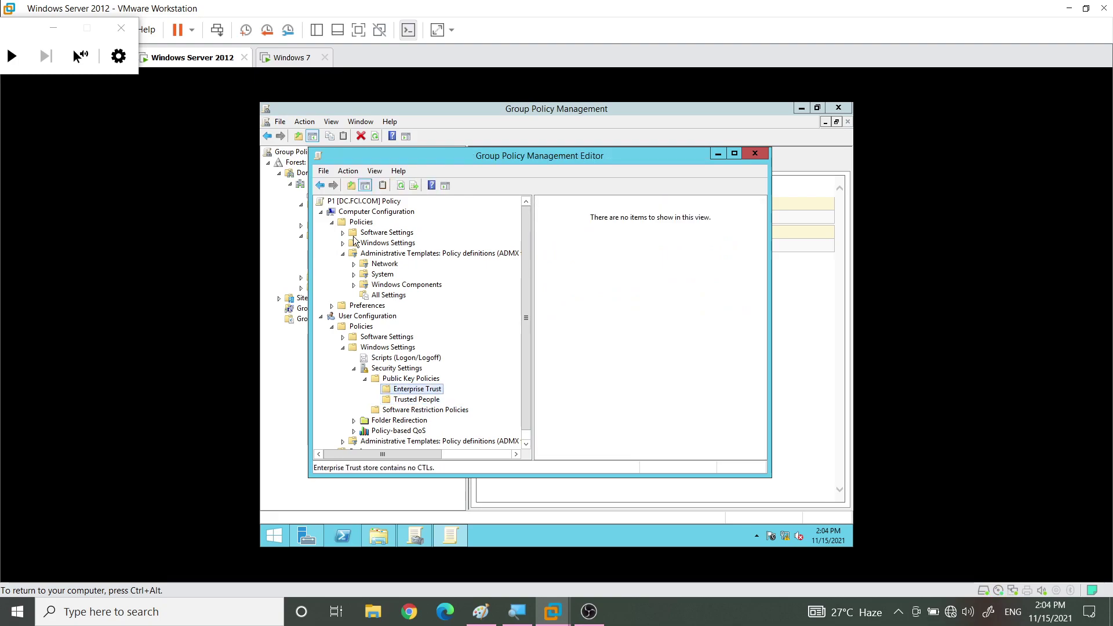
{"action": "key", "text": "Up"}
{"action": "key", "text": "Up"}
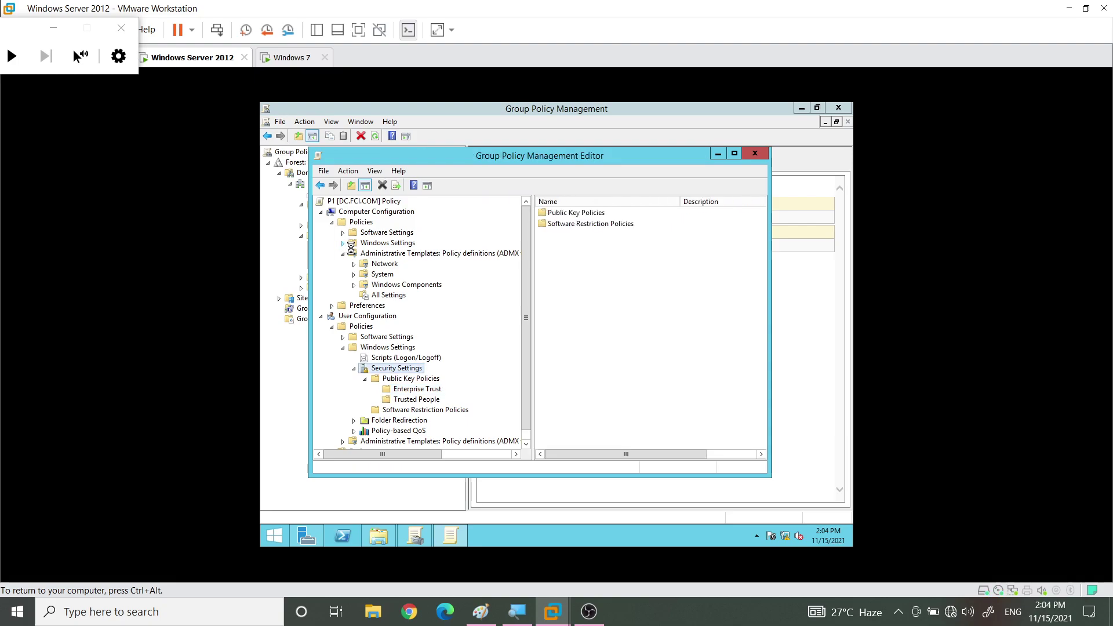
{"action": "left_click", "coordinate": [384, 275]}
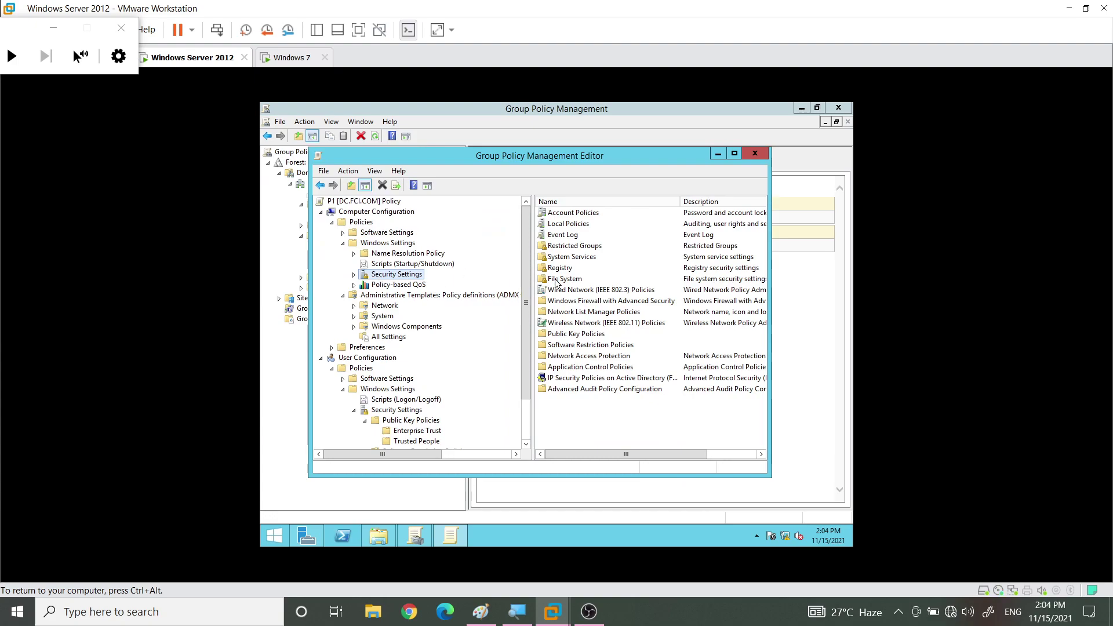
Review the Not Defined Password Policy entries, including minimum length and complexity, then return to Security Settings
{"action": "left_click_drag", "start_coordinate": [771, 272], "coordinate": [853, 266]}
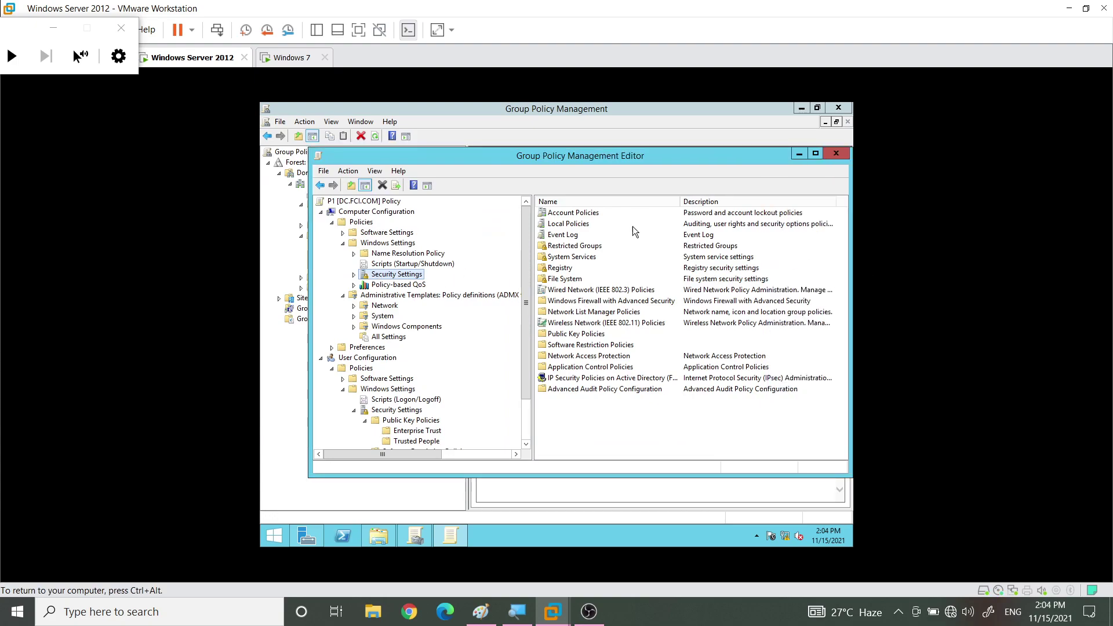
{"action": "left_click", "coordinate": [579, 215]}
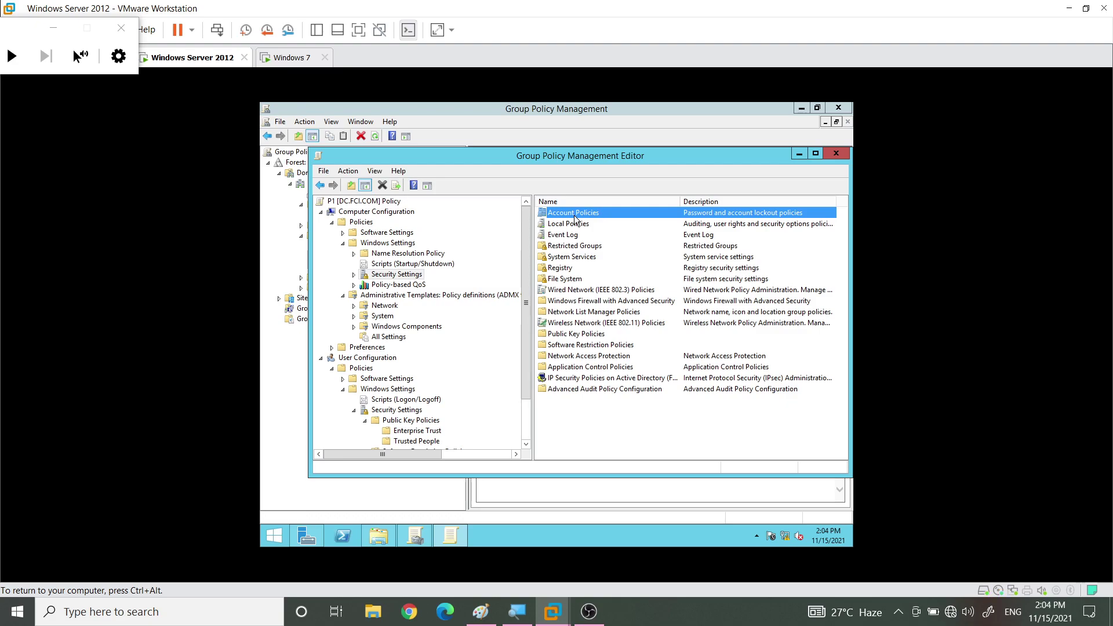
{"action": "double_click", "coordinate": [575, 214]}
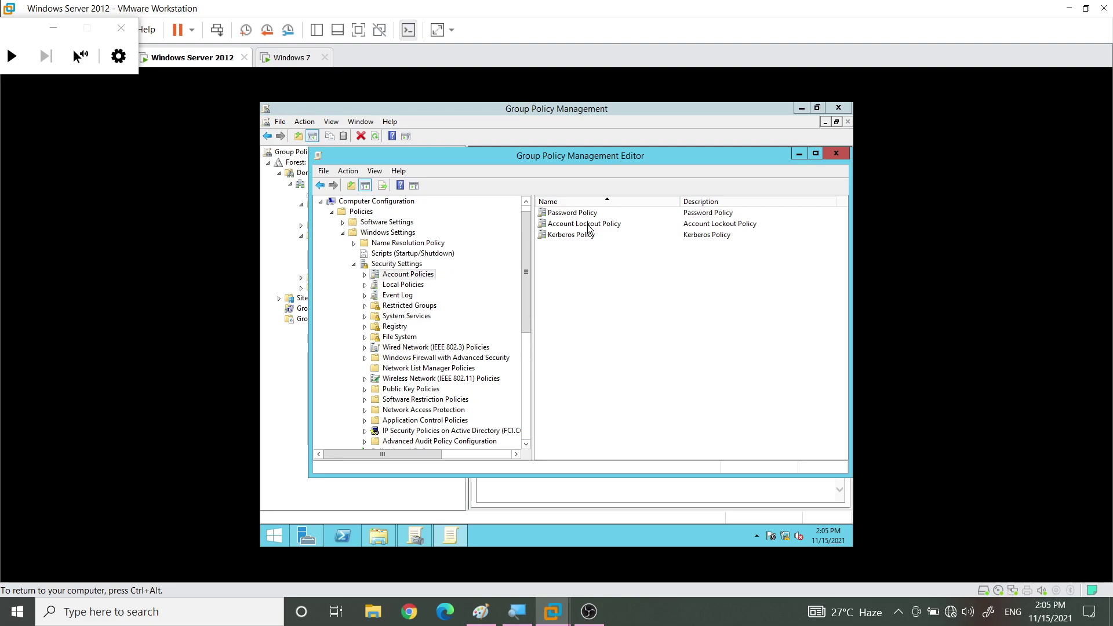
{"action": "double_click", "coordinate": [584, 212]}
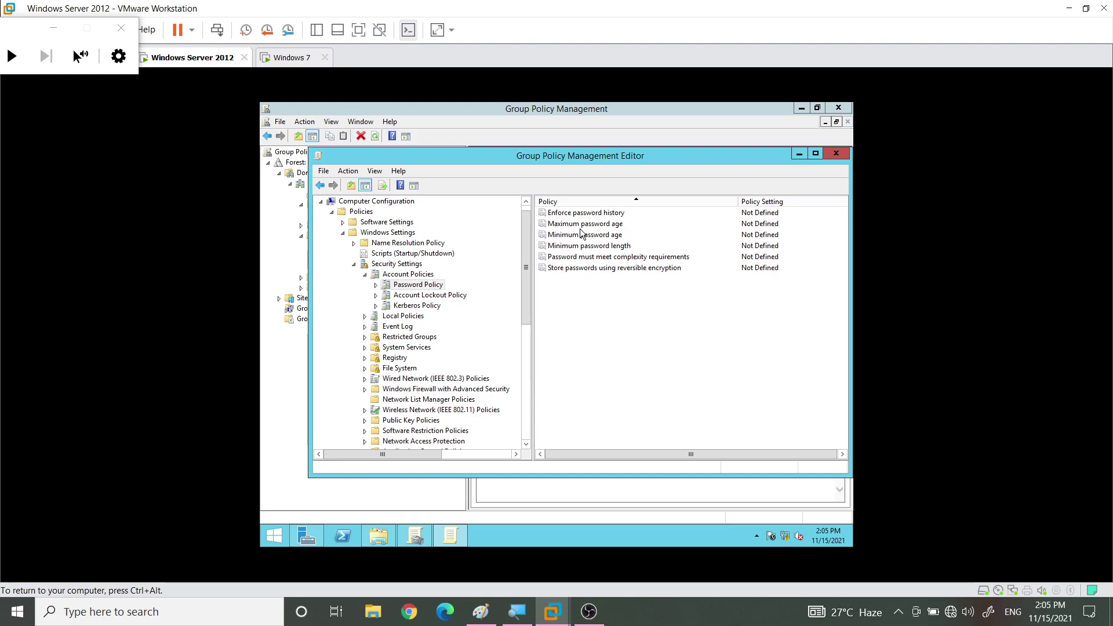
{"action": "left_click", "coordinate": [581, 248]}
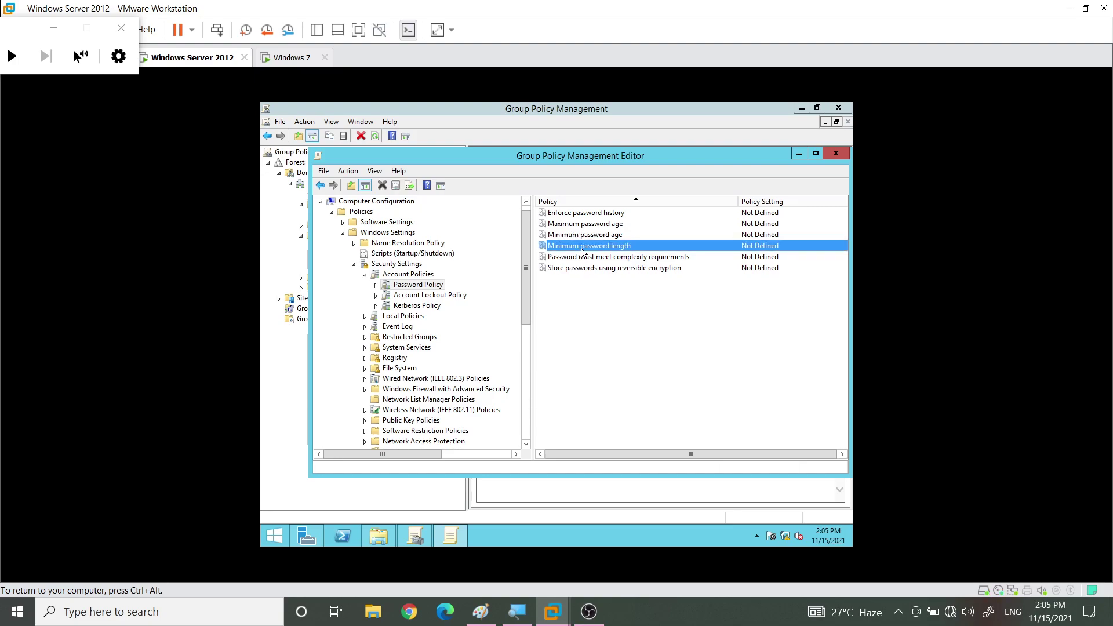
{"action": "left_click", "coordinate": [594, 258]}
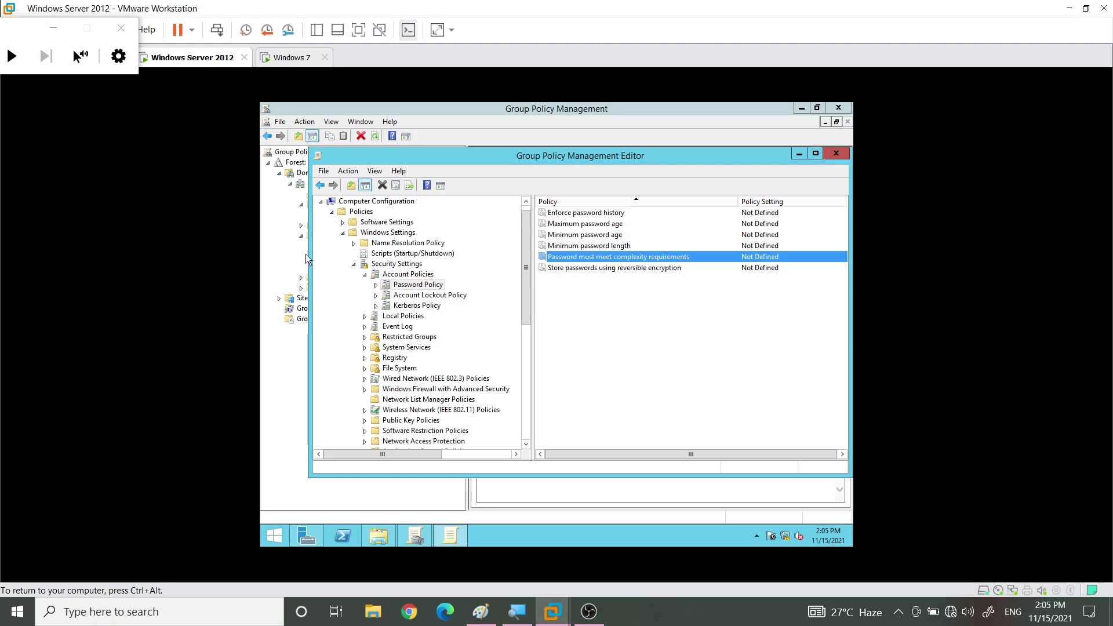
{"action": "left_click", "coordinate": [354, 265]}
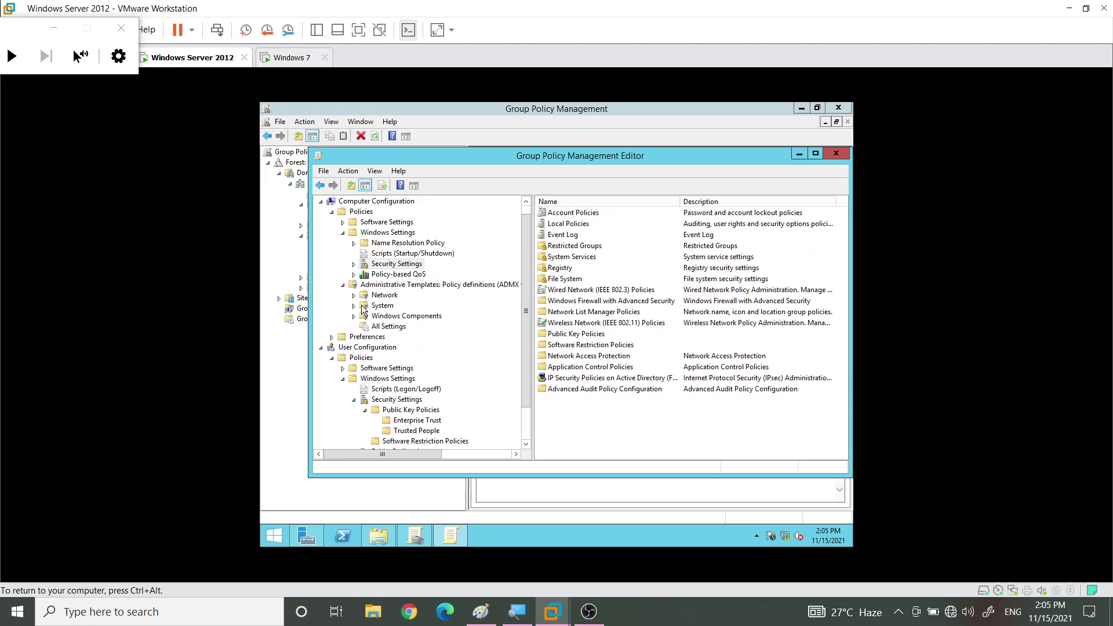
Confirm the user Software Settings > Software installation list is empty
{"action": "left_click", "coordinate": [355, 400]}
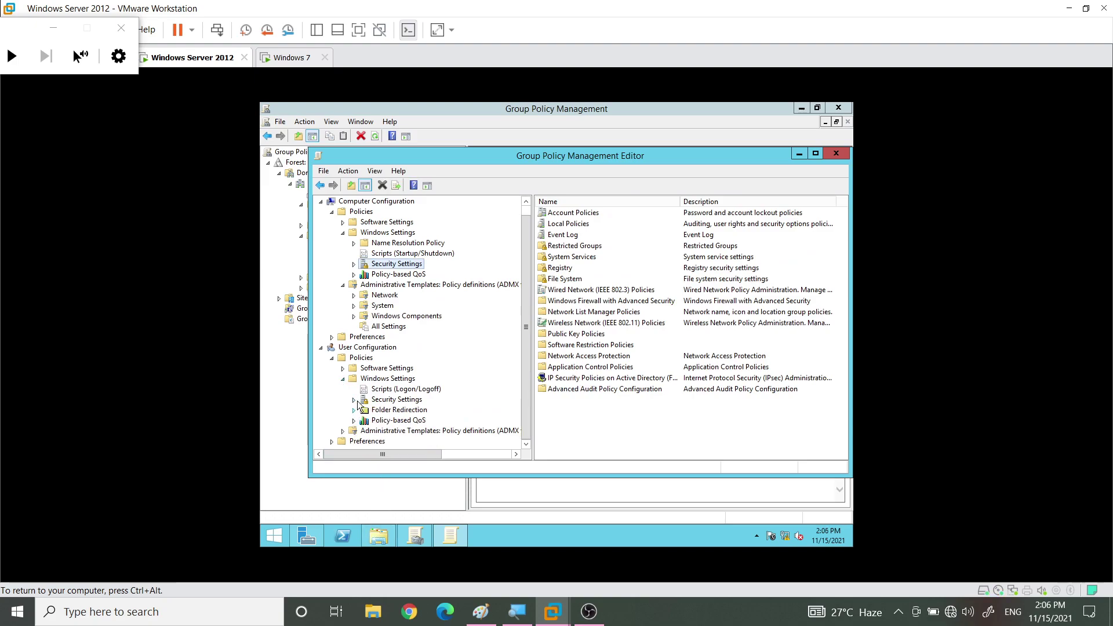
{"action": "left_click", "coordinate": [343, 368]}
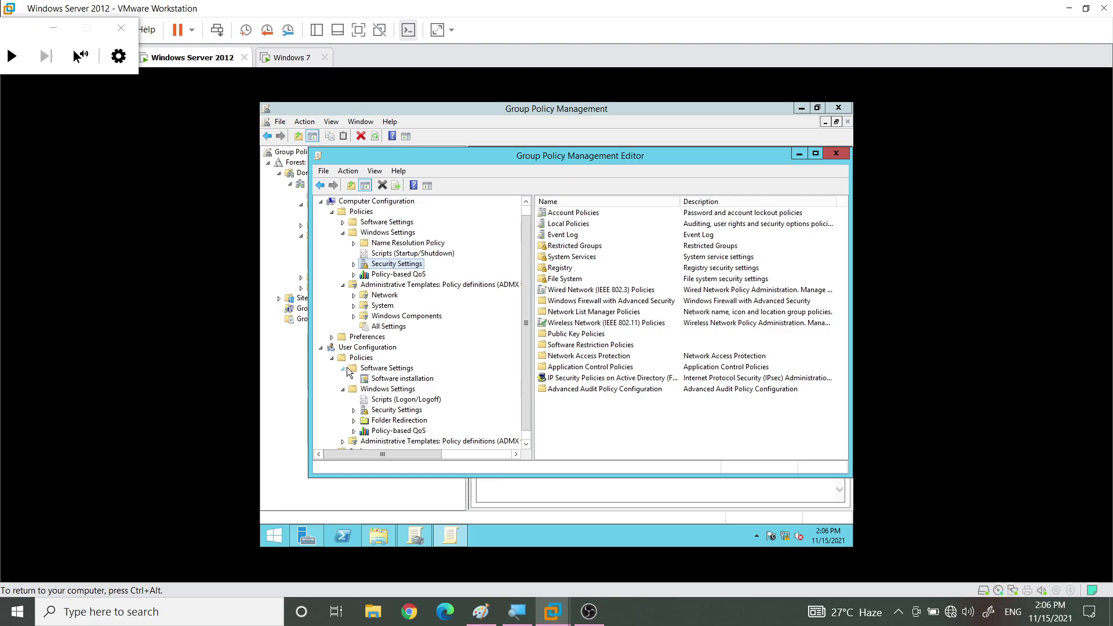
{"action": "left_click", "coordinate": [394, 380]}
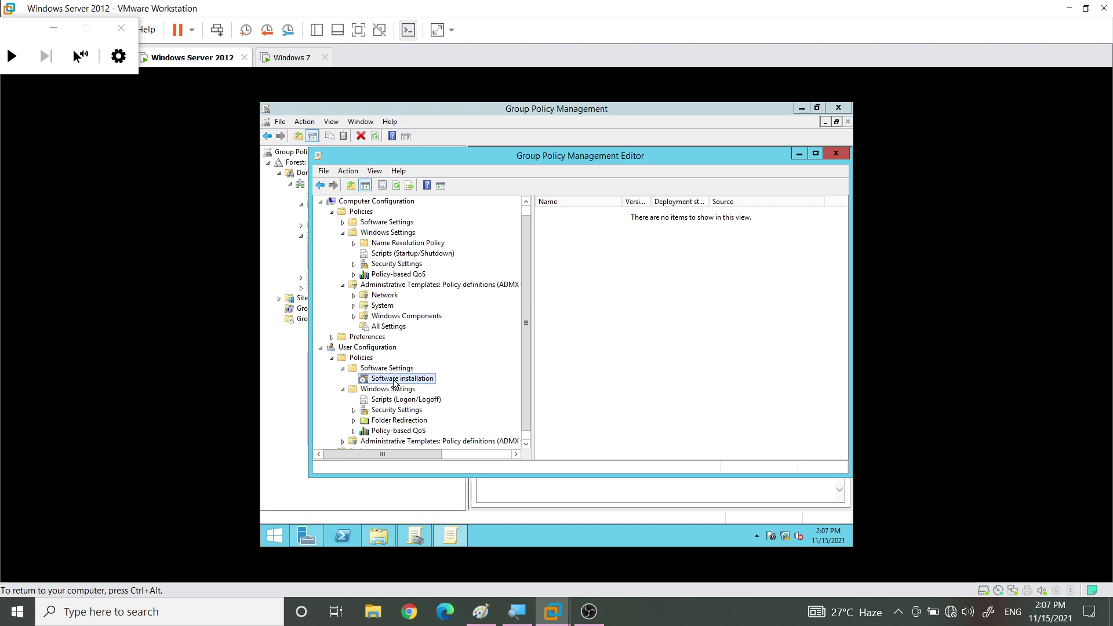
Expand user Administrative Templates to show System, Windows Components and All Settings
{"action": "left_click", "coordinate": [343, 368]}
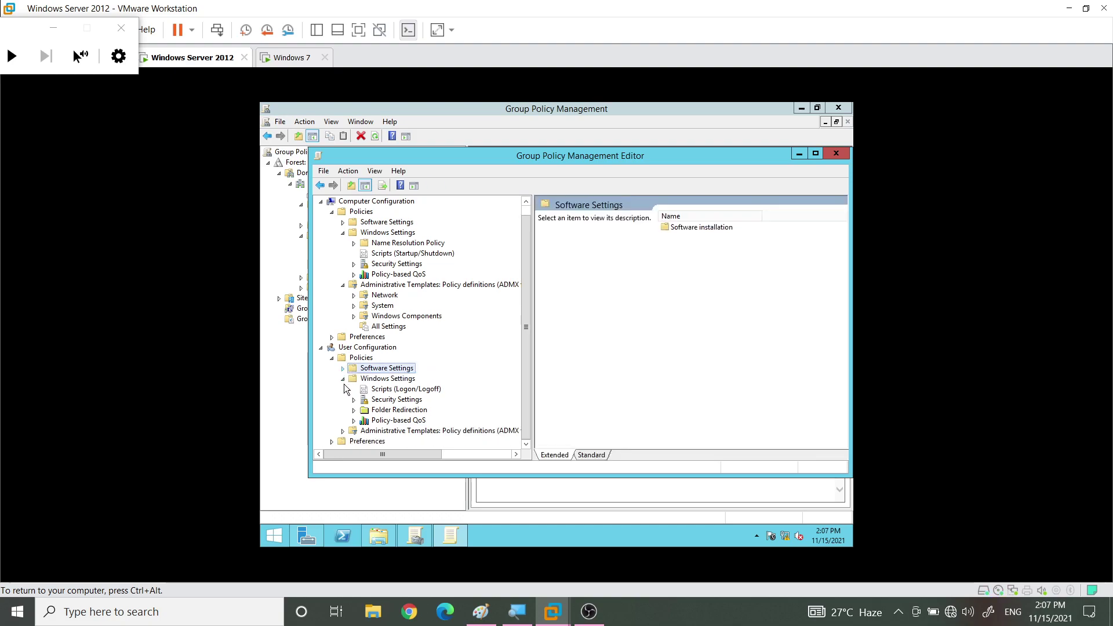
{"action": "left_click", "coordinate": [342, 379]}
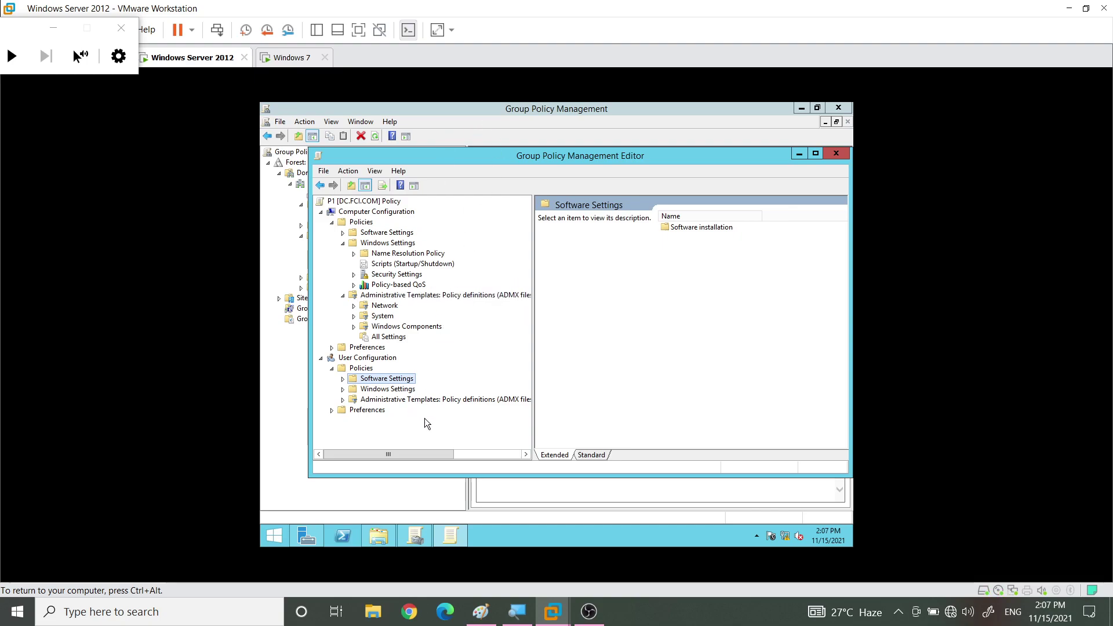
{"action": "left_click", "coordinate": [343, 389]}
{"action": "left_click", "coordinate": [342, 441]}
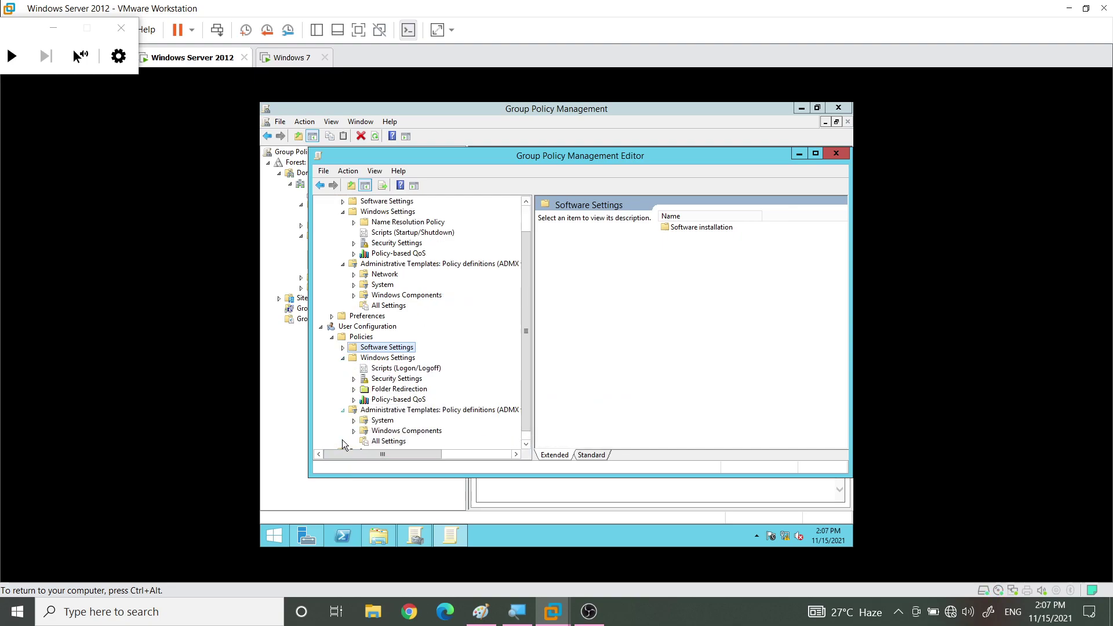
Filter user All Settings by keyword 'clock' and read the Remove Clock policy description
{"action": "left_click", "coordinate": [387, 432]}
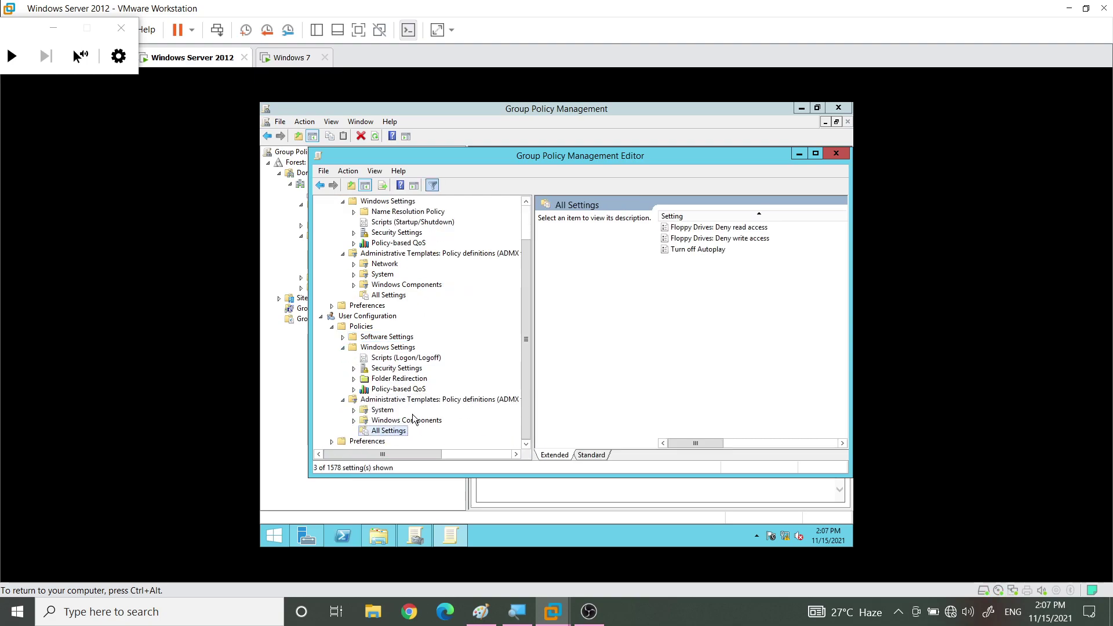
{"action": "right_click", "coordinate": [393, 435]}
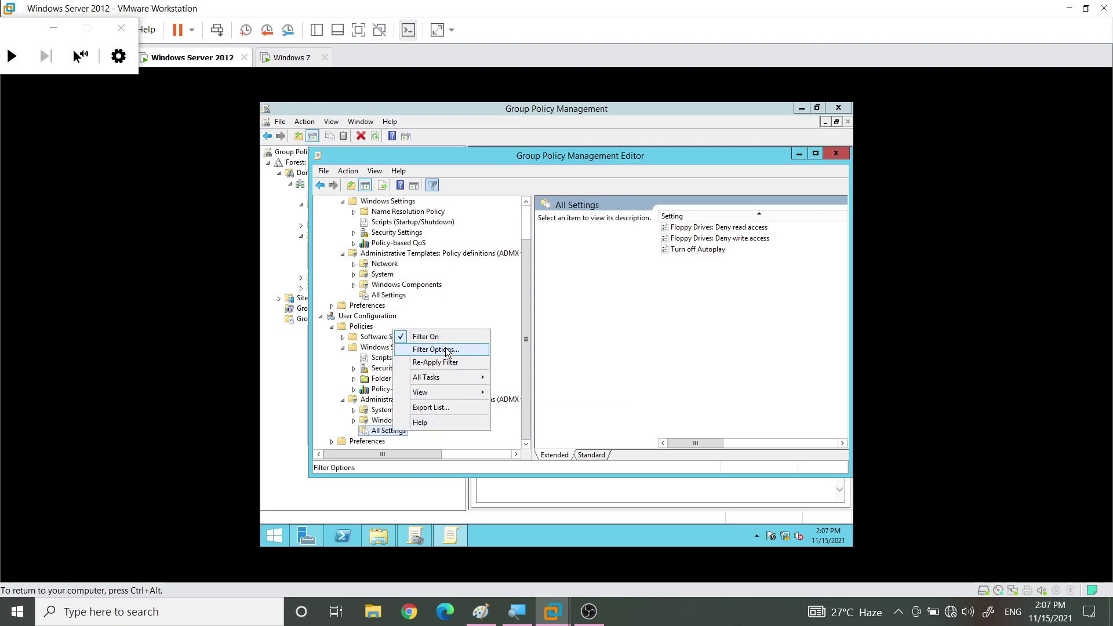
{"action": "left_click", "coordinate": [453, 351]}
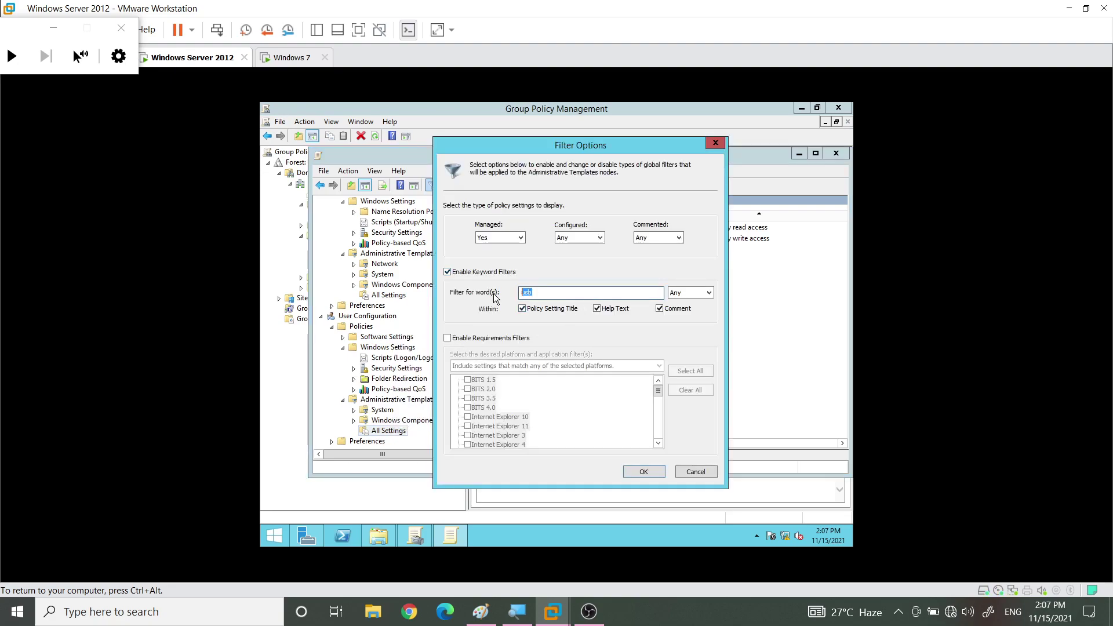
{"action": "key", "text": "Return"}
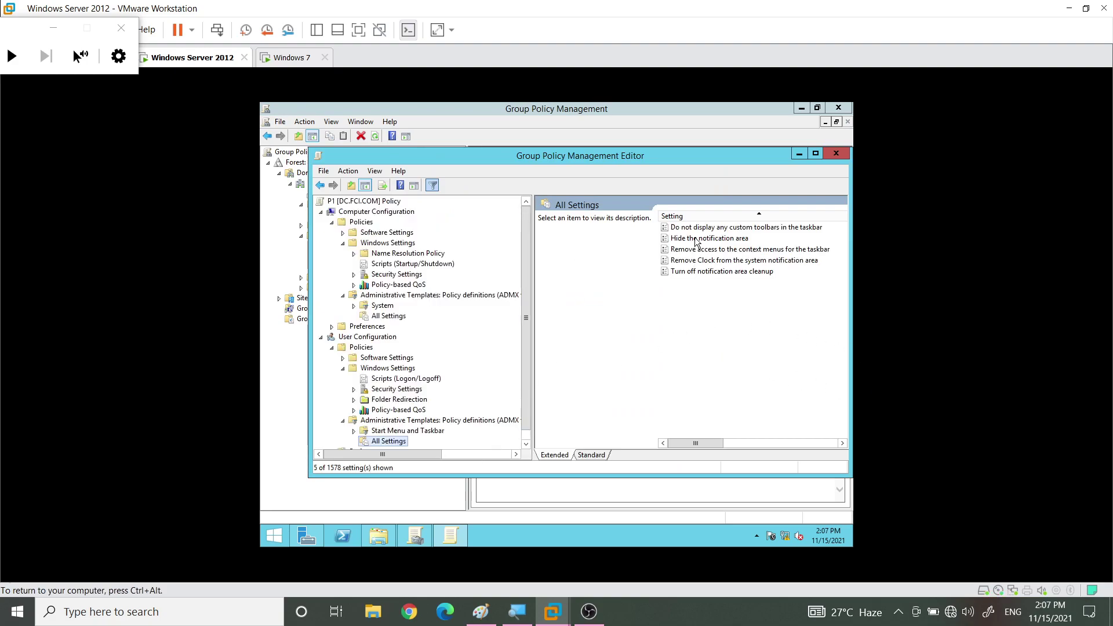
{"action": "left_click", "coordinate": [708, 264]}
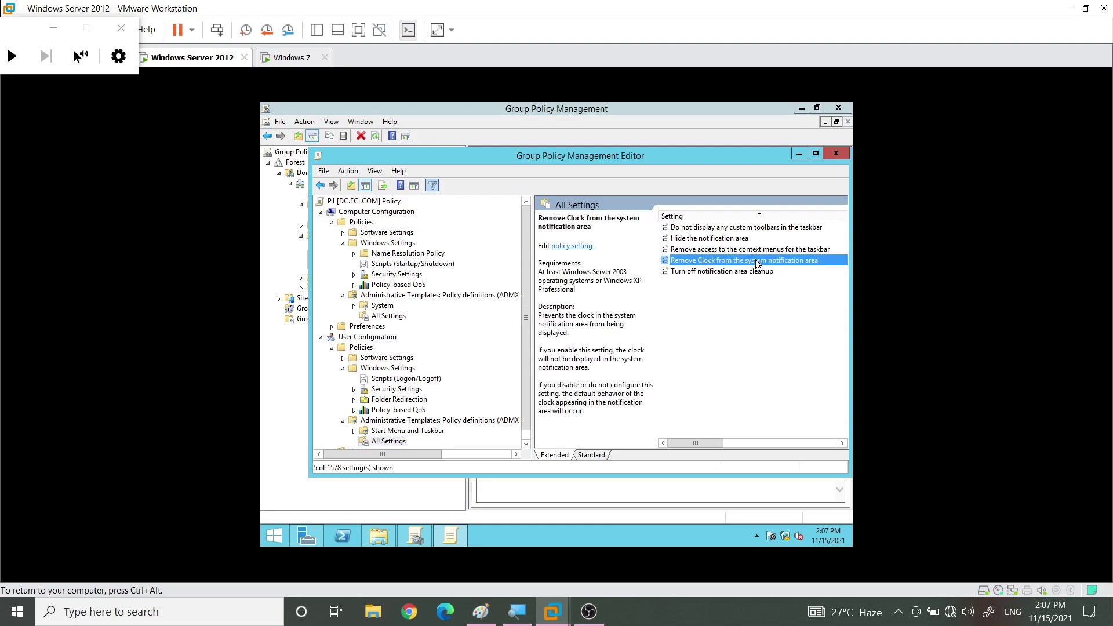
Set 'Remove Clock from the system notification area' to Enabled, confirm, and close the policy editor
{"action": "double_click", "coordinate": [802, 262]}
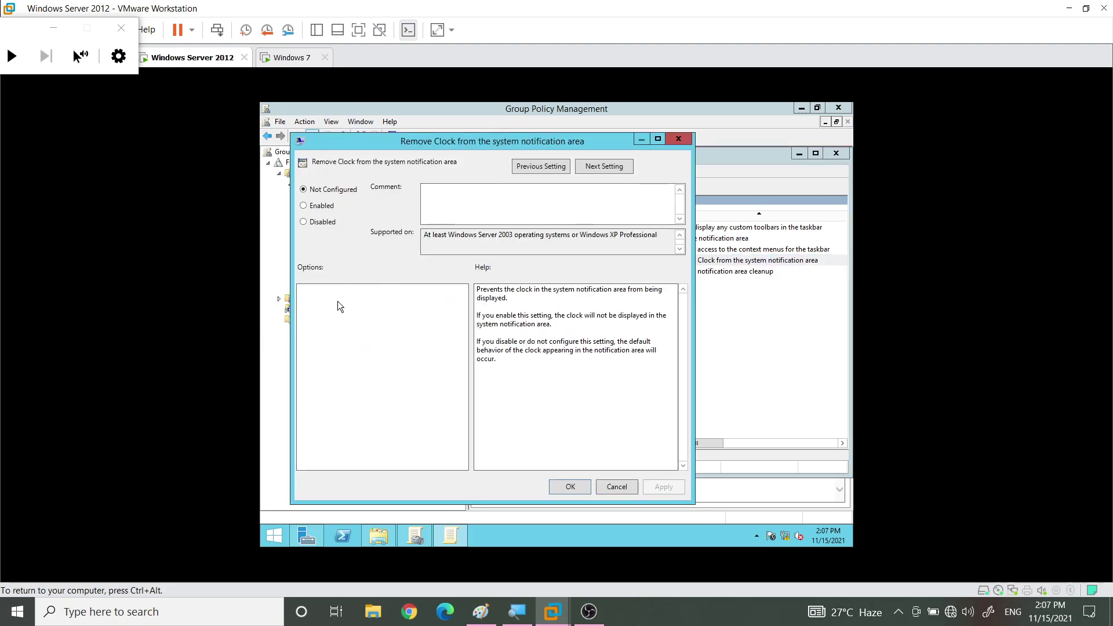
{"action": "left_click", "coordinate": [305, 207]}
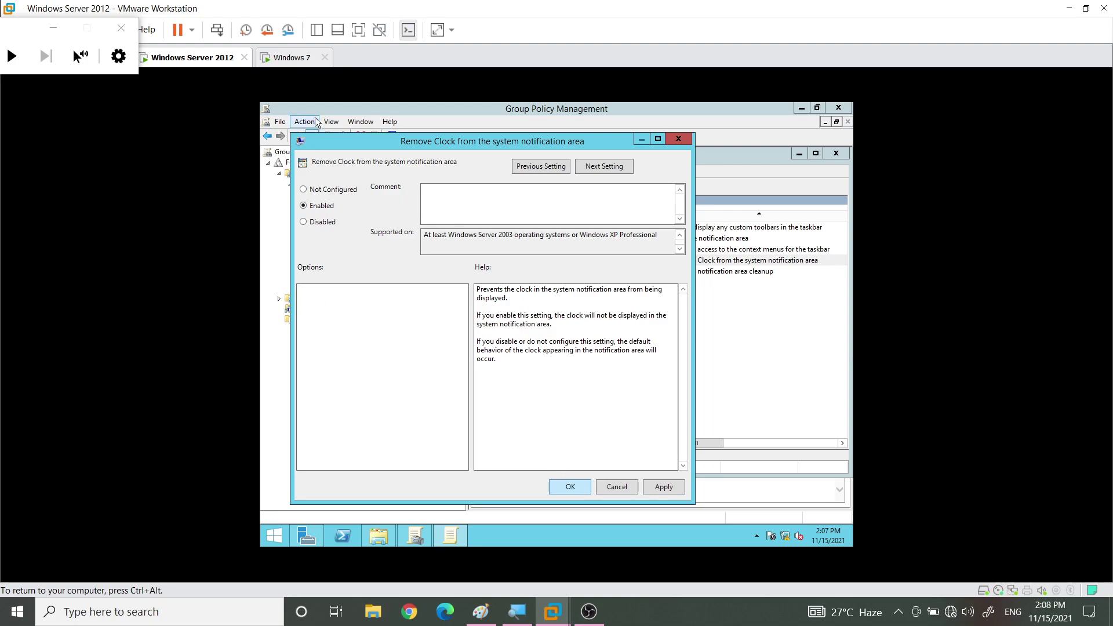
{"action": "left_click", "coordinate": [578, 486]}
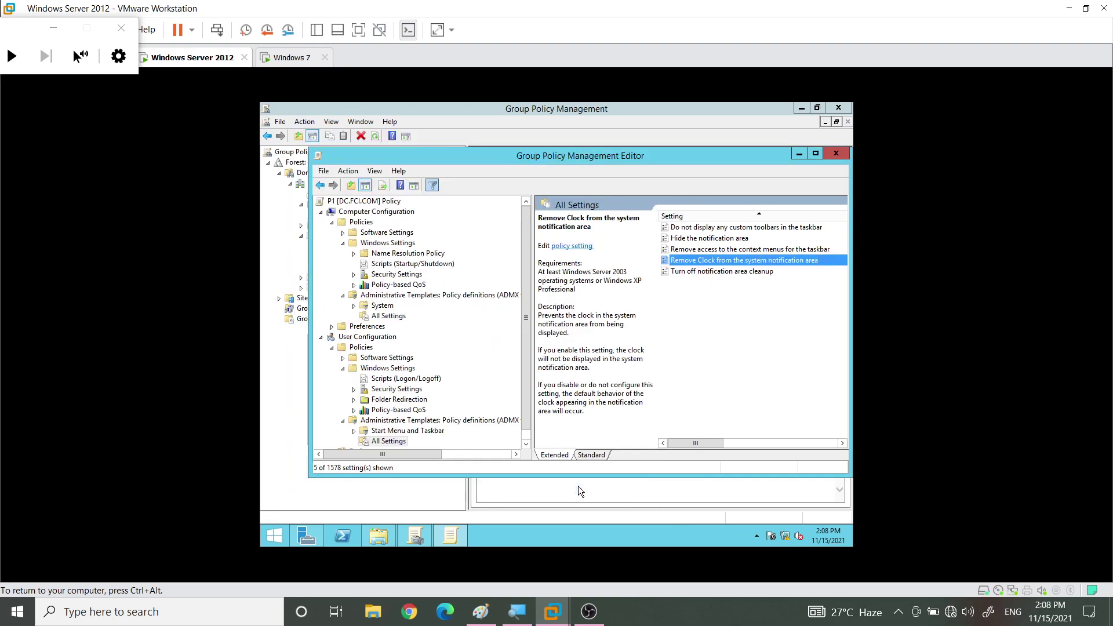
{"action": "left_click", "coordinate": [836, 153]}
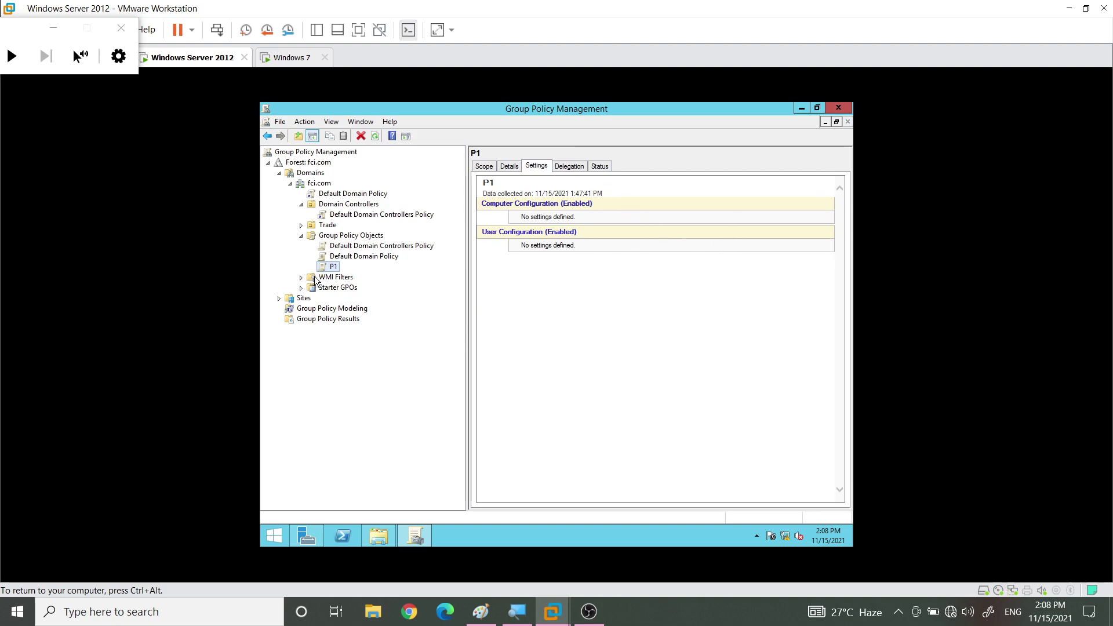
{"action": "left_click", "coordinate": [536, 166]}
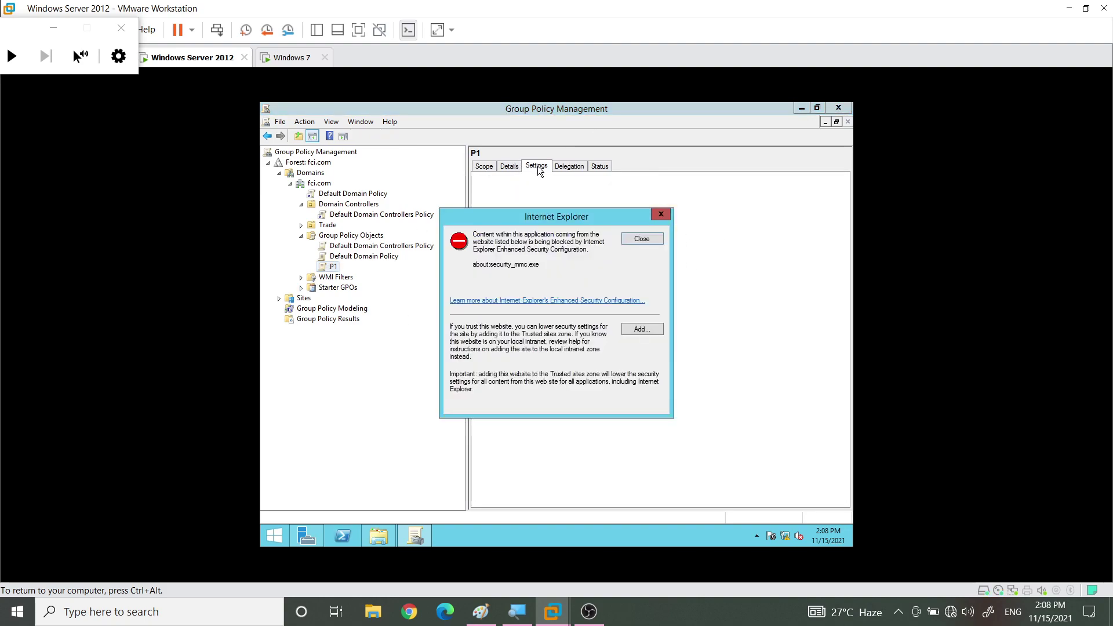
{"action": "left_click", "coordinate": [632, 240]}
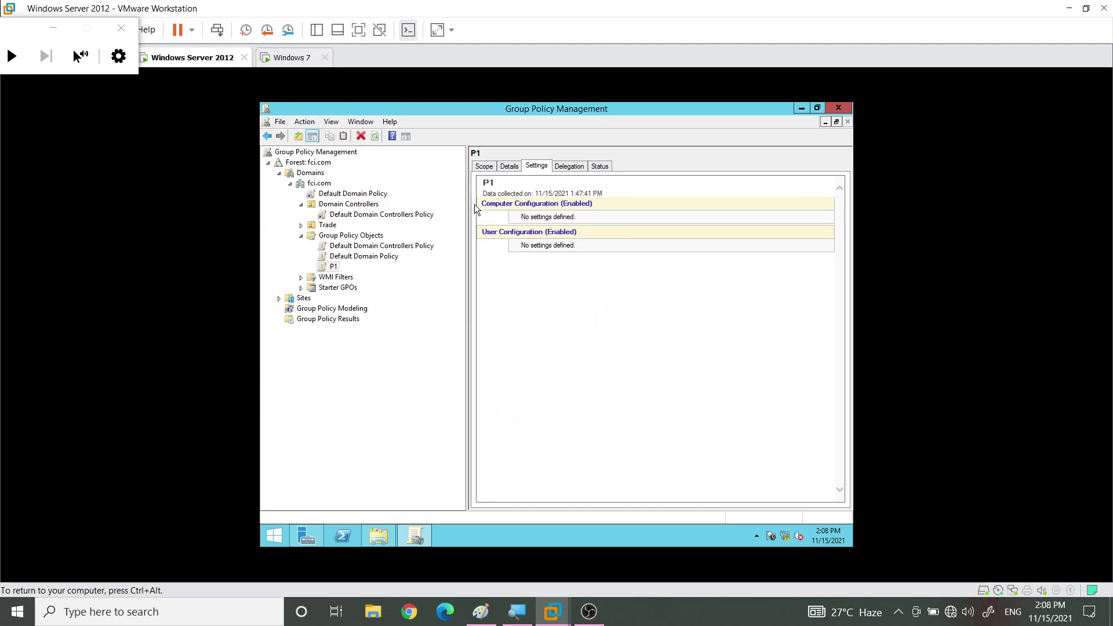
{"action": "left_click", "coordinate": [549, 180]}
{"action": "left_click", "coordinate": [570, 167]}
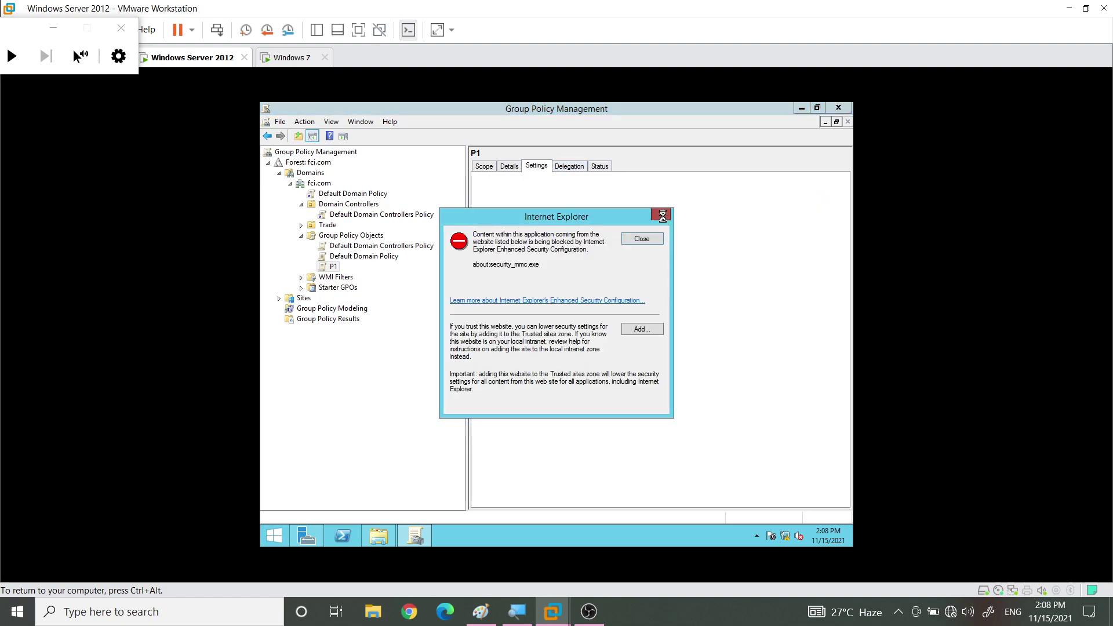
{"action": "left_click", "coordinate": [665, 216]}
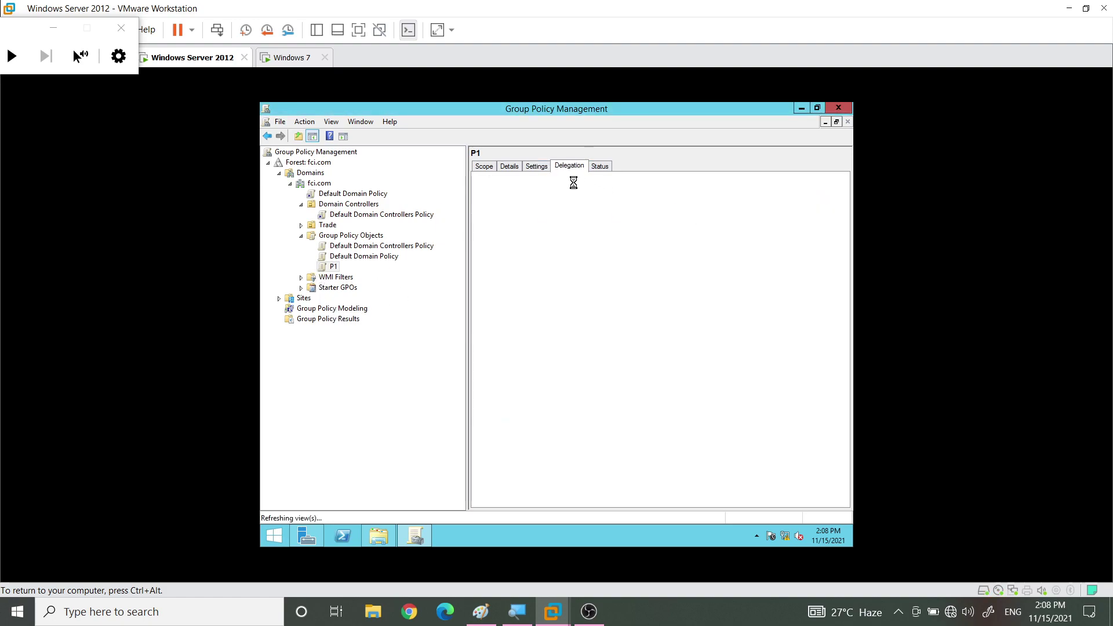
{"action": "left_click", "coordinate": [534, 167]}
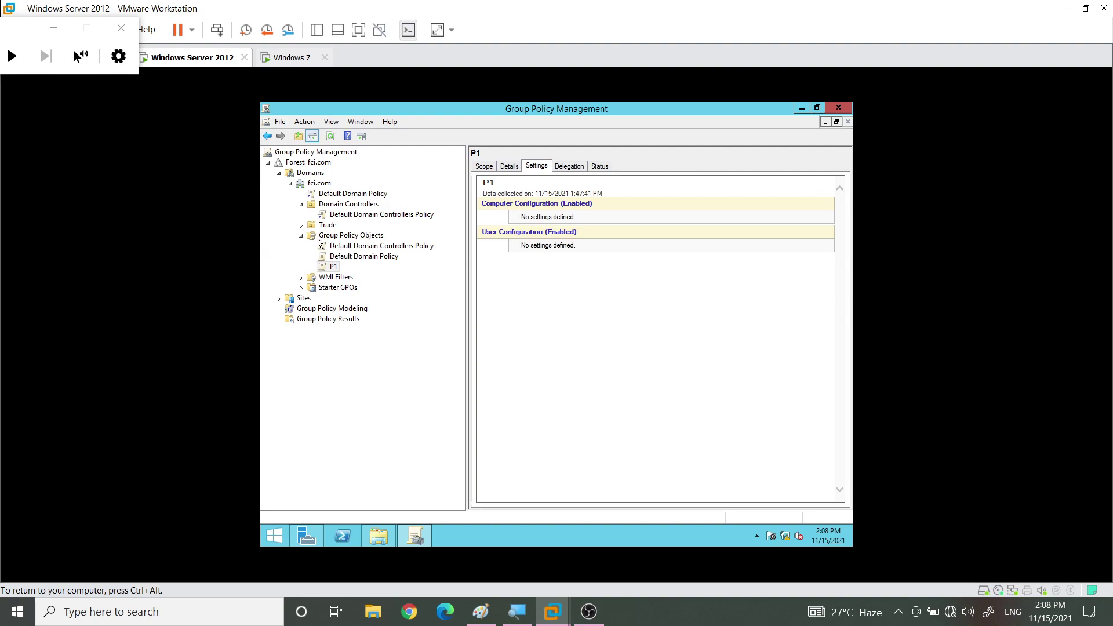
{"action": "left_click", "coordinate": [356, 257]}
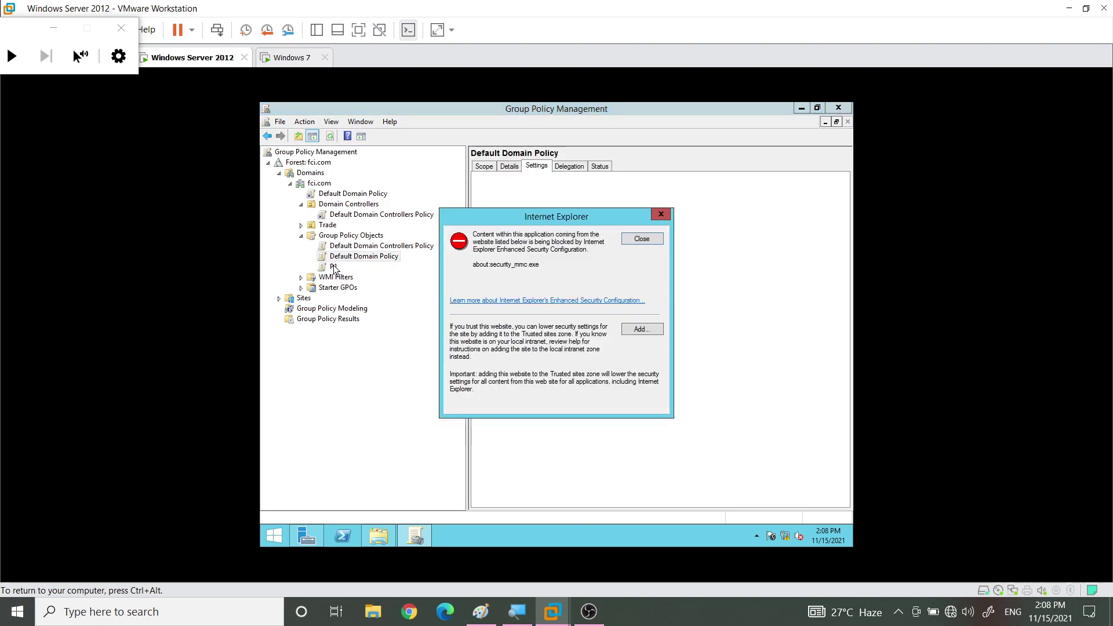
{"action": "left_click", "coordinate": [667, 217]}
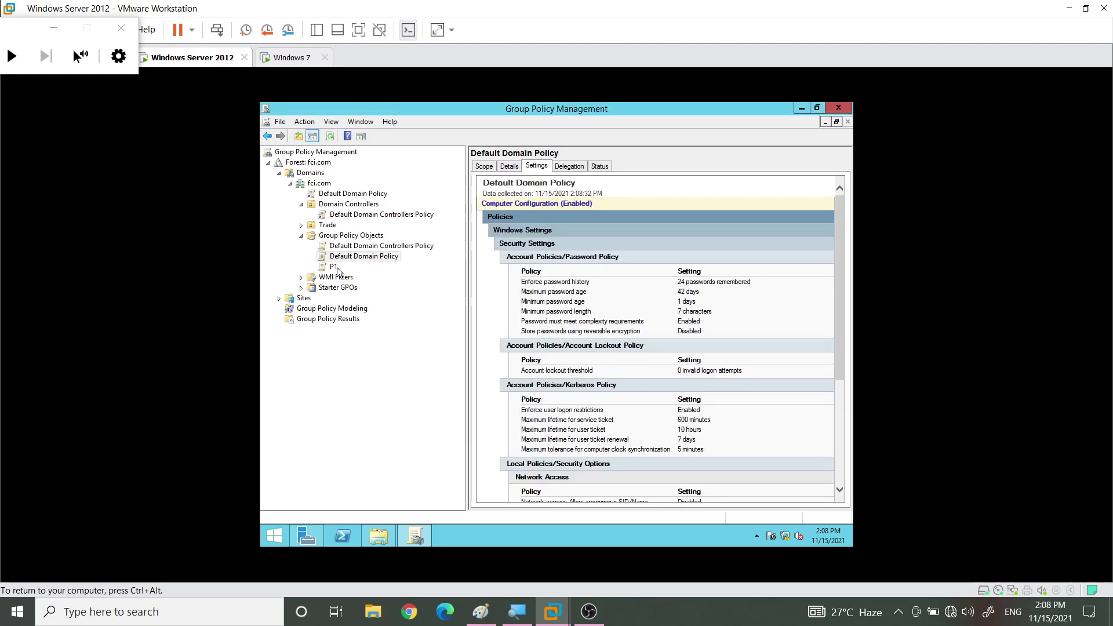
{"action": "scroll", "coordinate": [531, 320], "scroll_direction": "down", "scroll_amount": 3}
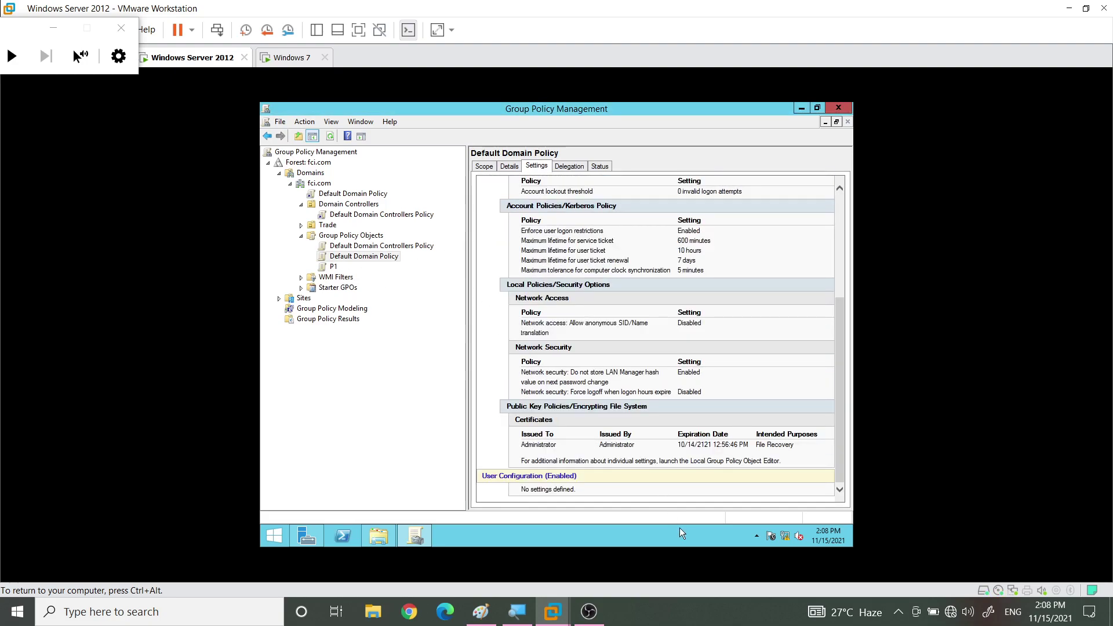
{"action": "left_click", "coordinate": [359, 245]}
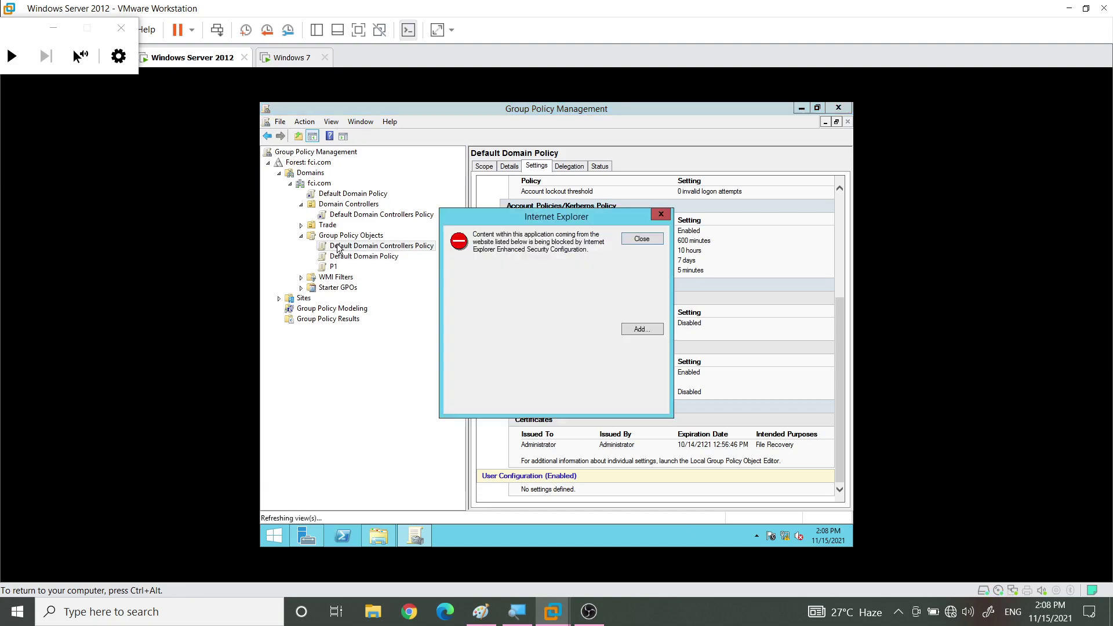
{"action": "left_click", "coordinate": [641, 239]}
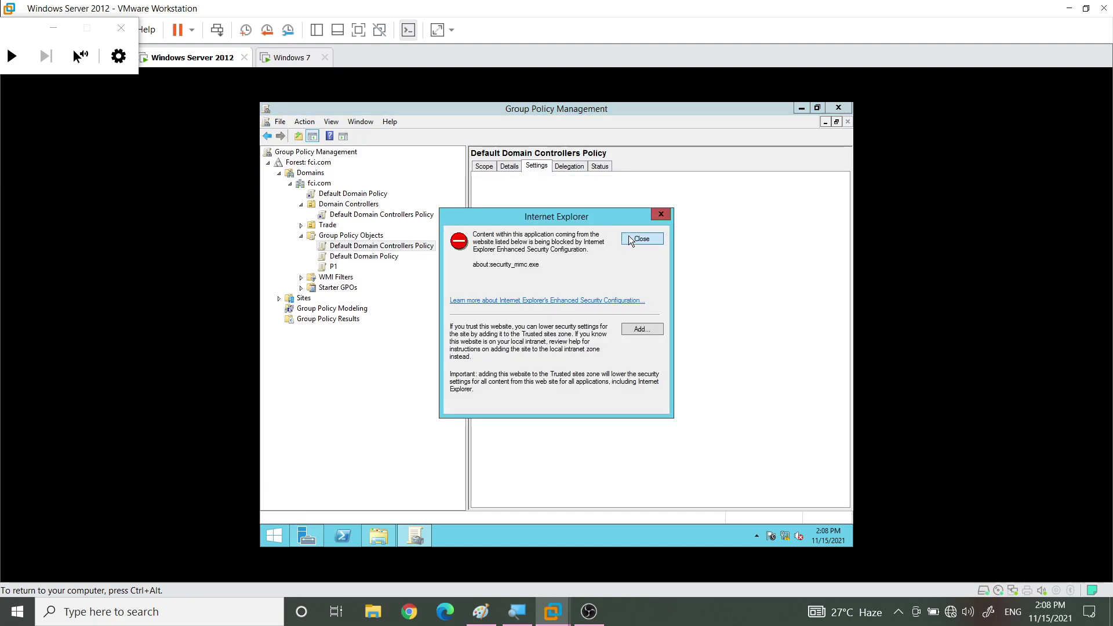
{"action": "left_click", "coordinate": [631, 240]}
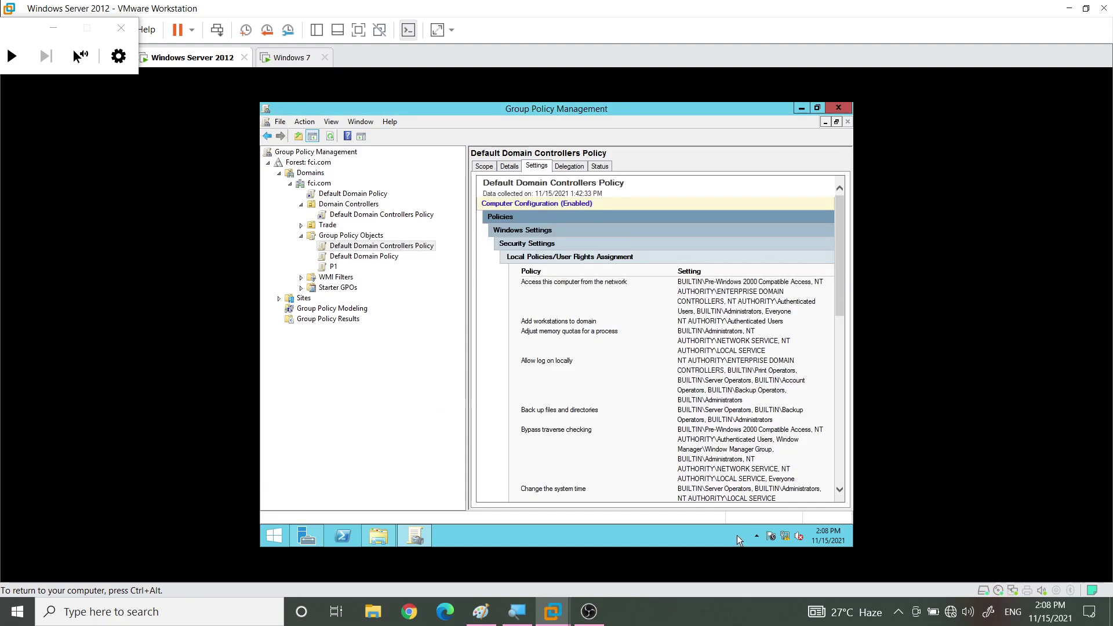
{"action": "left_click", "coordinate": [331, 267]}
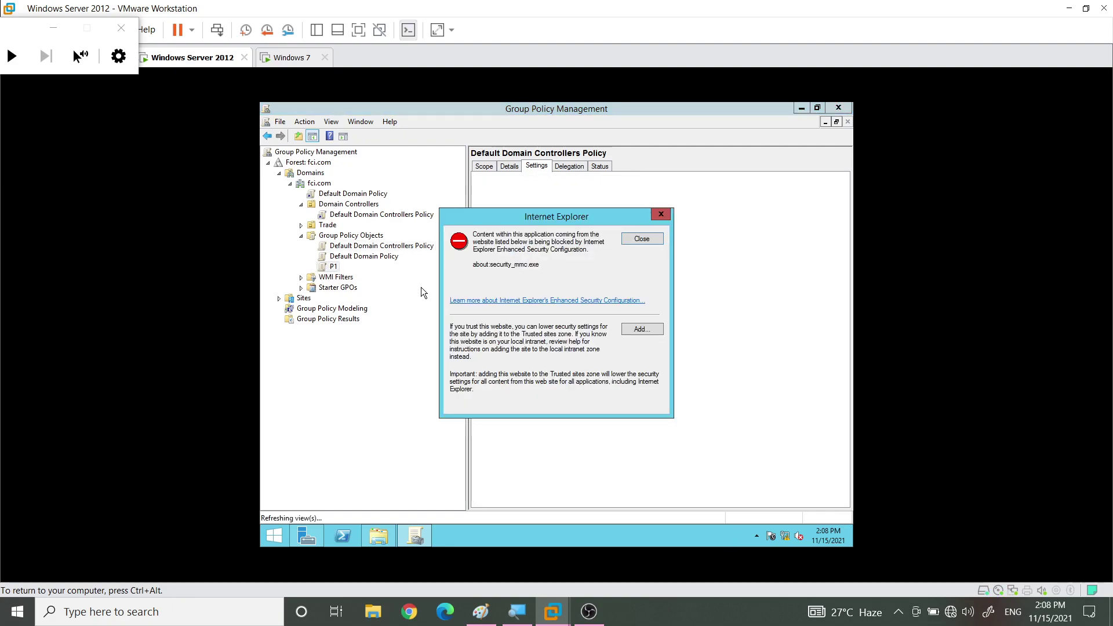
{"action": "left_click", "coordinate": [632, 240]}
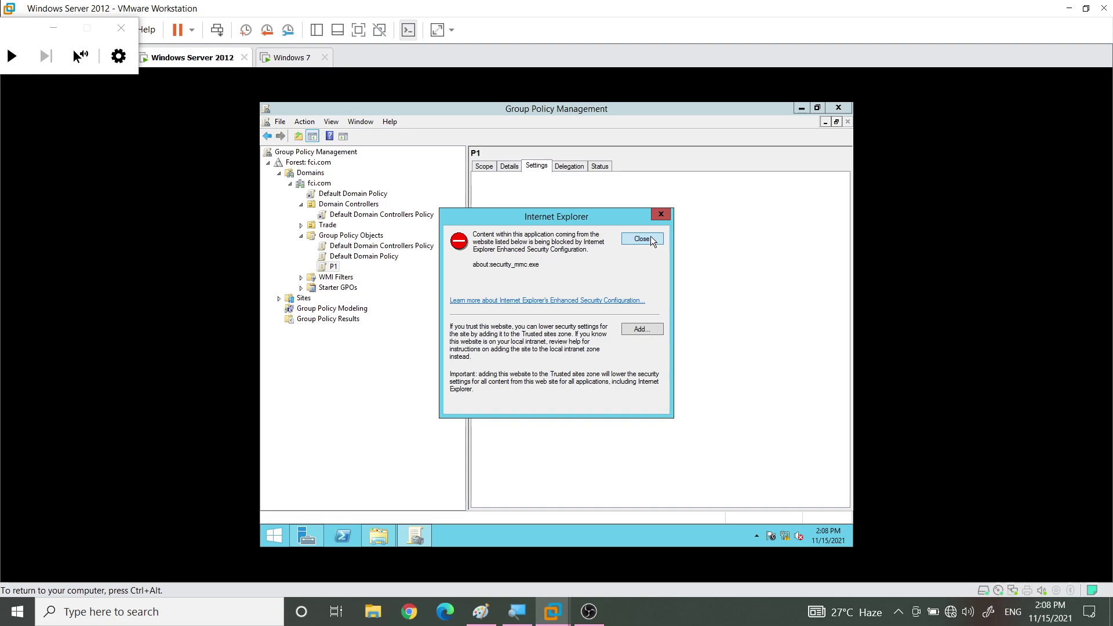
{"action": "left_click", "coordinate": [652, 238]}
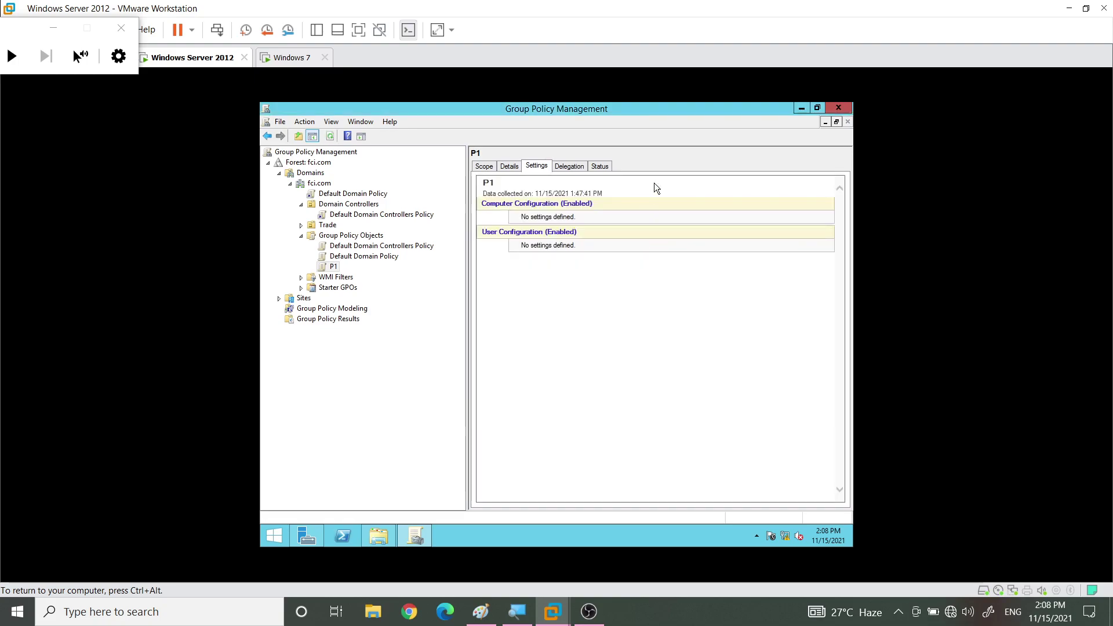
{"action": "left_click", "coordinate": [504, 167]}
{"action": "left_click", "coordinate": [536, 165]}
Reopen P1 in the policy editor and expand the user Administrative Templates
{"action": "left_click", "coordinate": [332, 267]}
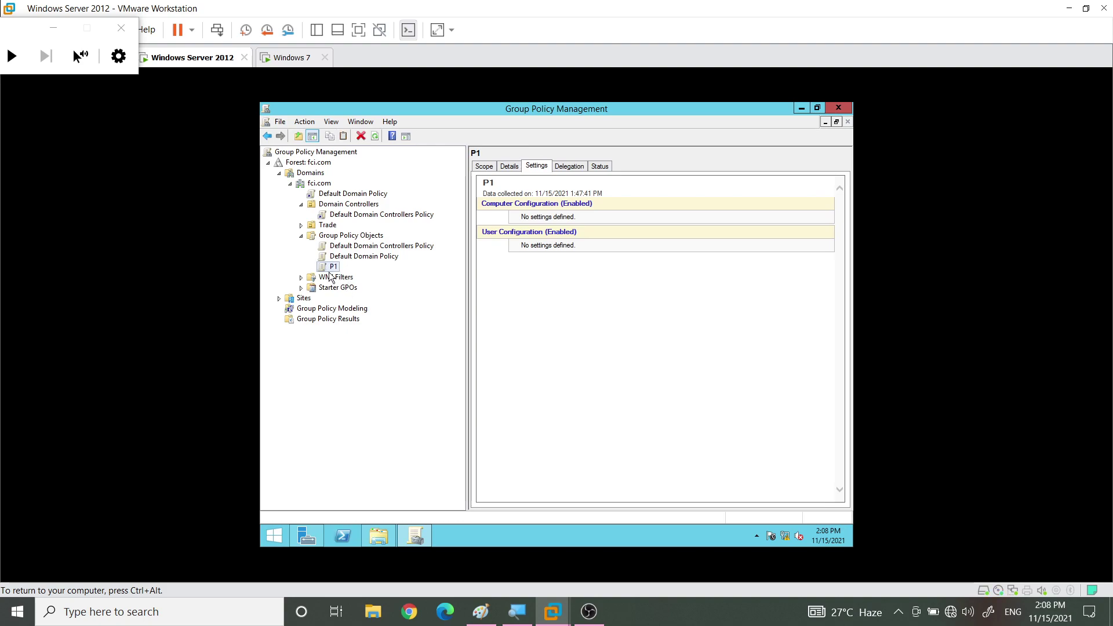
{"action": "right_click", "coordinate": [331, 268]}
{"action": "left_click", "coordinate": [468, 307]}
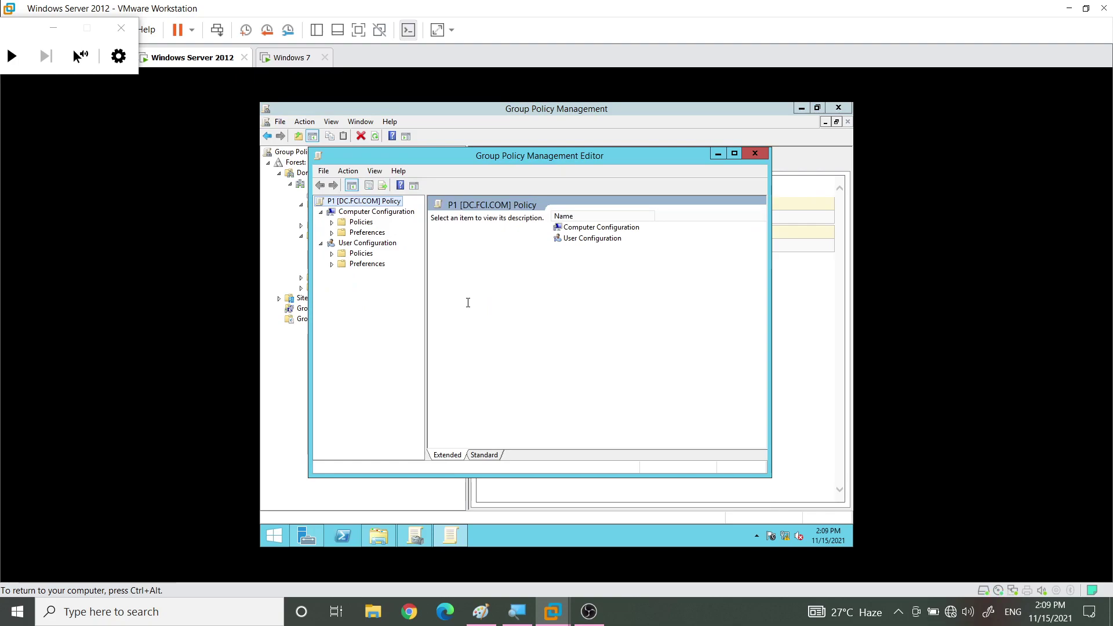
{"action": "left_click", "coordinate": [332, 253]}
{"action": "left_click", "coordinate": [343, 284]}
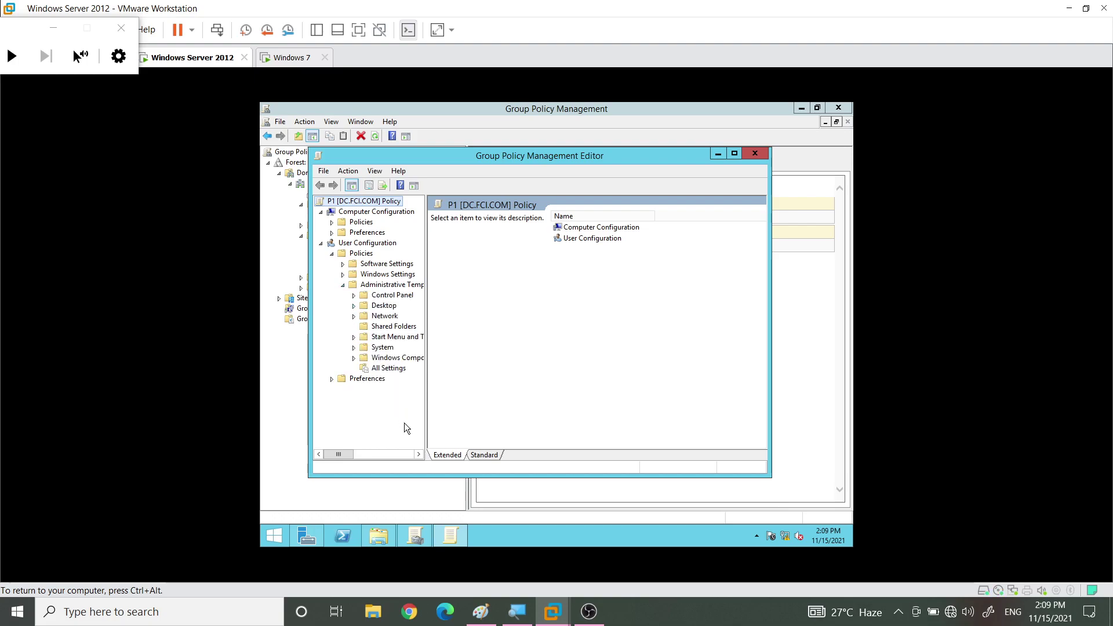
{"action": "left_click_drag", "start_coordinate": [423, 383], "coordinate": [528, 380]}
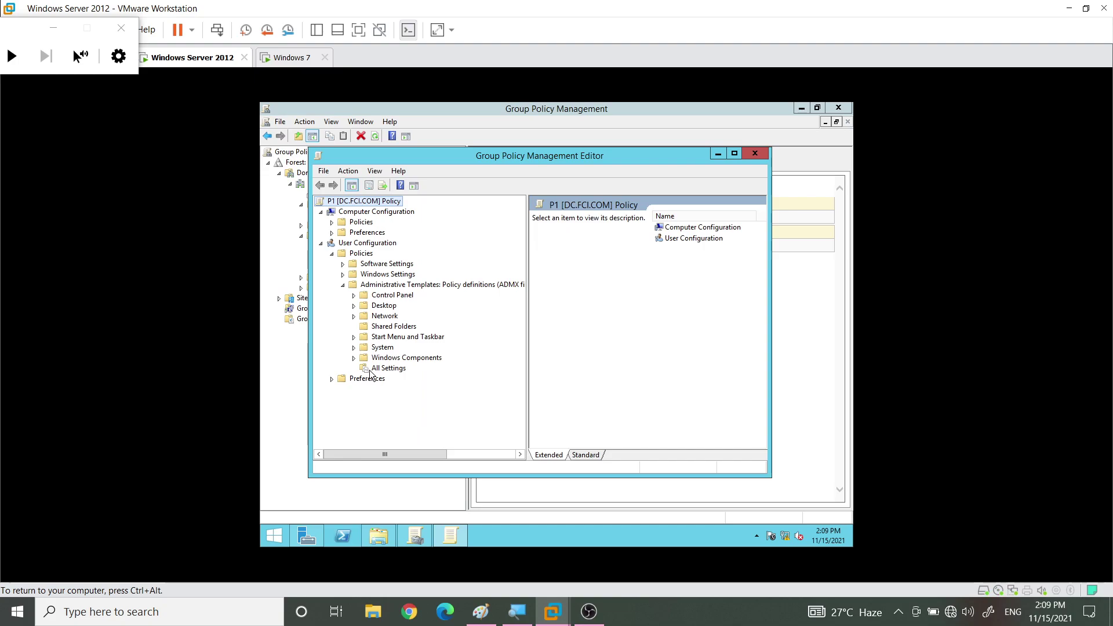
Filter the user All Settings list by the keyword 'clock'
{"action": "left_click", "coordinate": [386, 369]}
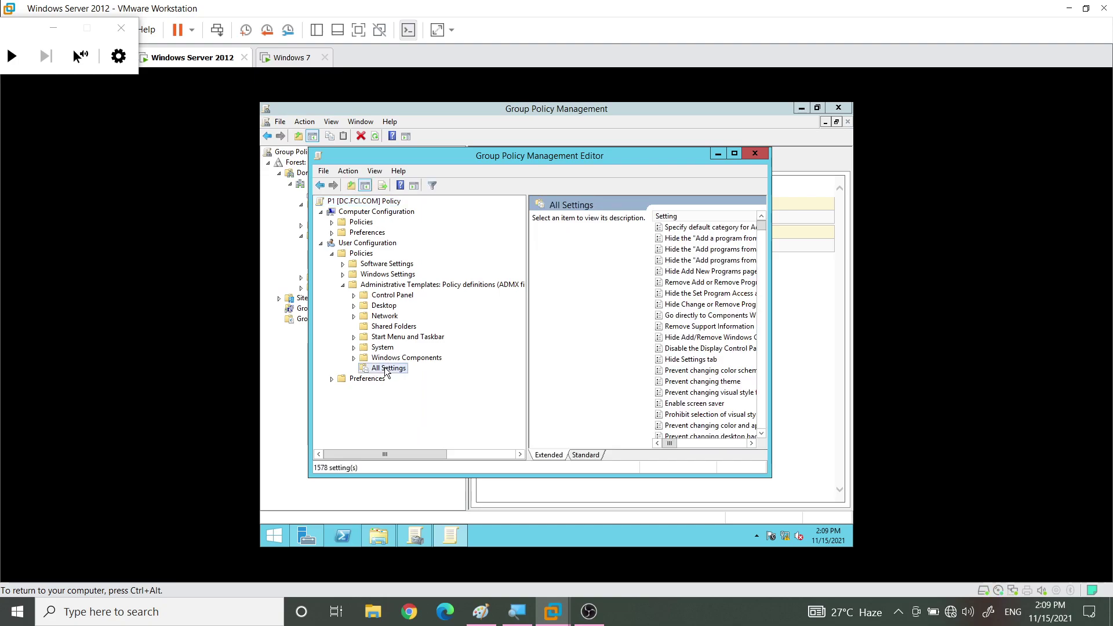
{"action": "left_click", "coordinate": [432, 185]}
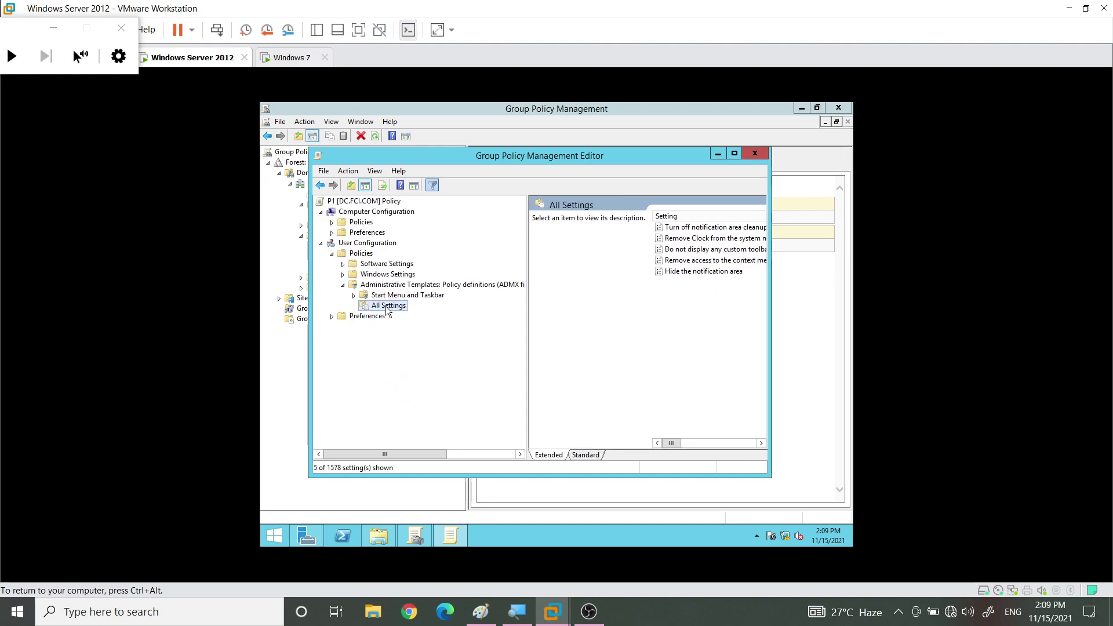
{"action": "right_click", "coordinate": [389, 312]}
{"action": "left_click", "coordinate": [423, 326]}
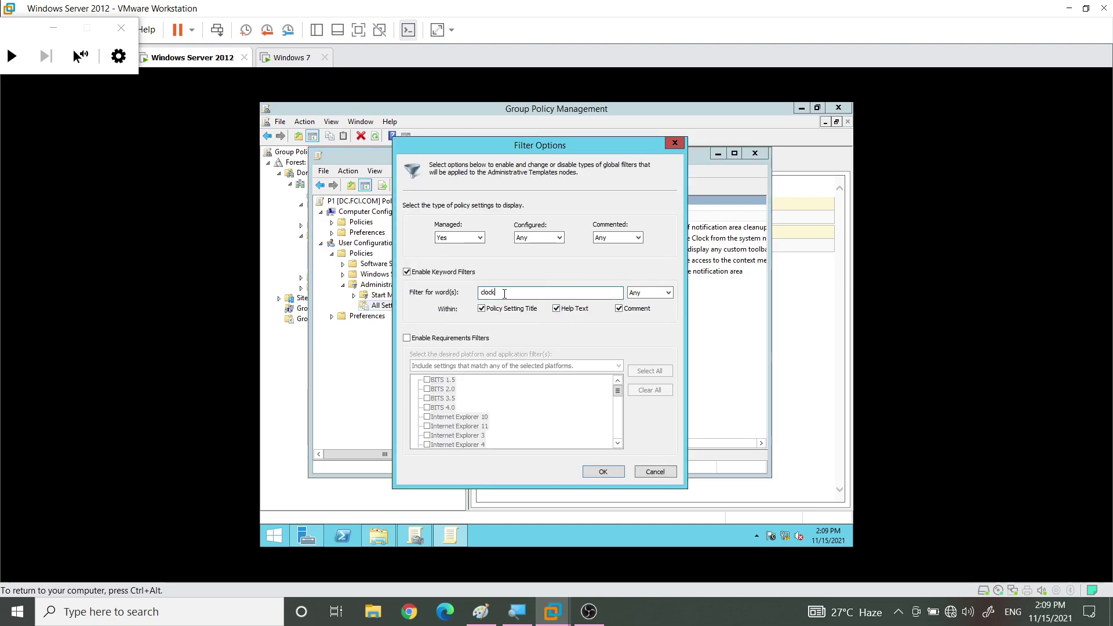
{"action": "left_click", "coordinate": [603, 471]}
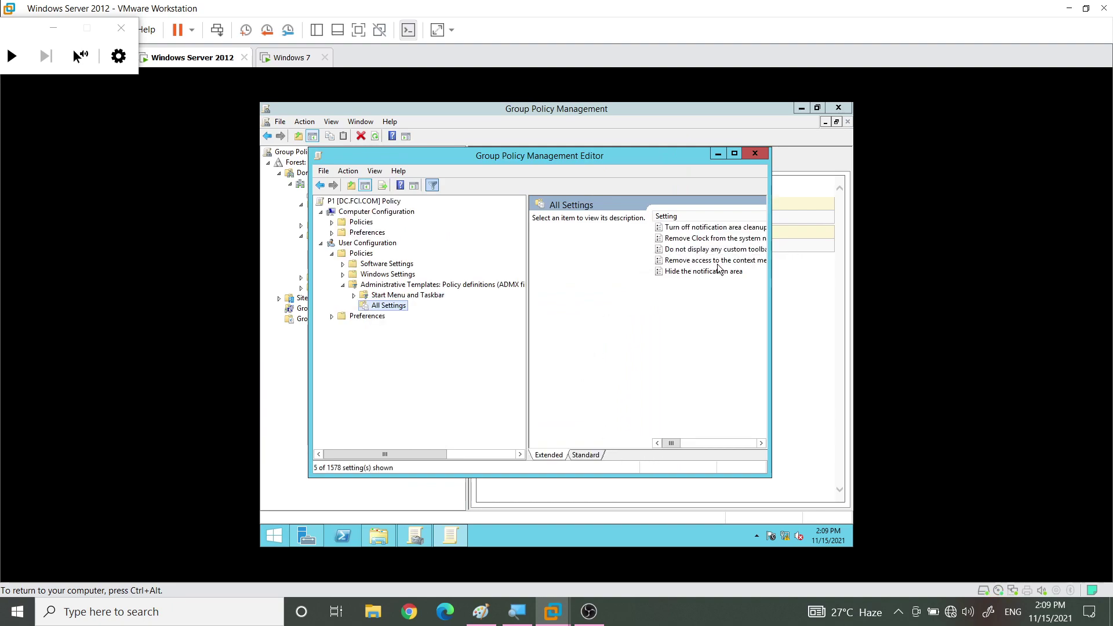
Confirm 'Remove Clock from the system notification area' is enabled, then close the P1 editor
{"action": "left_click_drag", "start_coordinate": [770, 275], "coordinate": [850, 275]}
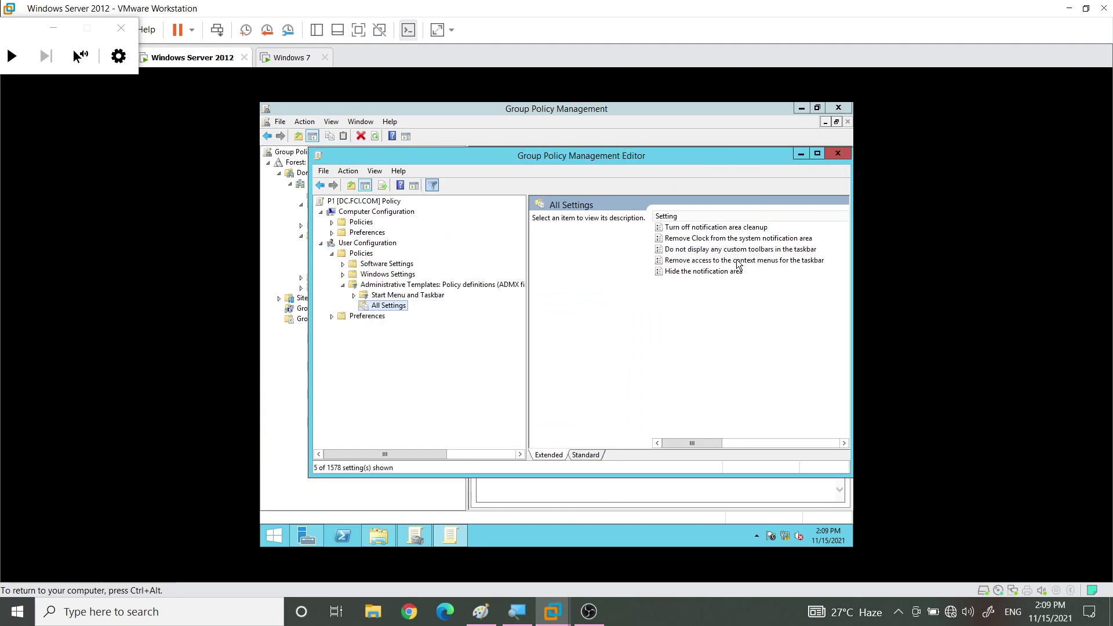
{"action": "double_click", "coordinate": [705, 240]}
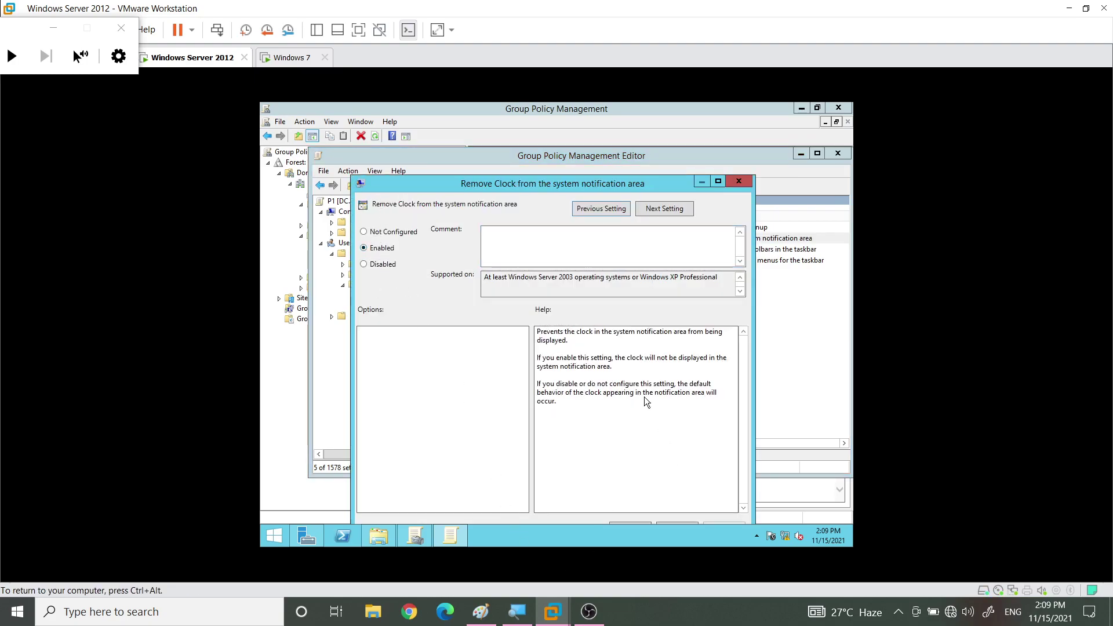
{"action": "left_click_drag", "start_coordinate": [541, 187], "coordinate": [531, 148]}
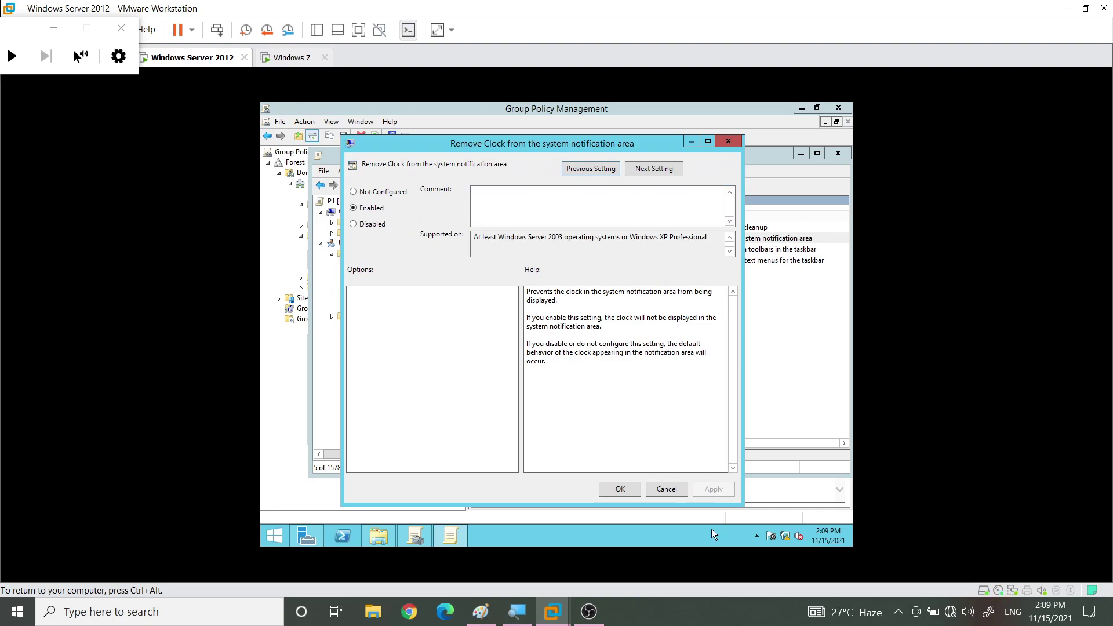
{"action": "left_click", "coordinate": [624, 489]}
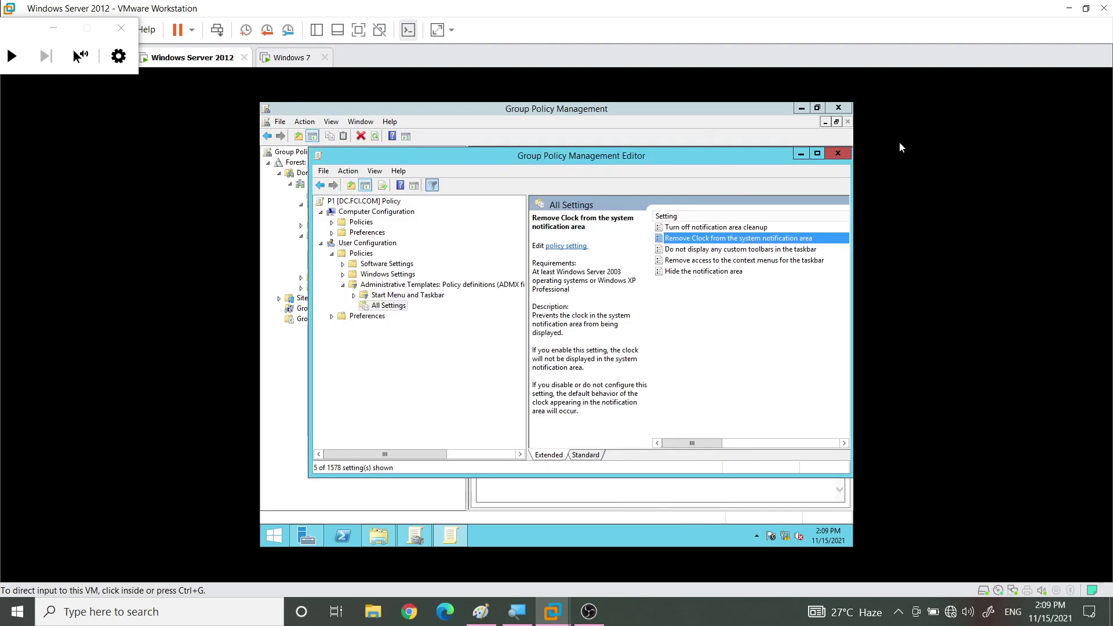
{"action": "left_click", "coordinate": [840, 157]}
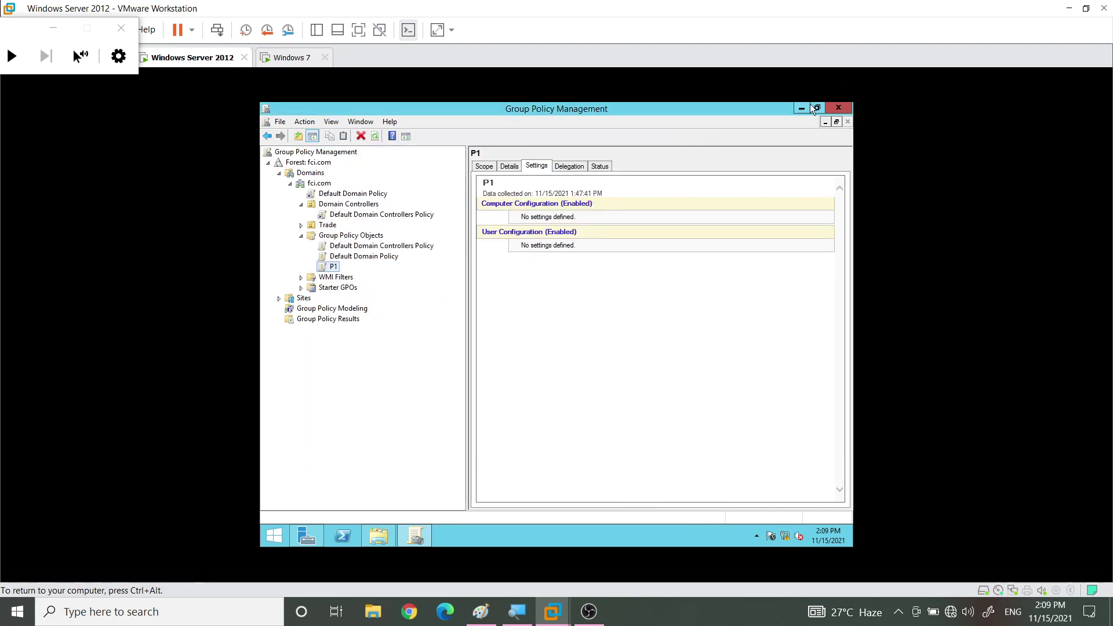
Close and reopen Group Policy Management from Server Manager's Tools menu
{"action": "left_click", "coordinate": [838, 109]}
{"action": "left_click", "coordinate": [769, 134]}
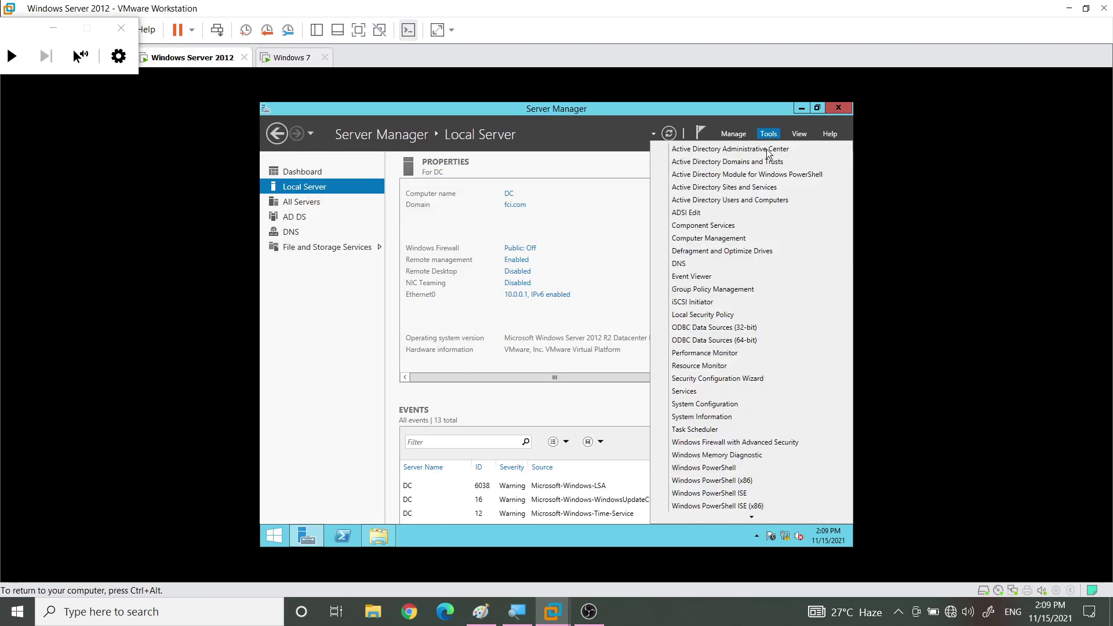
{"action": "left_click", "coordinate": [700, 298]}
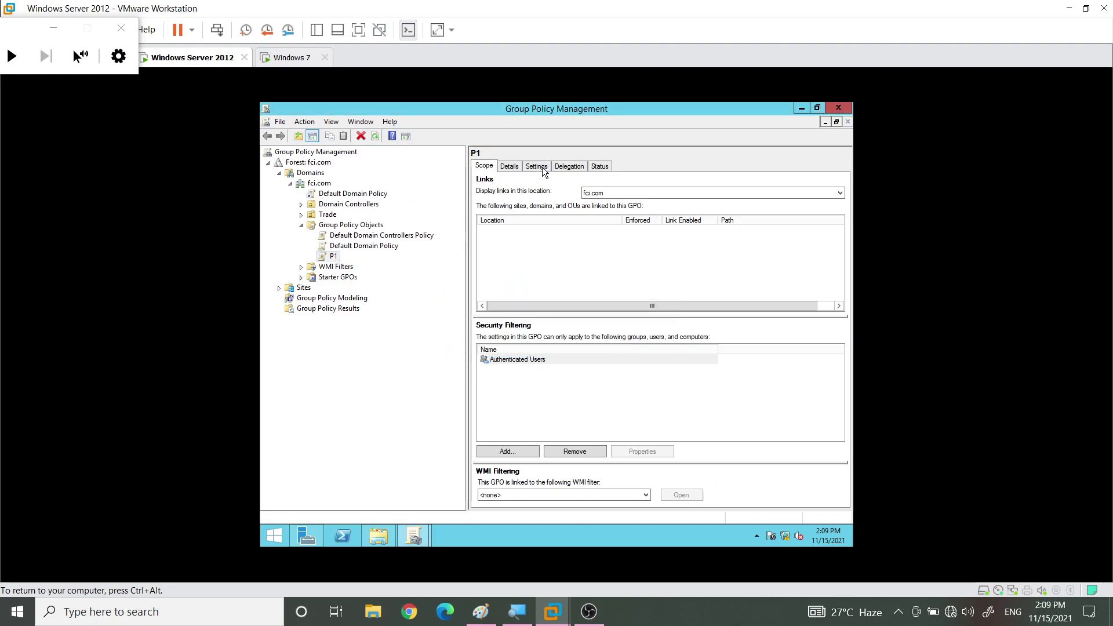
Review P1's settings report showing Desktop Wallpaper, Prevent changing desktop background, Remove Clock enabled; select Trade > Sales
{"action": "left_click", "coordinate": [541, 167]}
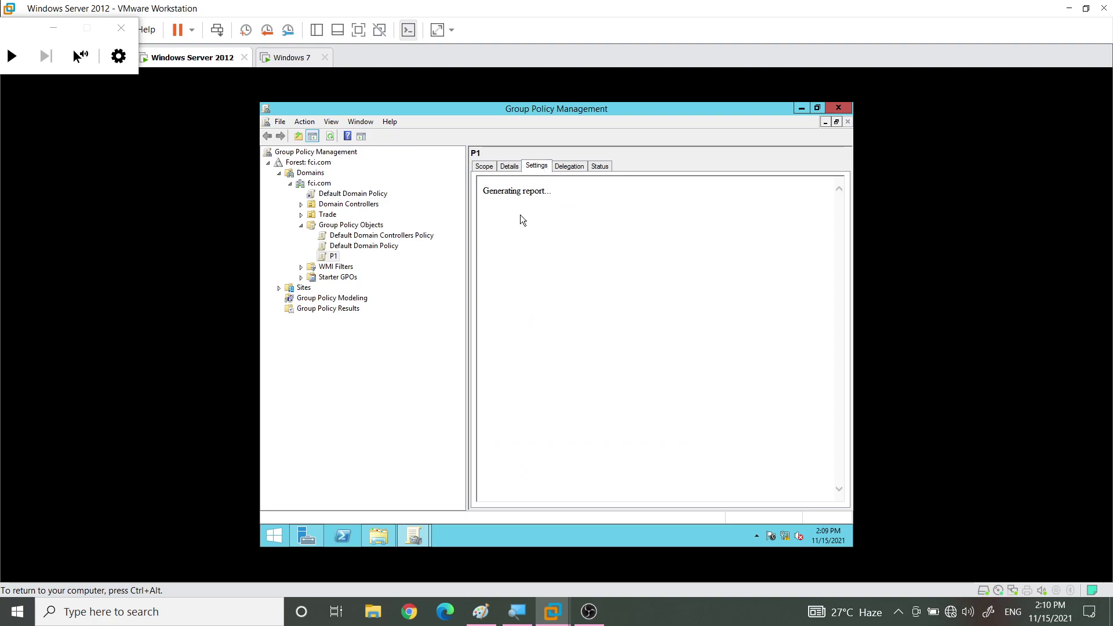
{"action": "left_click", "coordinate": [640, 238]}
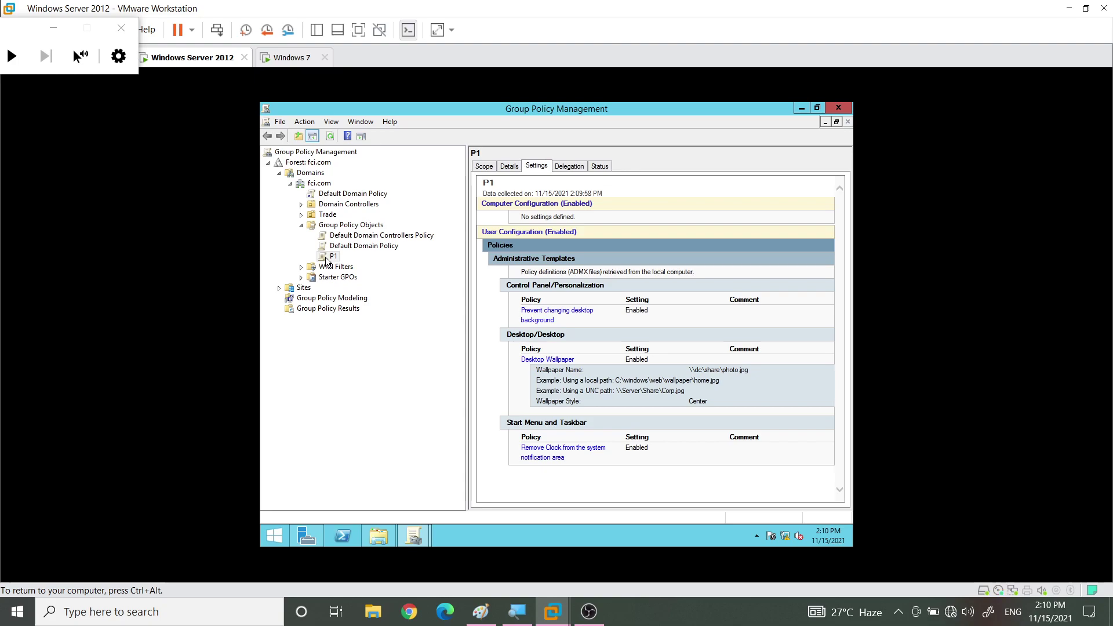
{"action": "left_click", "coordinate": [301, 215]}
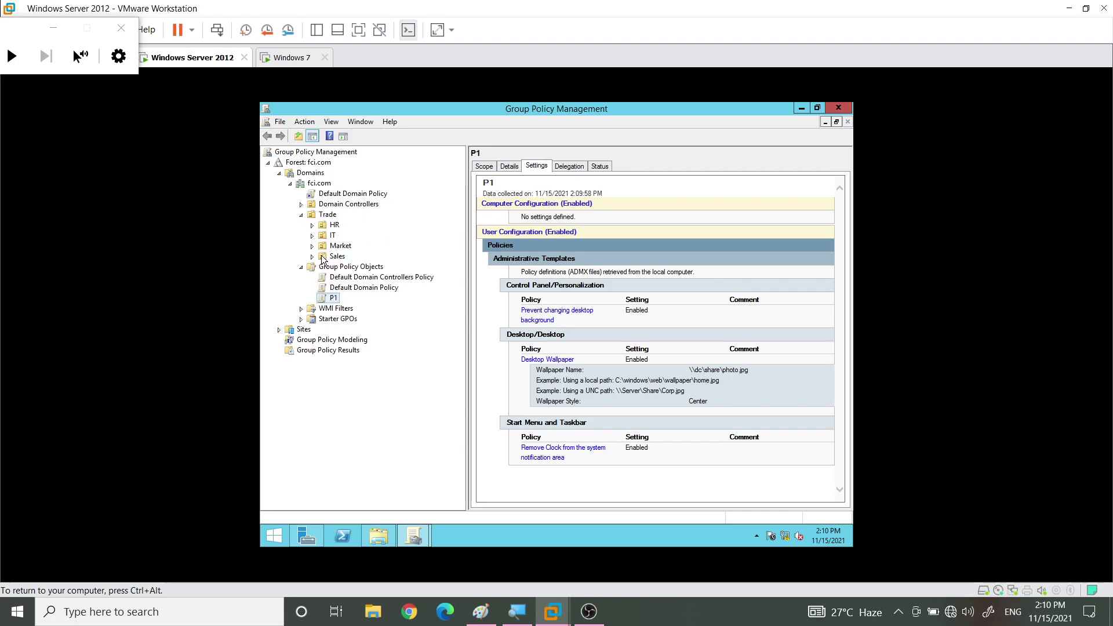
{"action": "left_click", "coordinate": [323, 258]}
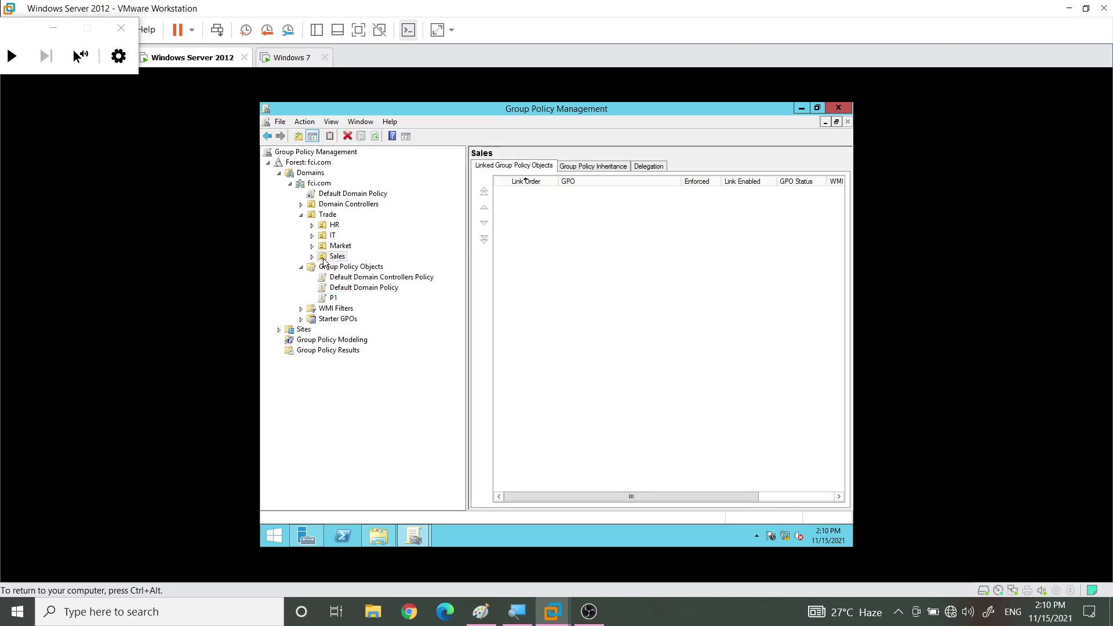
Link the existing P1 GPO to the Sales OU and focus its linked policies list
{"action": "right_click", "coordinate": [325, 259]}
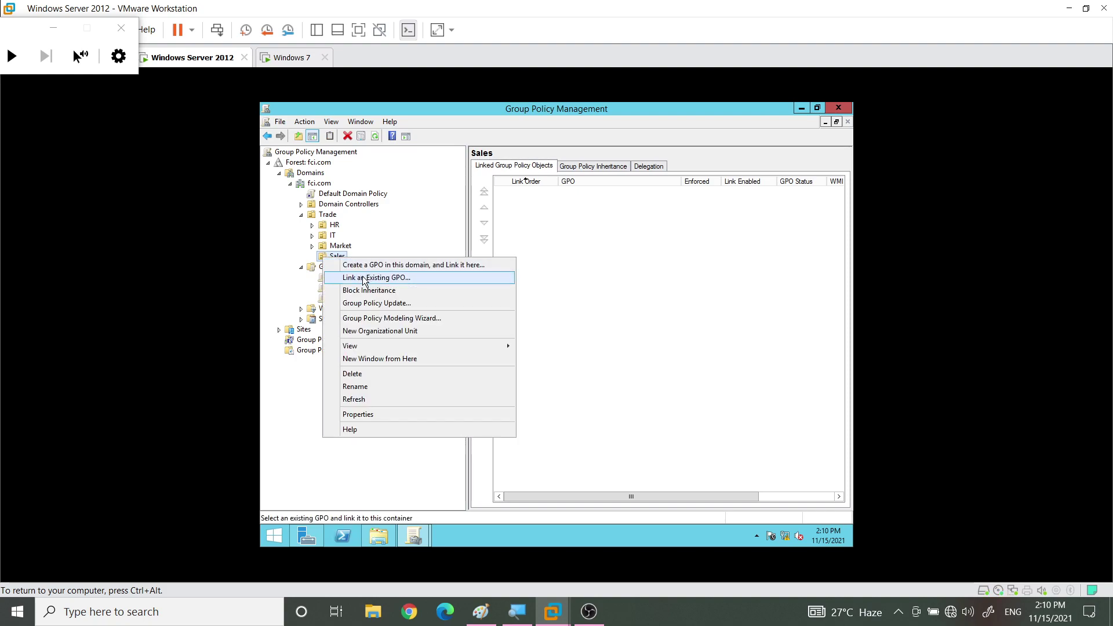
{"action": "left_click", "coordinate": [364, 278]}
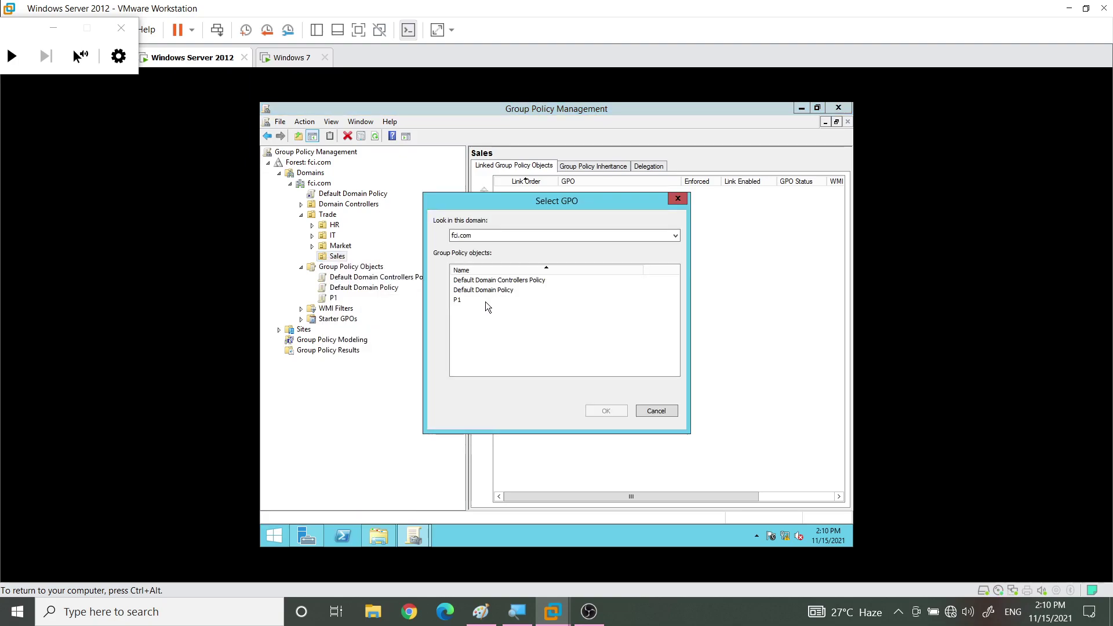
{"action": "left_click", "coordinate": [458, 300]}
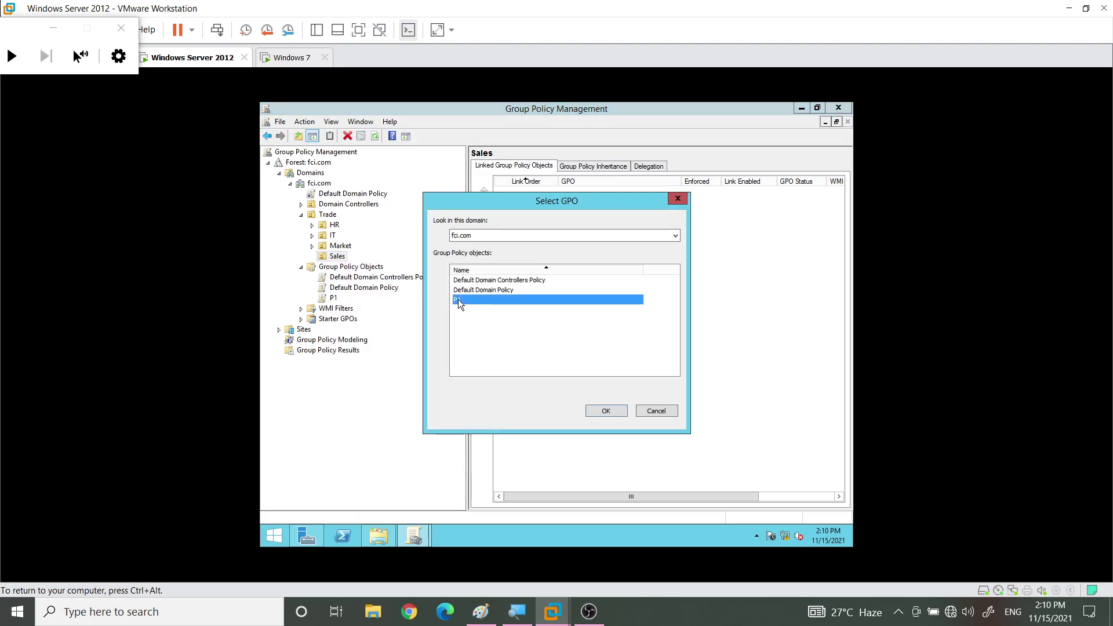
{"action": "left_click", "coordinate": [616, 409]}
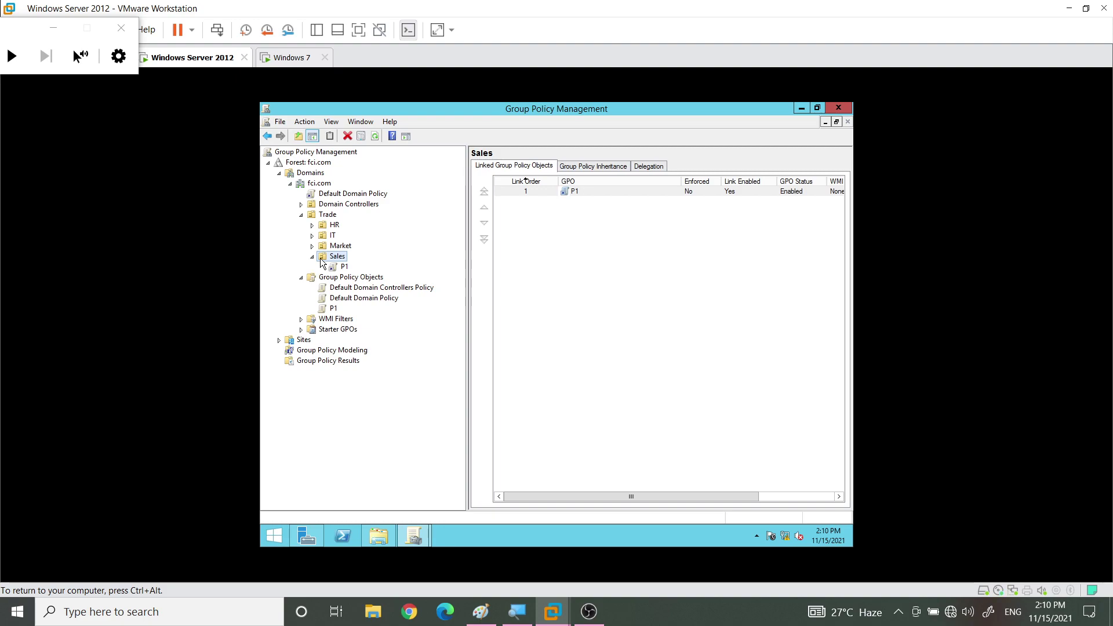
{"action": "key", "text": "Tab"}
Review Sales's inherited policies, leave Block Inheritance off, and show P1's scope linked at fci.com/Trade/Sales
{"action": "left_click", "coordinate": [581, 166]}
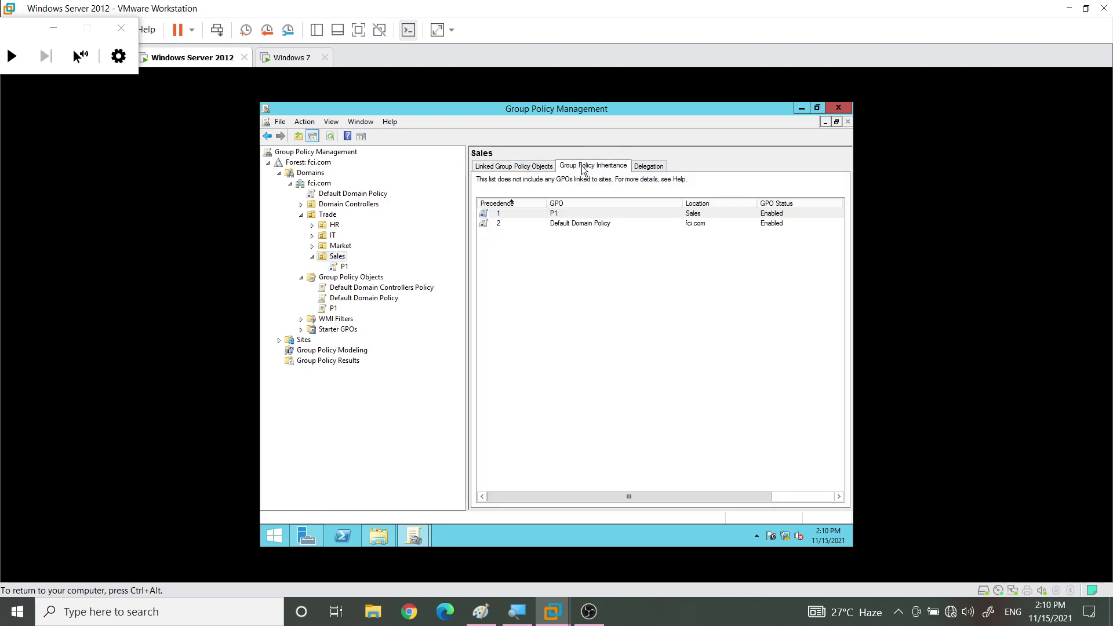
{"action": "left_click", "coordinate": [565, 229]}
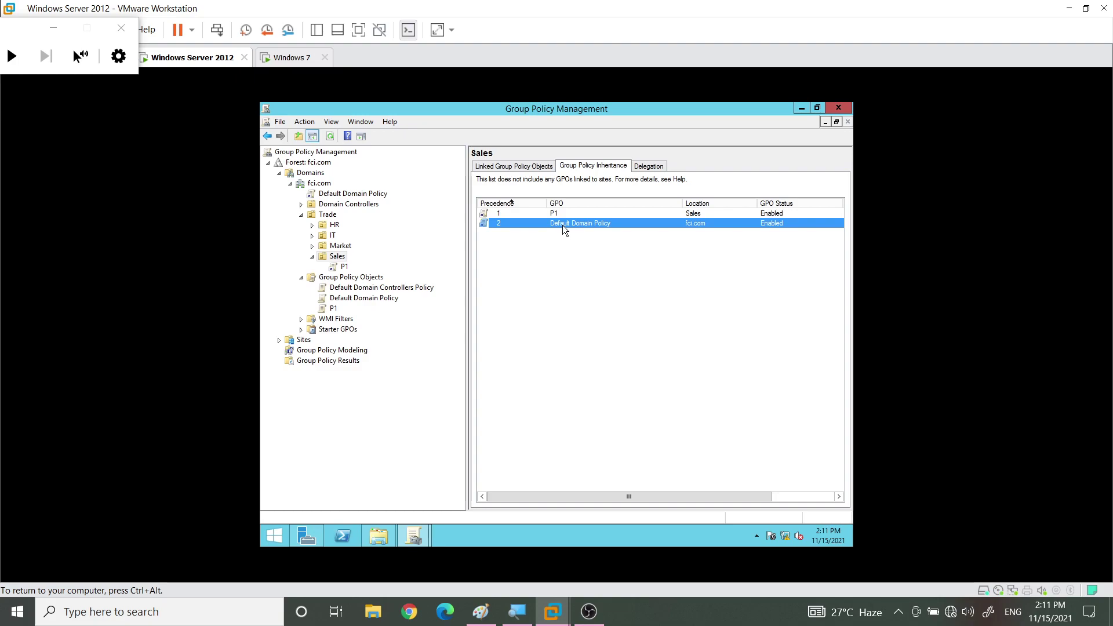
{"action": "right_click", "coordinate": [334, 261]}
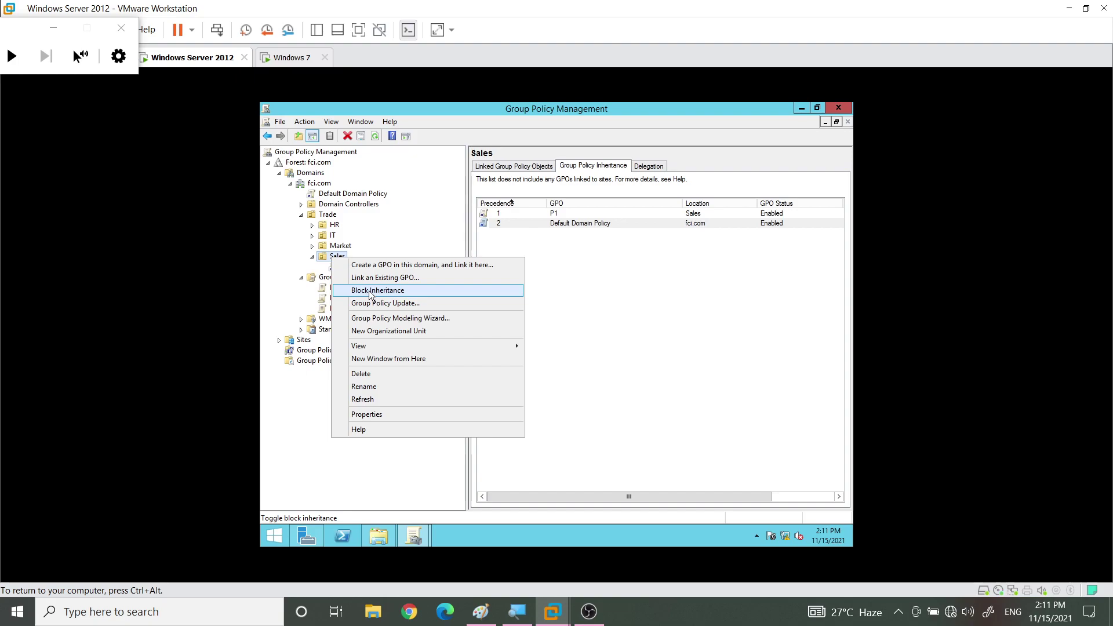
{"action": "left_click", "coordinate": [590, 286]}
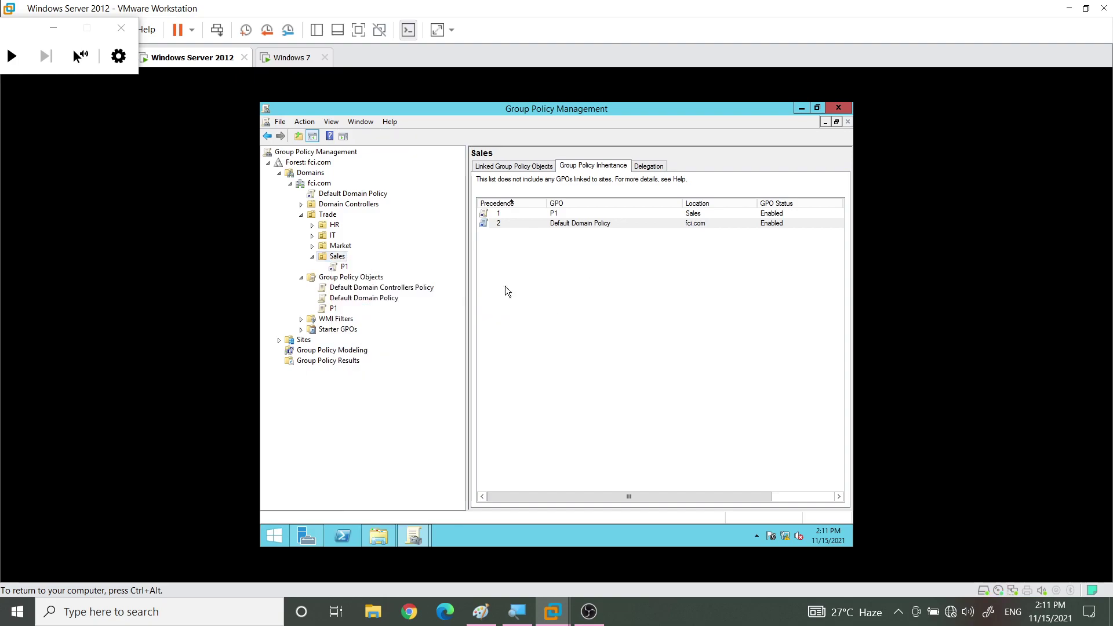
{"action": "left_click", "coordinate": [344, 268]}
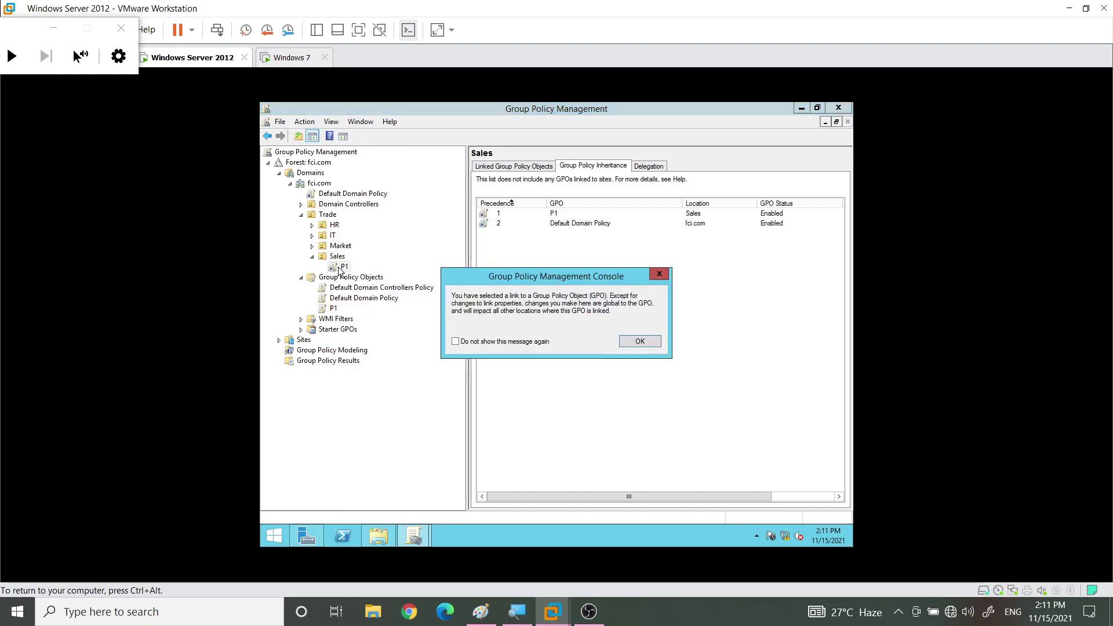
{"action": "left_click", "coordinate": [641, 339]}
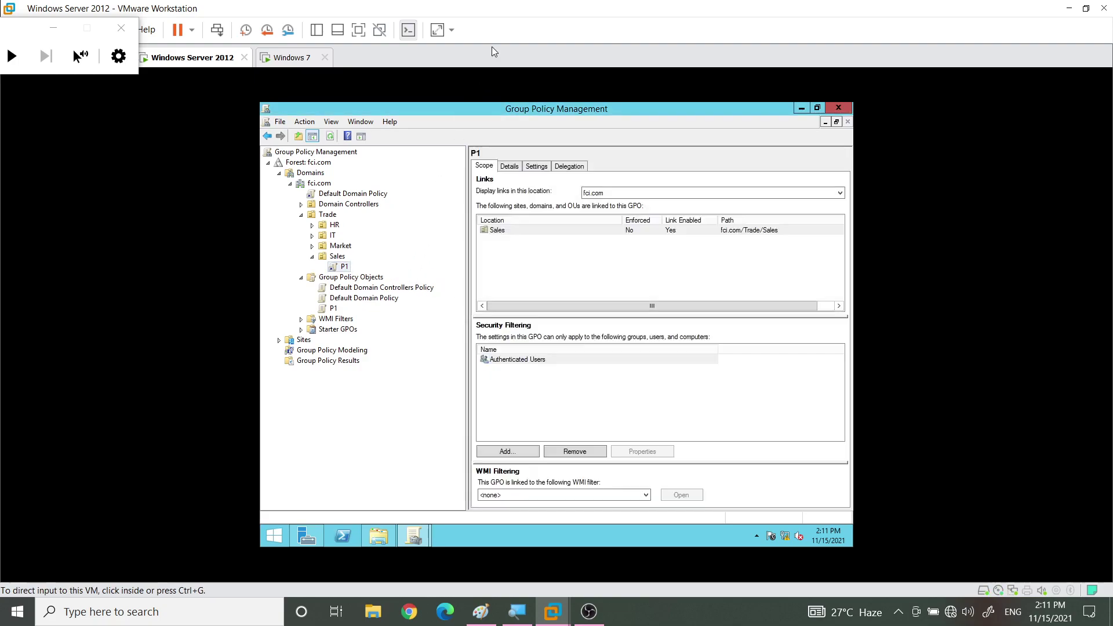
Switch to the Windows 7 VM and dismiss the shared-folder window and activation reminder
{"action": "left_click", "coordinate": [281, 57]}
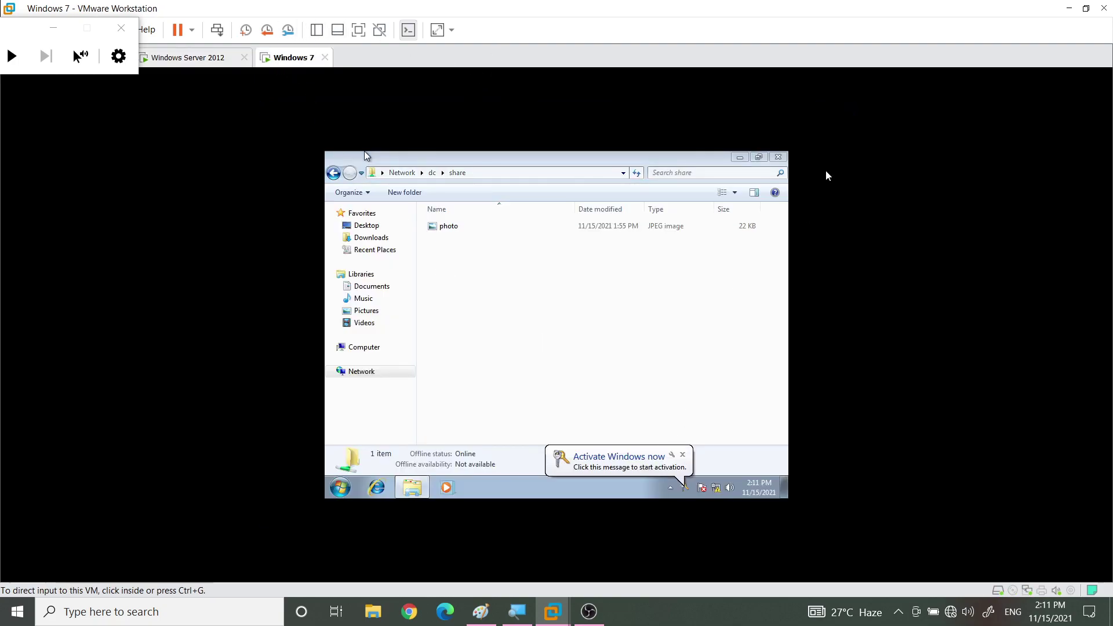
{"action": "left_click", "coordinate": [364, 151]}
{"action": "left_click", "coordinate": [779, 157]}
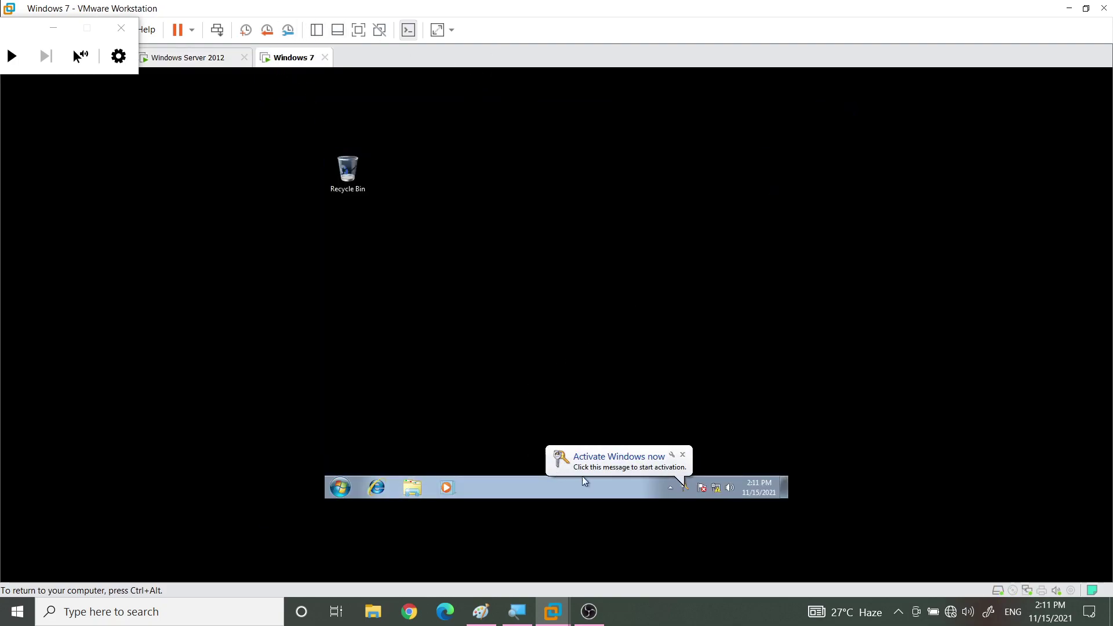
{"action": "left_click", "coordinate": [682, 455]}
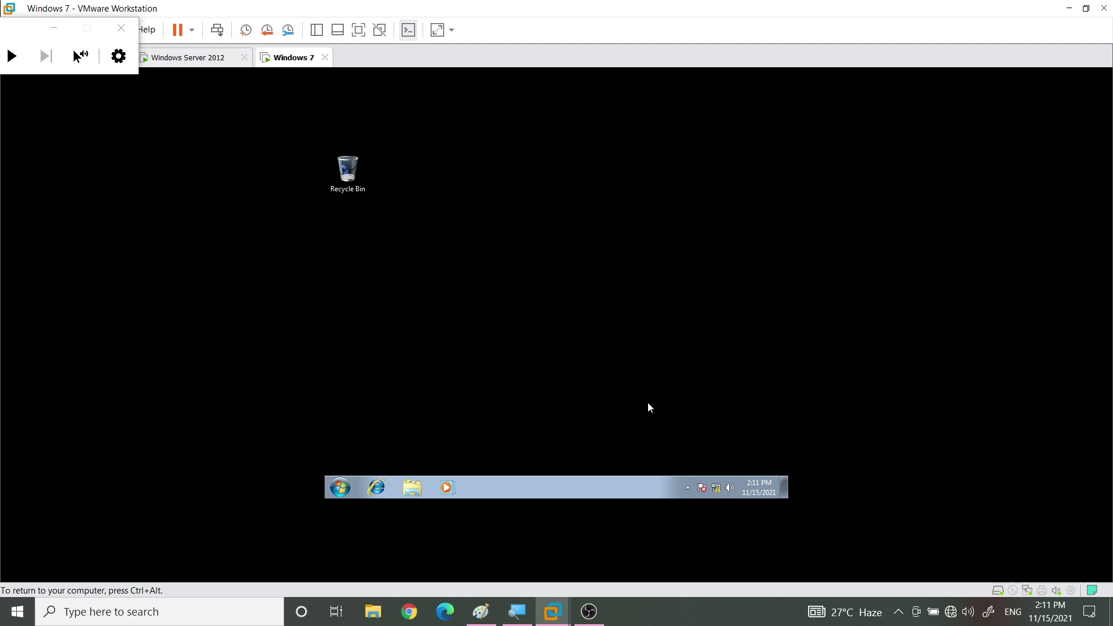
In Personalization, leave Desktop Background unchanged, apply the Architecture theme, and close the window
{"action": "right_click", "coordinate": [509, 262]}
{"action": "left_click", "coordinate": [559, 385]}
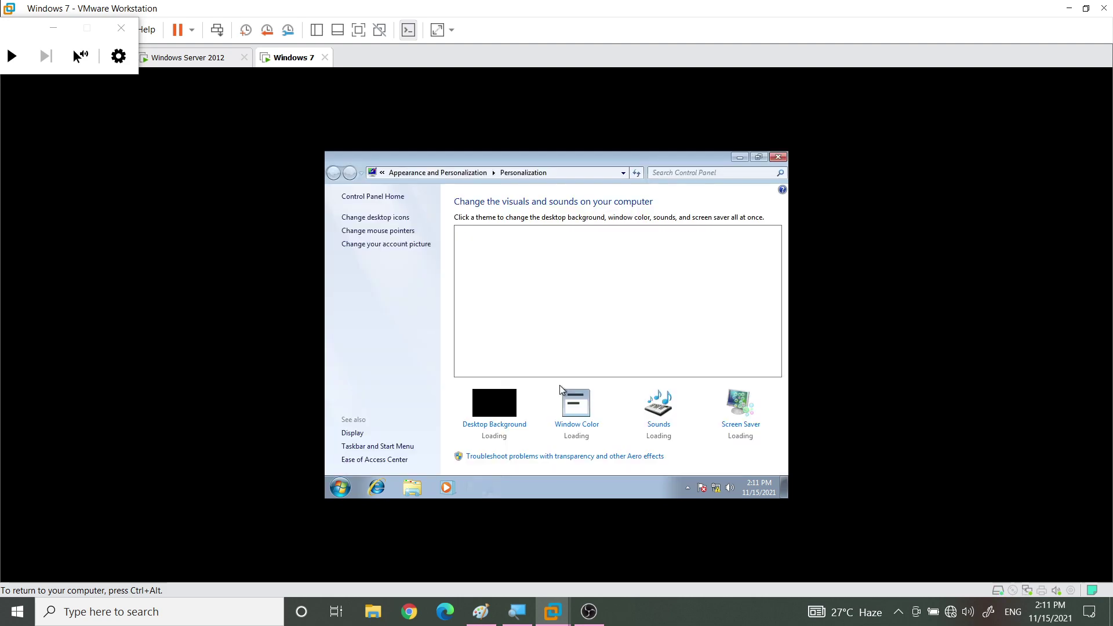
{"action": "left_click", "coordinate": [497, 427]}
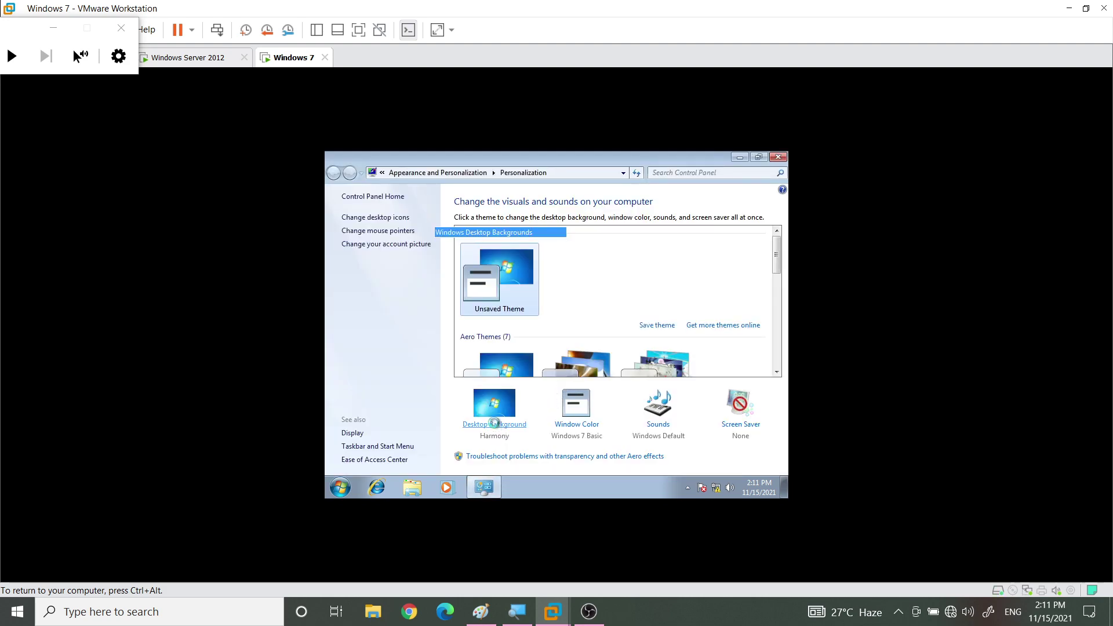
{"action": "scroll", "coordinate": [492, 336], "scroll_direction": "down", "scroll_amount": 3}
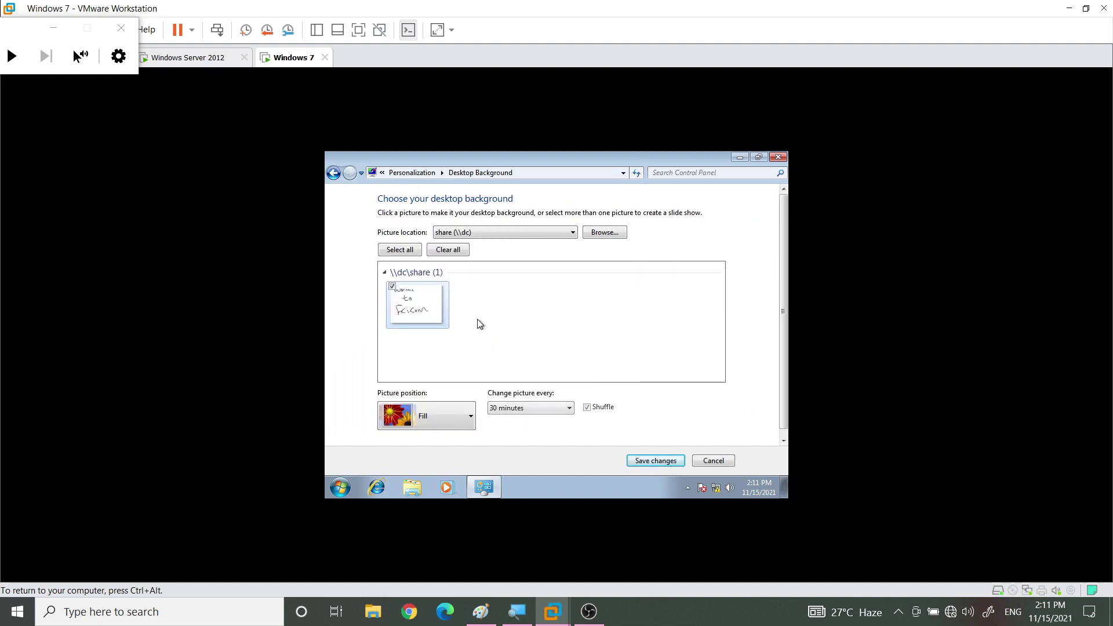
{"action": "key", "text": "Return"}
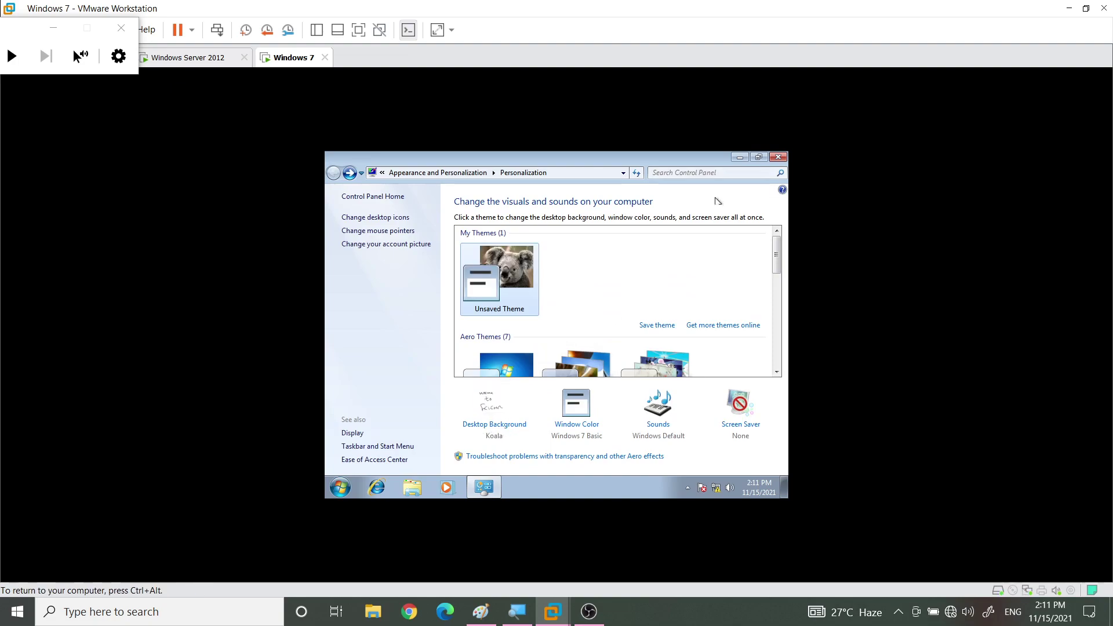
{"action": "left_click", "coordinate": [577, 362]}
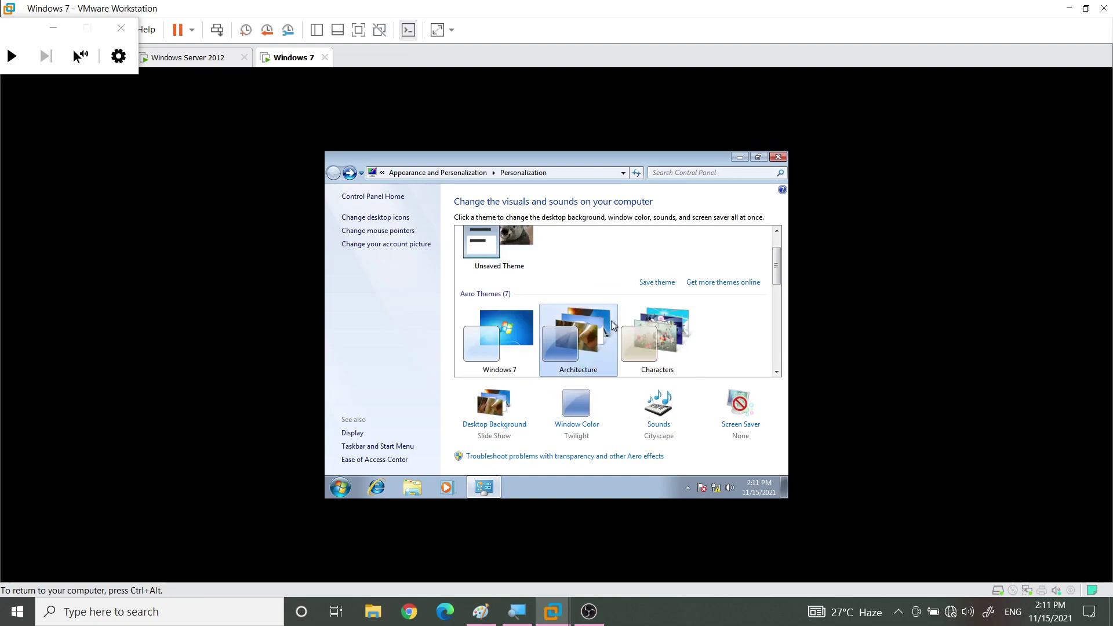
{"action": "left_click", "coordinate": [778, 158]}
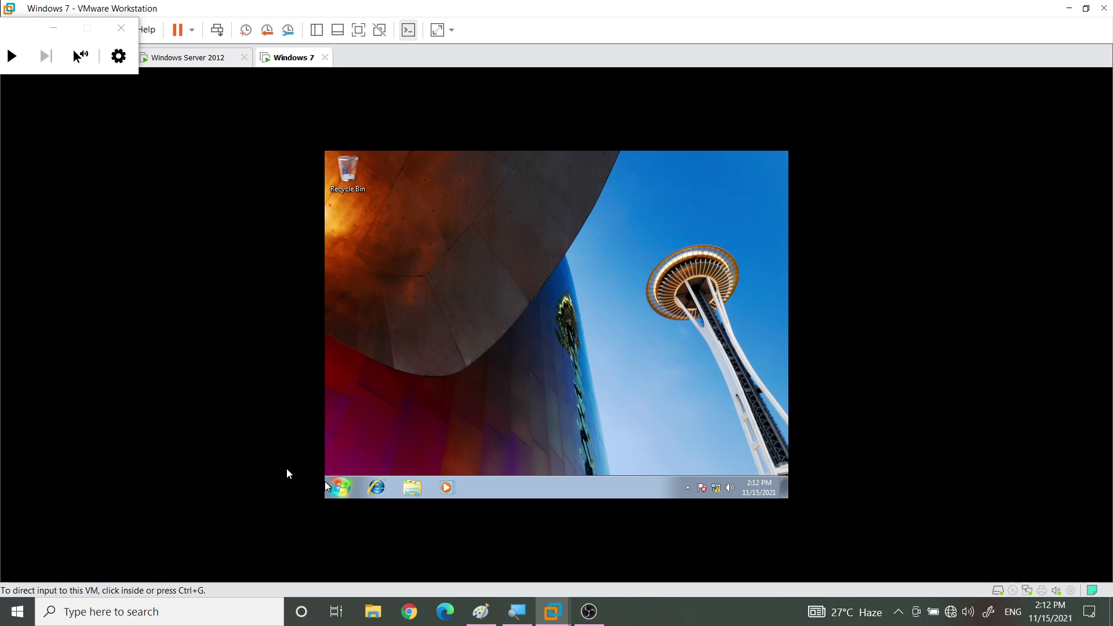
Open a Command Prompt on the Windows 7 client and run gpupdate
{"action": "left_click", "coordinate": [386, 481]}
{"action": "left_click", "coordinate": [341, 488]}
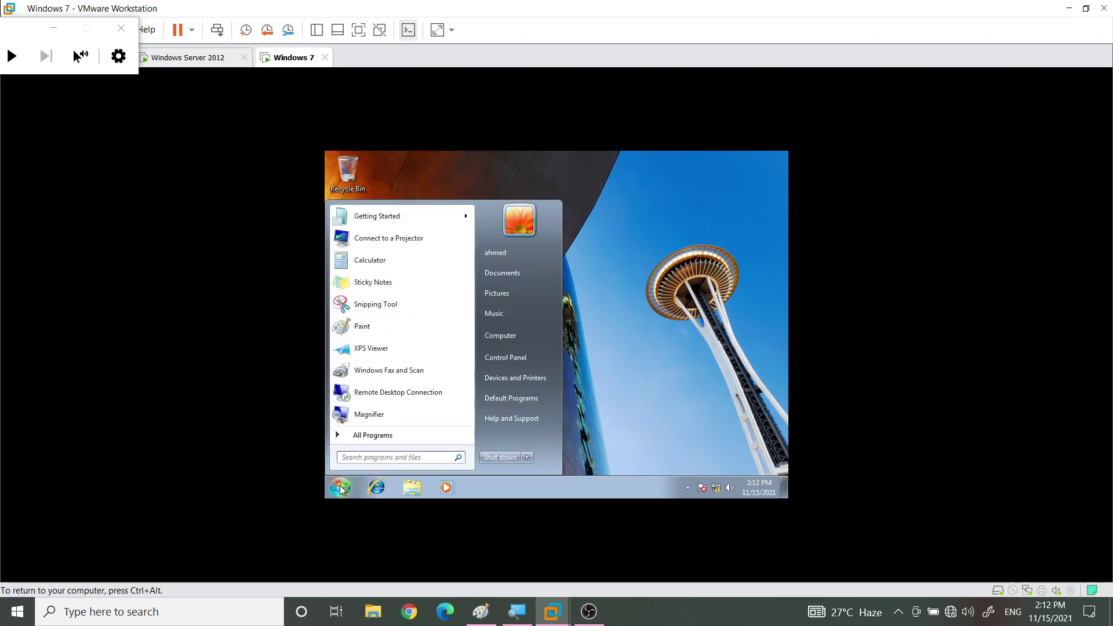
{"action": "type", "text": "cmd"}
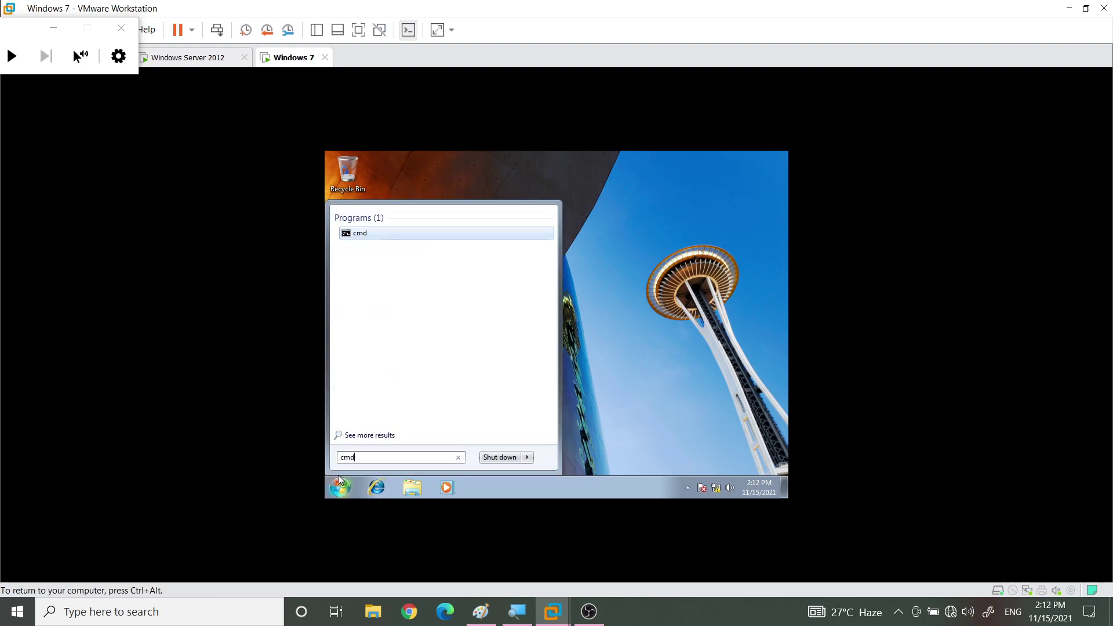
{"action": "key", "text": "Return"}
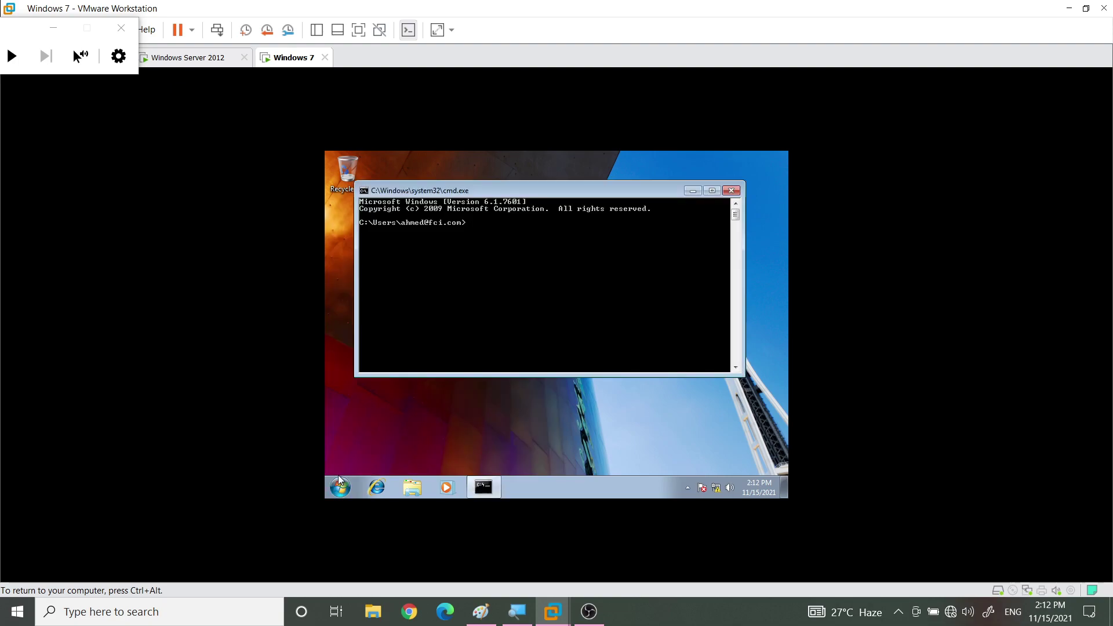
{"action": "type", "text": "gpupdate"}
{"action": "key", "text": "Return"}
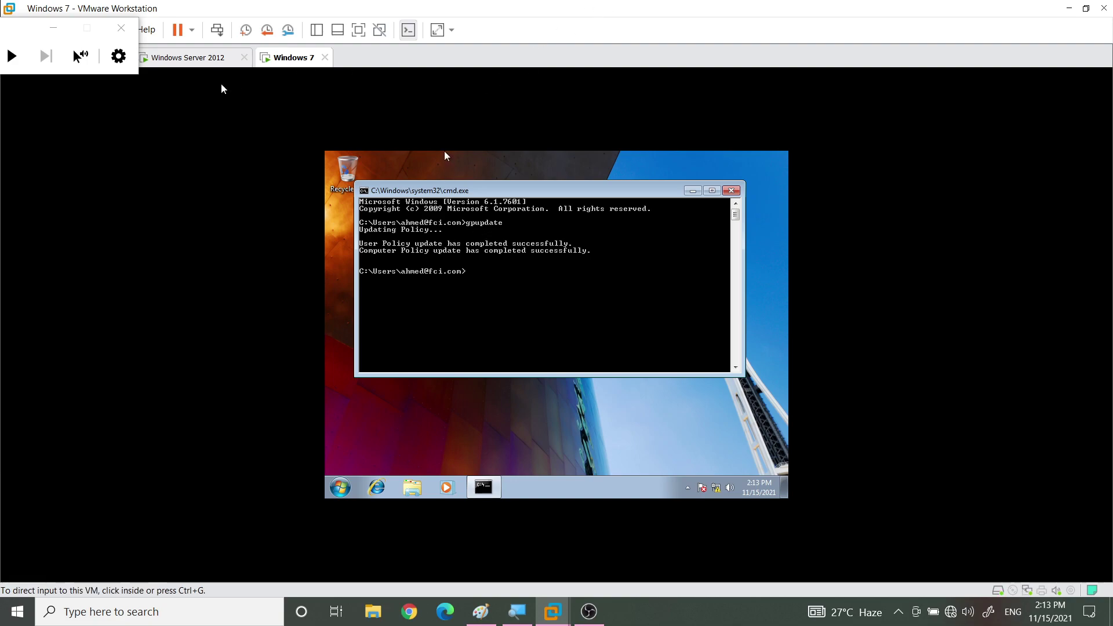
On Windows Server 2012, run and confirm a Group Policy Update on the Sales OU, then close the results
{"action": "left_click", "coordinate": [202, 57]}
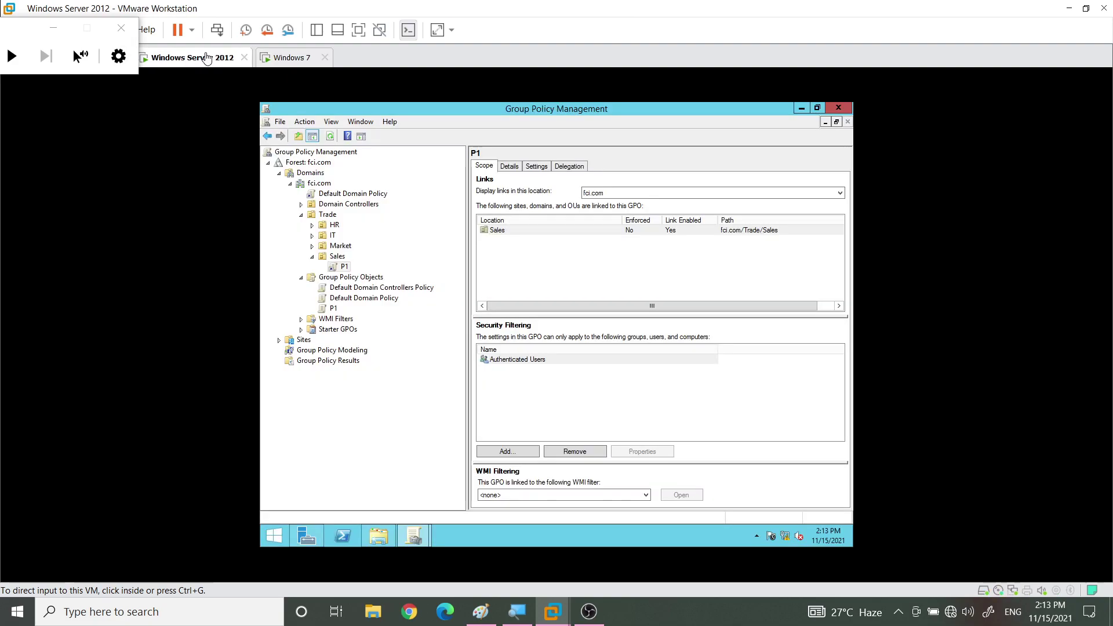
{"action": "left_click", "coordinate": [336, 259]}
{"action": "left_click", "coordinate": [336, 259]}
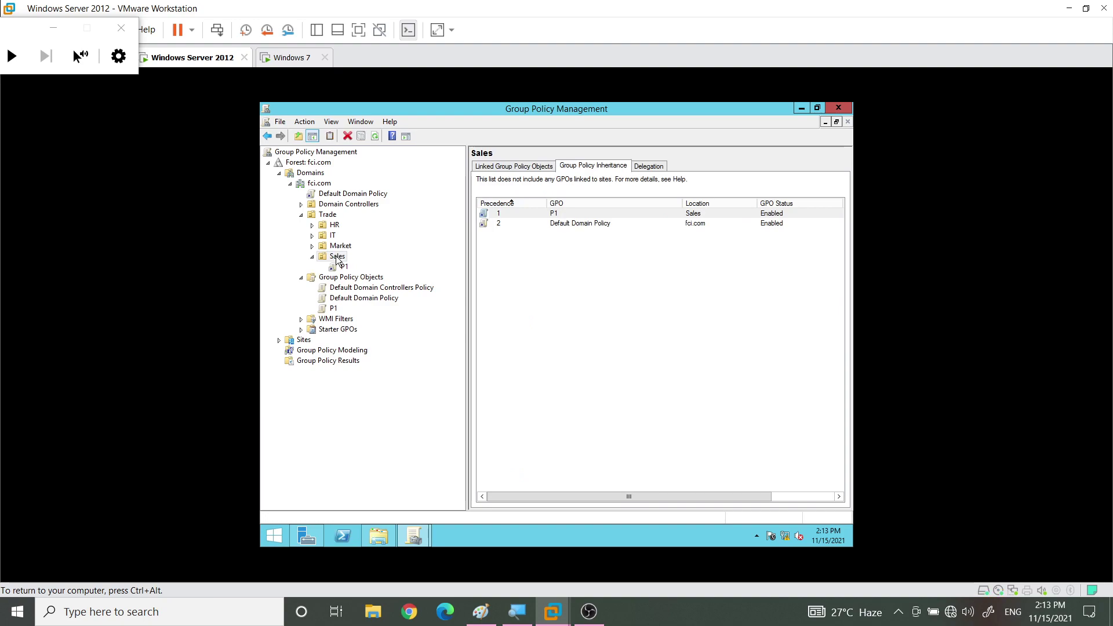
{"action": "left_click", "coordinate": [334, 259]}
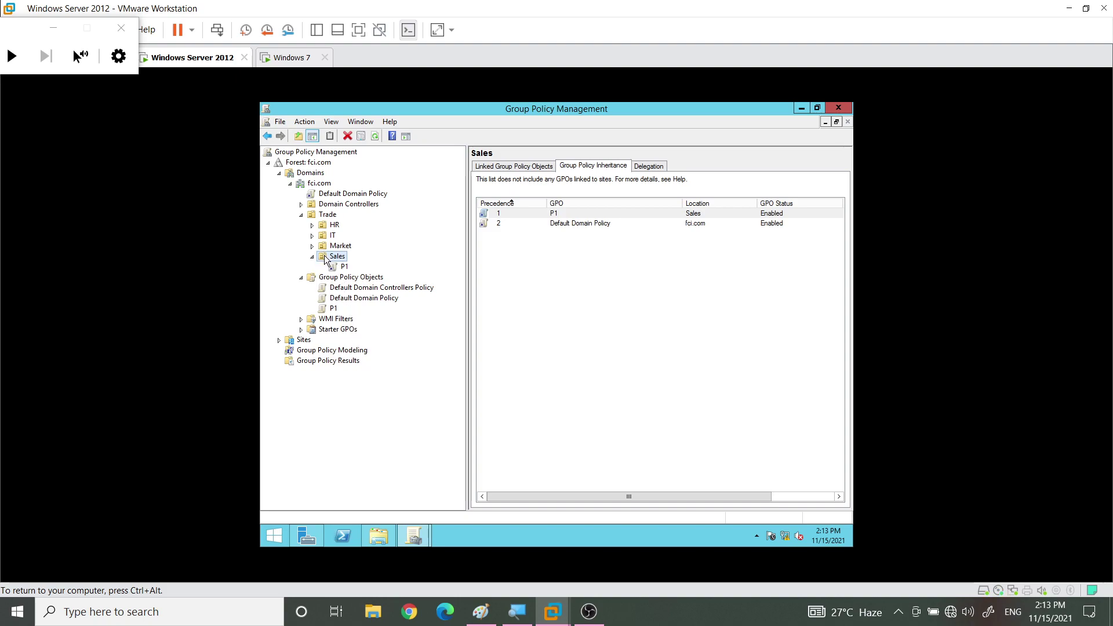
{"action": "right_click", "coordinate": [325, 260]}
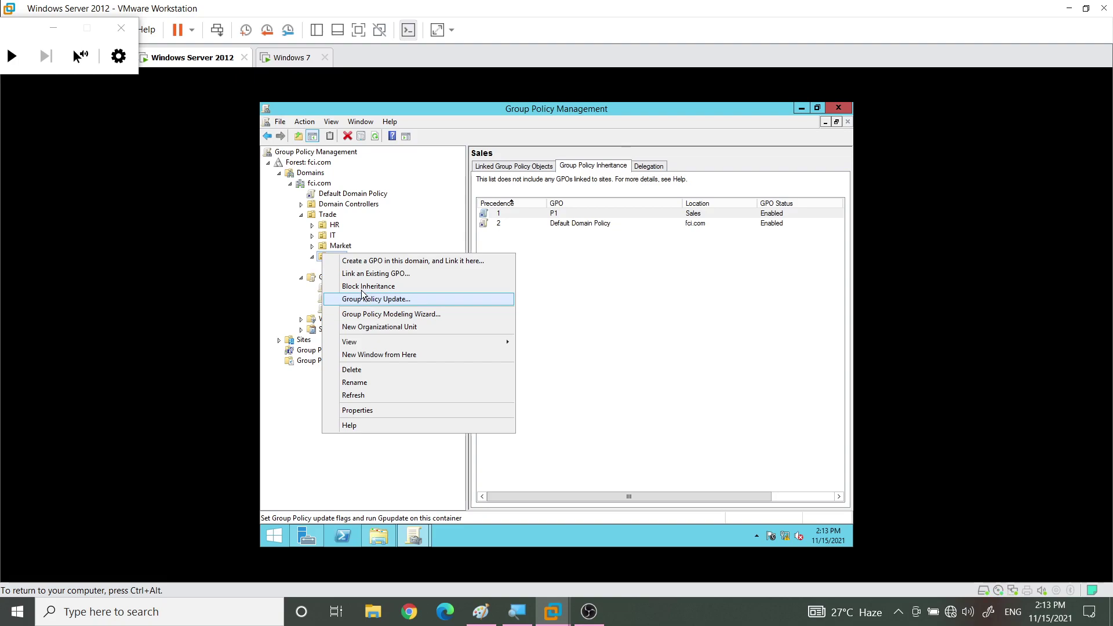
{"action": "left_click", "coordinate": [367, 300]}
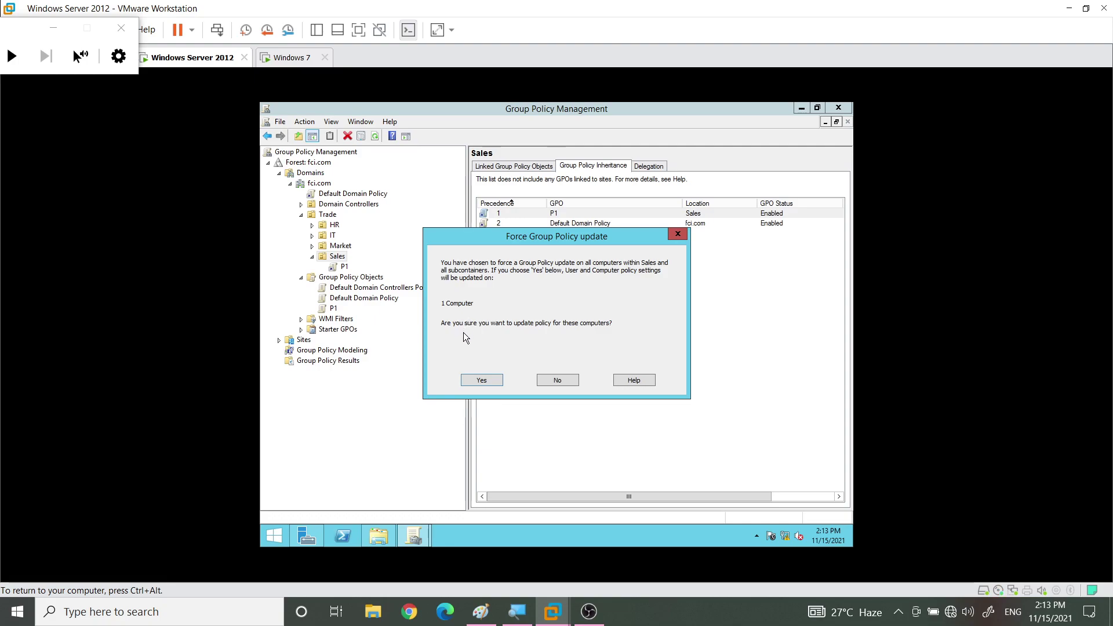
{"action": "left_click", "coordinate": [481, 379]}
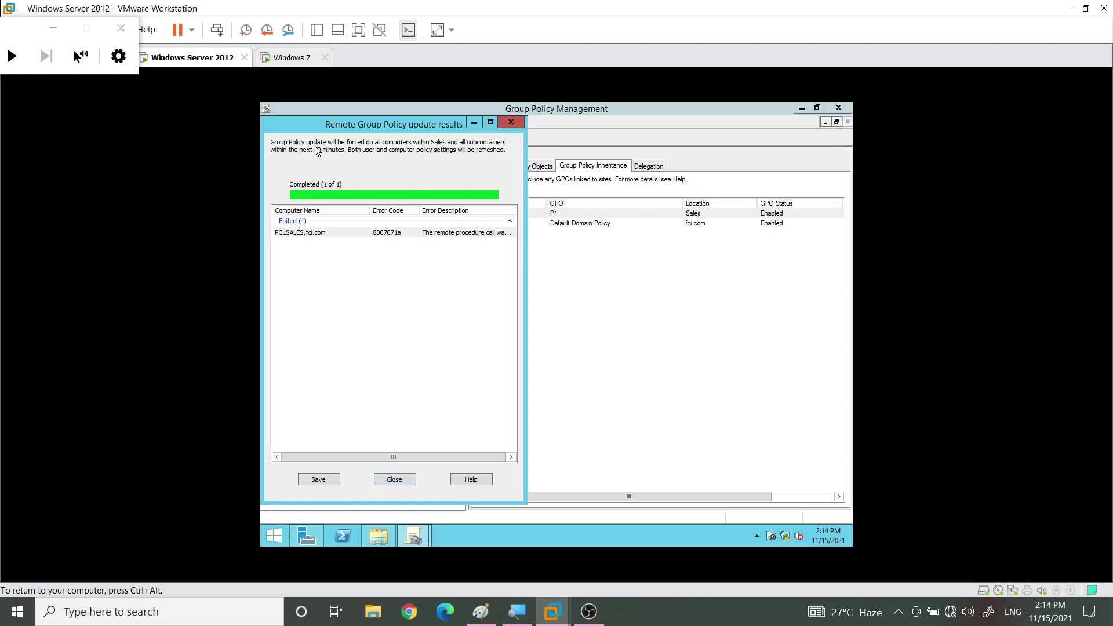
{"action": "left_click", "coordinate": [510, 123]}
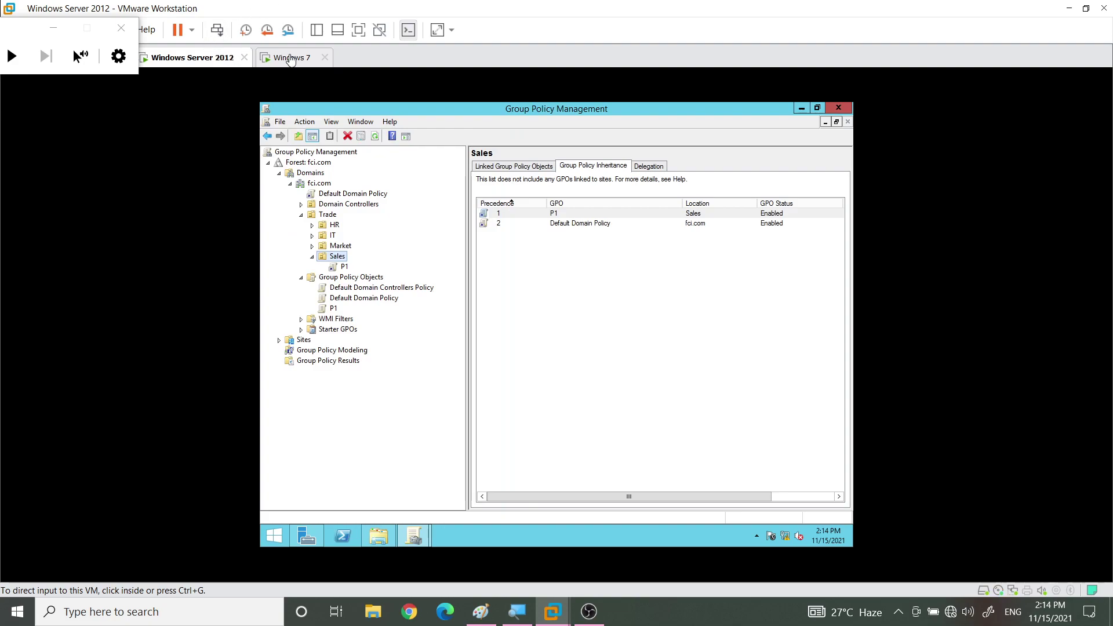
On the Windows 7 client, close the Command Prompt and lock the session from the Start menu
{"action": "left_click", "coordinate": [290, 58]}
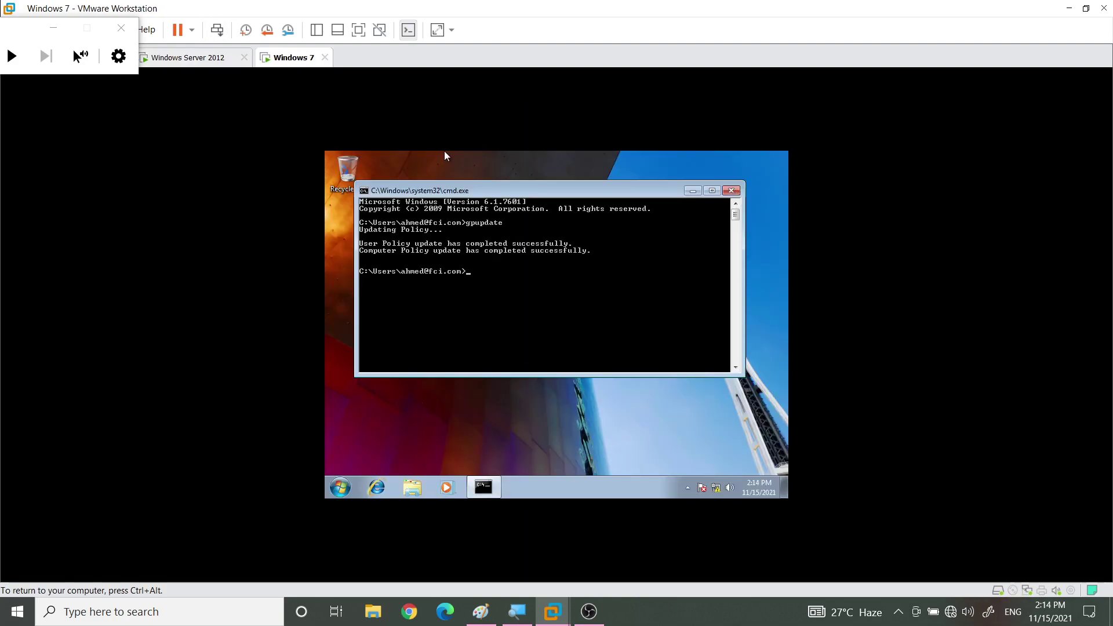
{"action": "left_click", "coordinate": [732, 192]}
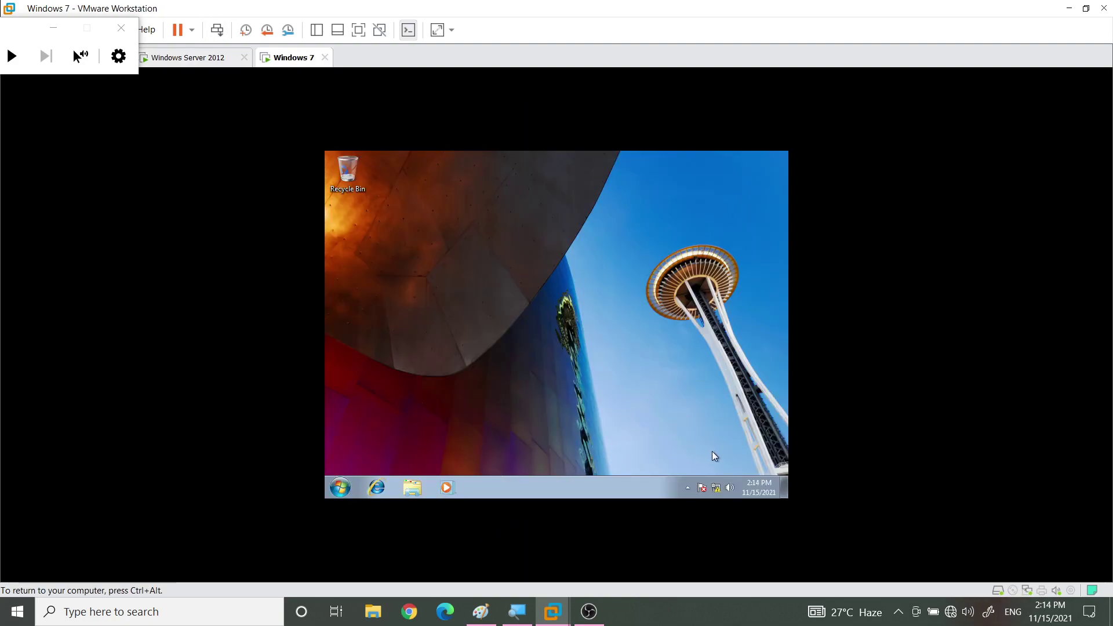
{"action": "left_click", "coordinate": [340, 487]}
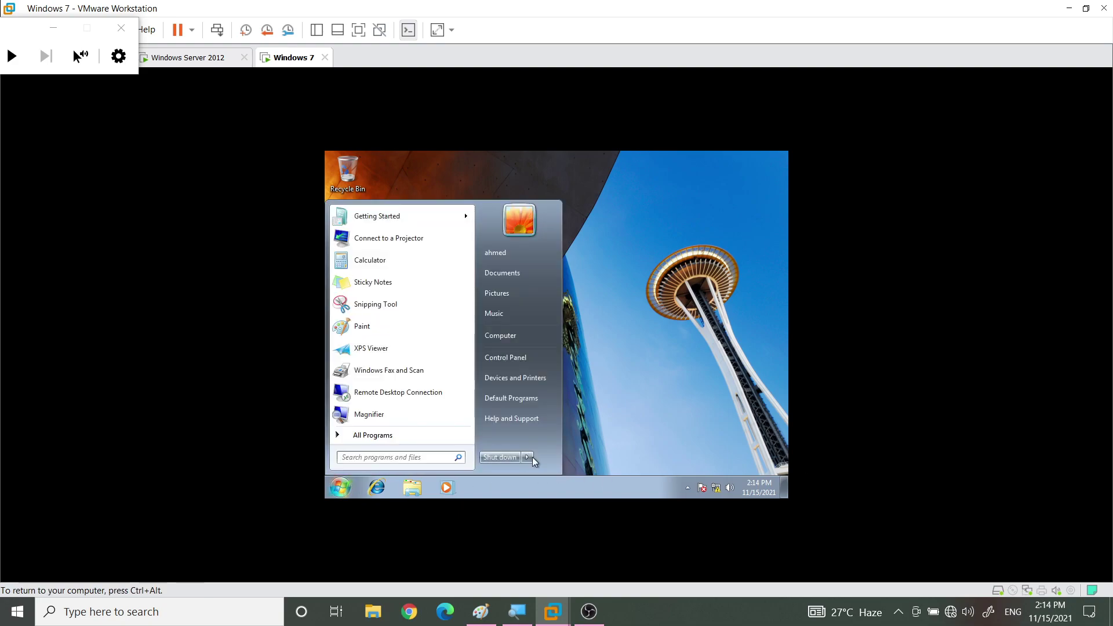
{"action": "mouse_move", "coordinate": [532, 461]}
{"action": "left_click", "coordinate": [576, 417]}
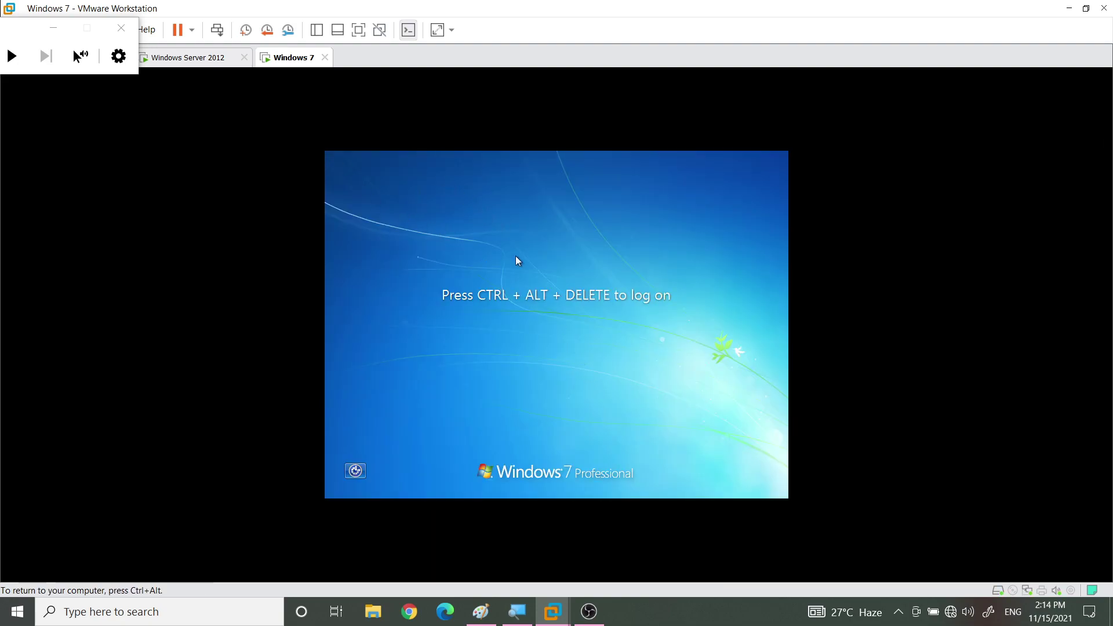
Unlock the Windows 7 session with Ctrl+Alt+Del and the account password
{"action": "key", "text": "ctrl+alt+Insert"}
{"action": "type", "text": "P@ssw0rd"}
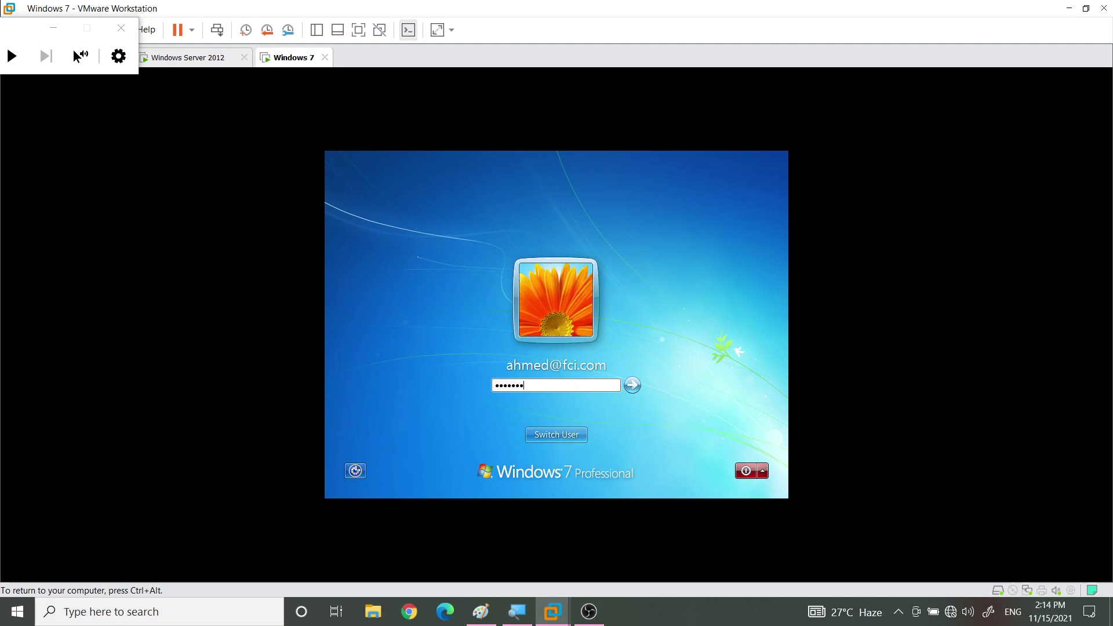
{"action": "key", "text": "Return"}
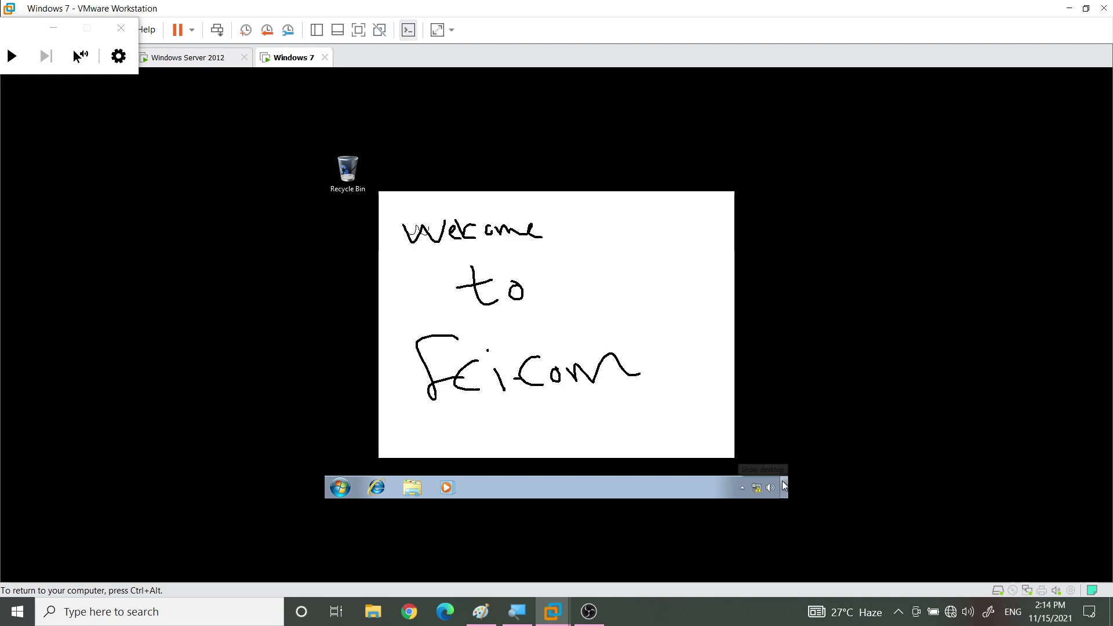
In Personalization, try the Windows 7 and Architecture themes, then minimize to see the locked wallpaper
{"action": "right_click", "coordinate": [507, 257]}
{"action": "left_click", "coordinate": [549, 393]}
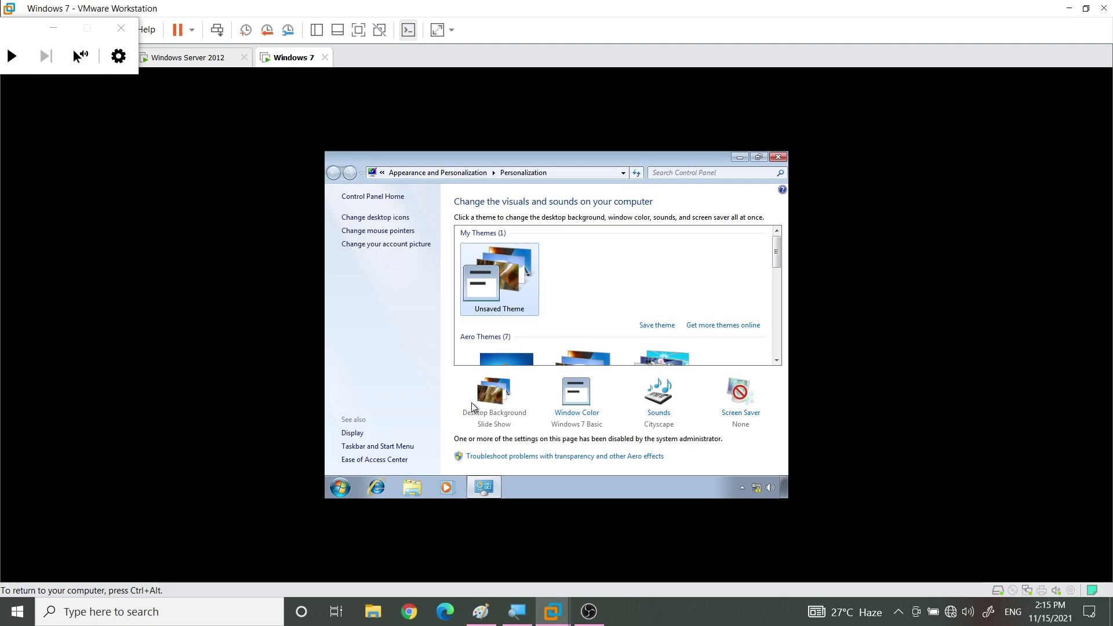
{"action": "left_click", "coordinate": [505, 355]}
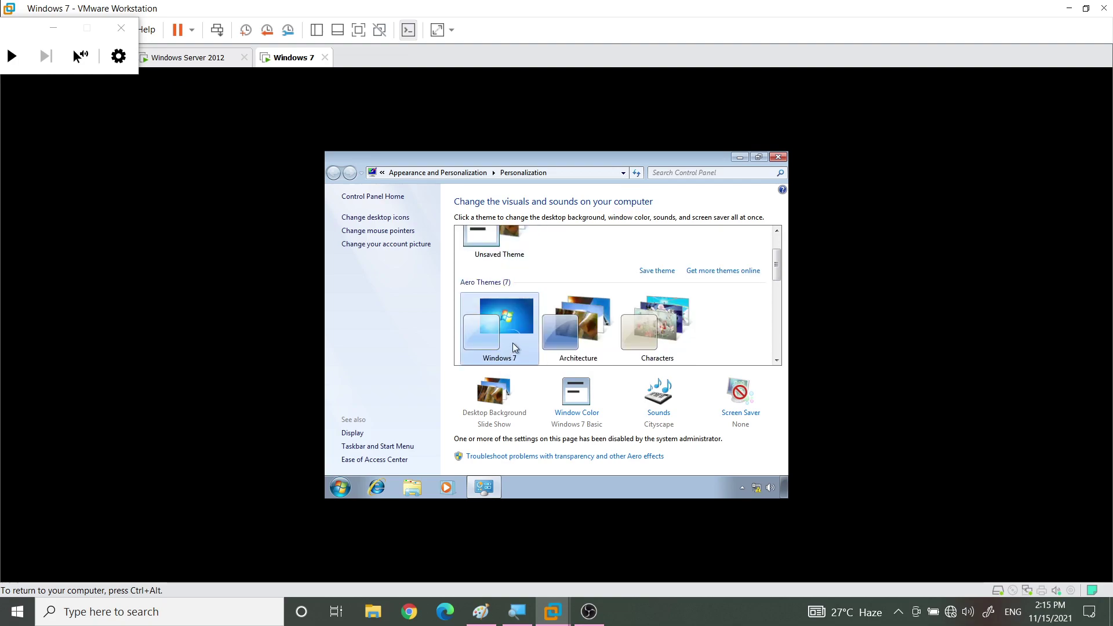
{"action": "left_click", "coordinate": [562, 335]}
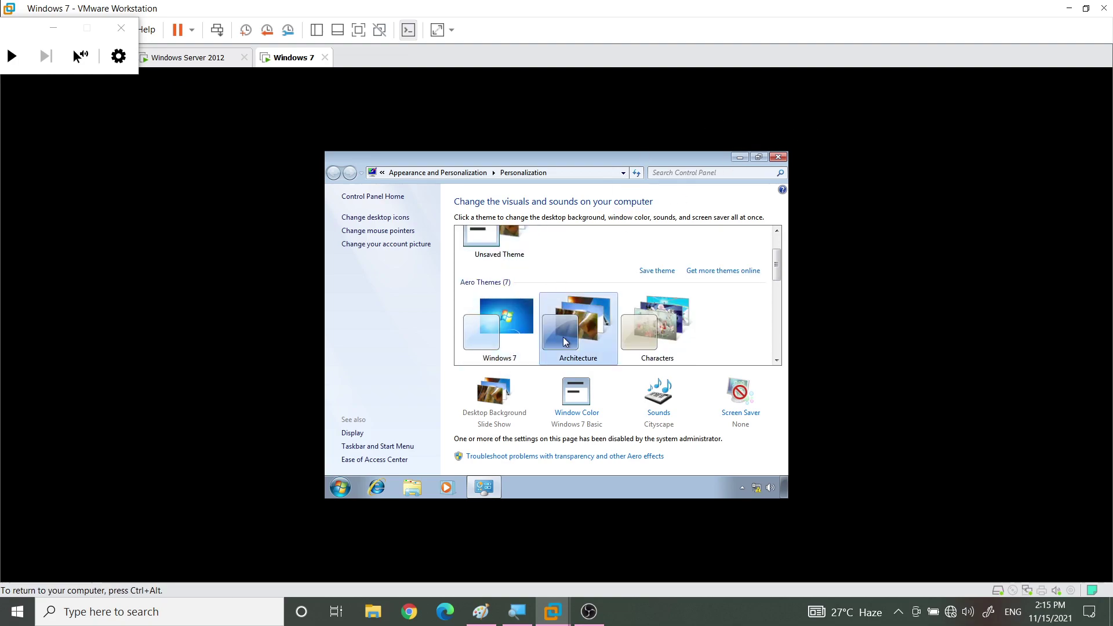
{"action": "left_click", "coordinate": [738, 158]}
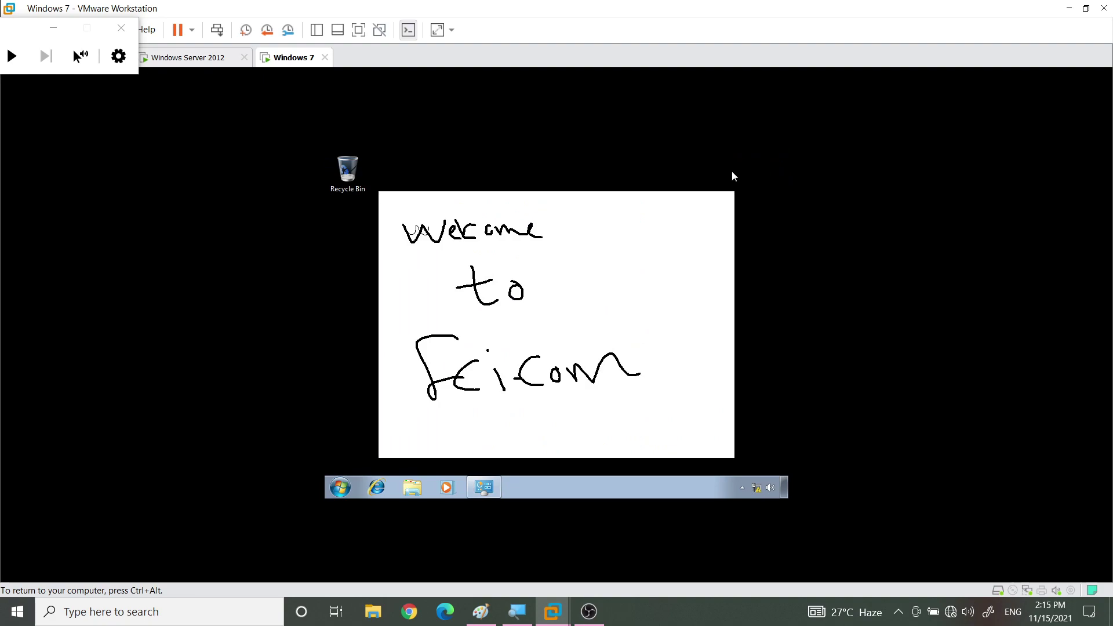